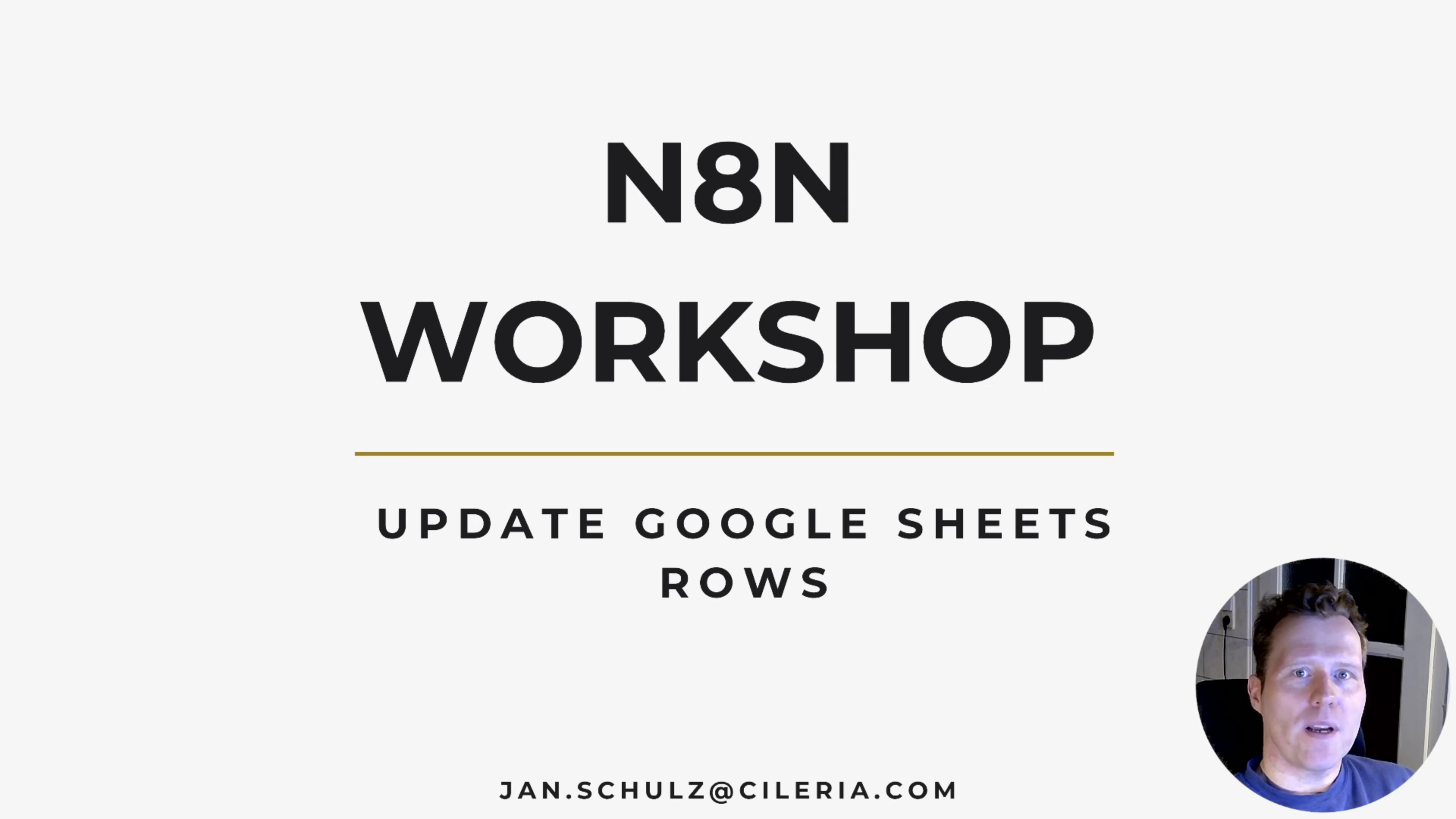
{"action": "key", "text": "Right"}
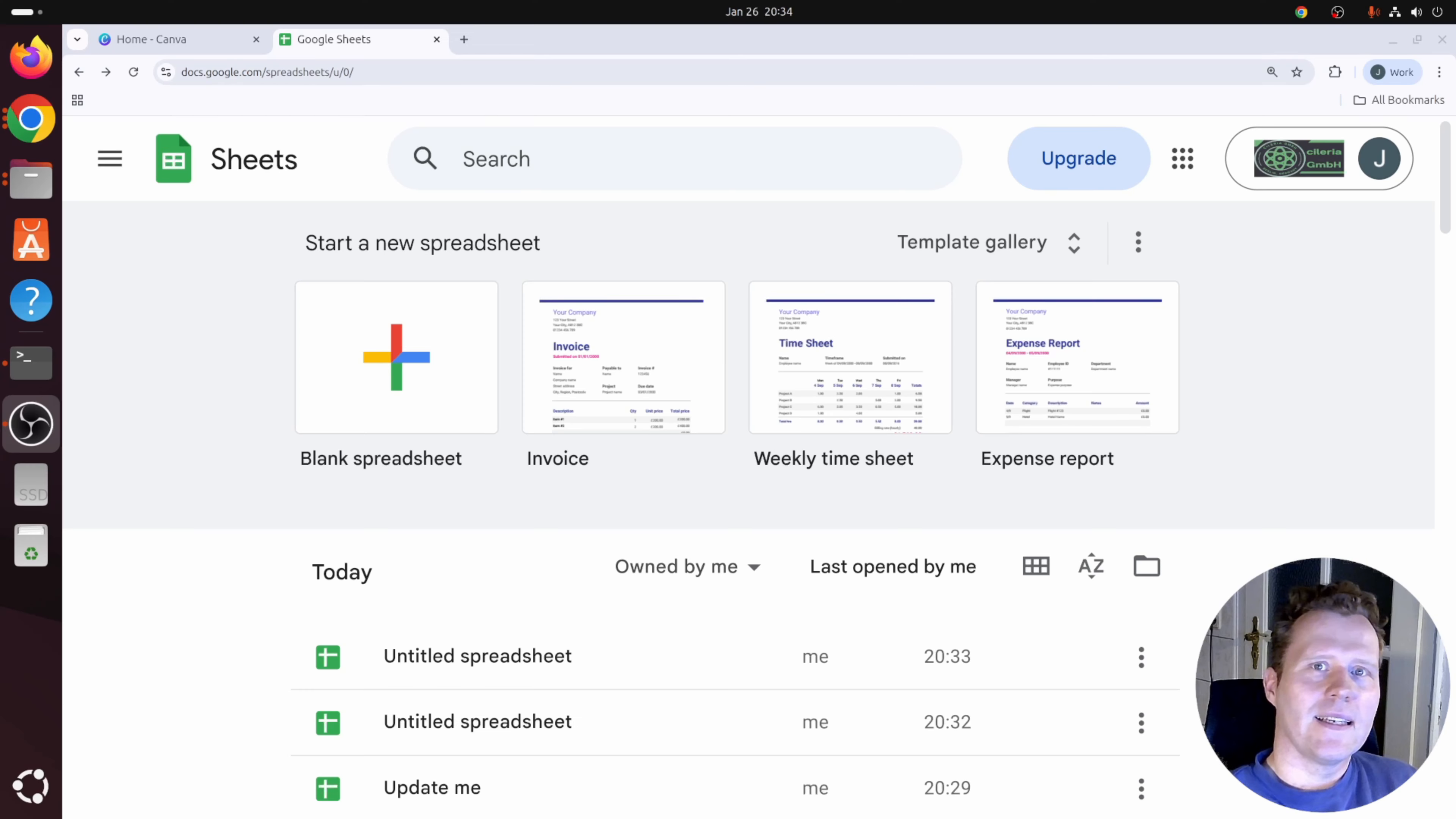
Create a blank spreadsheet and enter the header Firstname in cell A1.
{"action": "left_click", "coordinate": [399, 356]}
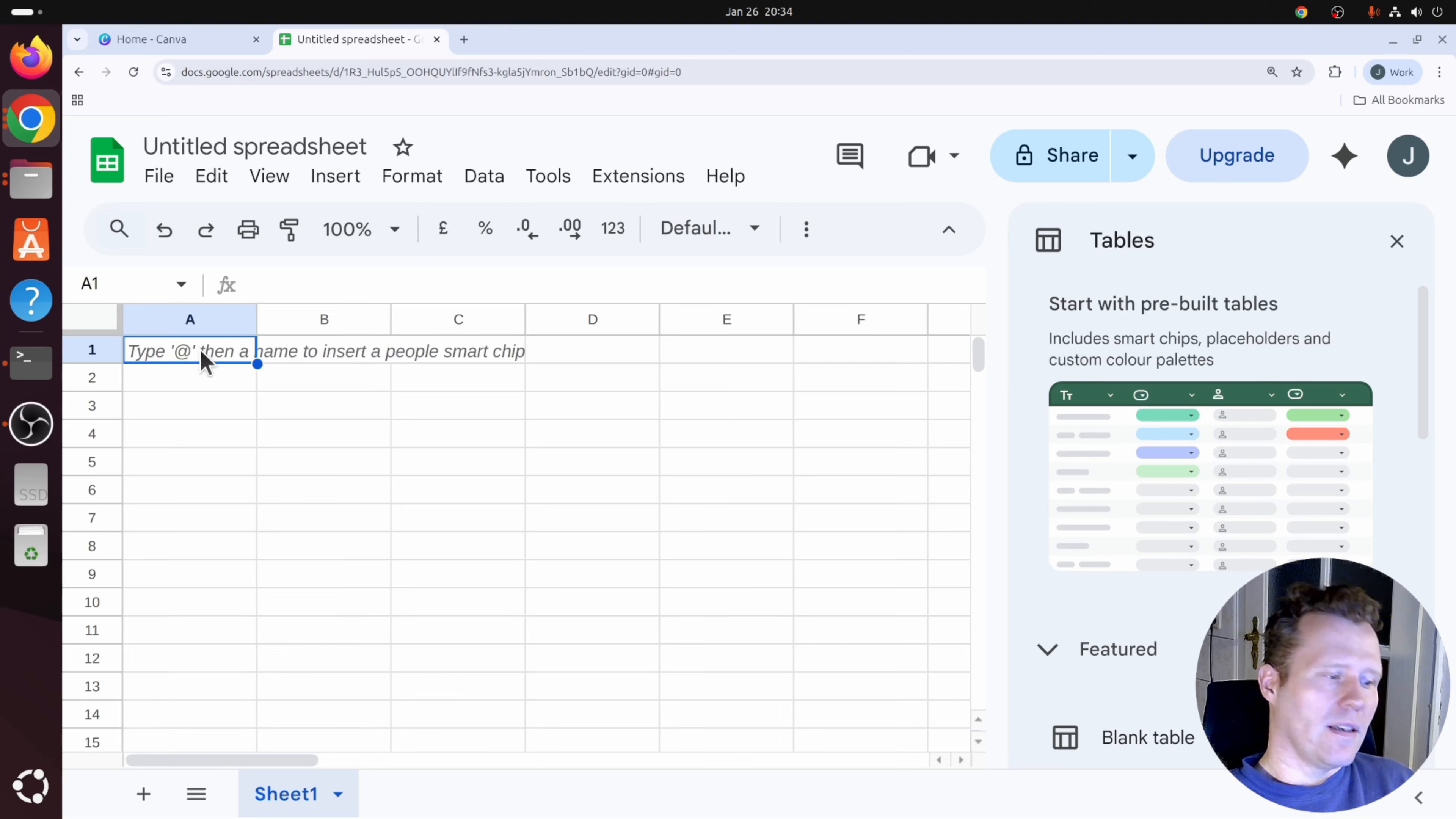
{"action": "type", "text": "First"}
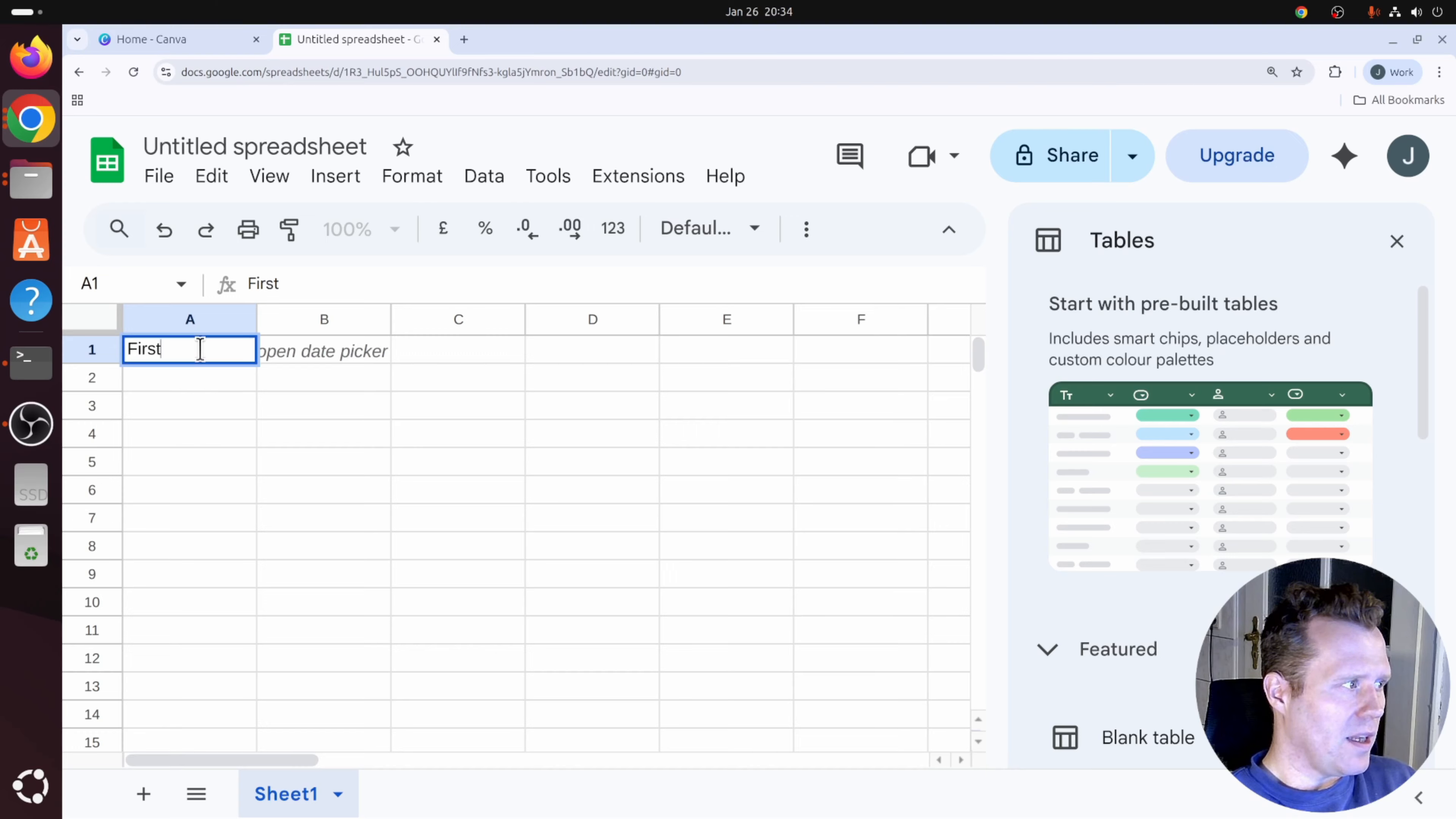
{"action": "type", "text": "name0"}
{"action": "key", "text": "Tab"}
{"action": "left_click", "coordinate": [202, 352]}
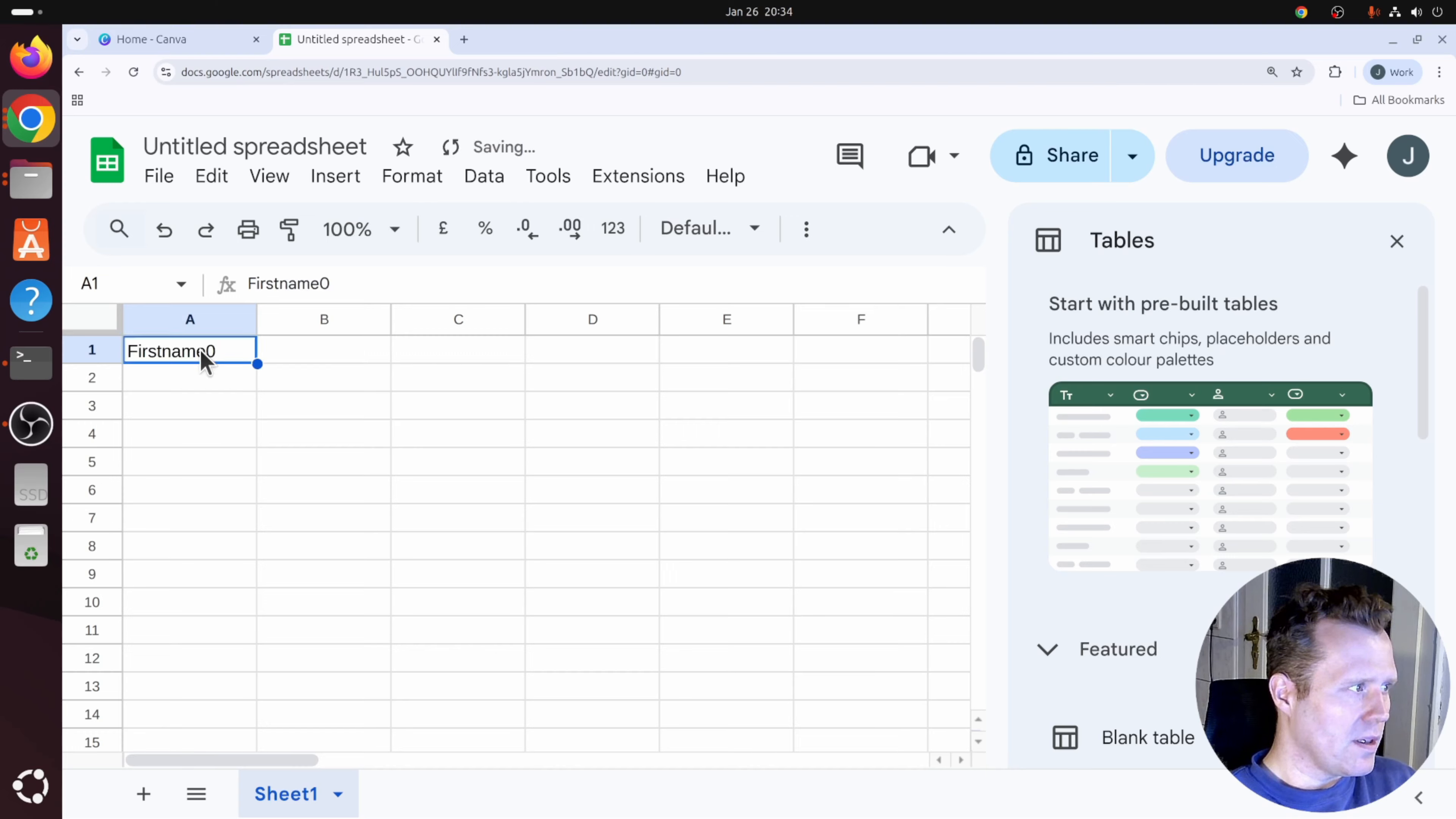
{"action": "left_click", "coordinate": [351, 283]}
{"action": "key", "text": "BackSpace"}
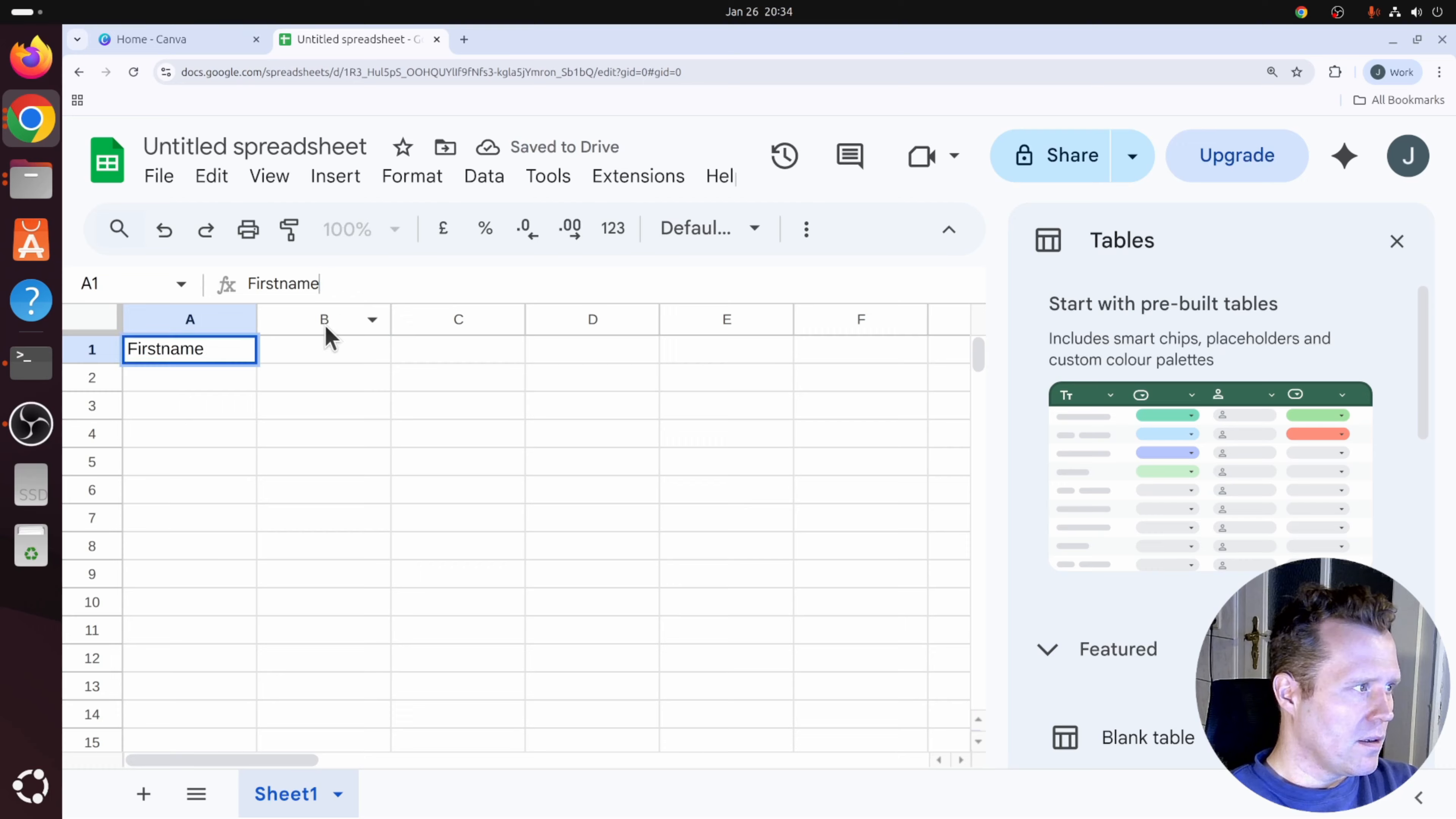
Enter the headers Lastname, Request and Priority in cells B1, C1 and D1.
{"action": "left_click", "coordinate": [308, 358]}
{"action": "type", "text": "Lastname"}
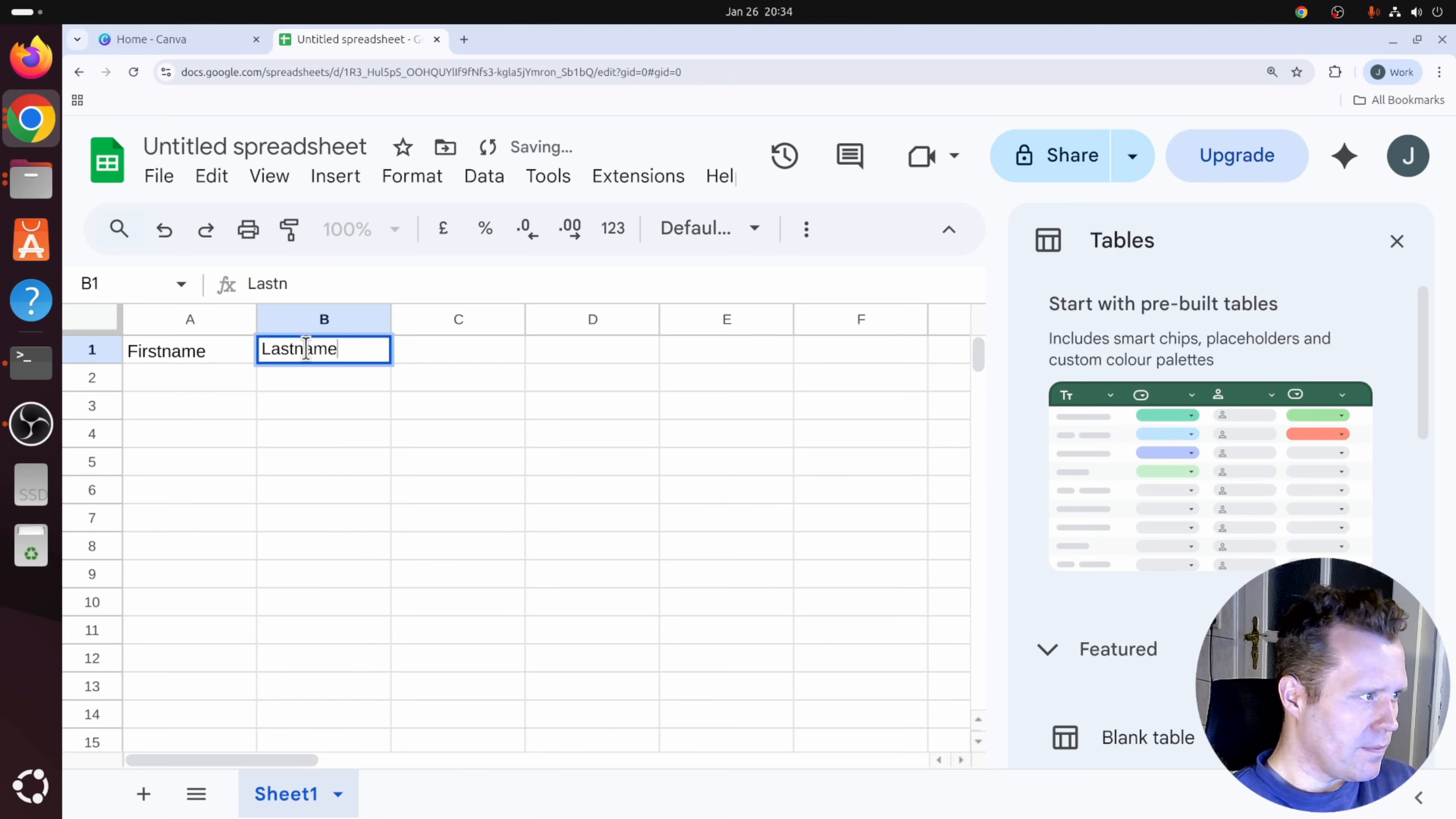
{"action": "key", "text": "Tab"}
{"action": "type", "text": "Request"}
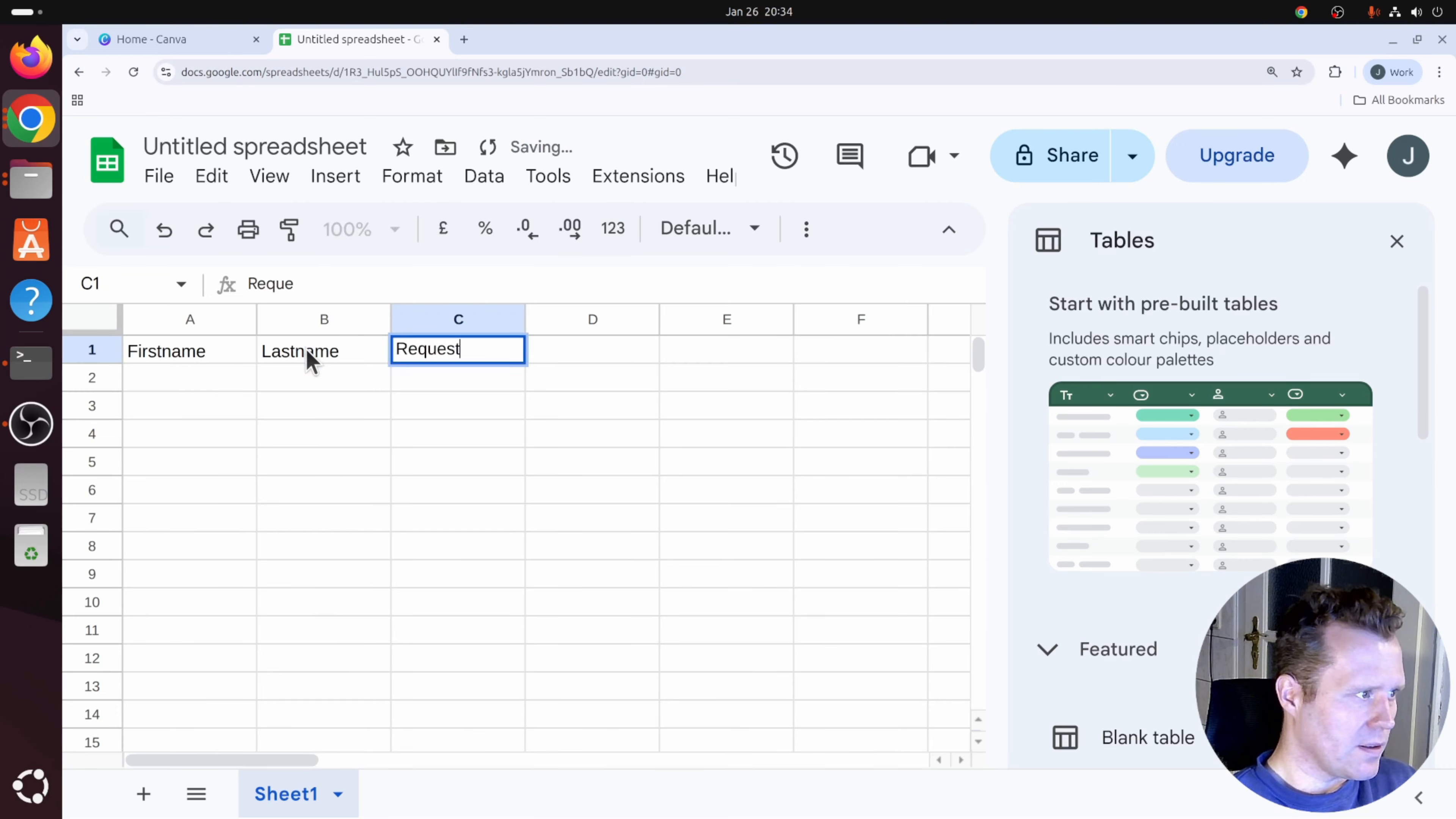
{"action": "key", "text": "Tab"}
{"action": "type", "text": "Priority"}
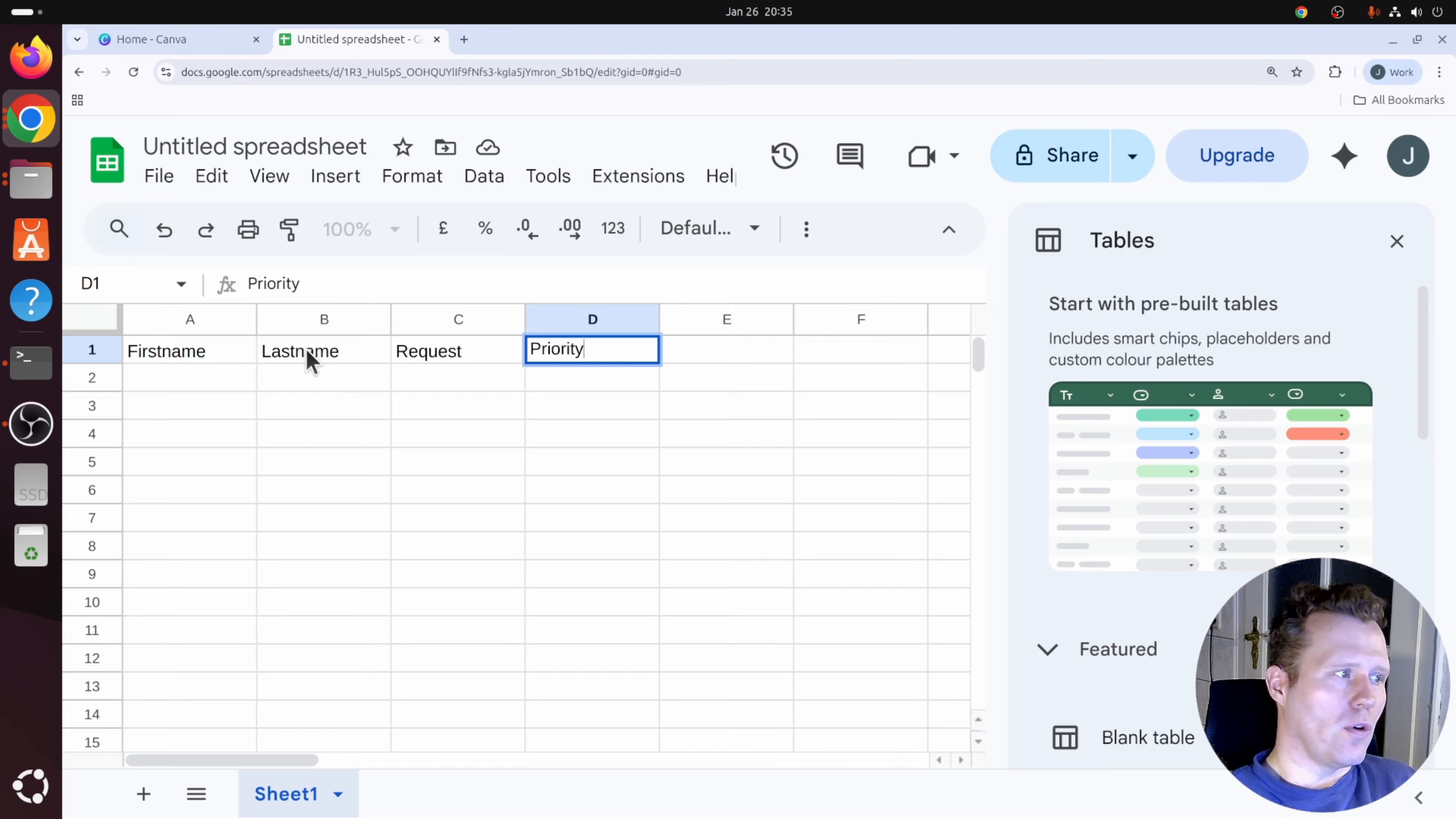
{"action": "key", "text": "Return"}
Widen the Request column so longer text fits.
{"action": "key", "text": "Left"}
{"action": "key", "text": "Left"}
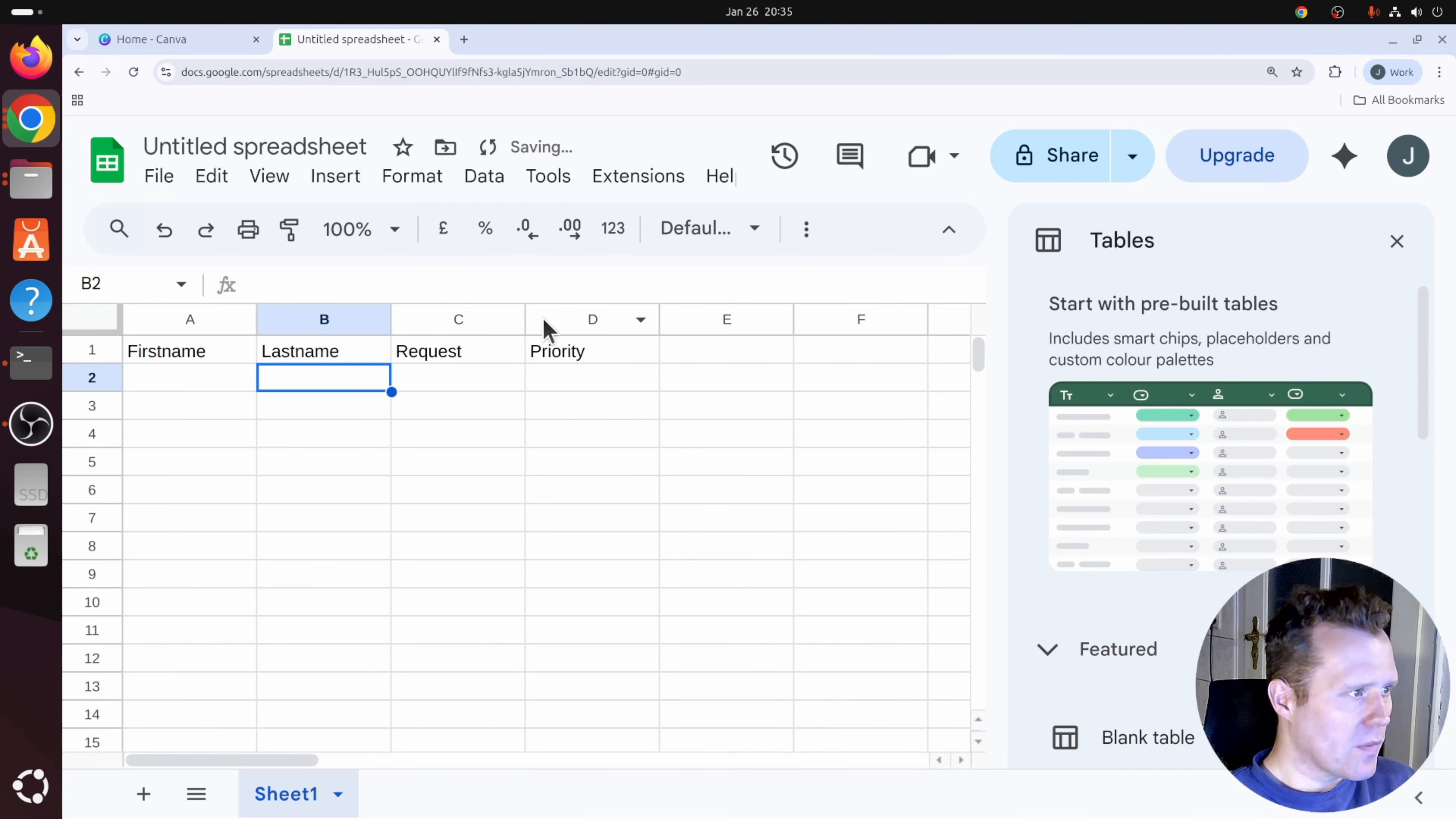
{"action": "left_click_drag", "start_coordinate": [527, 320], "coordinate": [621, 319]}
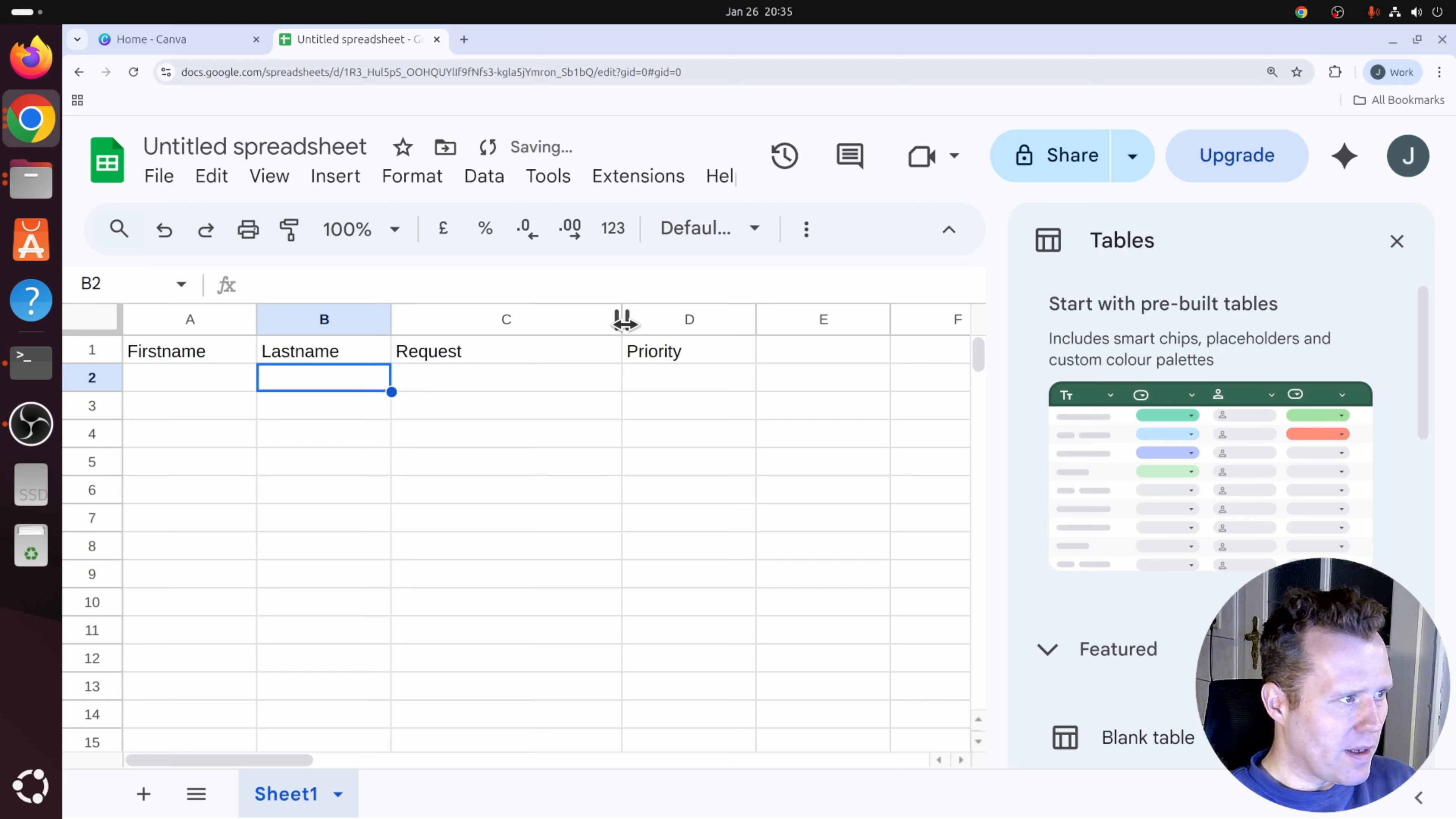
Fill row 2 with the first person's first name, last name and the request "Hi! I have a toothache!".
{"action": "left_click", "coordinate": [164, 380]}
{"action": "type", "text": "Sandra"}
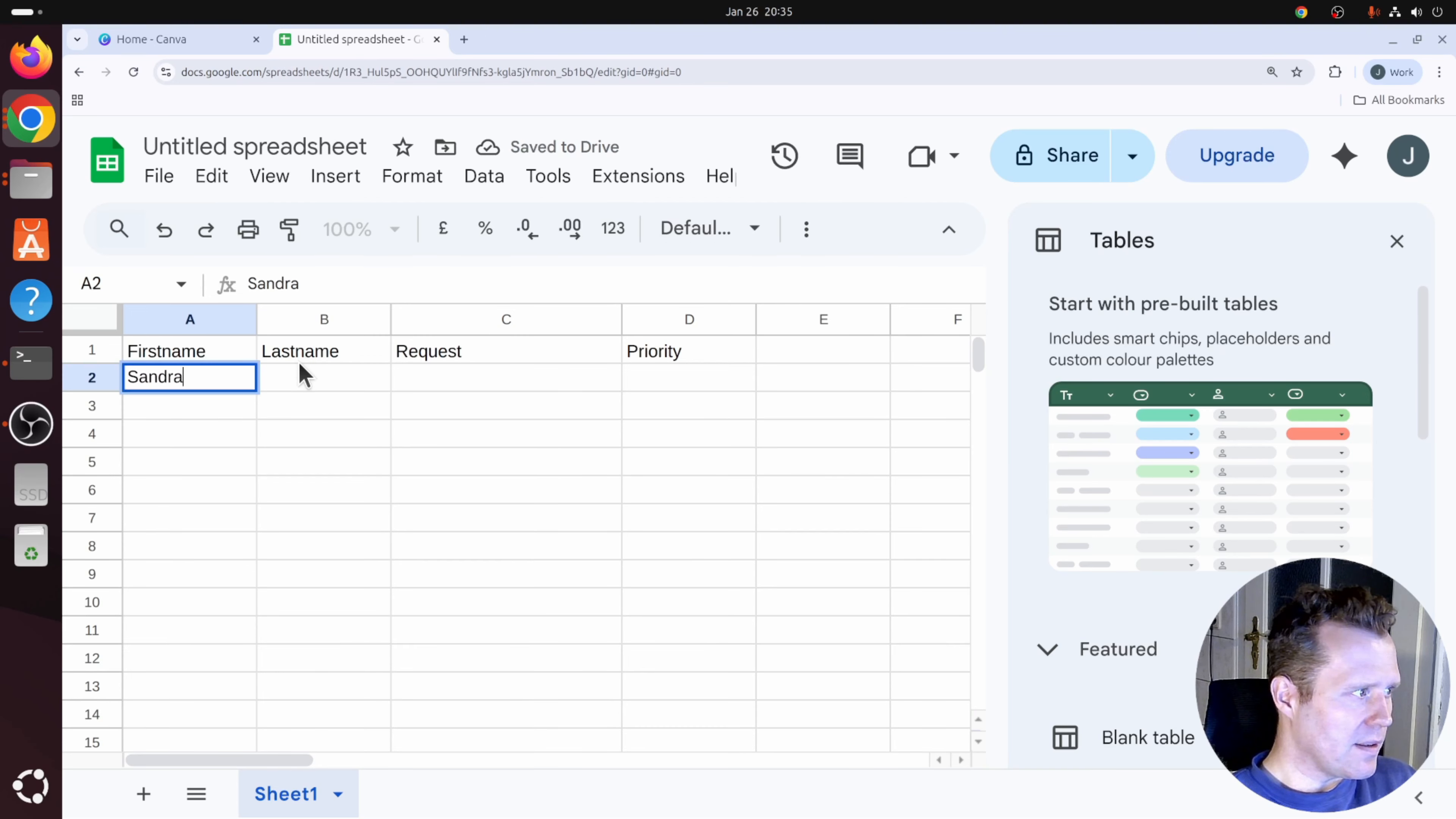
{"action": "key", "text": "Tab"}
{"action": "type", "text": "Miller"}
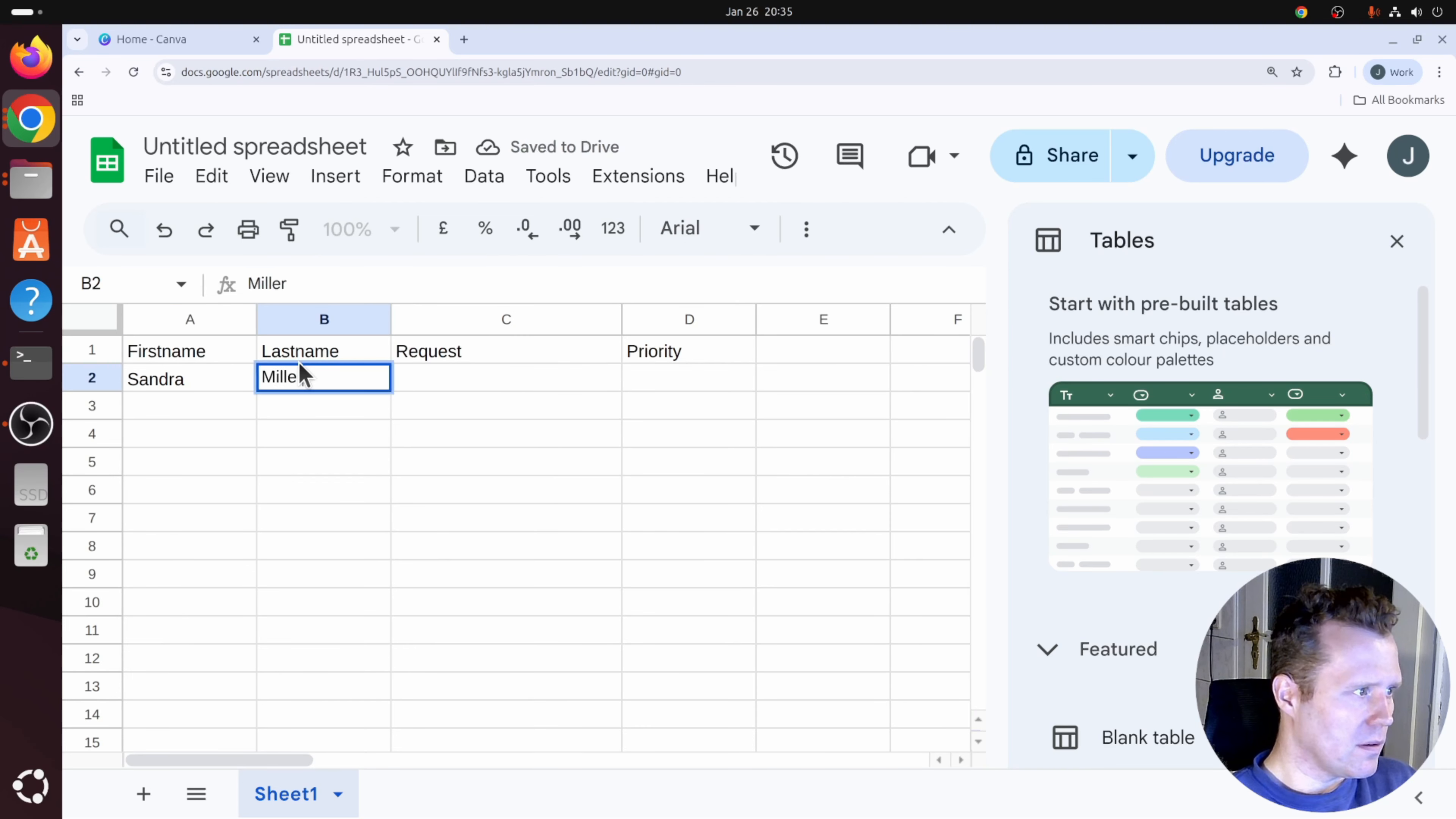
{"action": "key", "text": "Tab"}
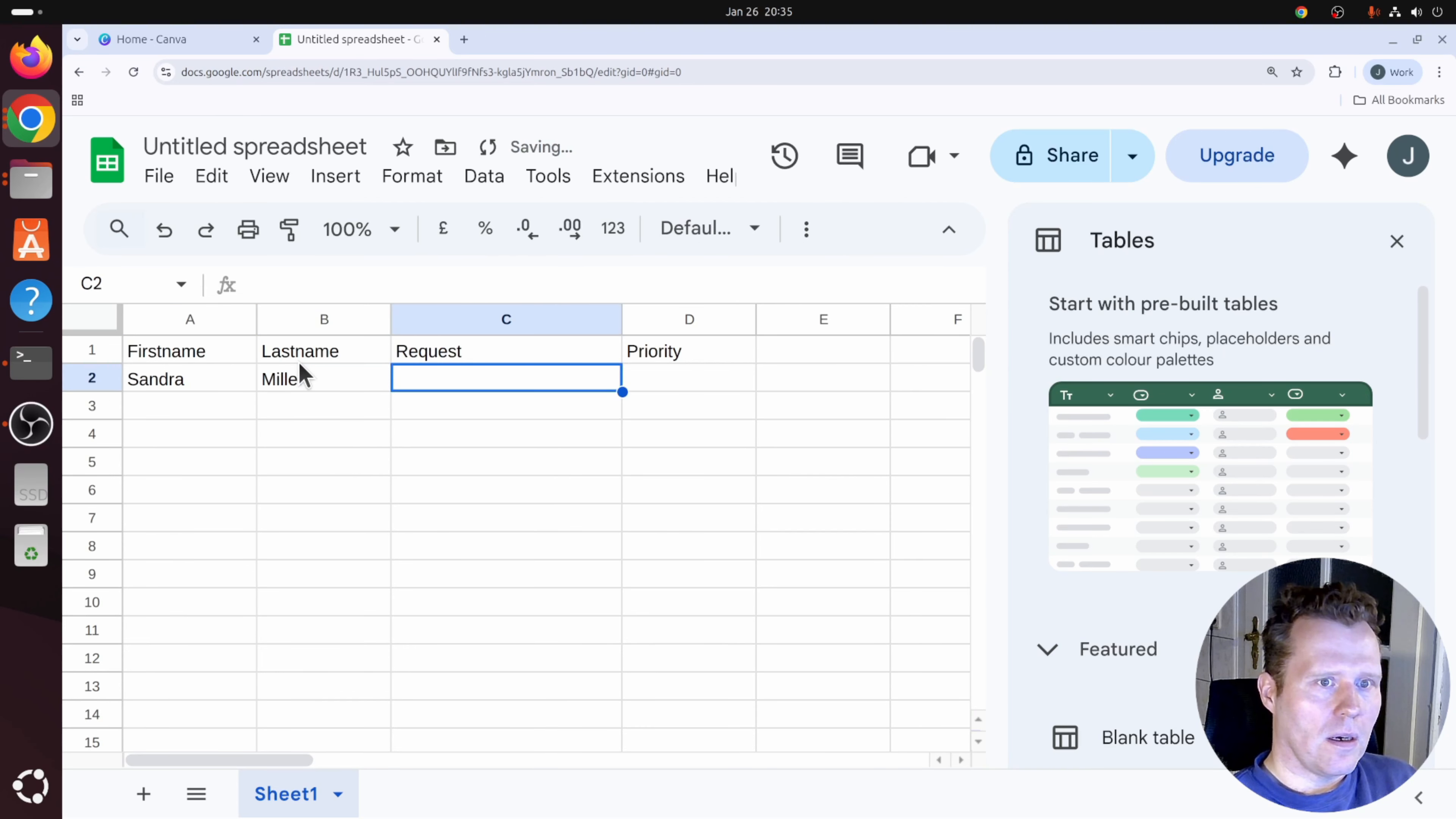
{"action": "type", "text": "Hi!"}
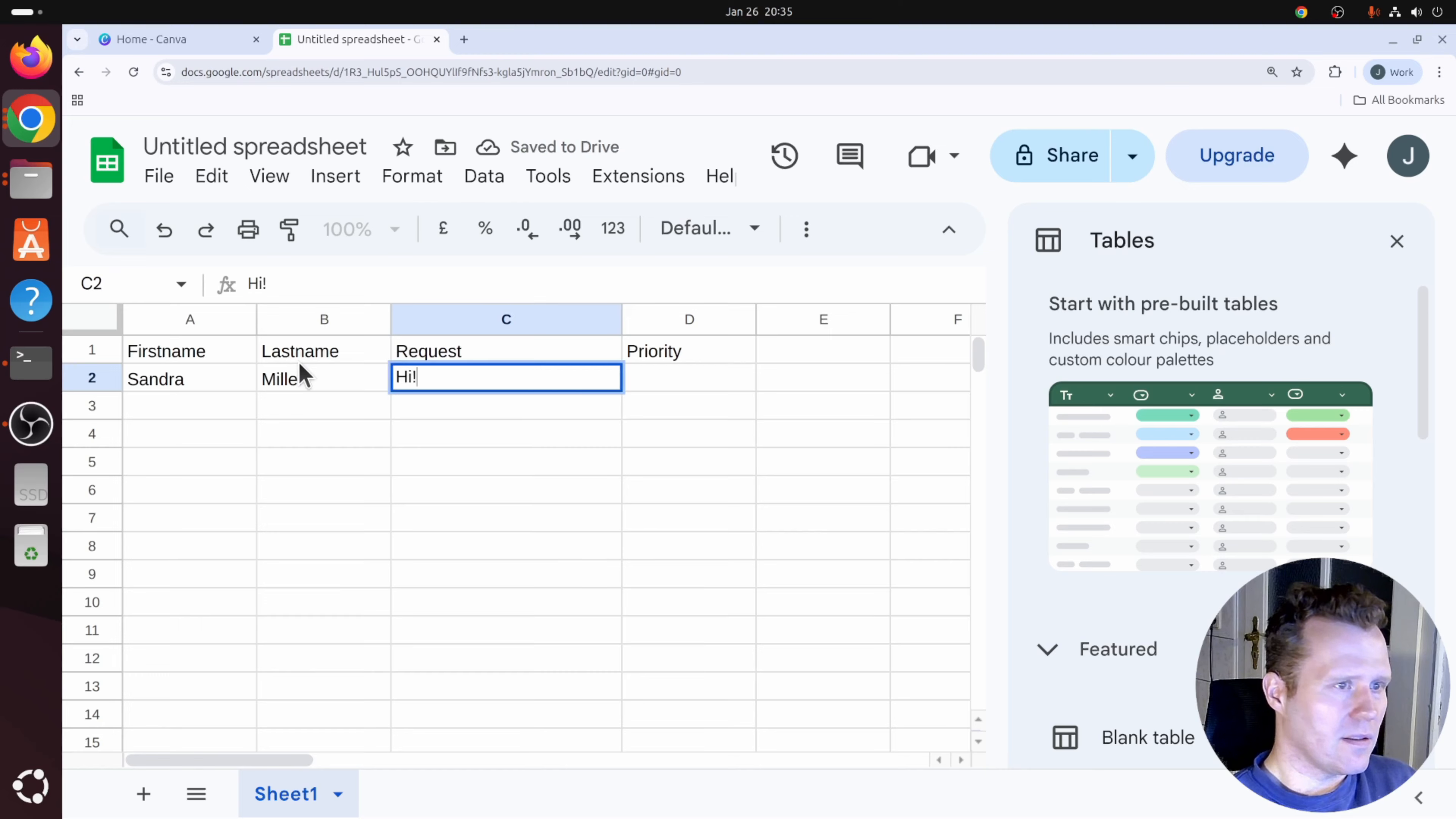
{"action": "type", "text": " I ha"}
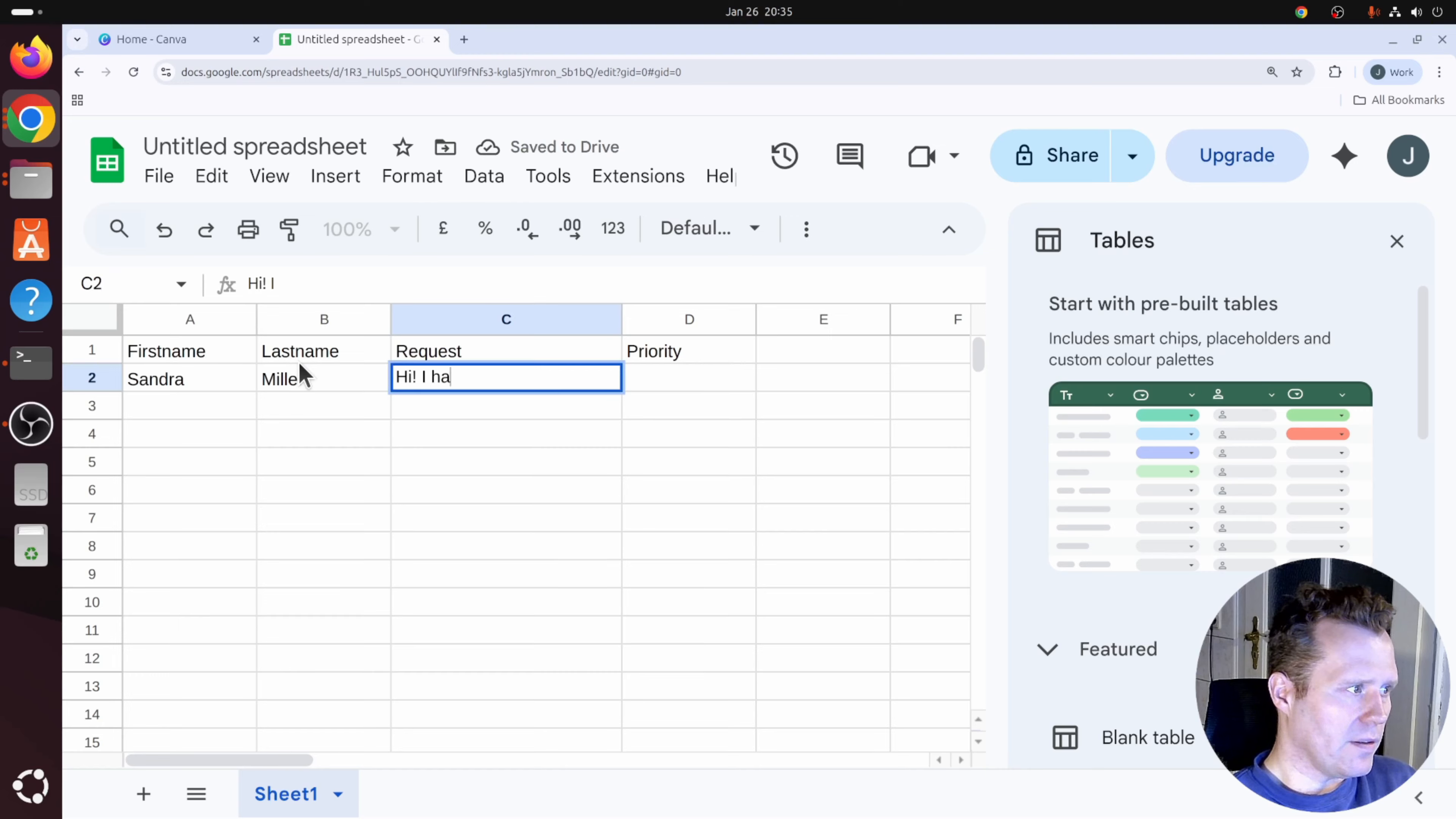
{"action": "type", "text": "ve a toothache!"}
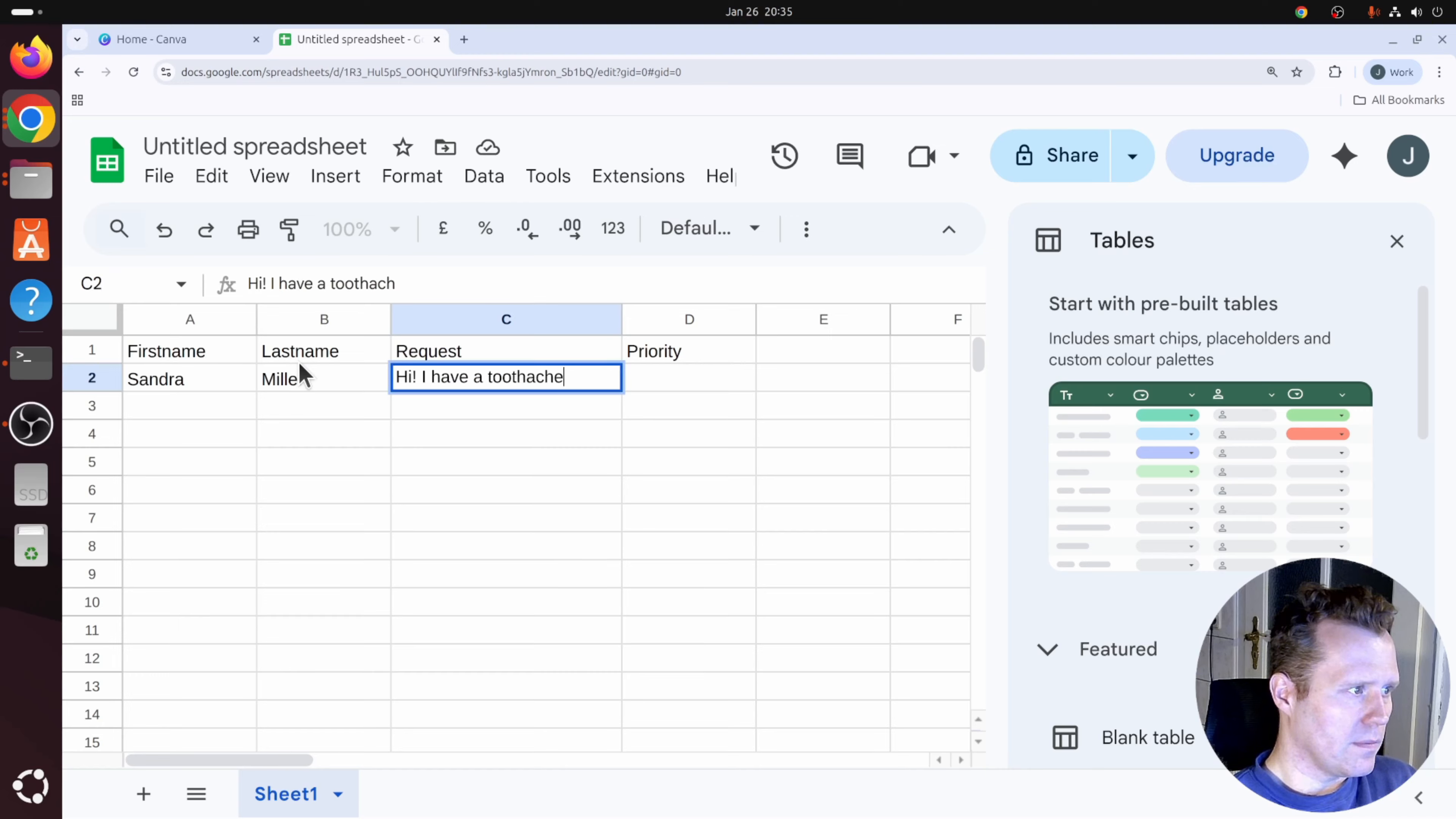
{"action": "key", "text": "Tab"}
{"action": "key", "text": "Return"}
{"action": "key", "text": "Left"}
{"action": "key", "text": "Left"}
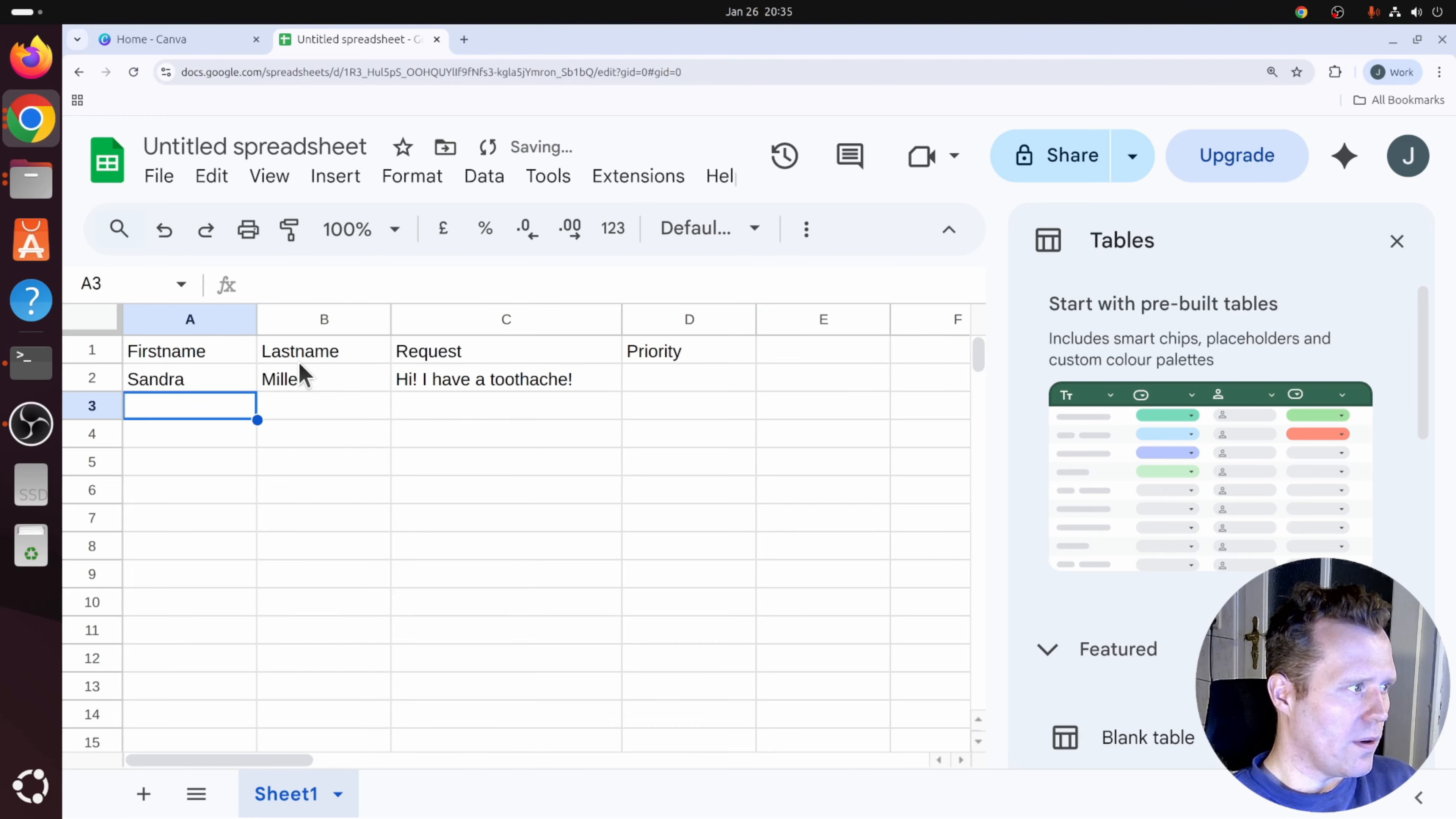
Fill row 3 with the second person's first name, last name and the request "I need teeth withening.".
{"action": "type", "text": "Carl"}
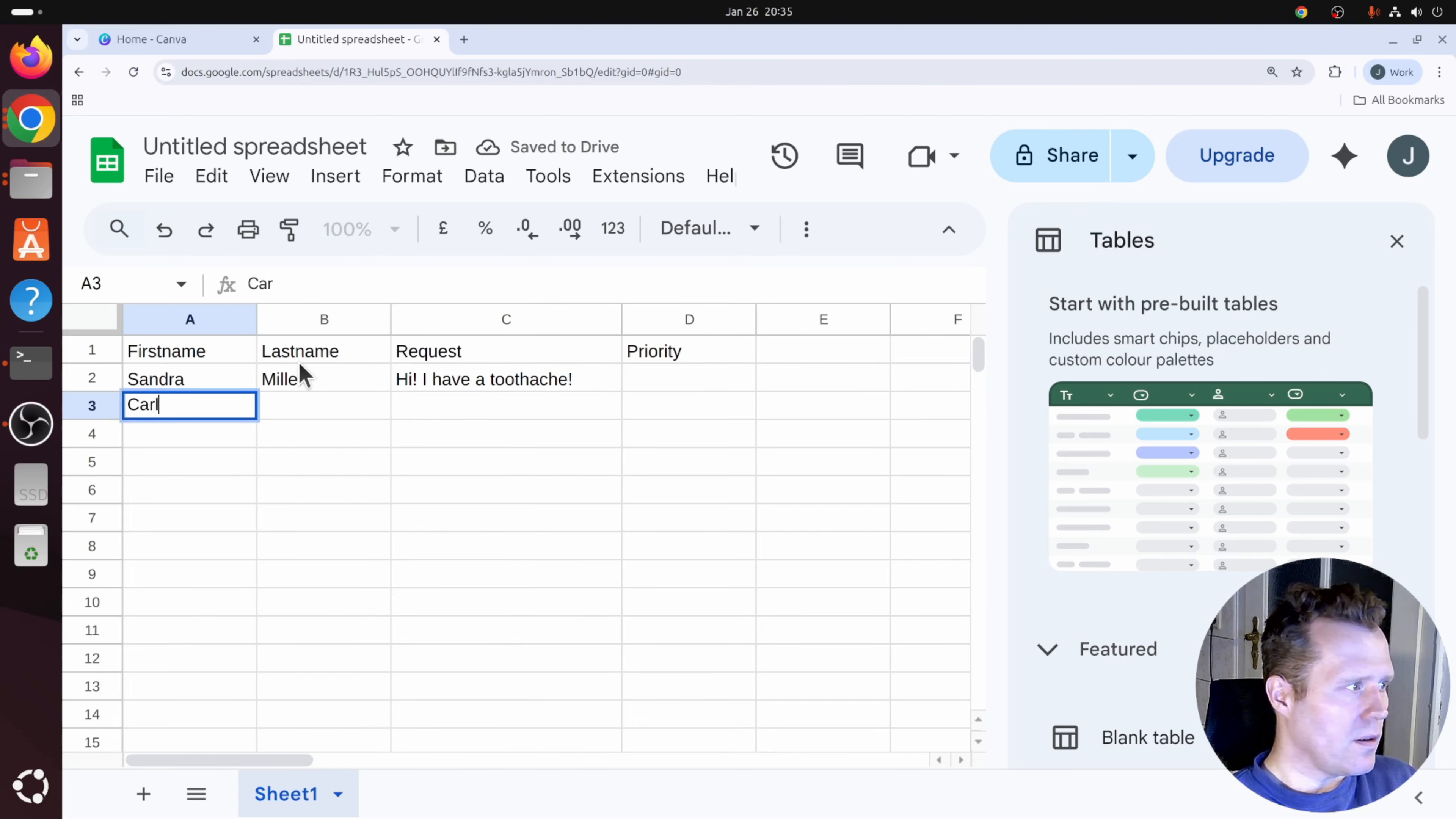
{"action": "key", "text": "Tab"}
{"action": "type", "text": "Bishop"}
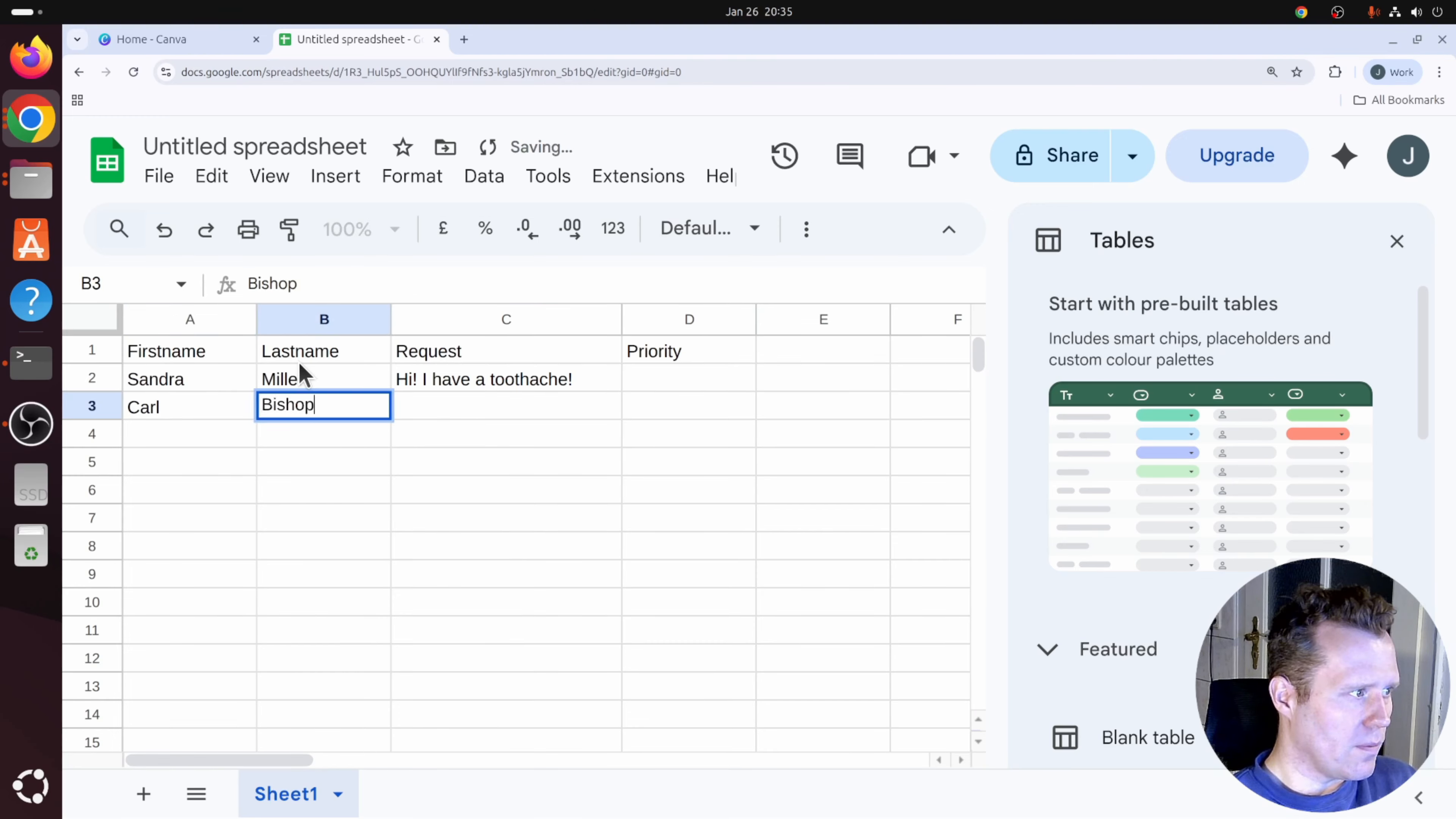
{"action": "key", "text": "Tab"}
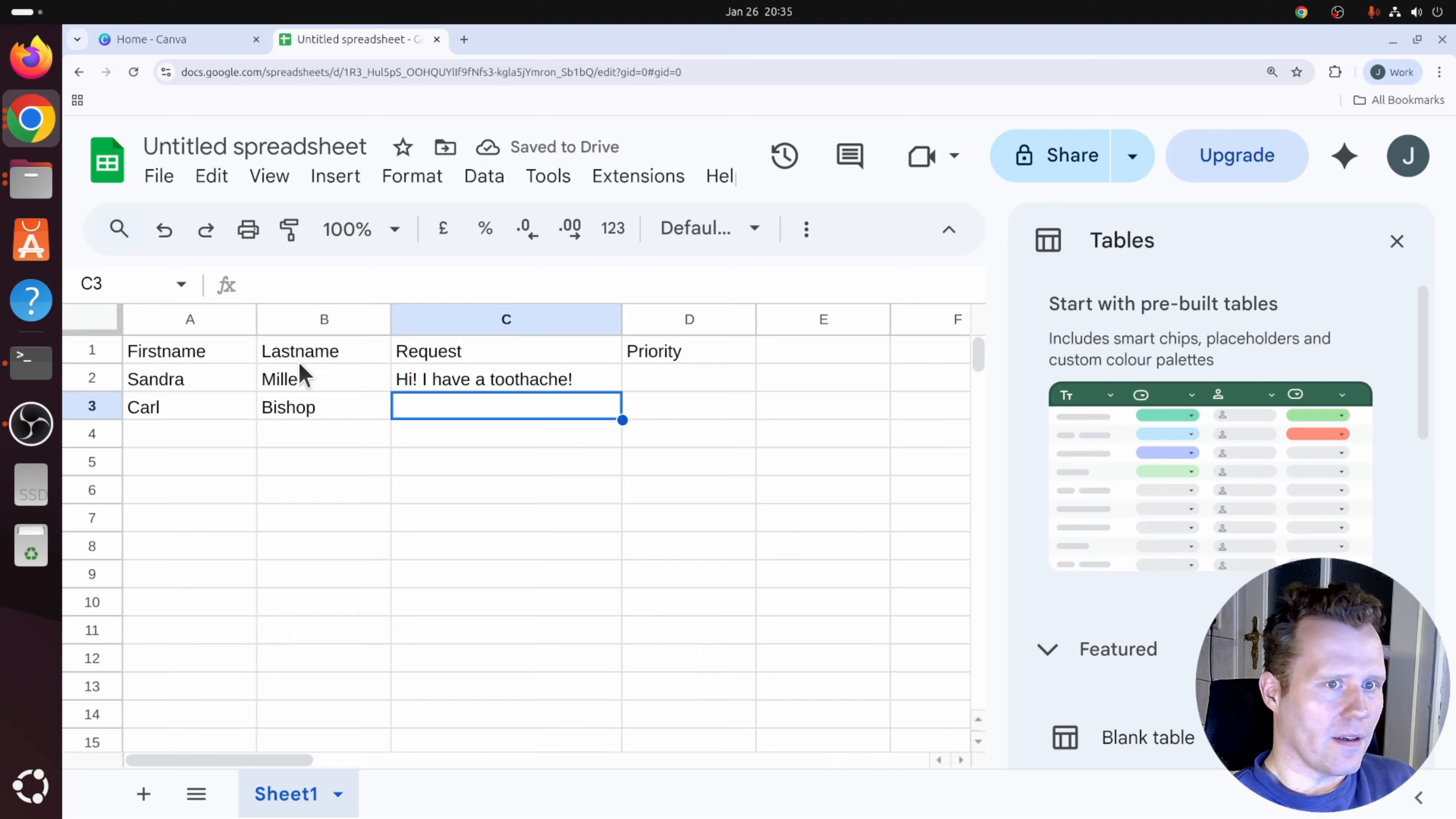
{"action": "type", "text": "I need teeth witheb"}
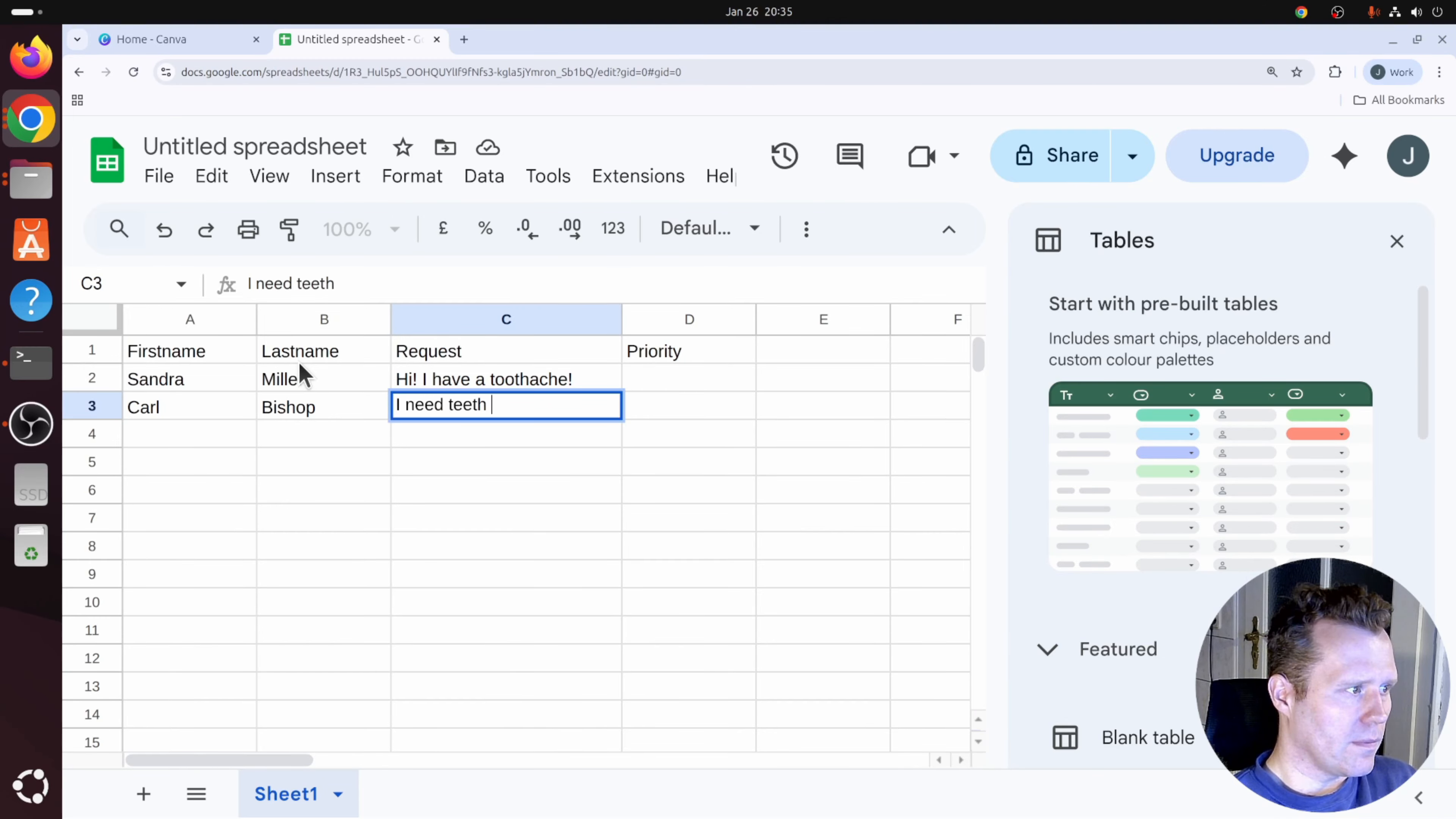
{"action": "key", "text": "BackSpace"}
{"action": "type", "text": "ning."}
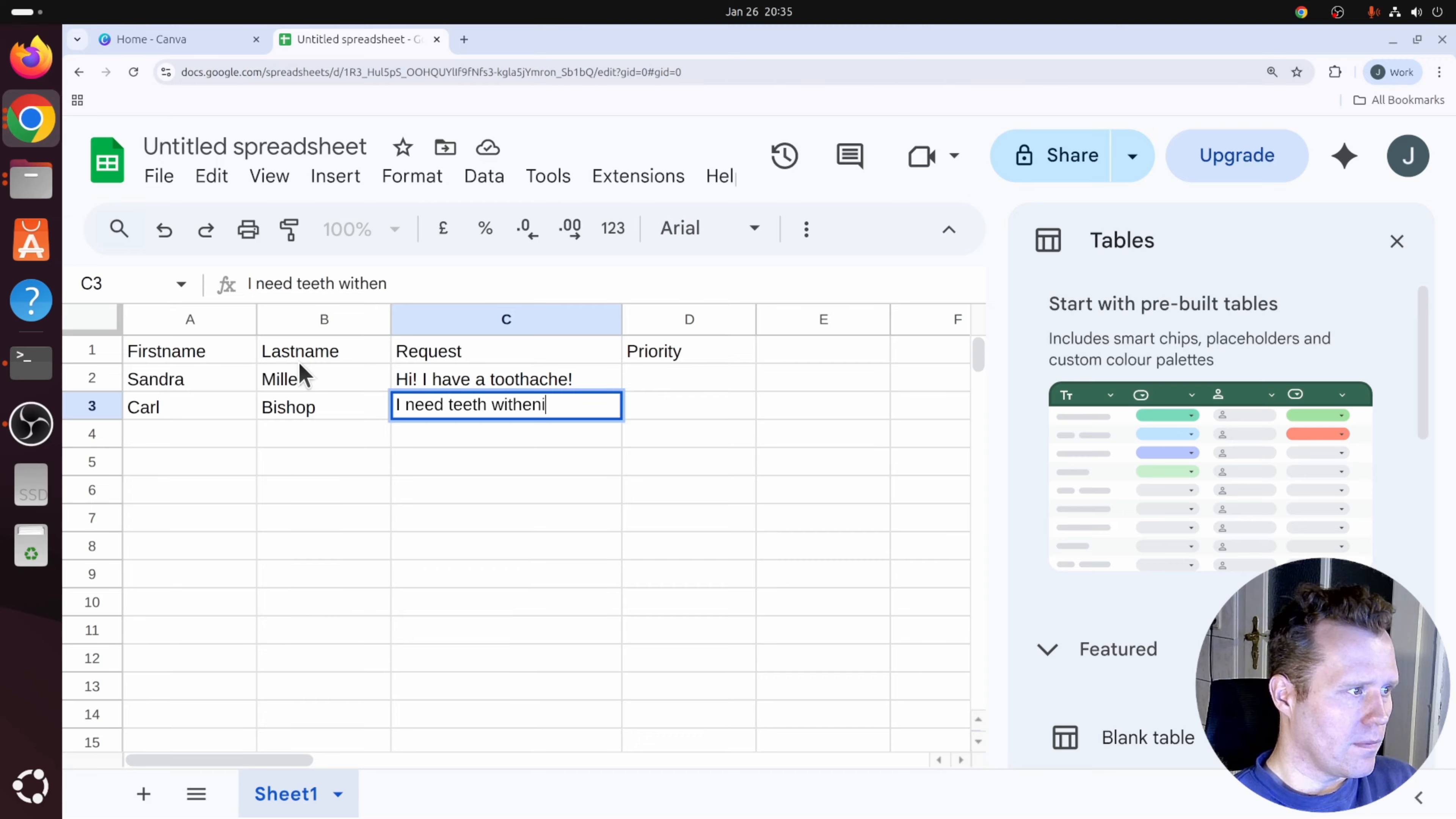
{"action": "key", "text": "Return"}
{"action": "key", "text": "Left"}
{"action": "key", "text": "Left"}
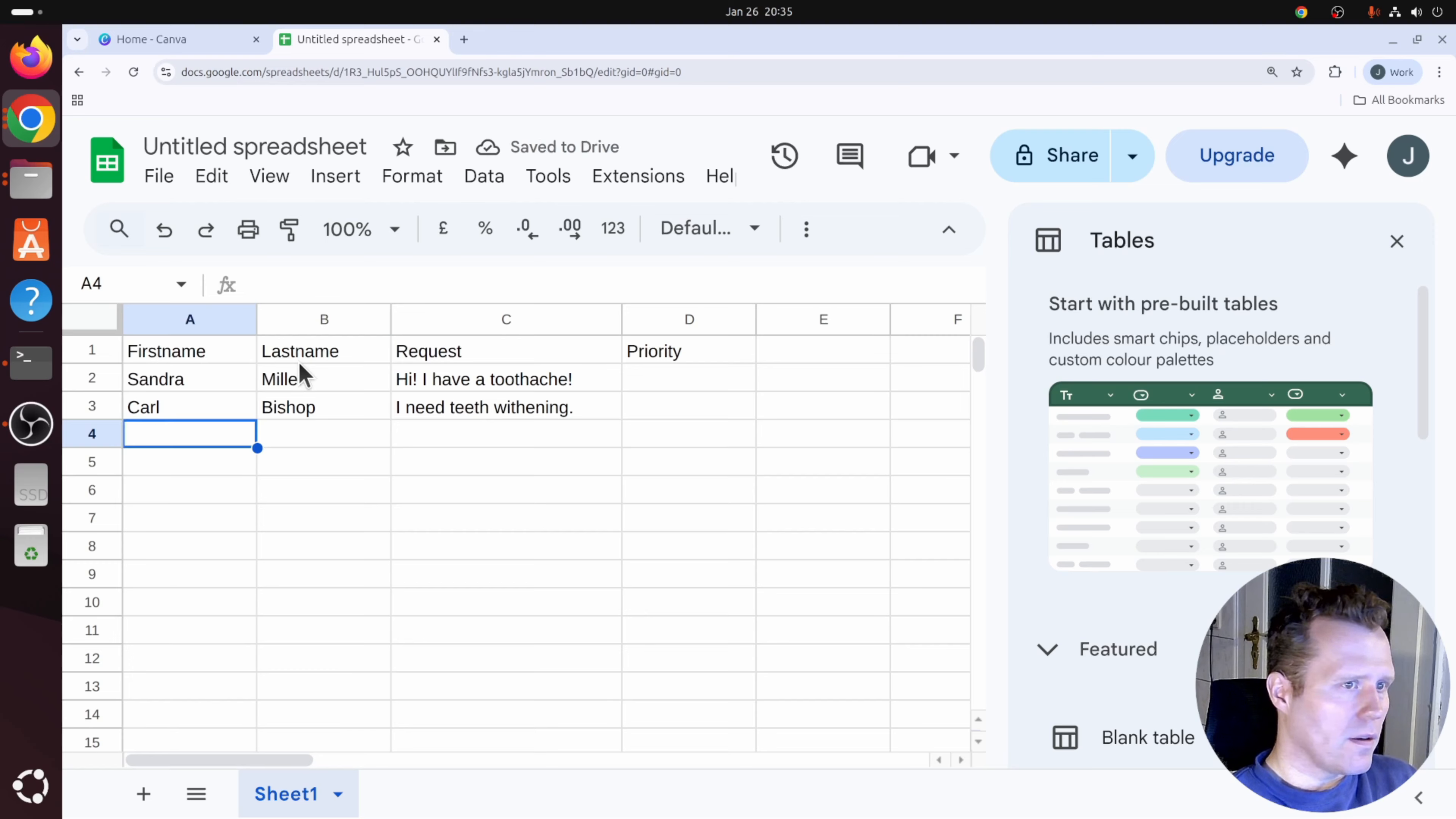
Fill row 4 with the third person's first name, last name and the request "I broke one of my teeth.".
{"action": "type", "text": "Stephen"}
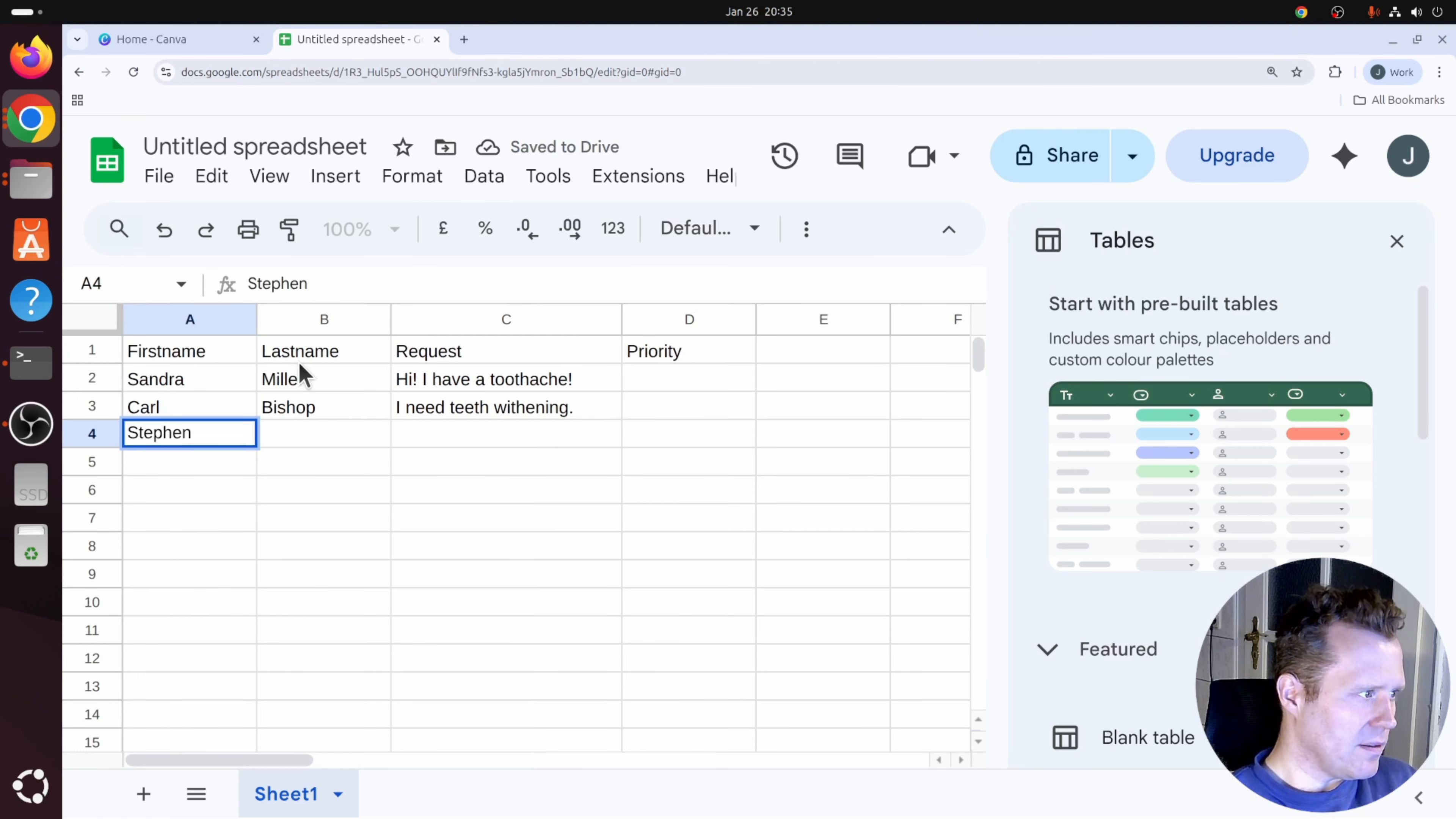
{"action": "key", "text": "Tab"}
{"action": "type", "text": "Jackson"}
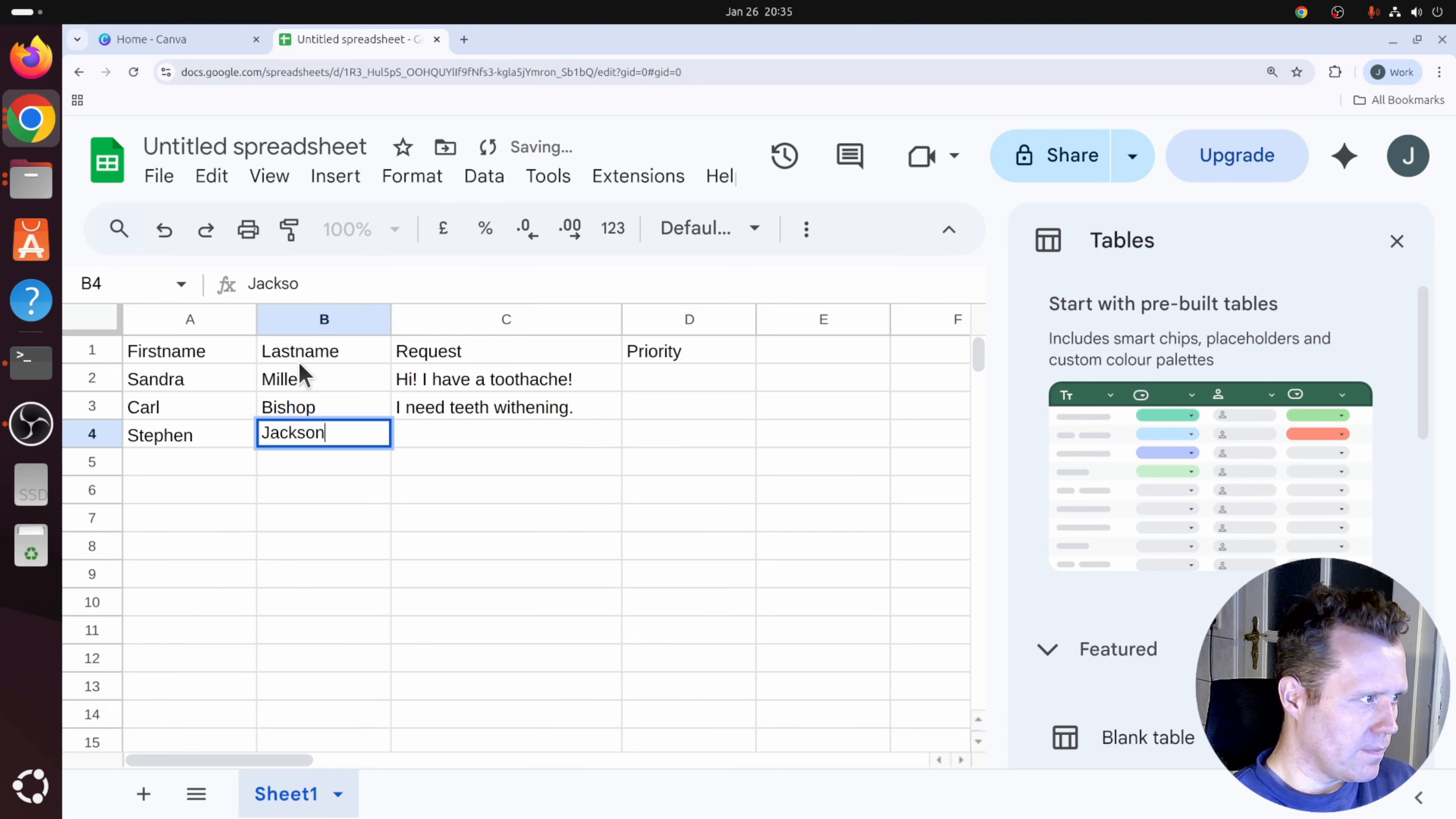
{"action": "key", "text": "Tab"}
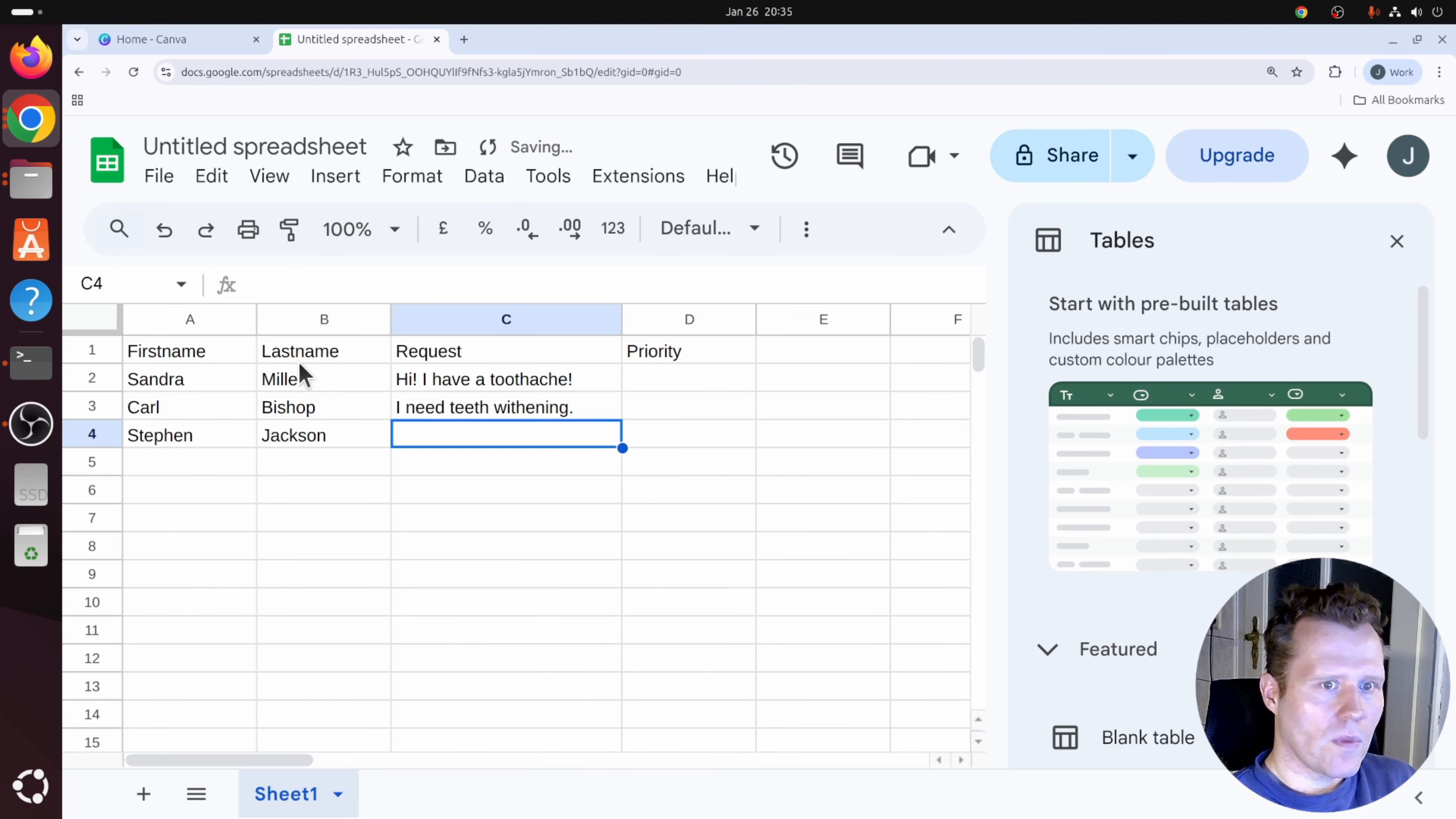
{"action": "type", "text": "I"}
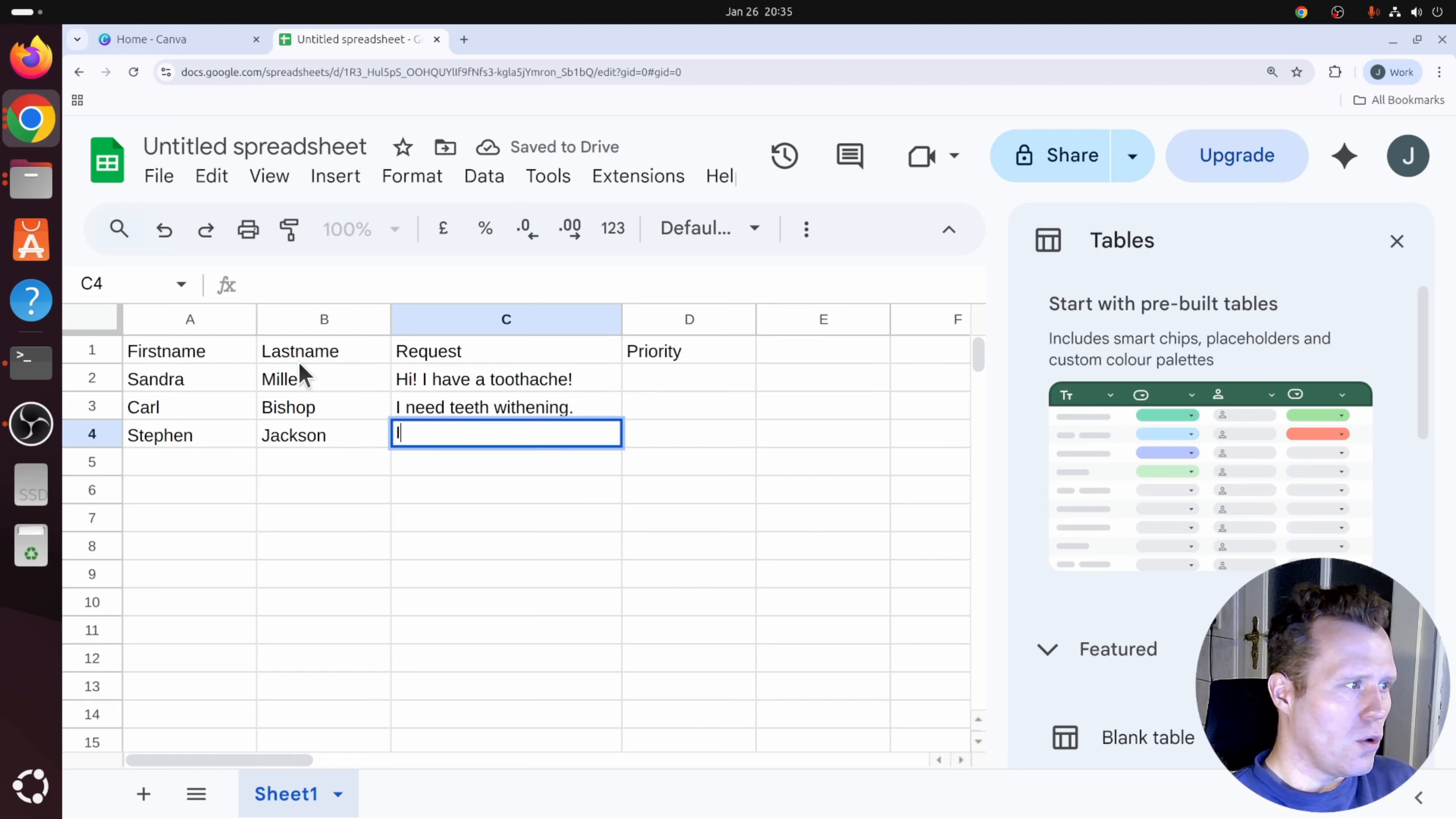
{"action": "type", "text": " bro"}
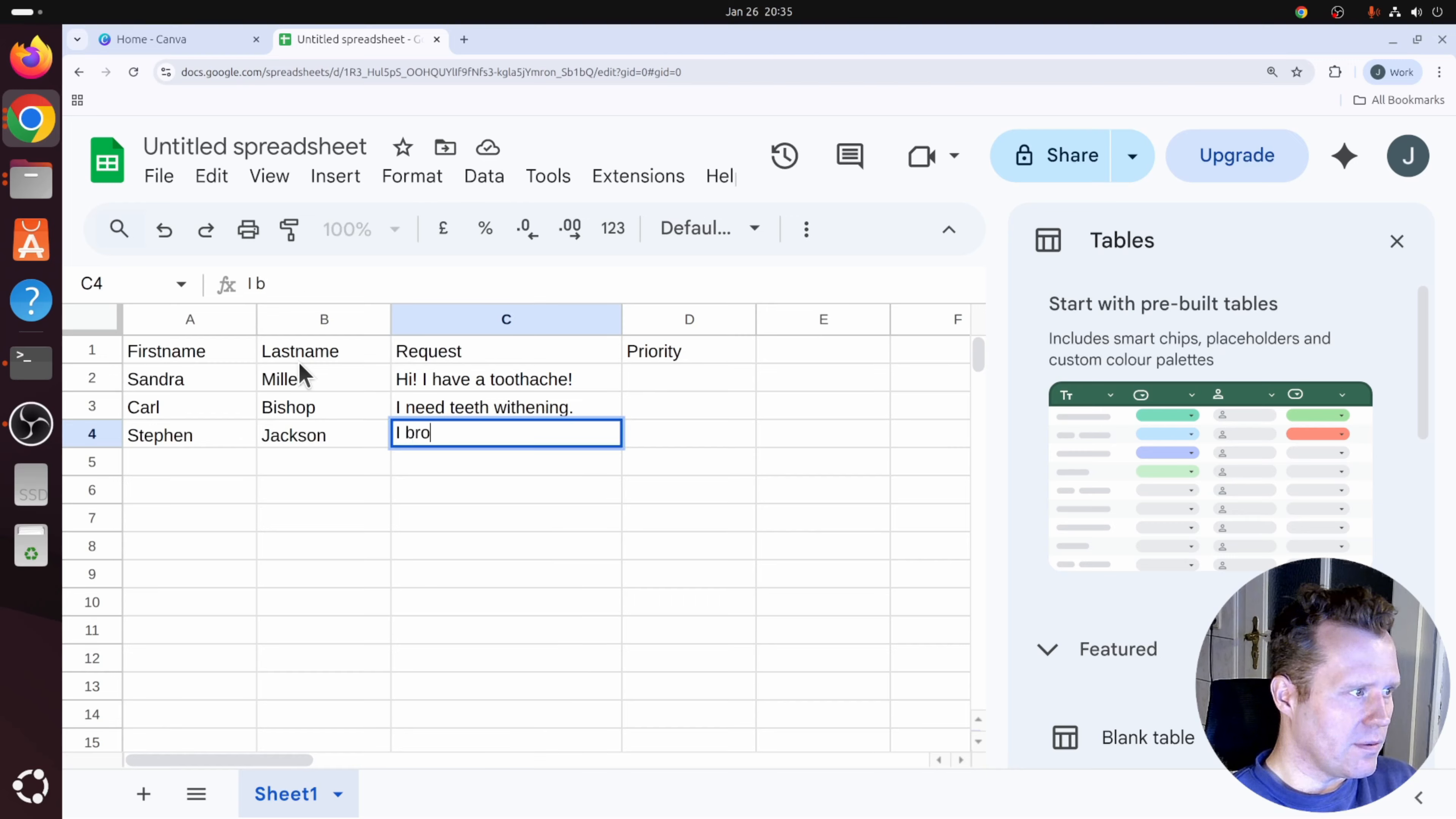
{"action": "type", "text": "ke one of my teeth."}
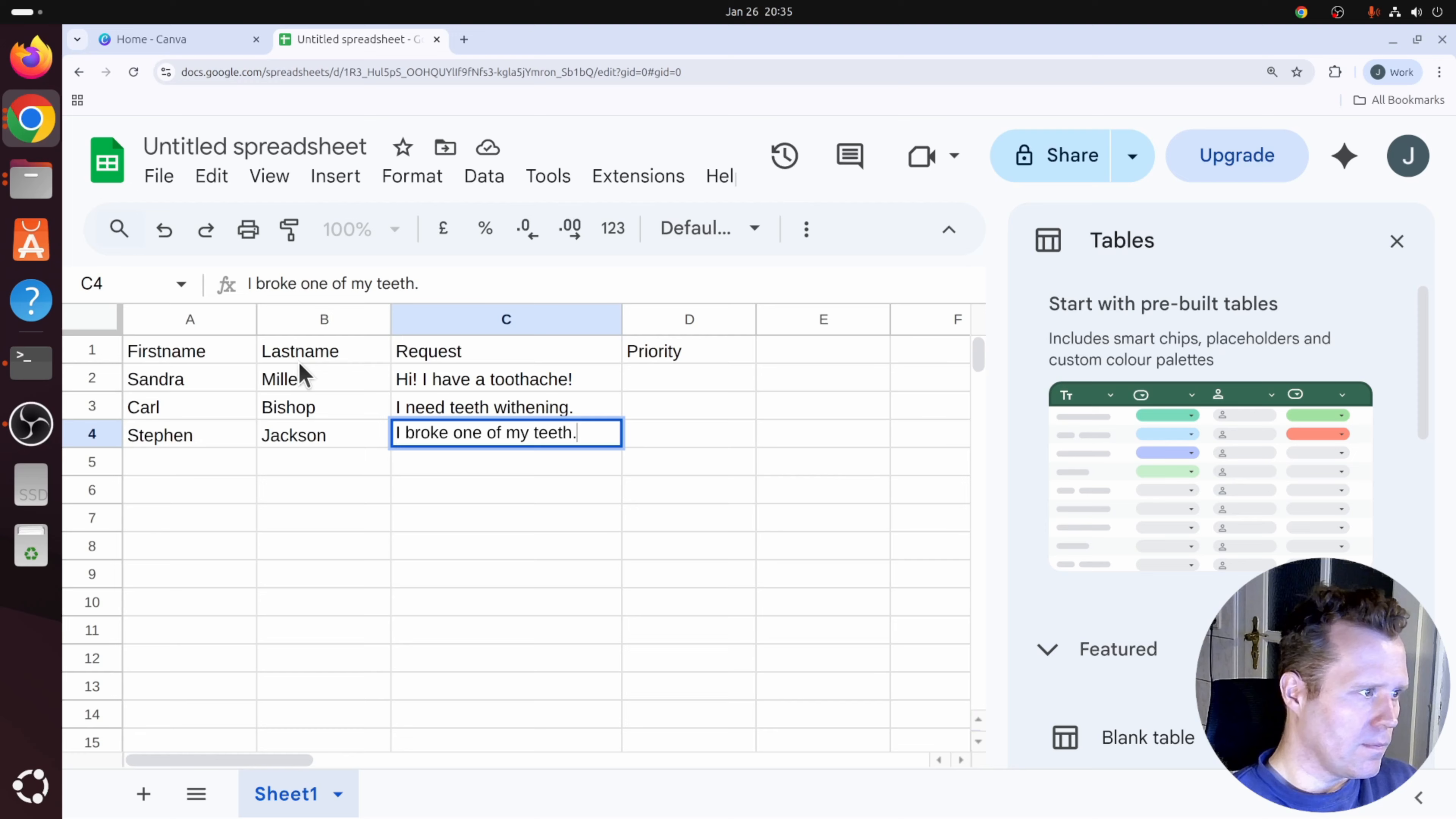
{"action": "key", "text": "Return"}
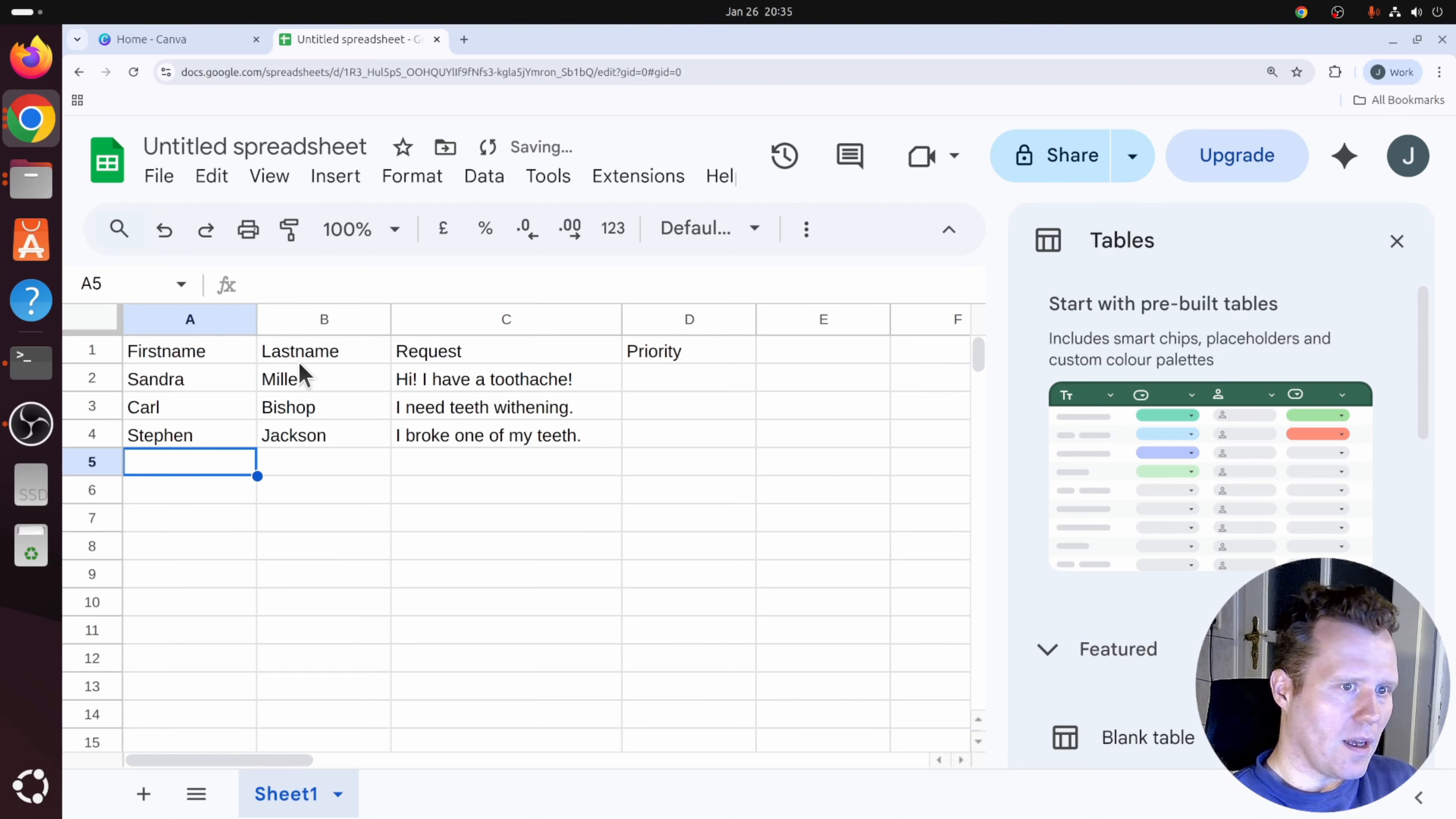
Enter the fourth person's full name in cell A5.
{"action": "type", "text": "Michal"}
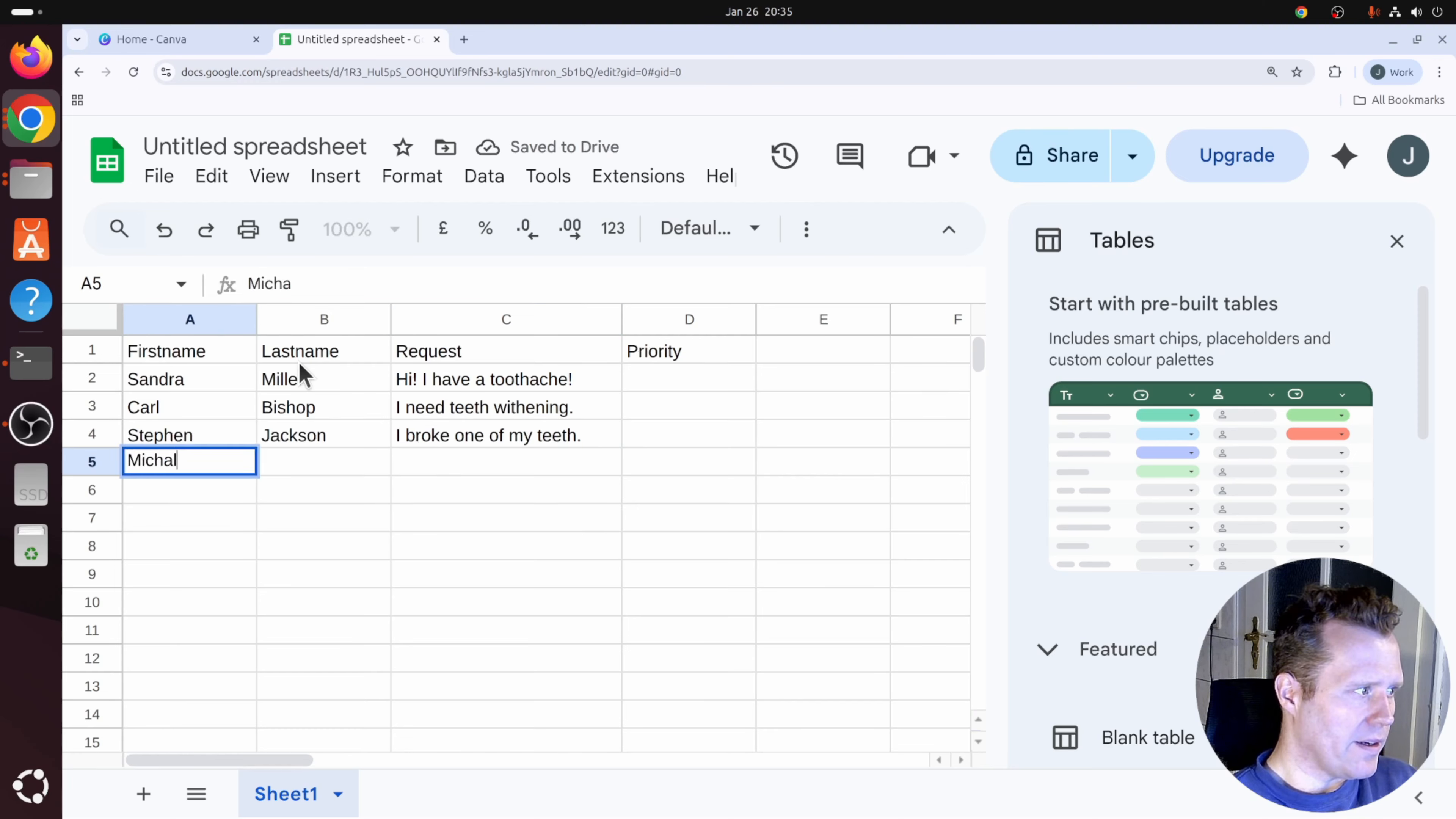
{"action": "key", "text": "BackSpace"}
{"action": "type", "text": "el Clayto"}
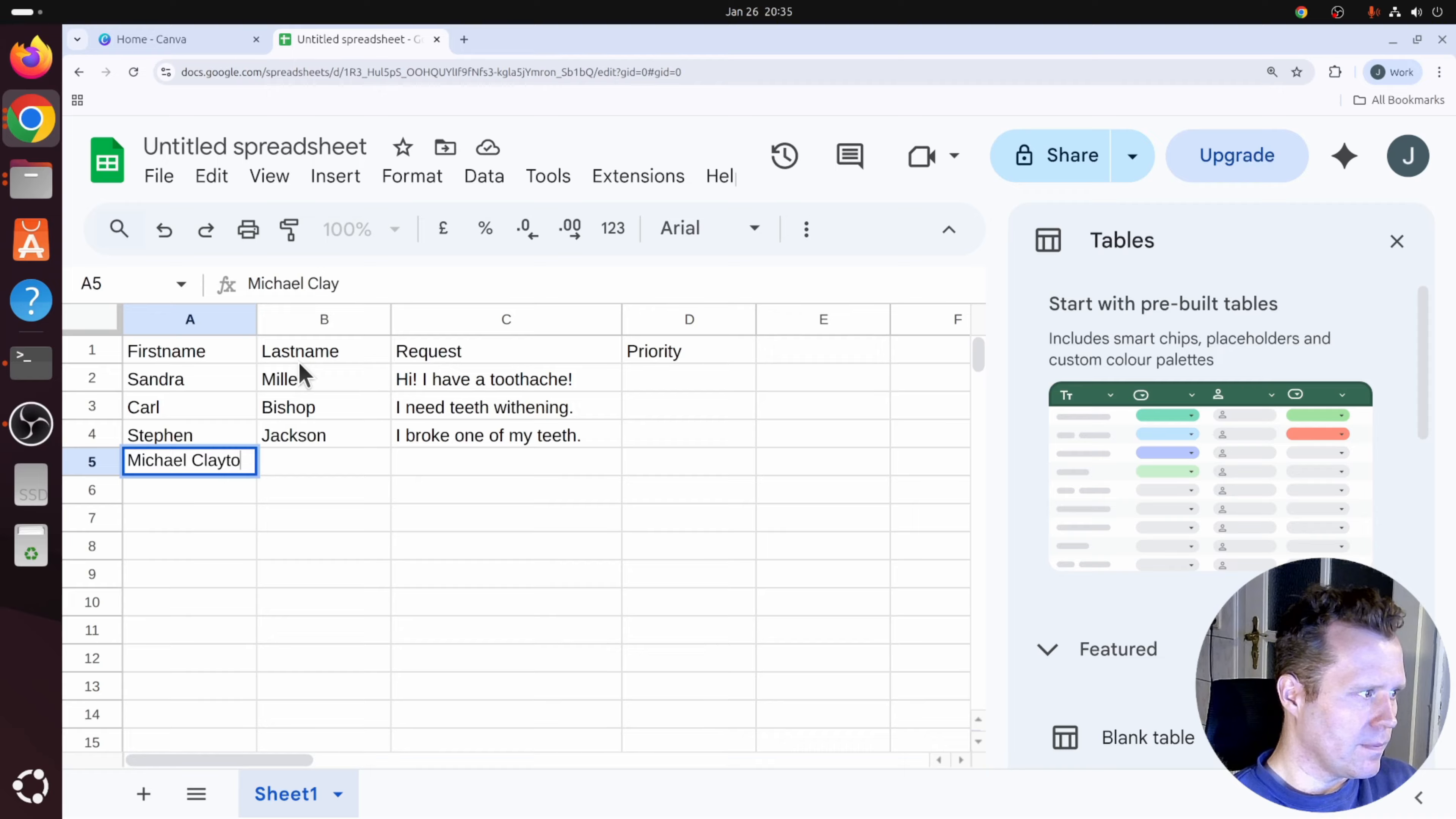
{"action": "type", "text": "n"}
{"action": "key", "text": "Up"}
{"action": "key", "text": "Down"}
{"action": "key", "text": "Right"}
{"action": "key", "text": "Left"}
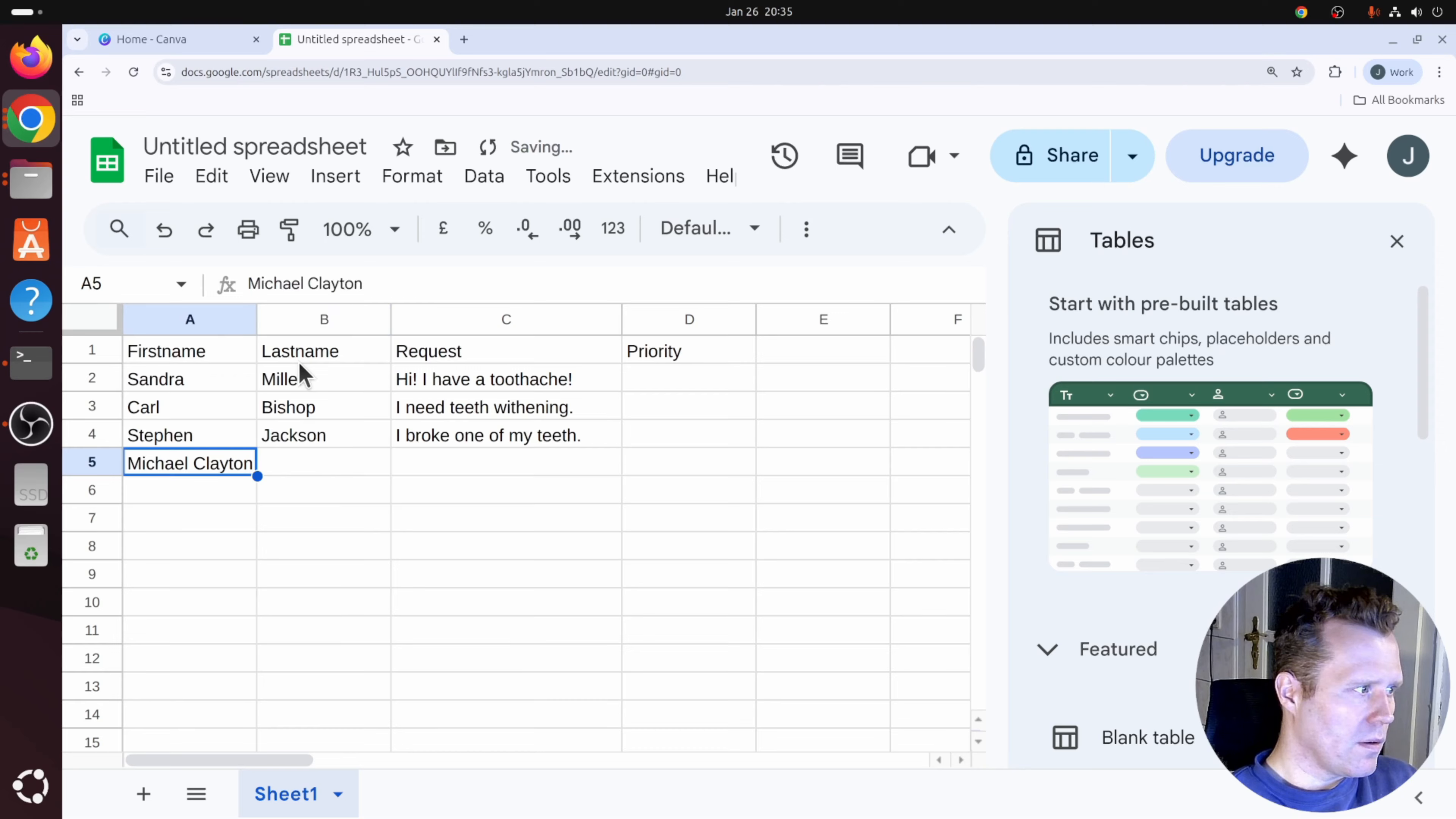
Move the last name out of cell A5 into the Lastname column at B5.
{"action": "left_click_drag", "start_coordinate": [308, 283], "coordinate": [484, 283]}
{"action": "key", "text": "ctrl+c"}
{"action": "key", "text": "BackSpace"}
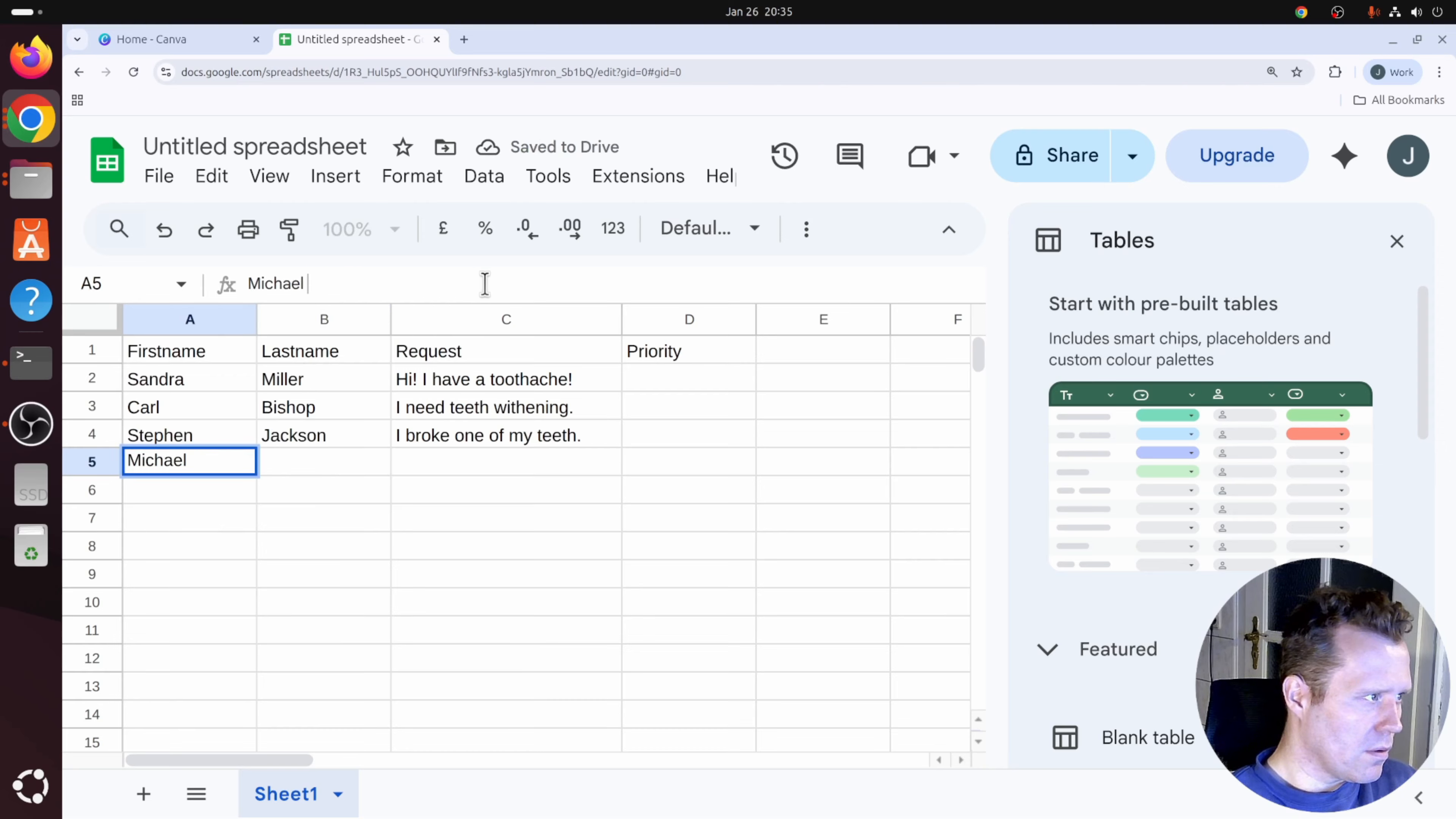
{"action": "left_click", "coordinate": [370, 472]}
{"action": "key", "text": "ctrl+v"}
{"action": "key", "text": "Tab"}
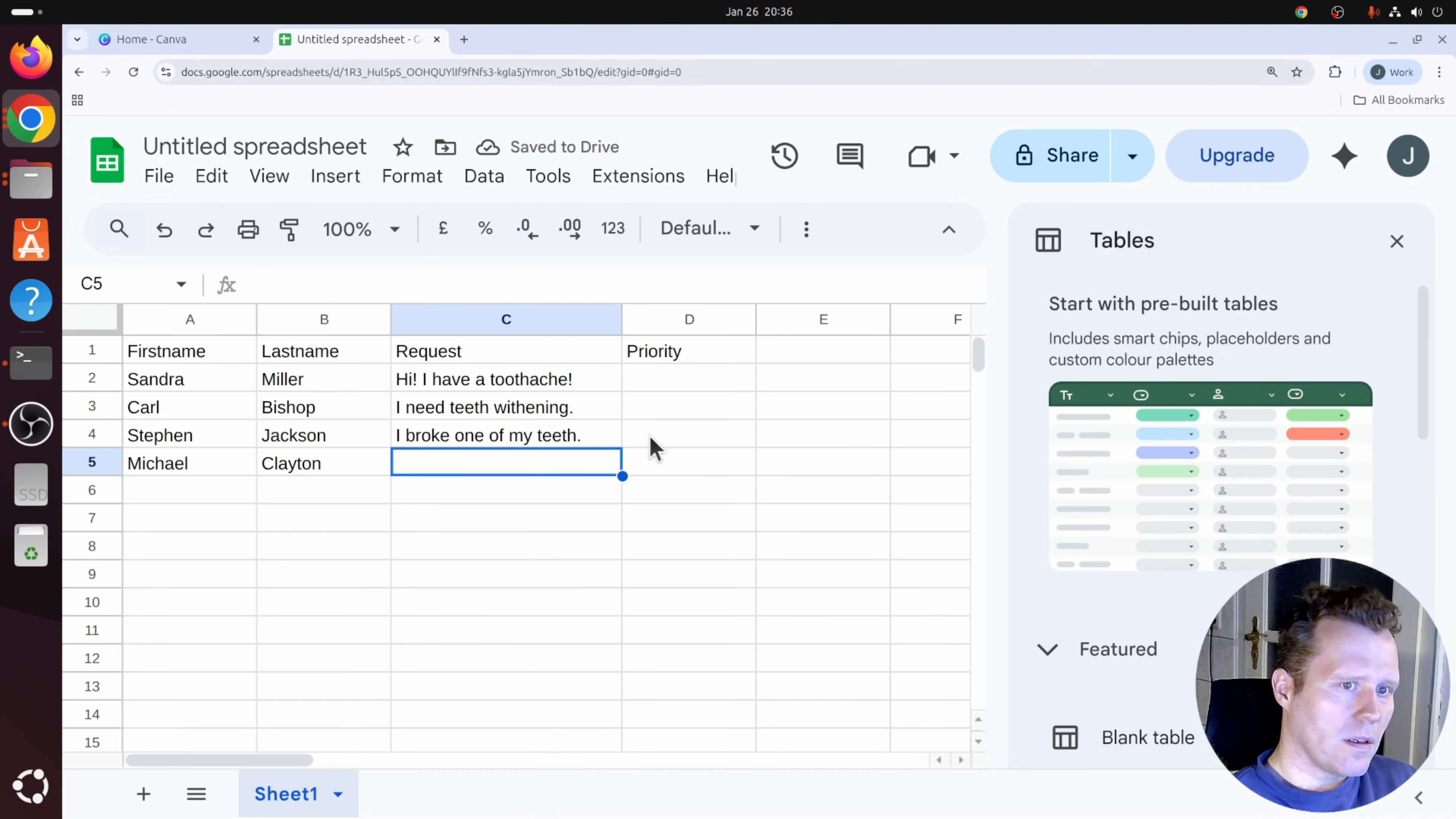
Enter the request "I'd like to know about your prices" in cell C5 and widen the Request column to fit it.
{"action": "type", "text": "I'd like "}
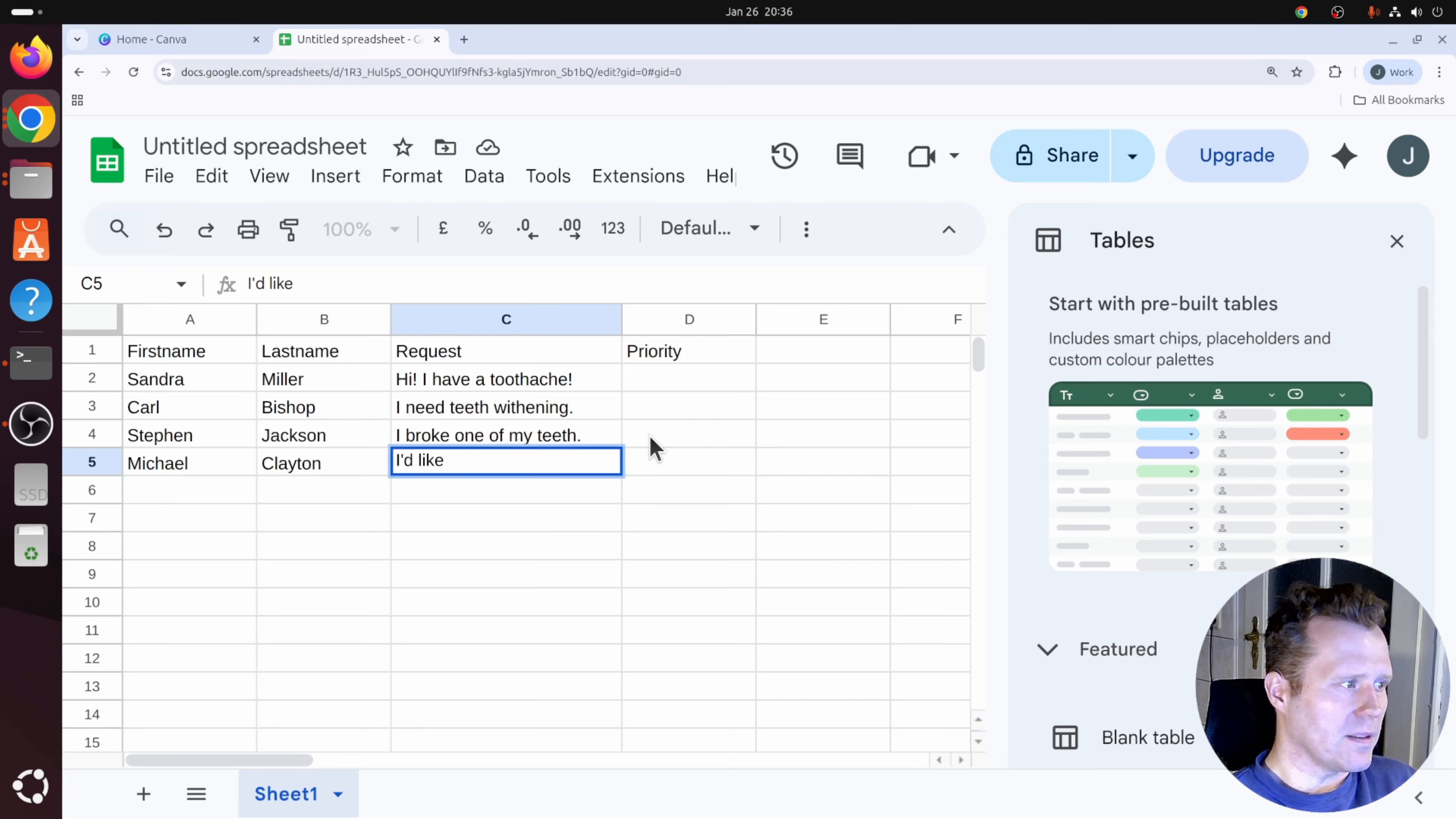
{"action": "type", "text": "to know "}
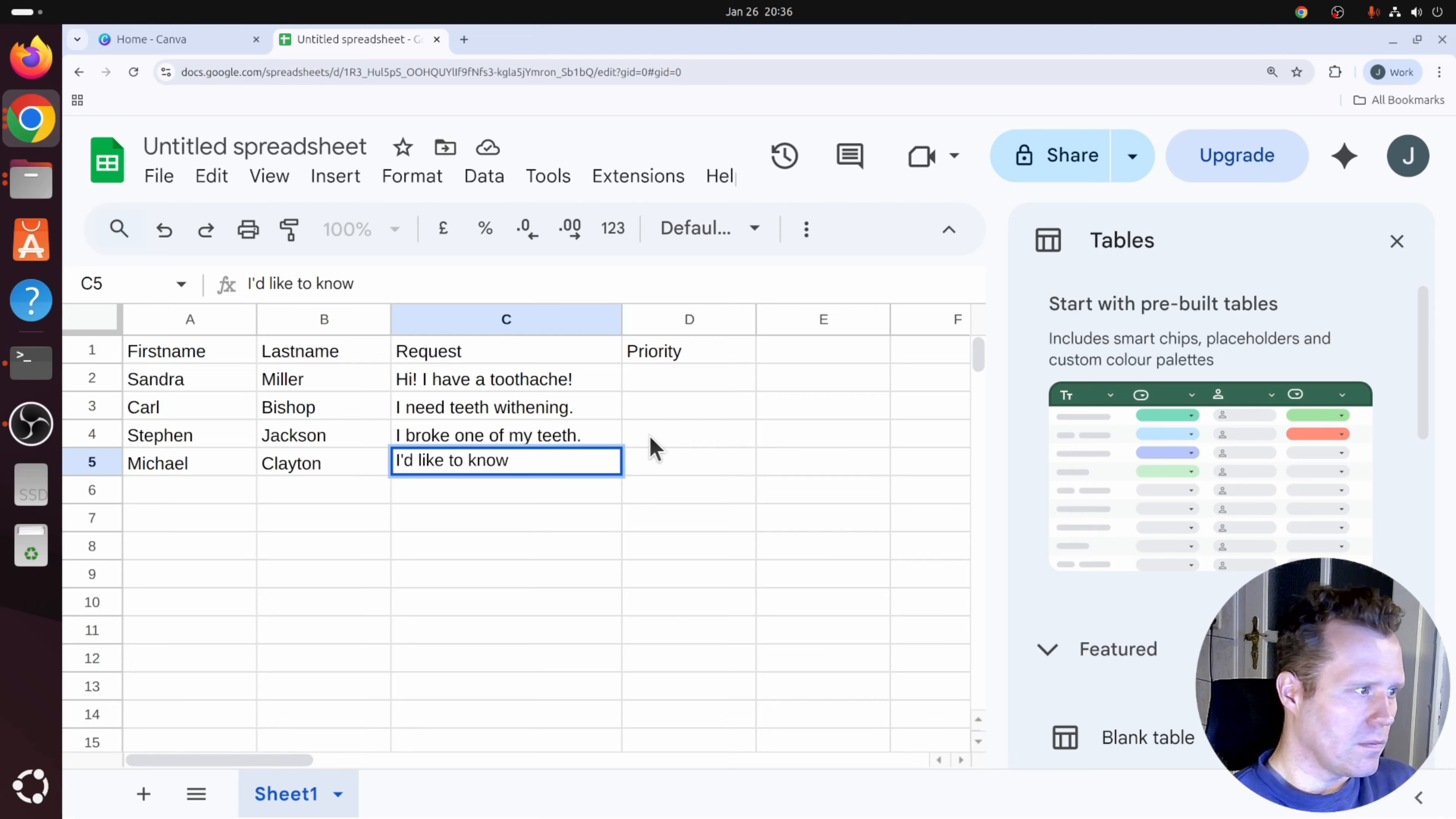
{"action": "type", "text": "about your p"}
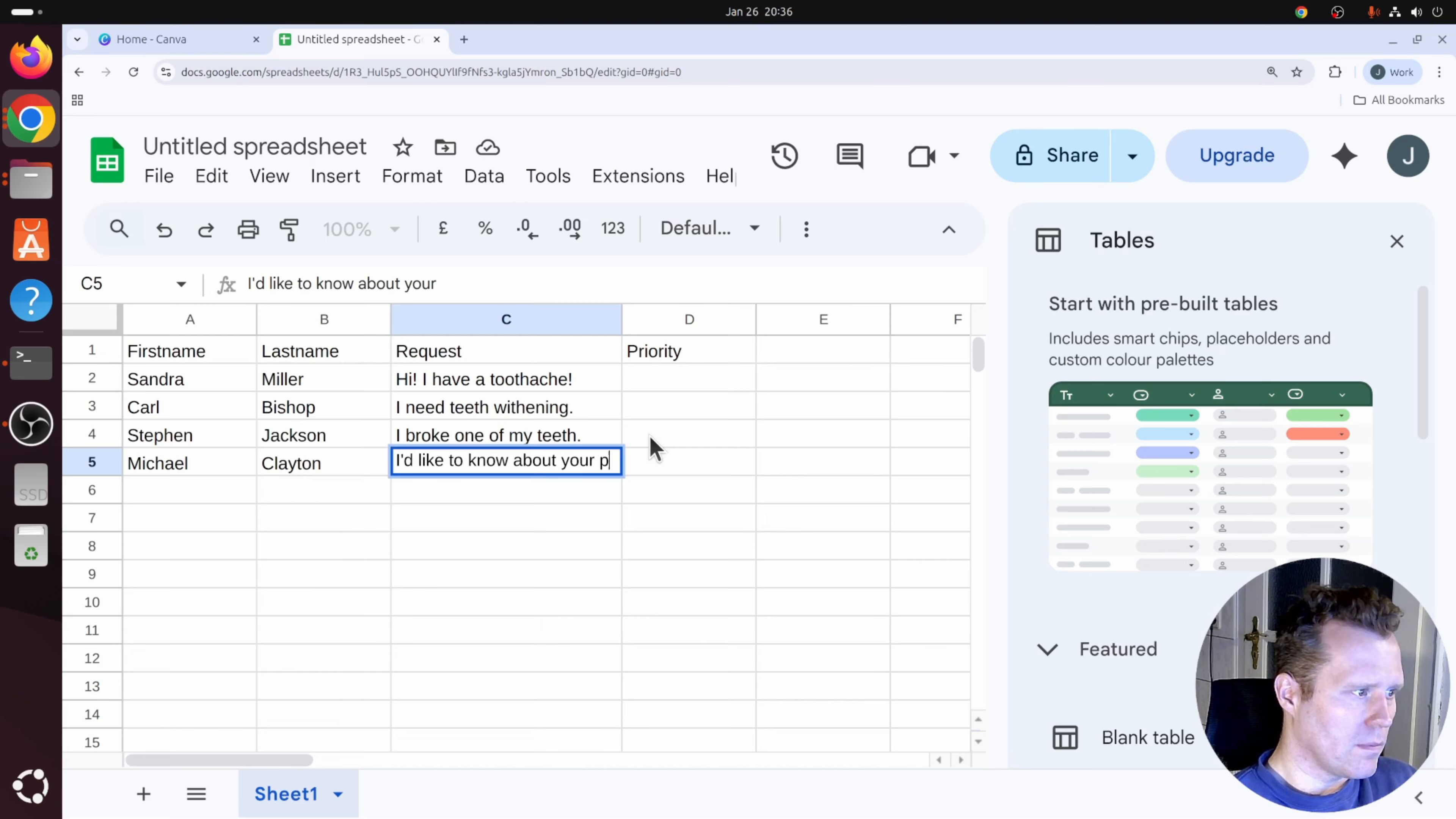
{"action": "type", "text": "rices"}
{"action": "key", "text": "Return"}
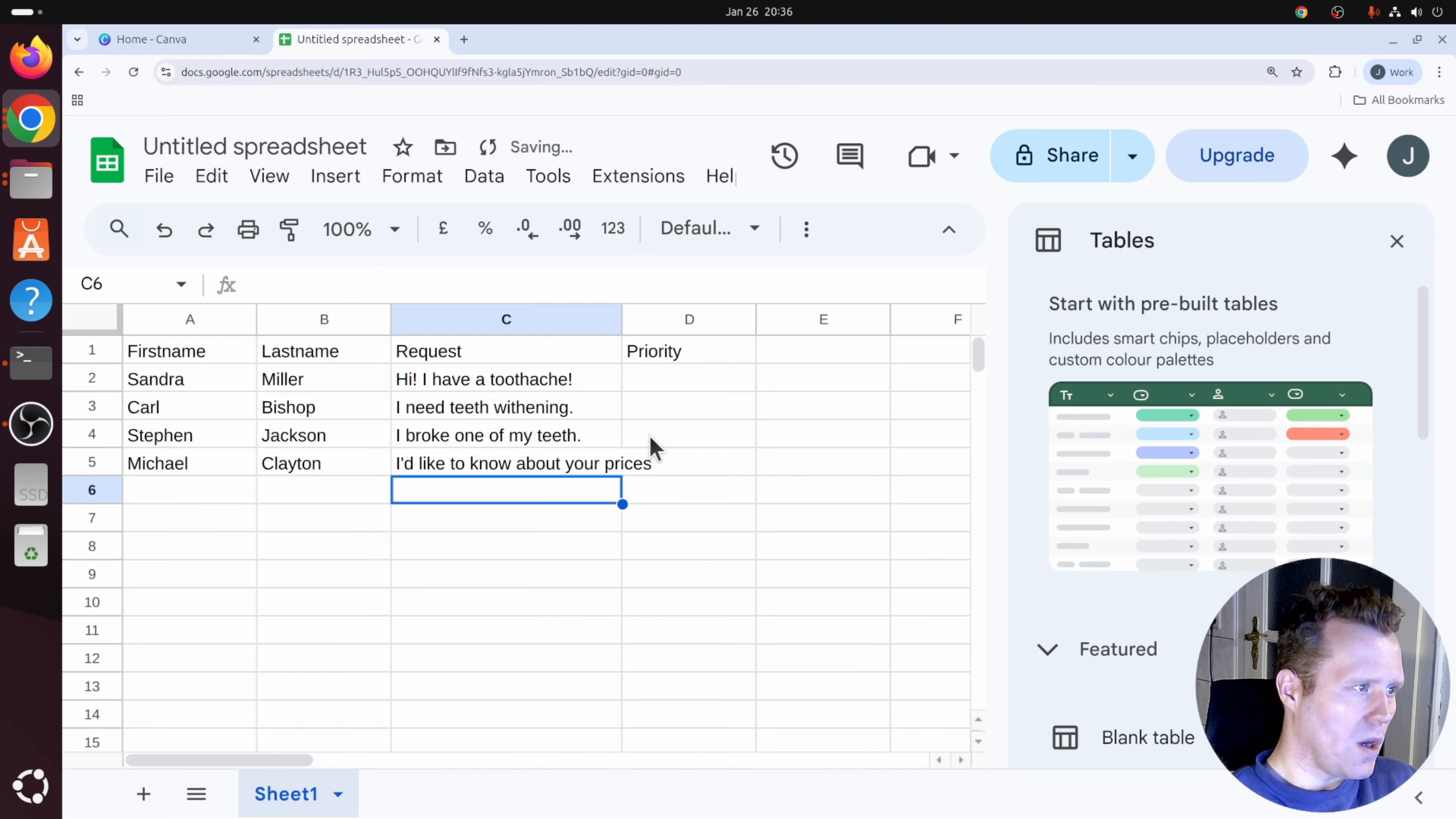
{"action": "left_click_drag", "start_coordinate": [621, 319], "coordinate": [672, 319]}
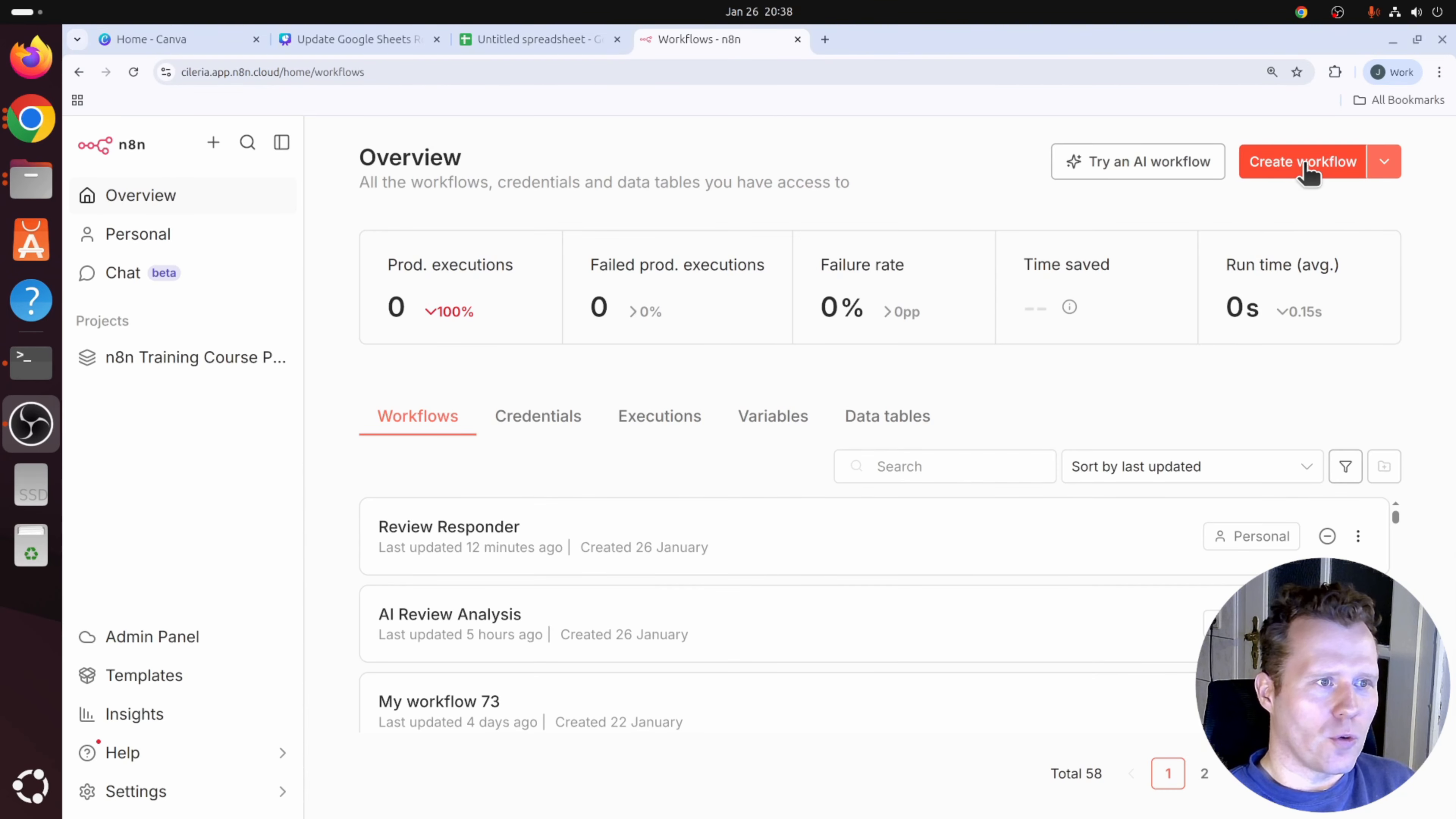
Create a new workflow in n8n and add a manual trigger as its first step.
{"action": "left_click", "coordinate": [1305, 169]}
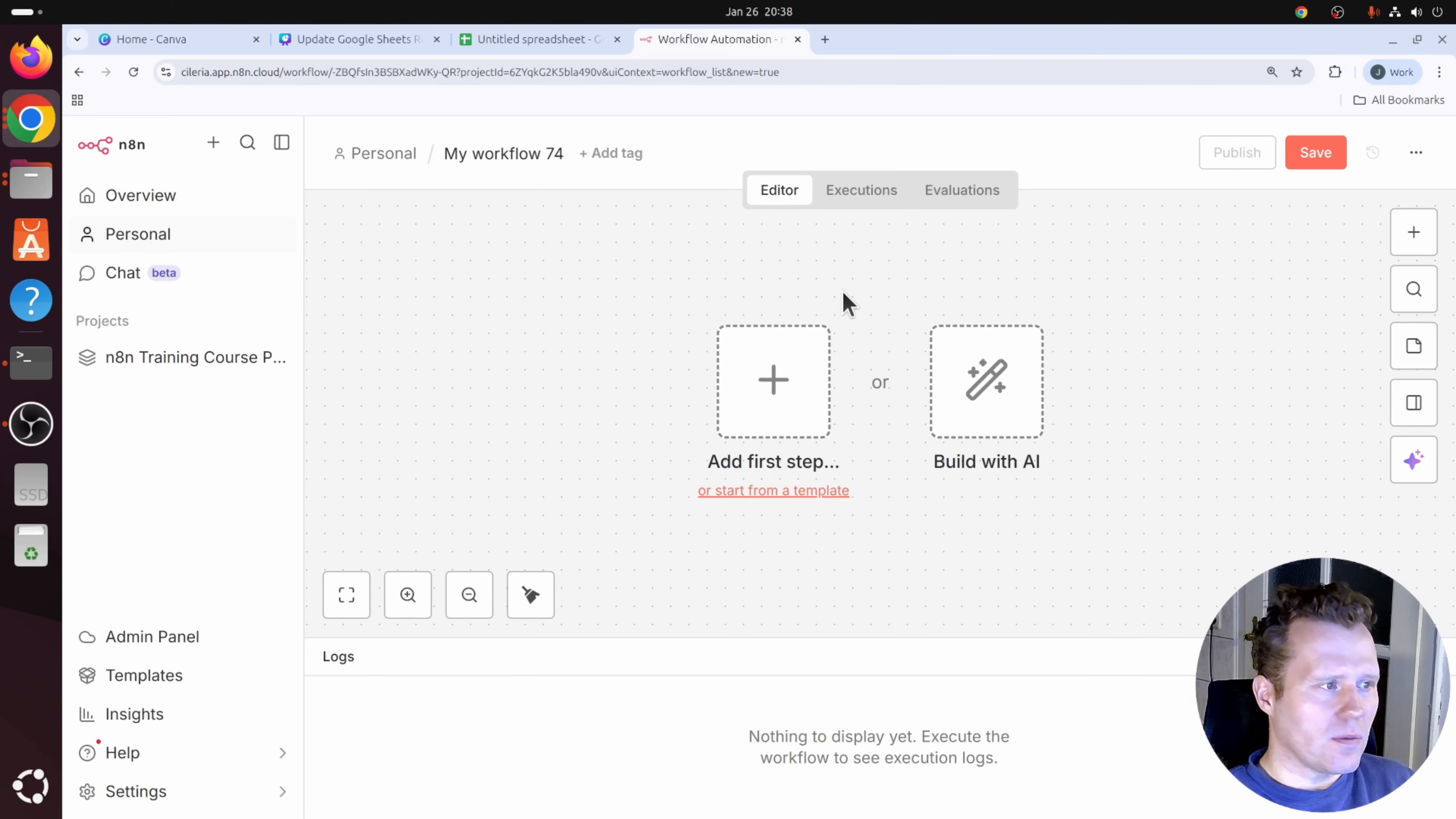
{"action": "left_click_drag", "start_coordinate": [845, 294], "coordinate": [685, 278]}
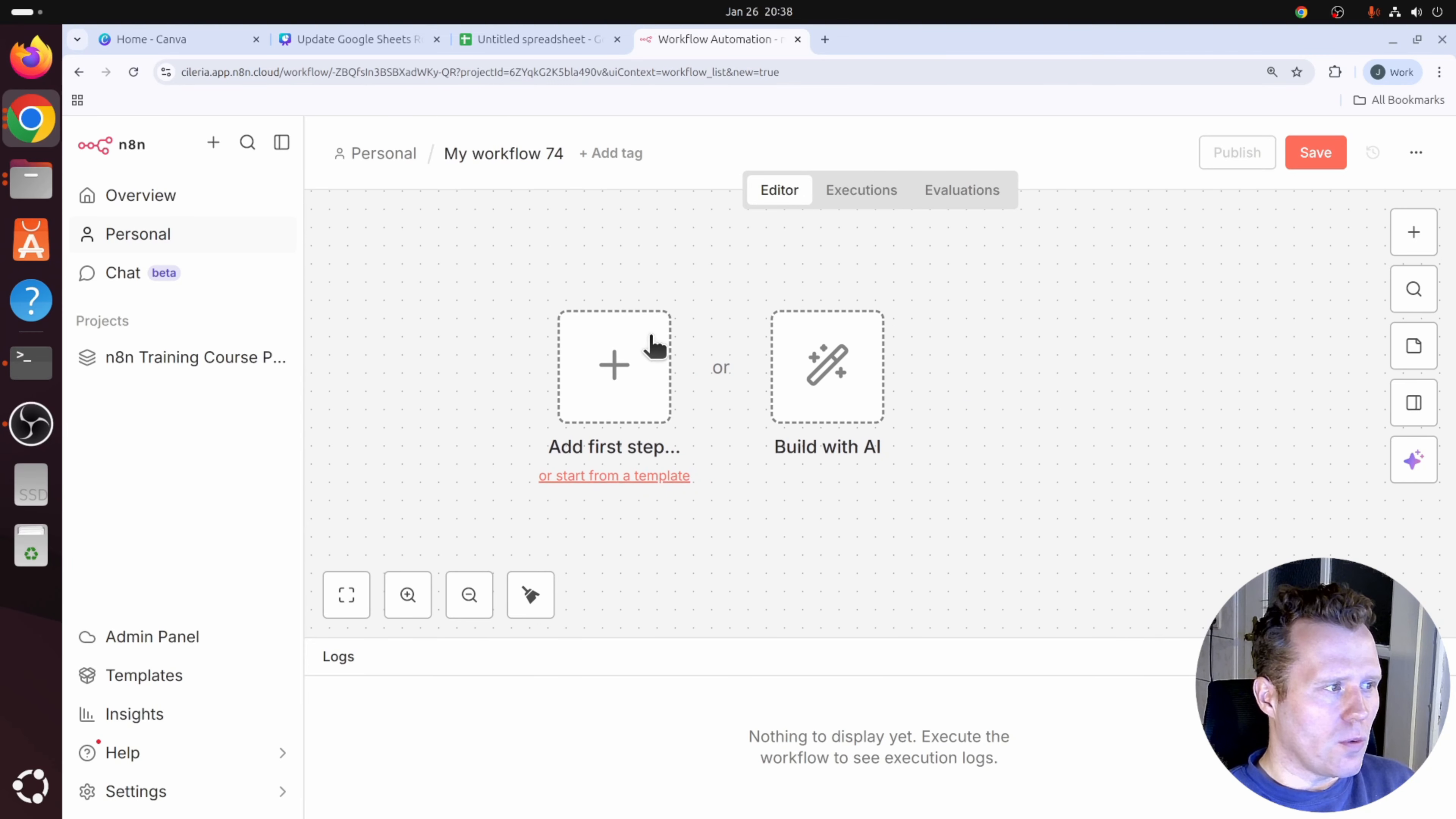
{"action": "left_click", "coordinate": [616, 370]}
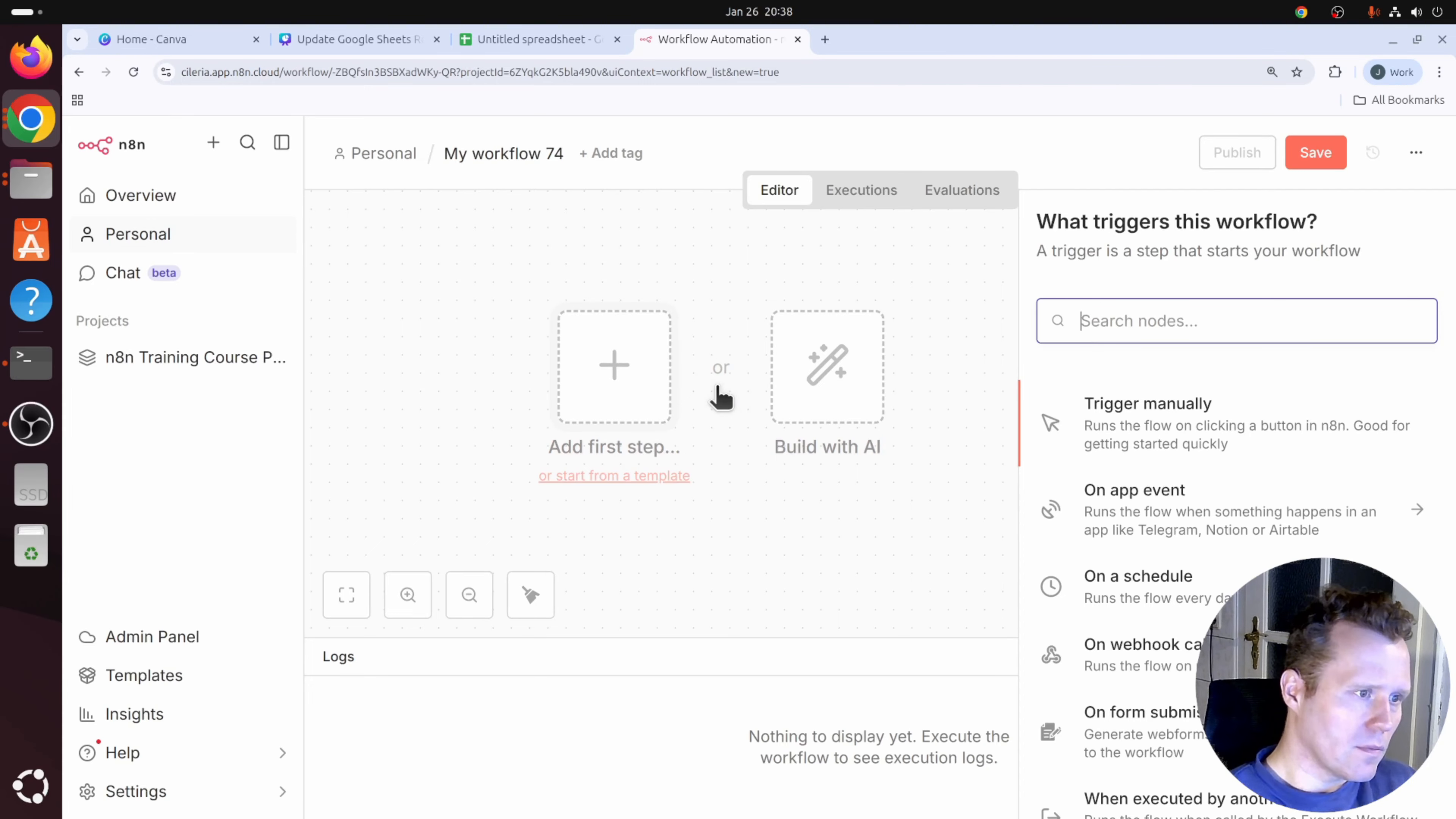
{"action": "left_click", "coordinate": [1261, 431]}
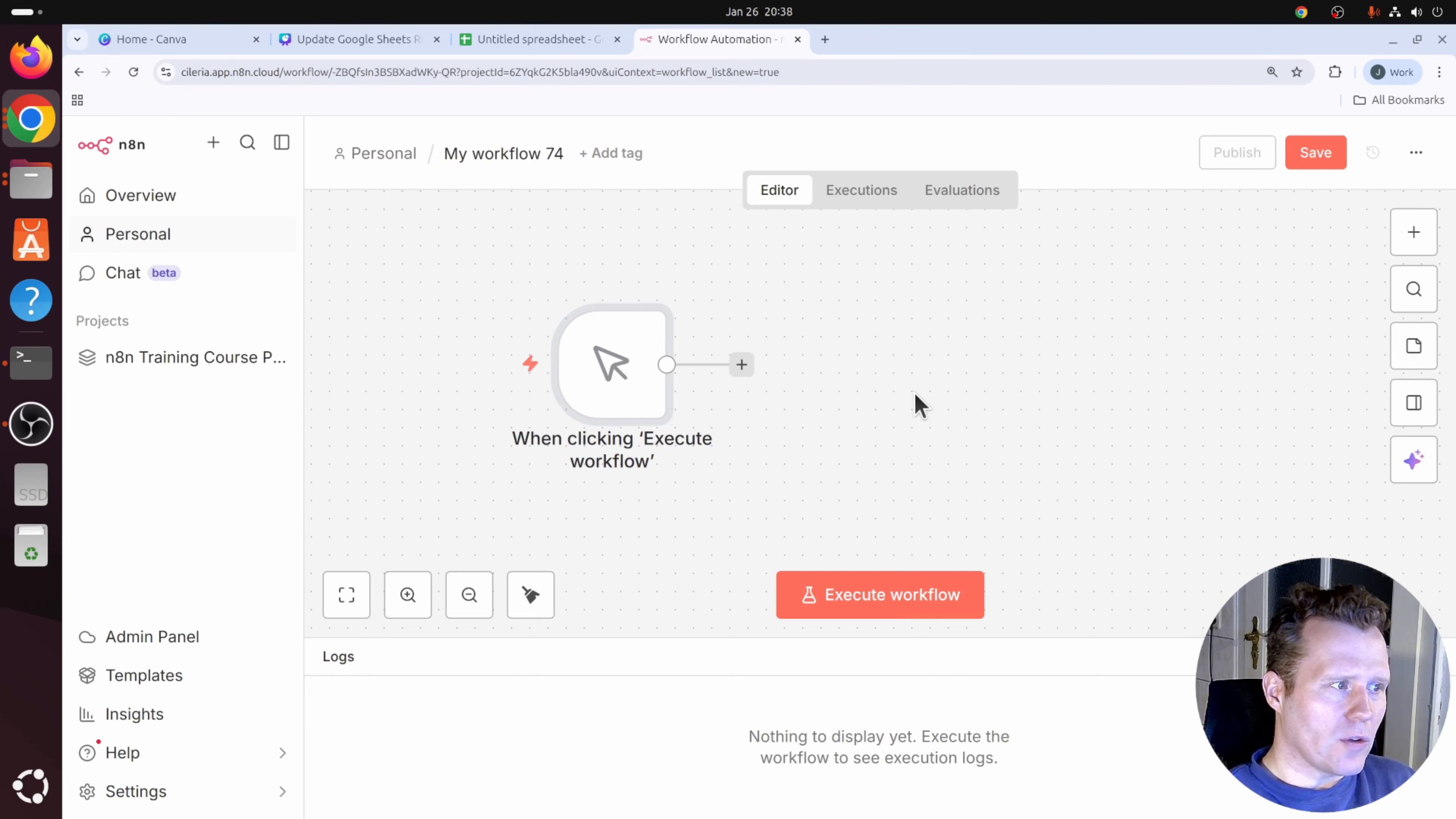
Review the sample spreadsheet, then add a Google Sheets "Get row(s) in sheet" node after the manual trigger.
{"action": "left_click", "coordinate": [539, 39]}
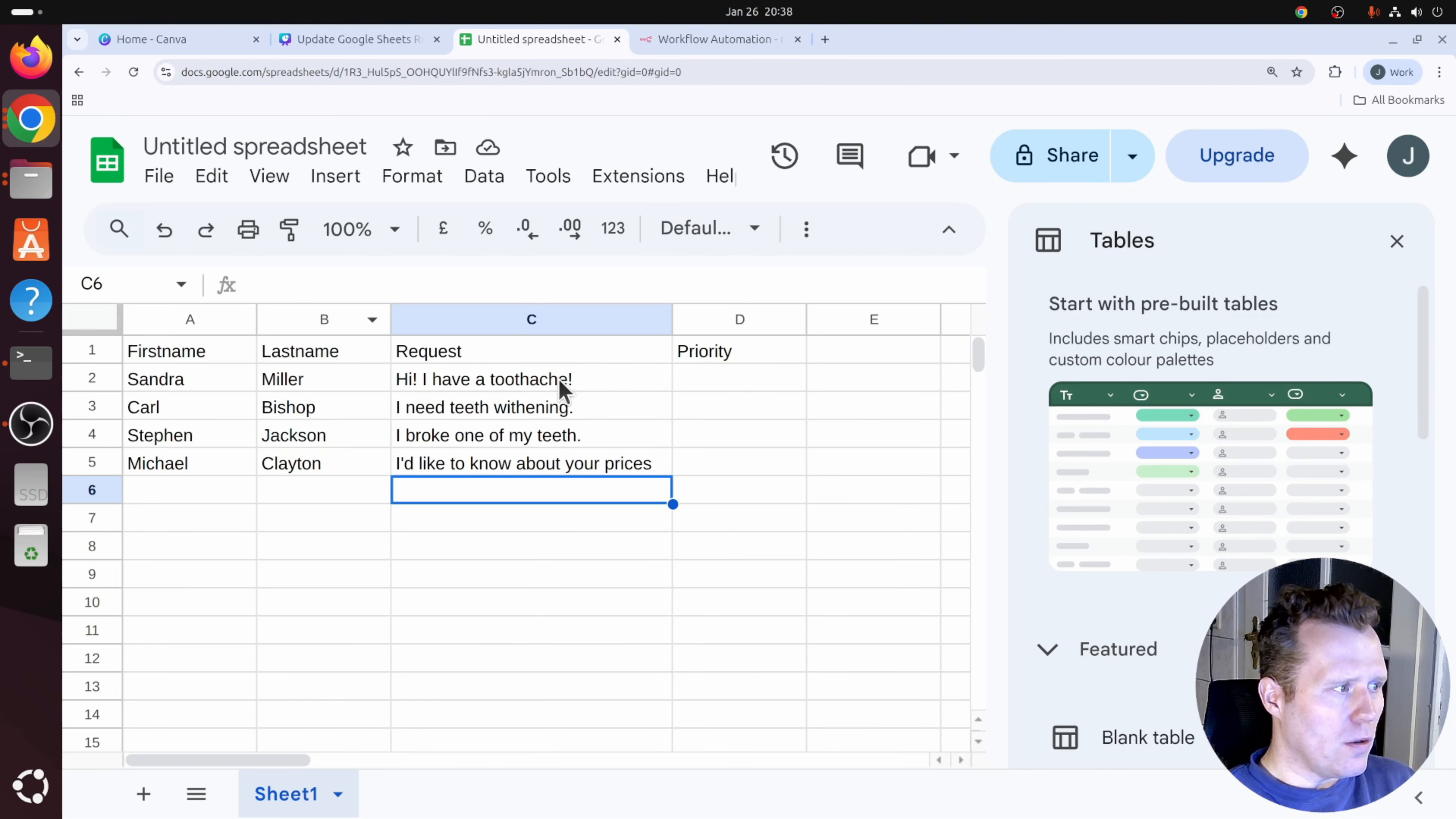
{"action": "left_click", "coordinate": [740, 42]}
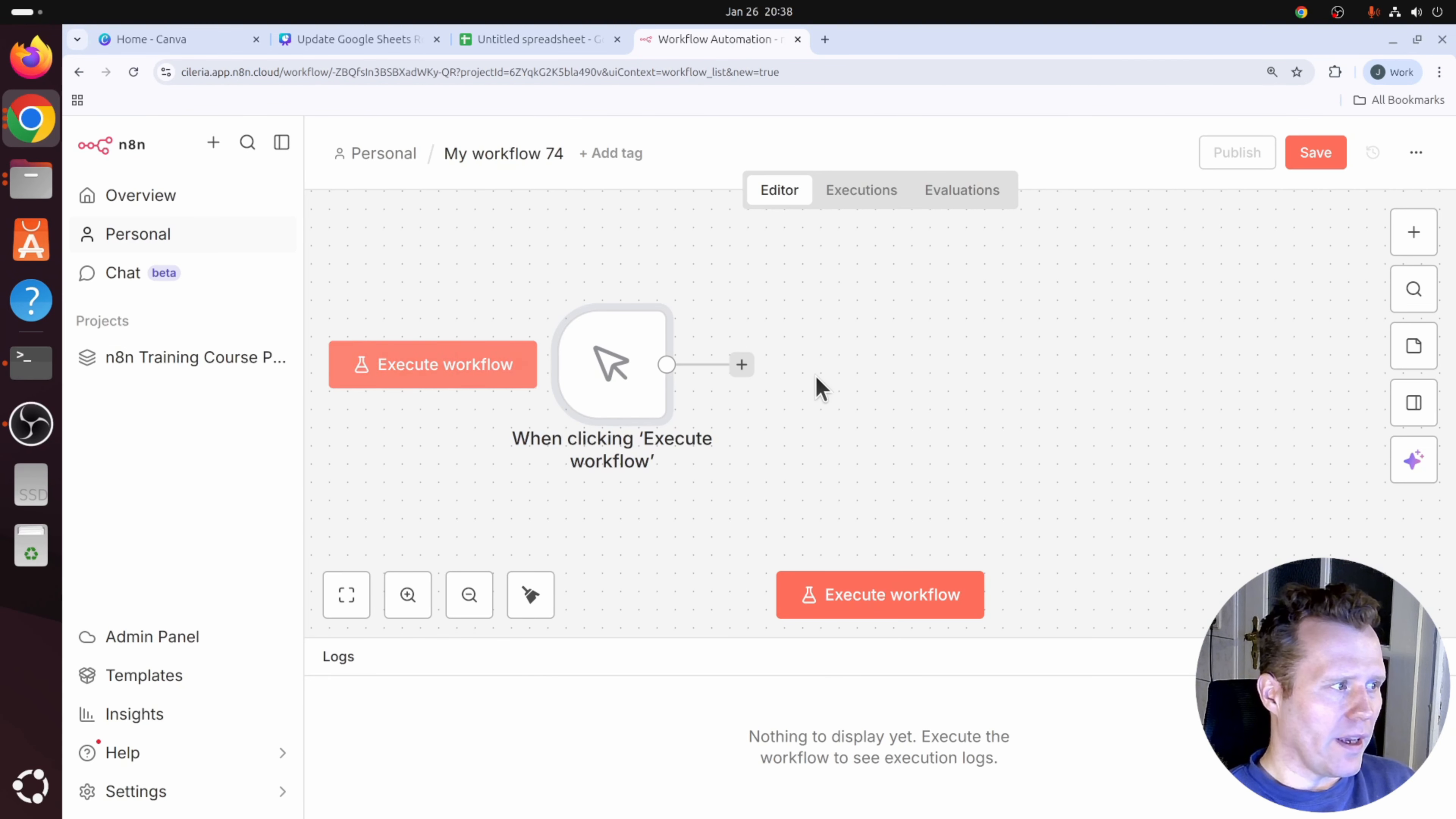
{"action": "left_click", "coordinate": [741, 365]}
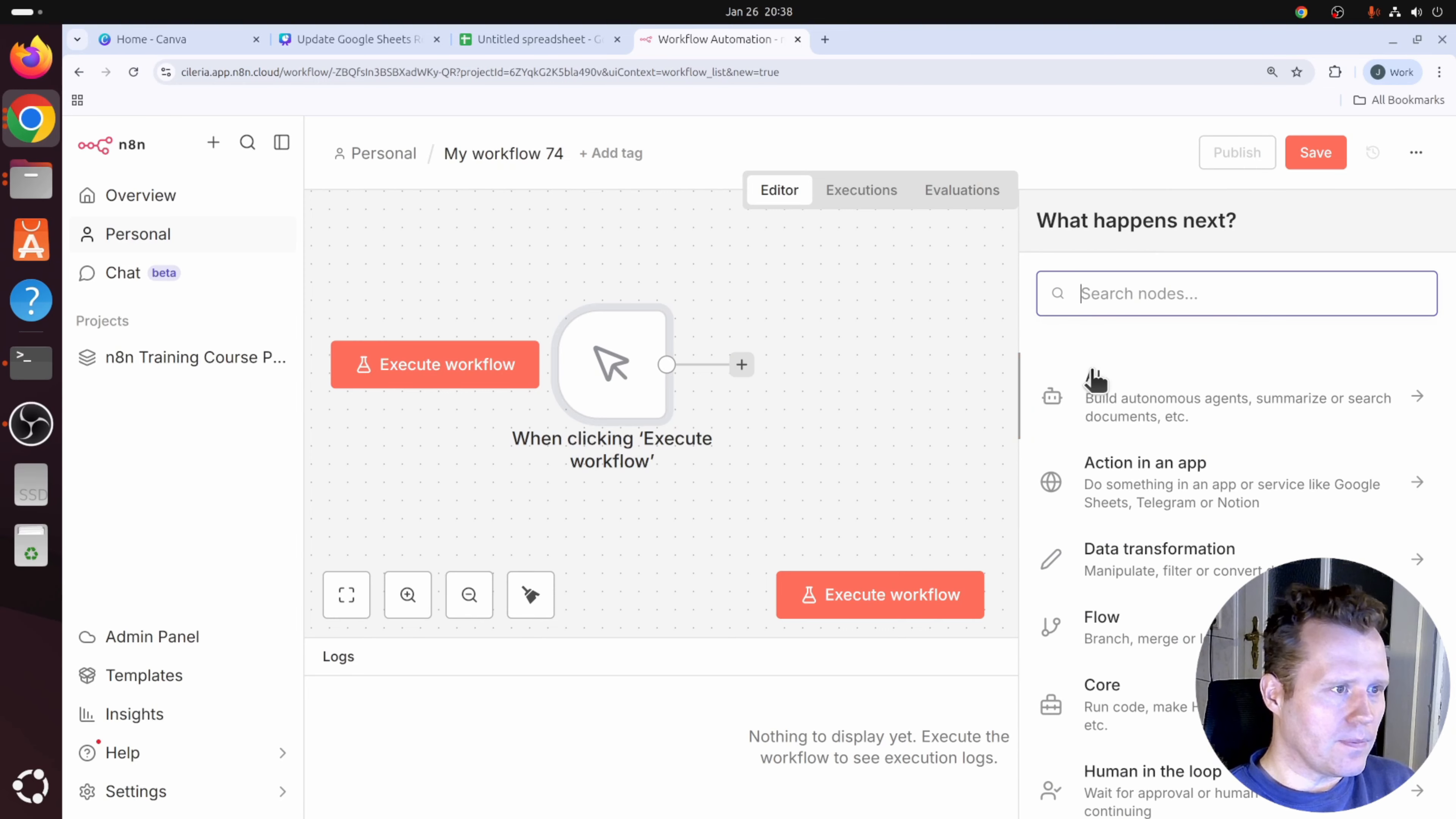
{"action": "type", "text": "sheets"}
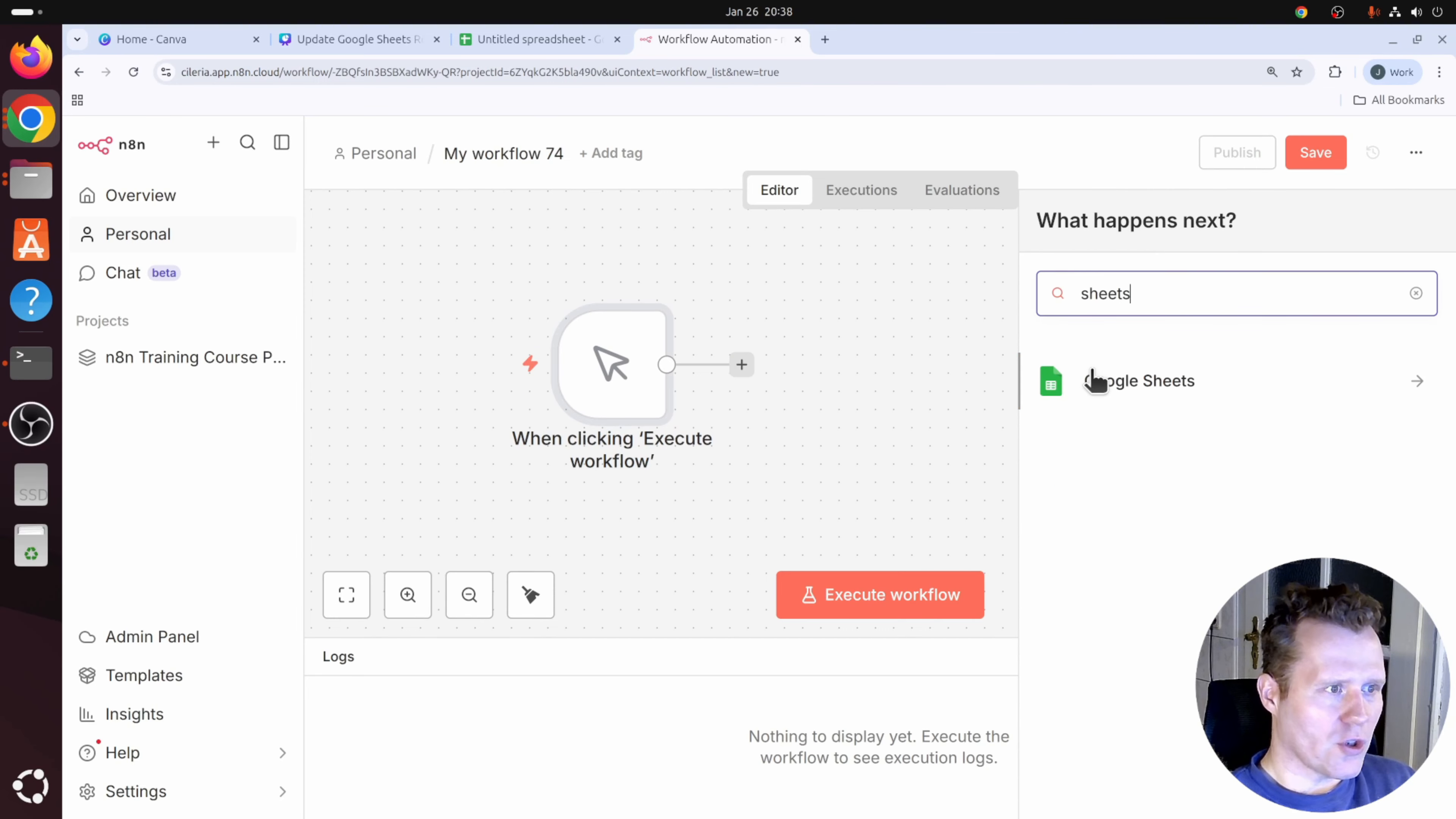
{"action": "left_click", "coordinate": [1158, 392]}
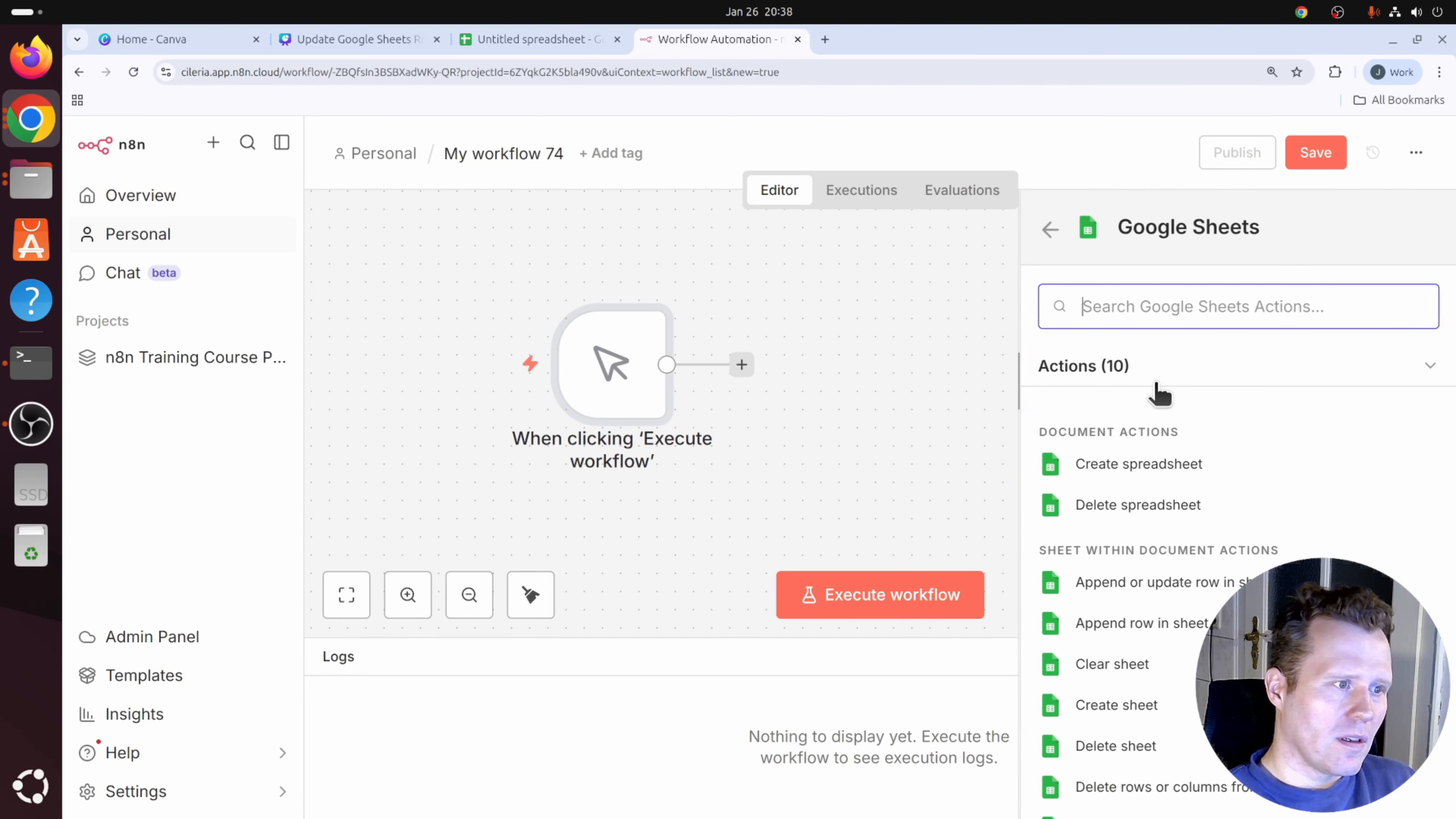
{"action": "scroll", "coordinate": [1201, 418], "scroll_direction": "down", "scroll_amount": 3}
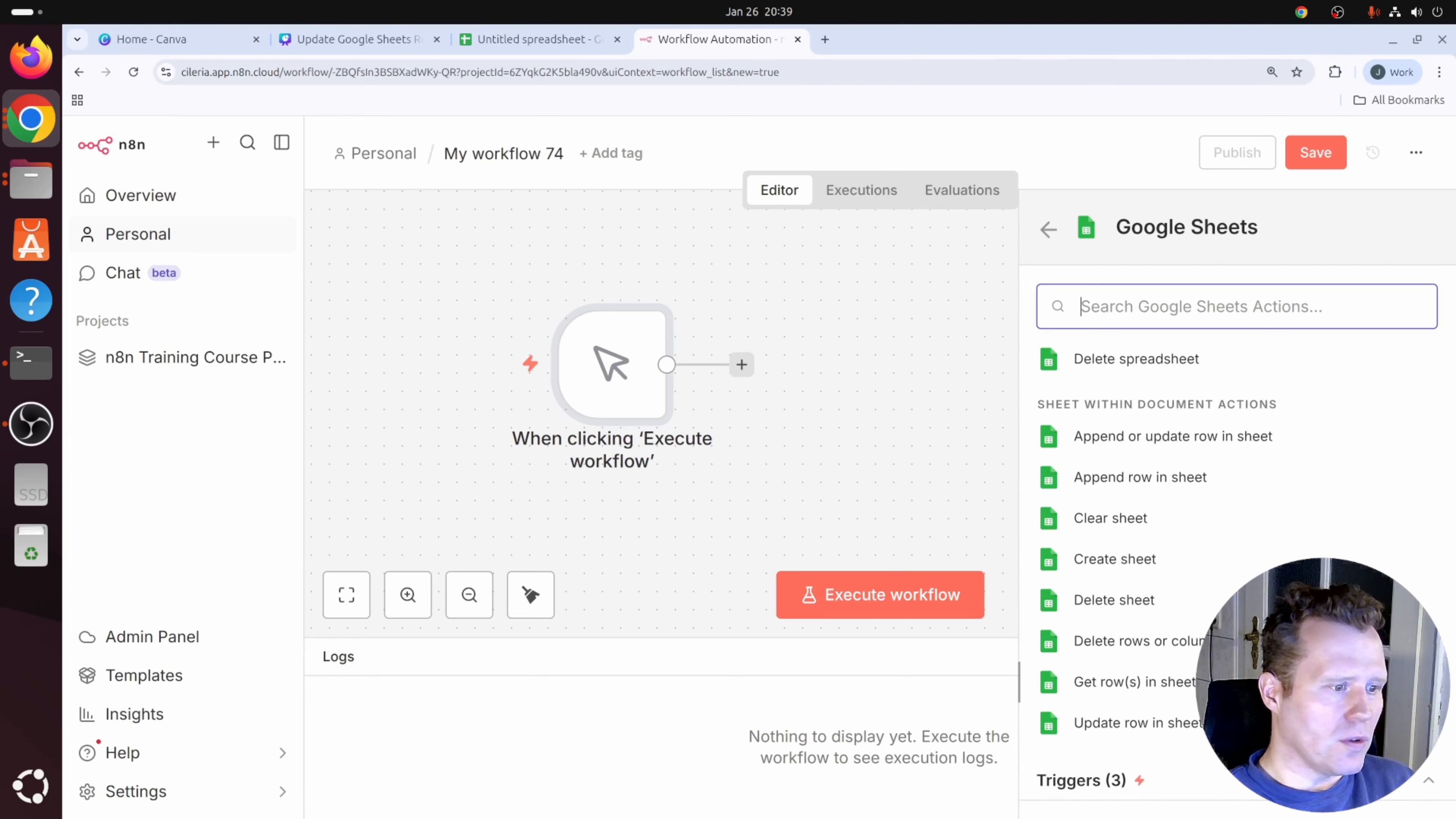
{"action": "left_click", "coordinate": [1214, 685]}
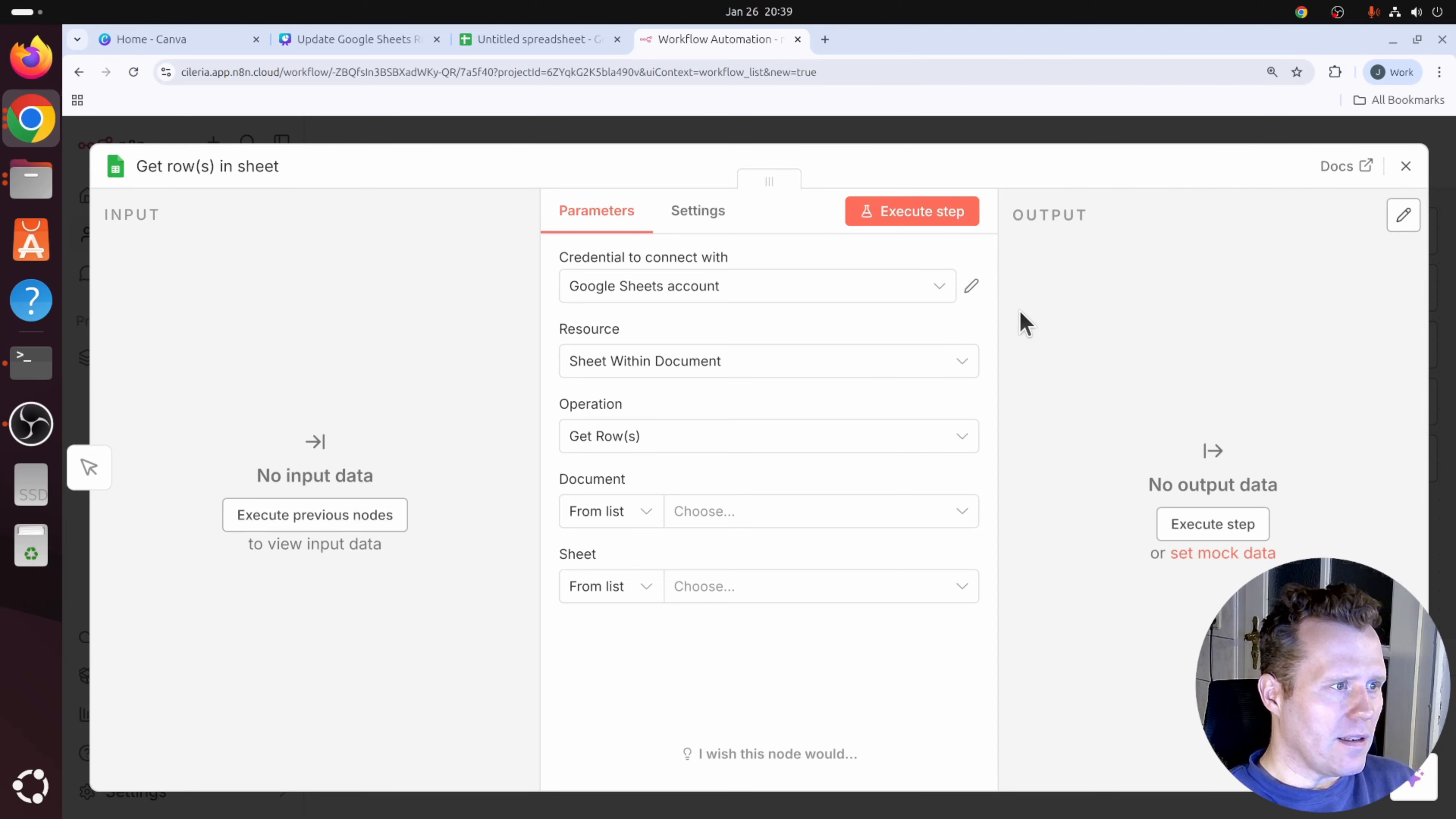
Select the Google Sheets account credential for the node and check its Google sign-in connection.
{"action": "left_click", "coordinate": [941, 287]}
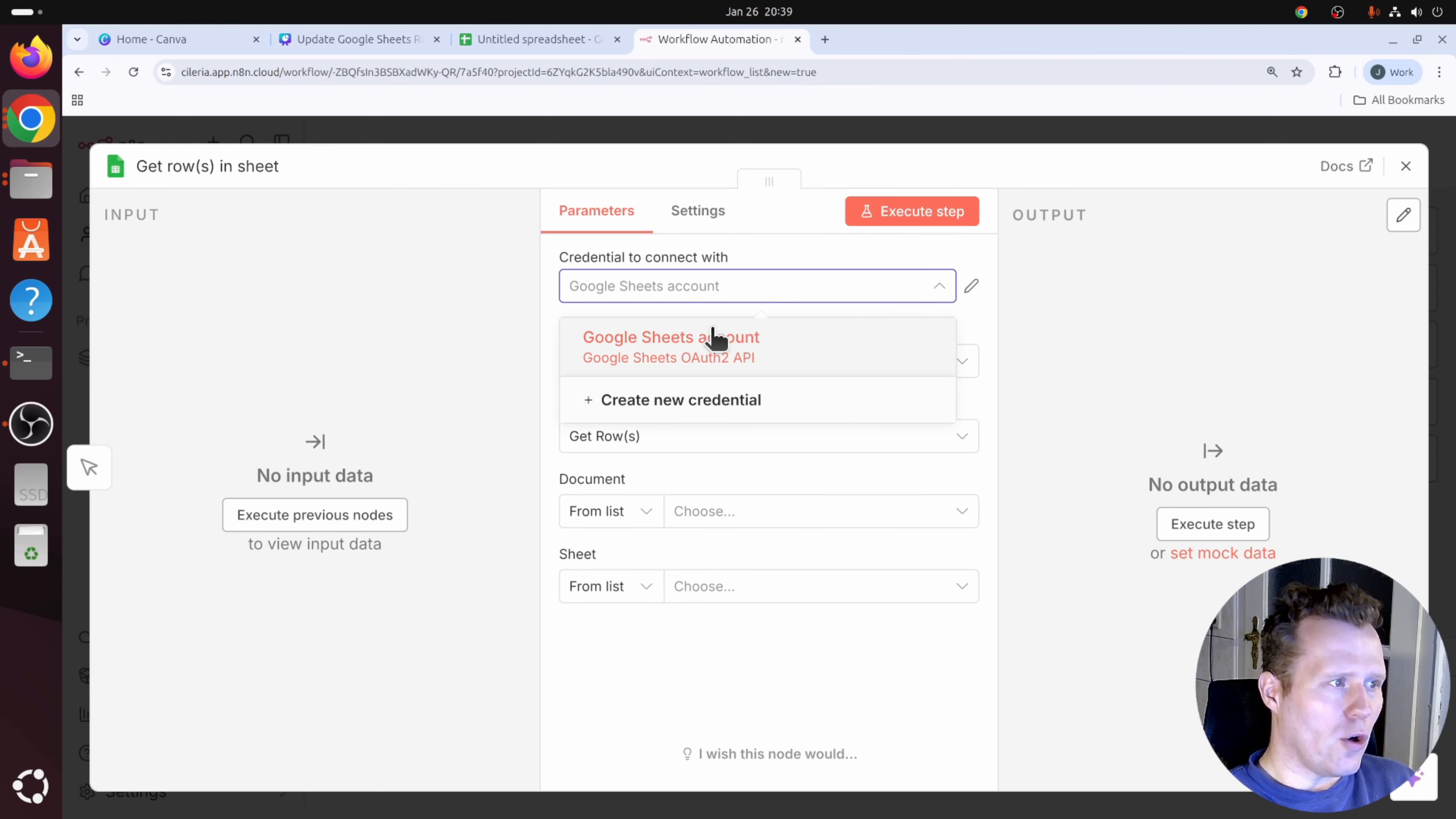
{"action": "left_click", "coordinate": [790, 356]}
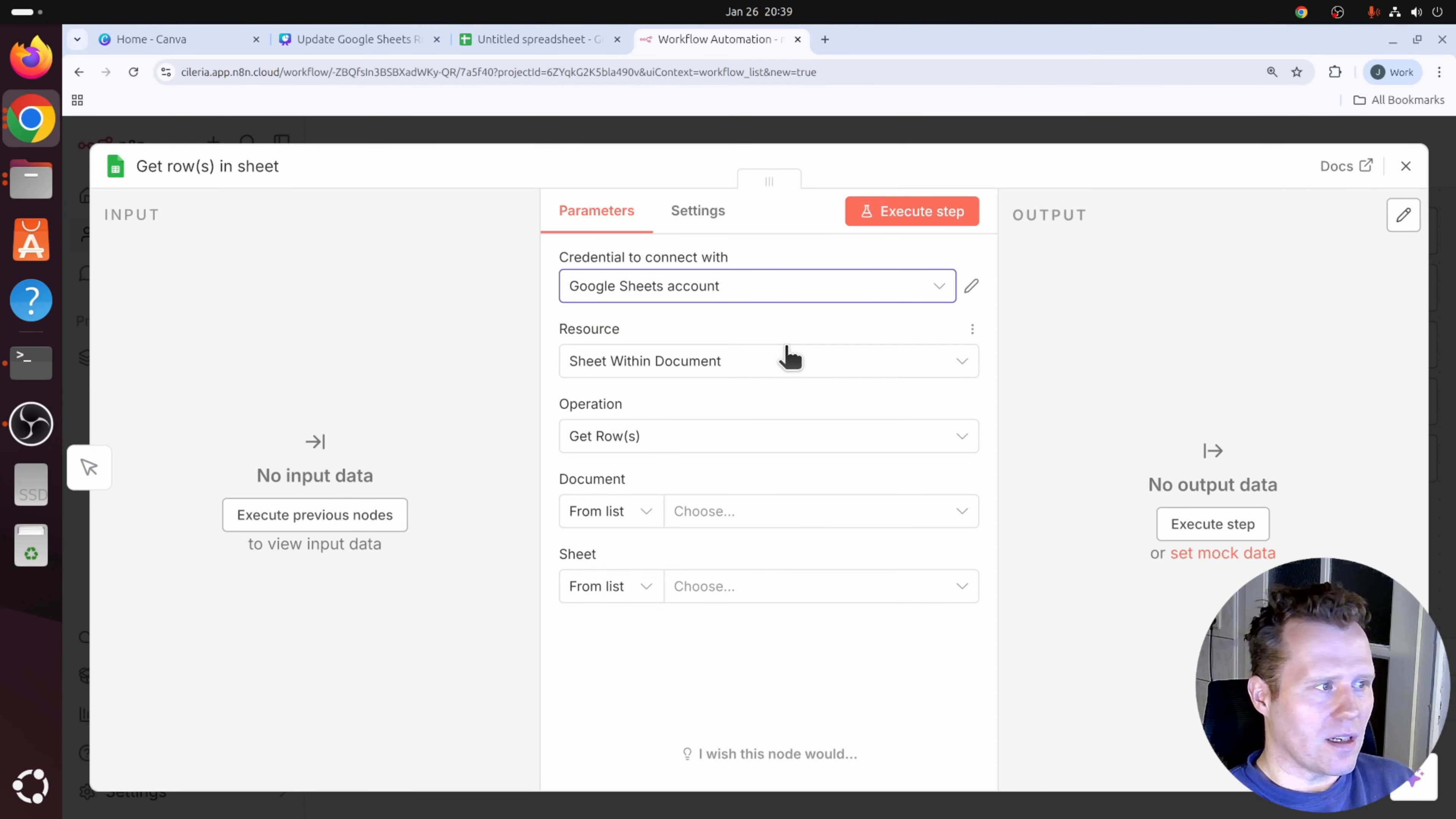
{"action": "left_click", "coordinate": [971, 287]}
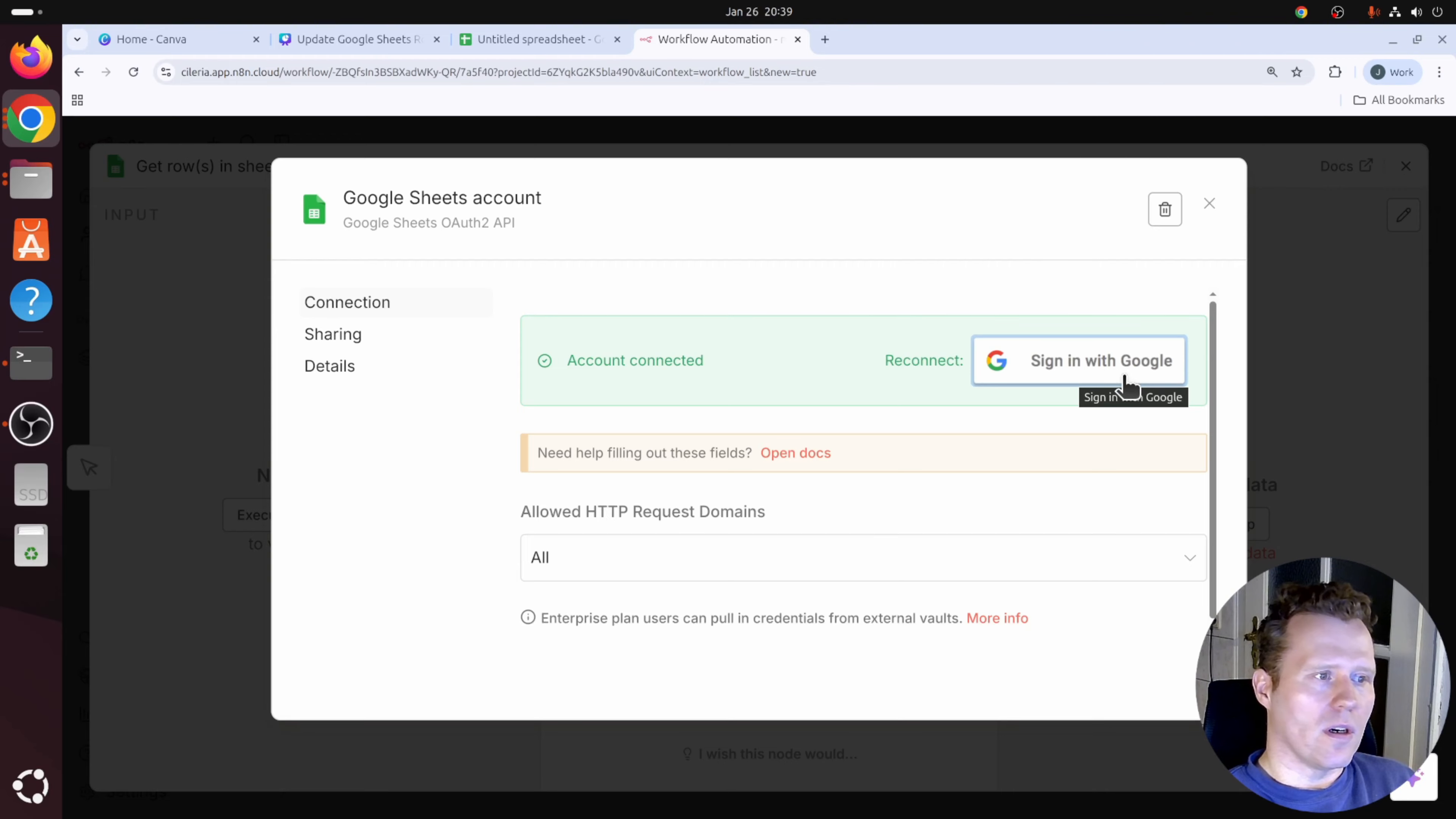
{"action": "left_click", "coordinate": [1209, 207]}
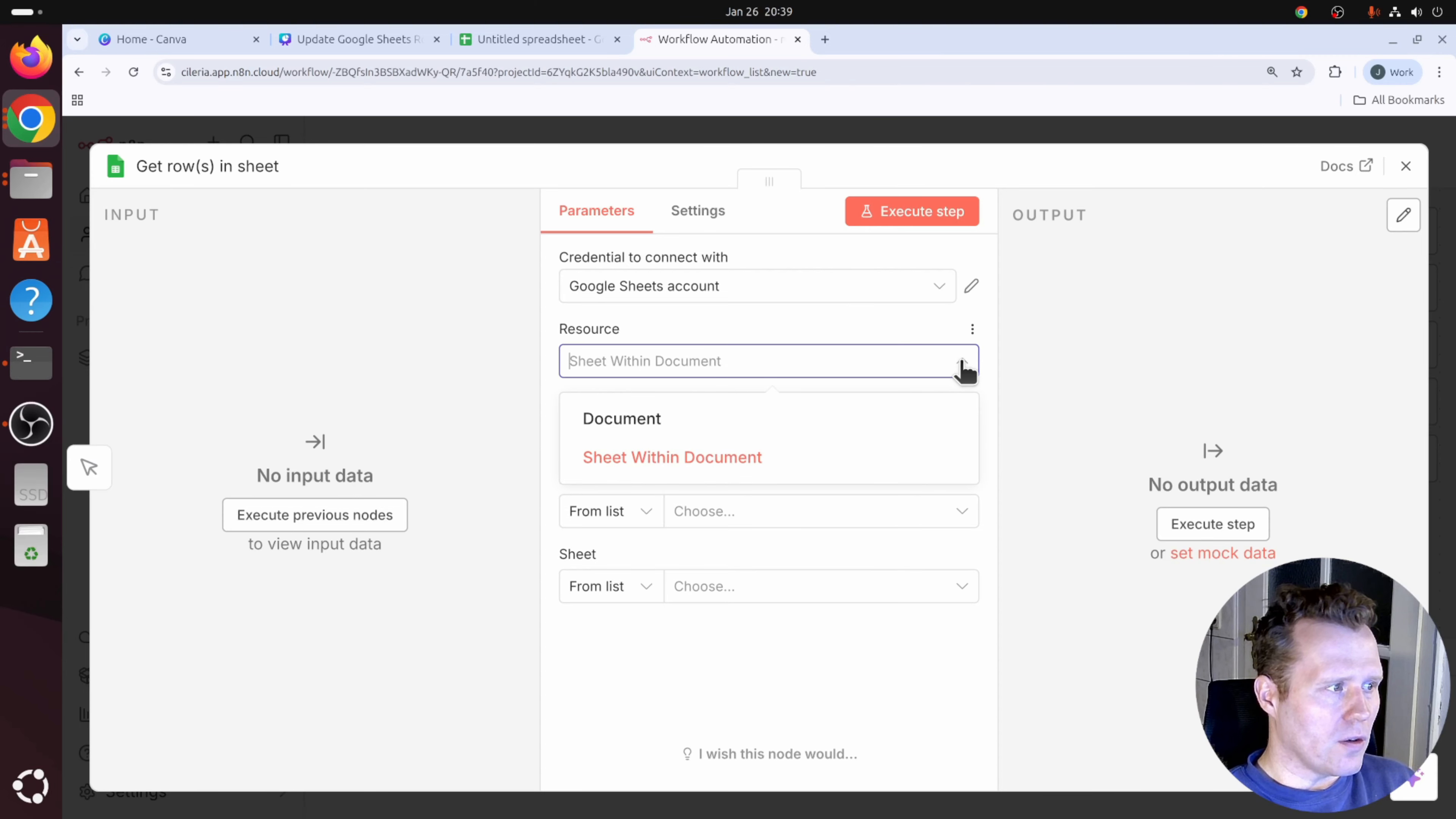
Set the node's resource to Sheet Within Document and its operation to Get Row(s).
{"action": "left_click", "coordinate": [672, 459]}
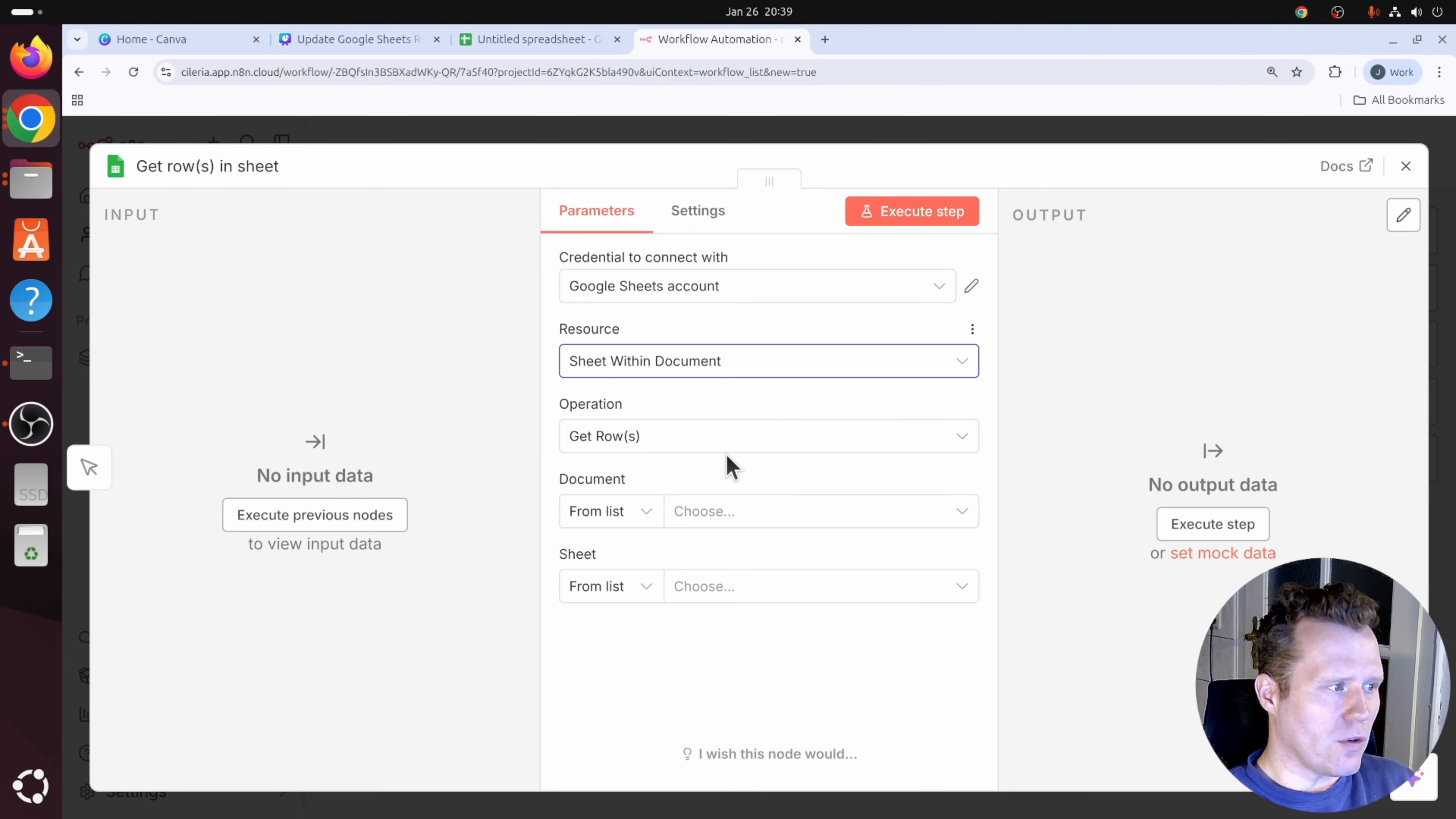
{"action": "left_click", "coordinate": [721, 444]}
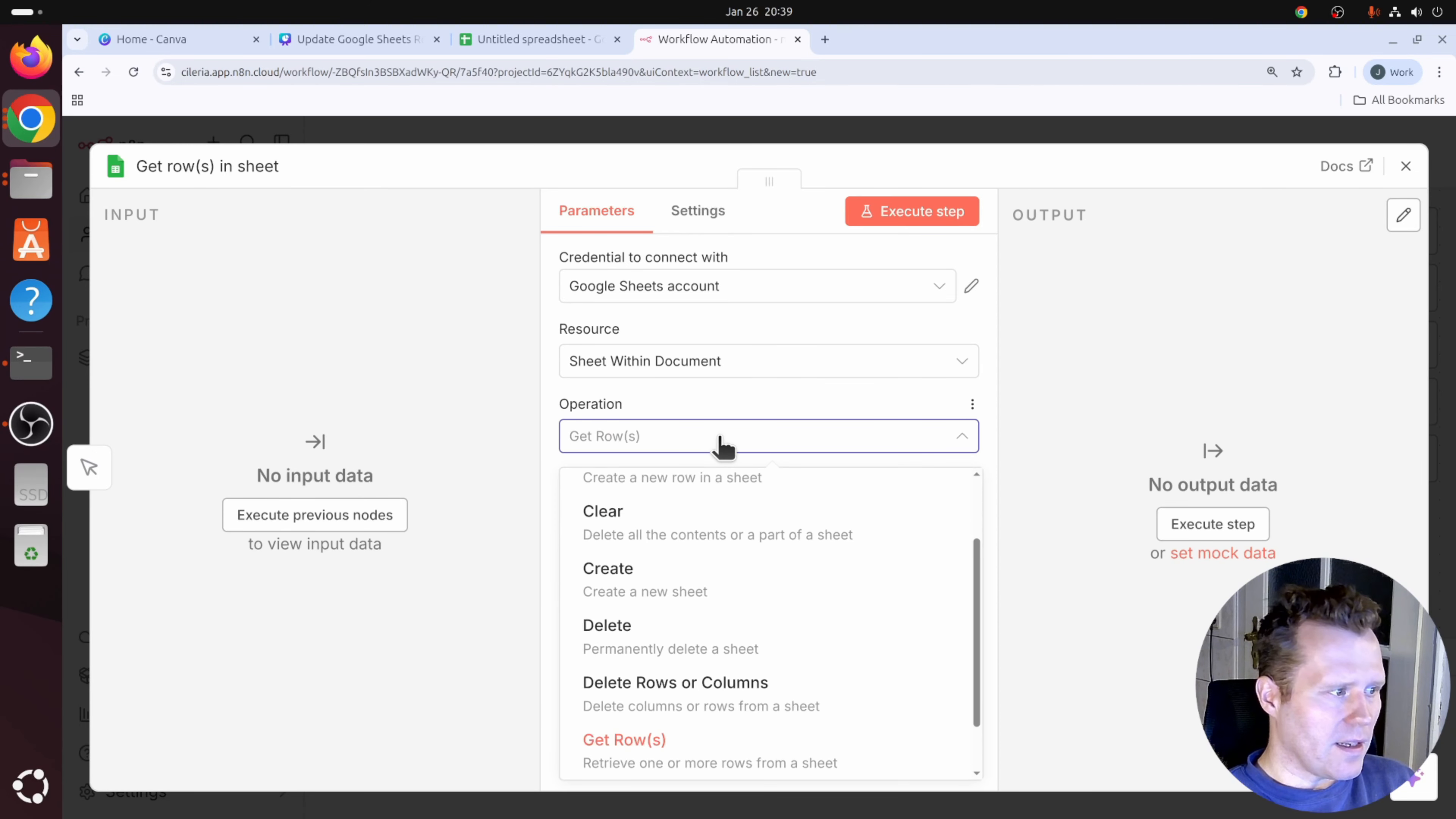
{"action": "left_click", "coordinate": [635, 758]}
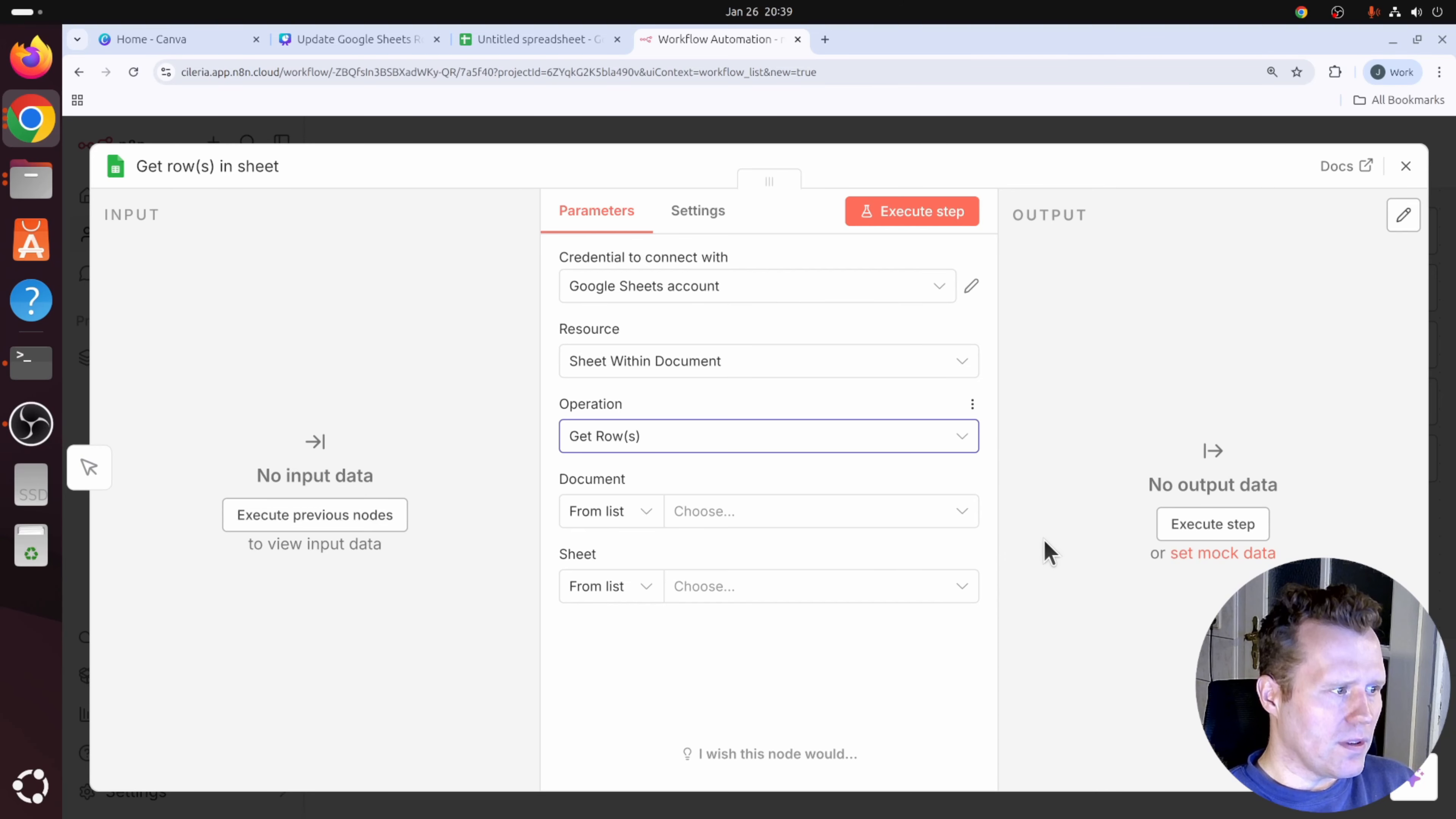
Choose the most recent Untitled spreadsheet as the document and Sheet1 as the sheet to read.
{"action": "left_click", "coordinate": [931, 501]}
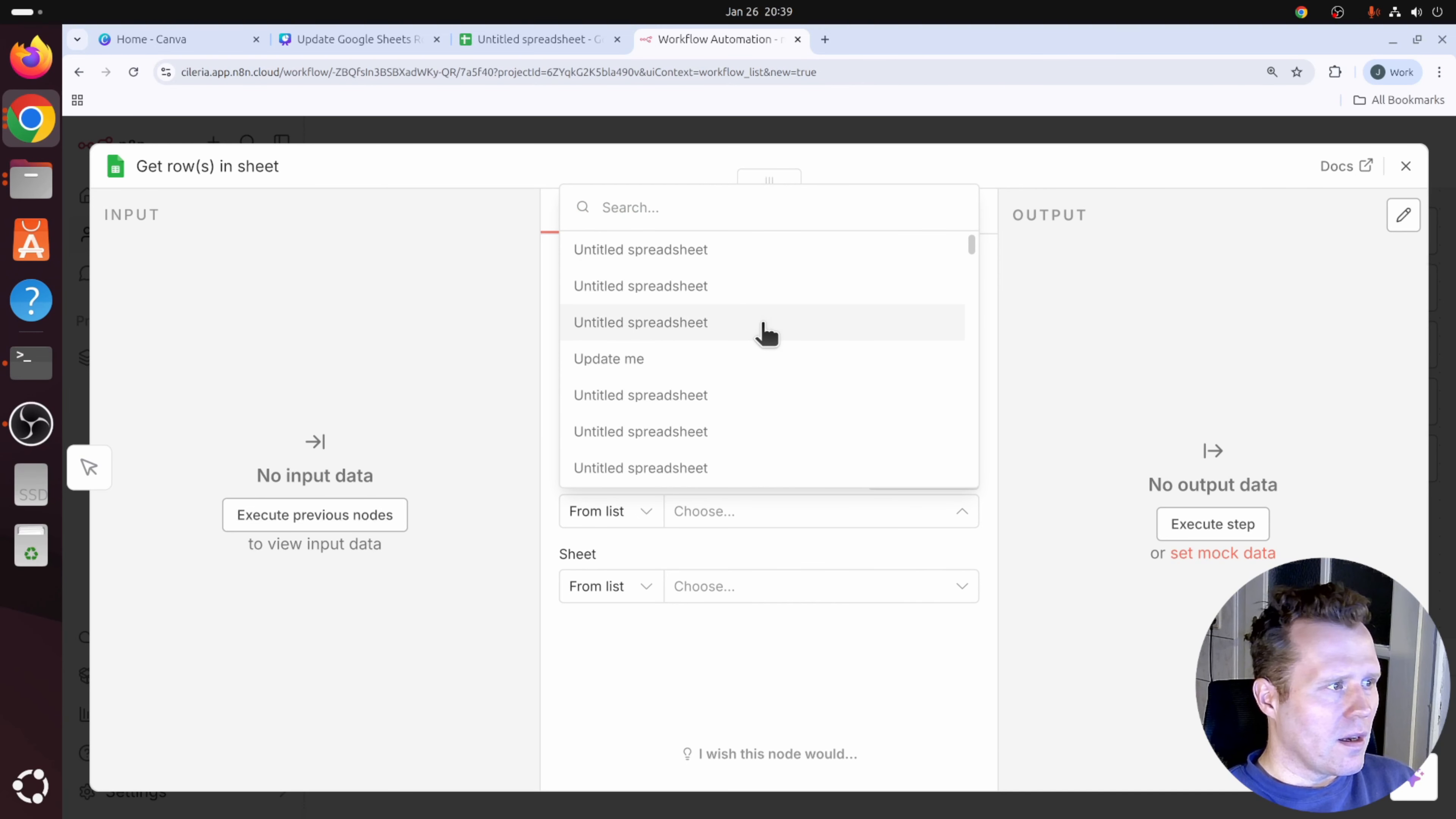
{"action": "left_click", "coordinate": [709, 257]}
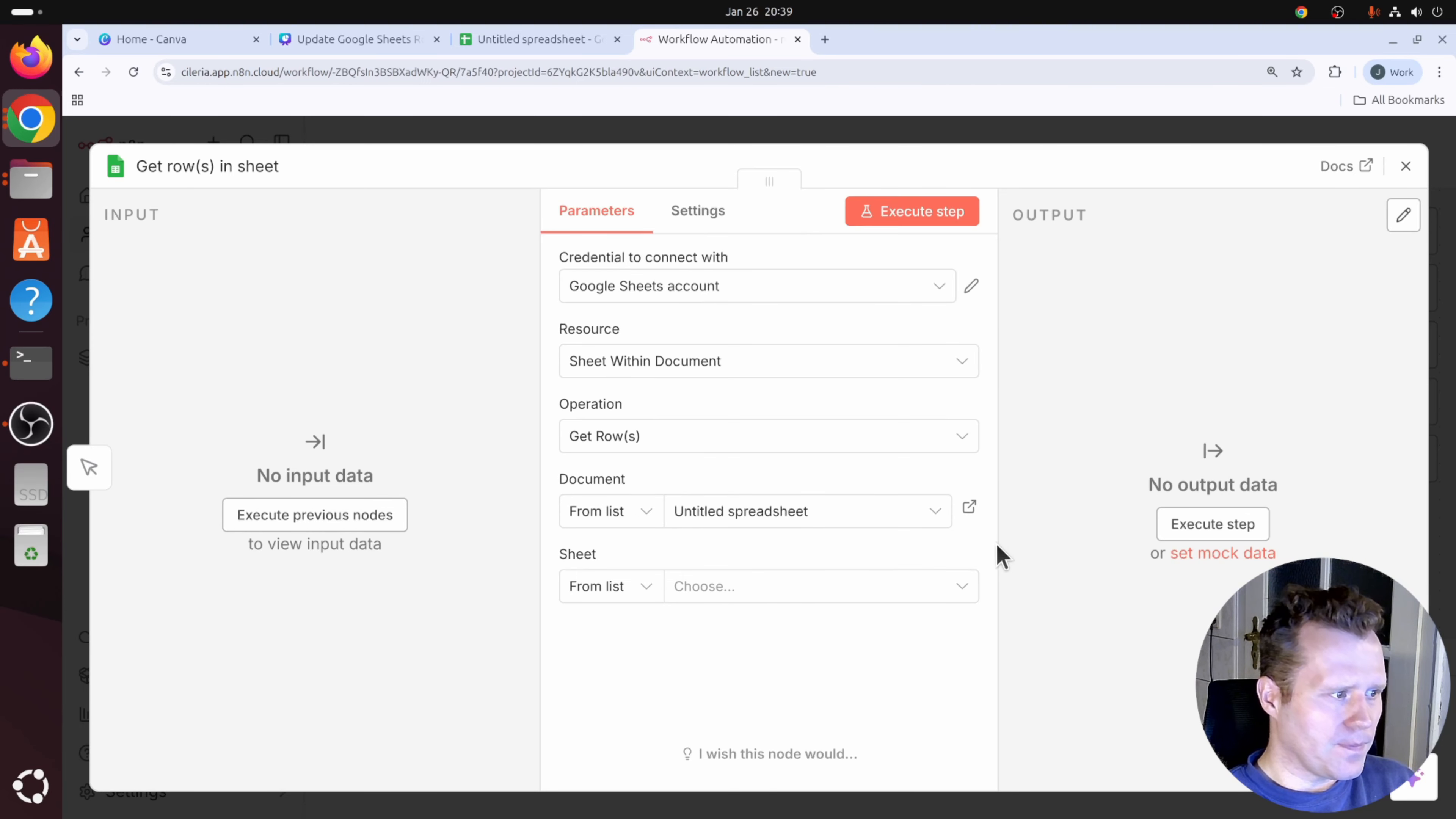
{"action": "left_click", "coordinate": [754, 586]}
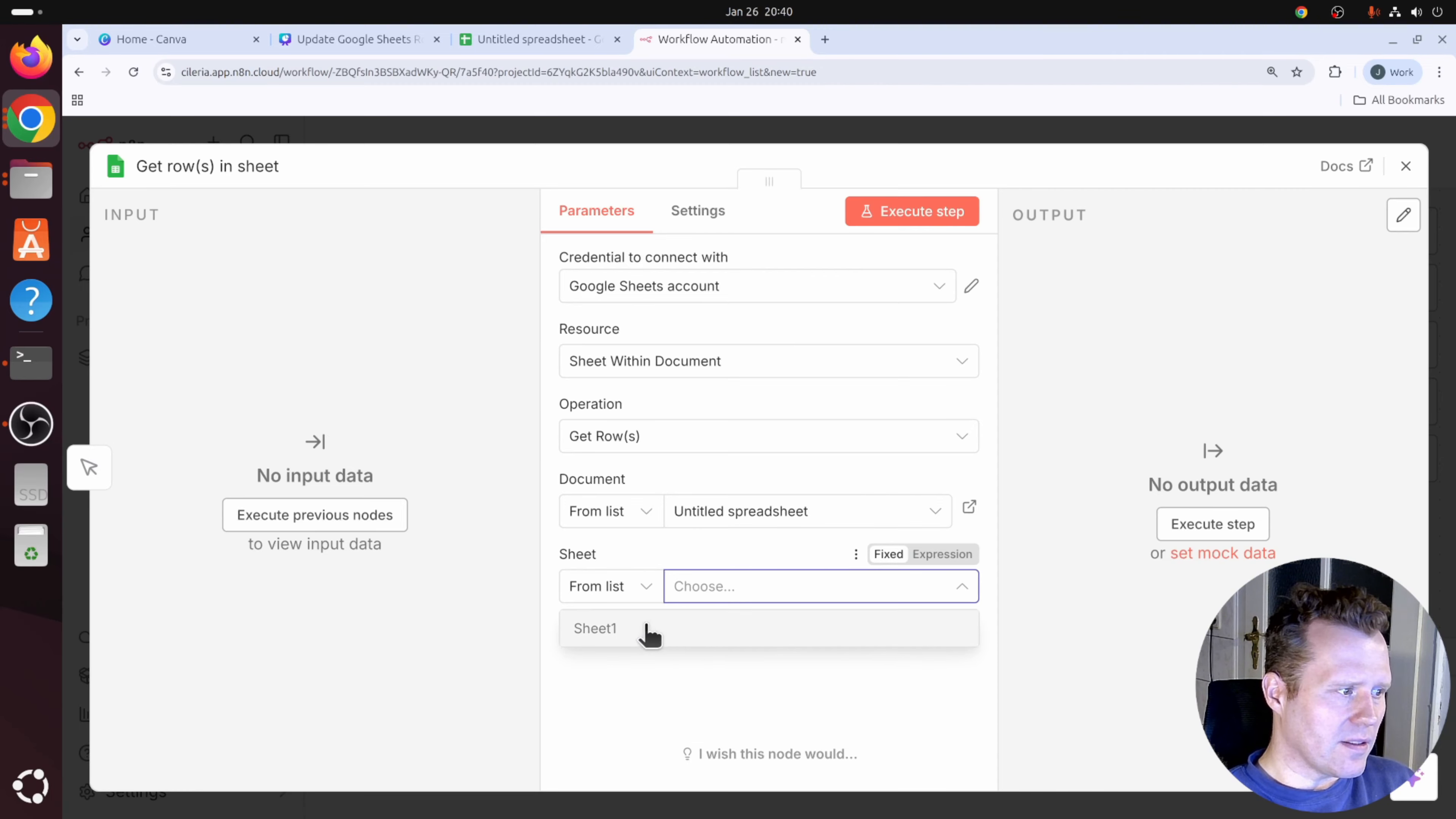
{"action": "left_click", "coordinate": [655, 630]}
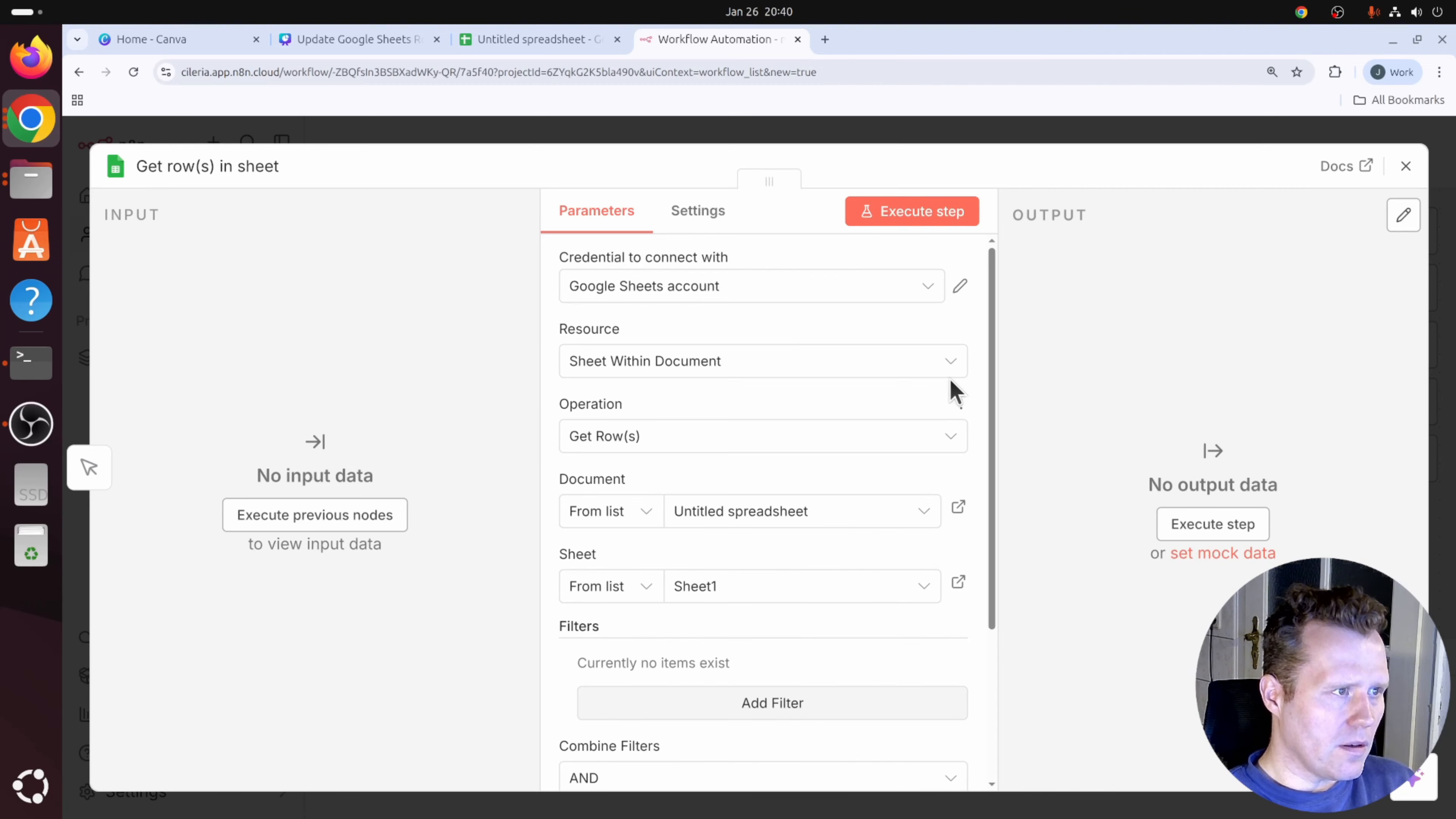
Execute the Get row(s) step, compare its output with the spreadsheet rows, and return to the workflow canvas.
{"action": "scroll", "coordinate": [957, 441], "scroll_direction": "down", "scroll_amount": 4}
{"action": "scroll", "coordinate": [961, 455], "scroll_direction": "up", "scroll_amount": 3}
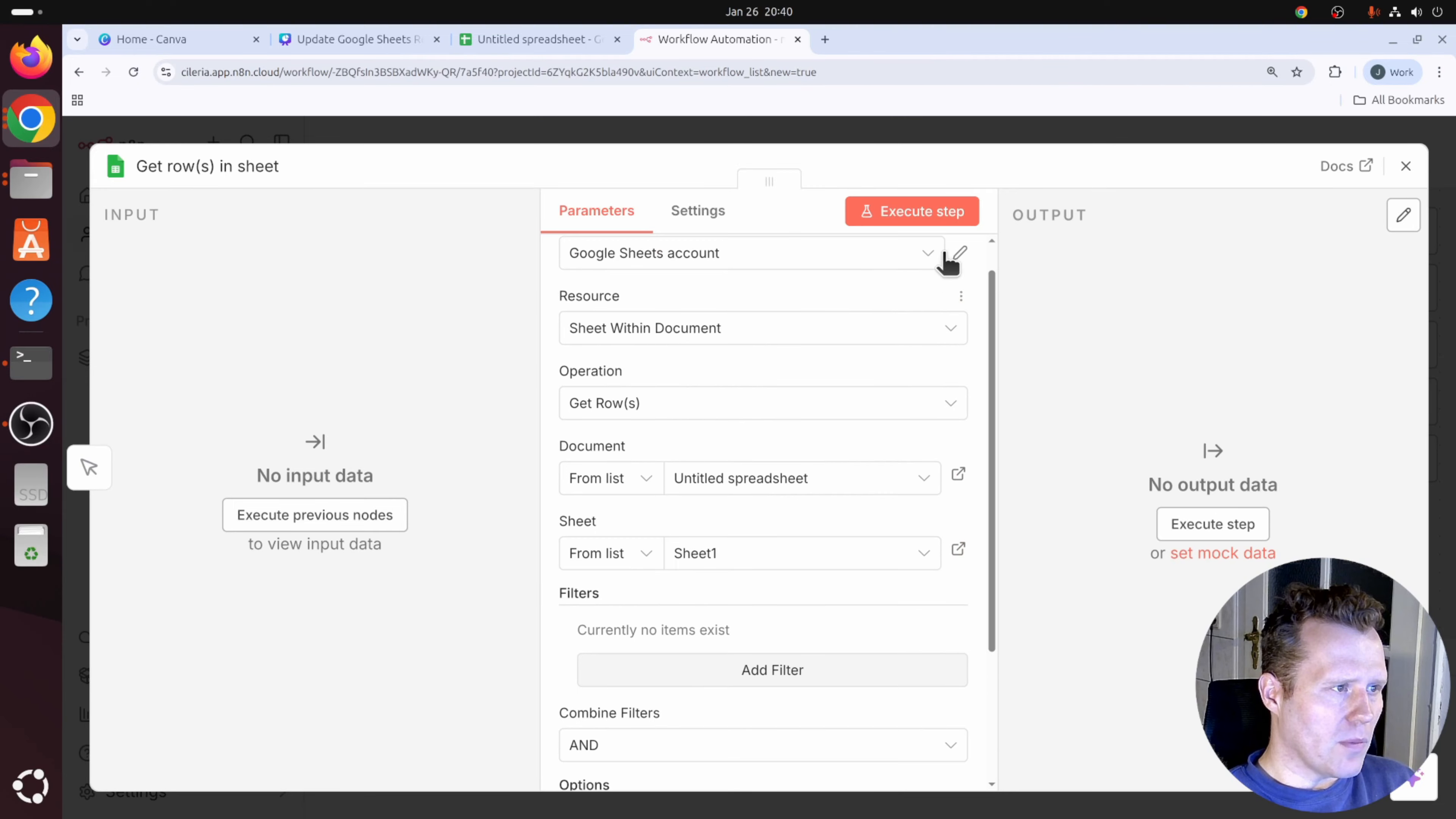
{"action": "left_click", "coordinate": [913, 221]}
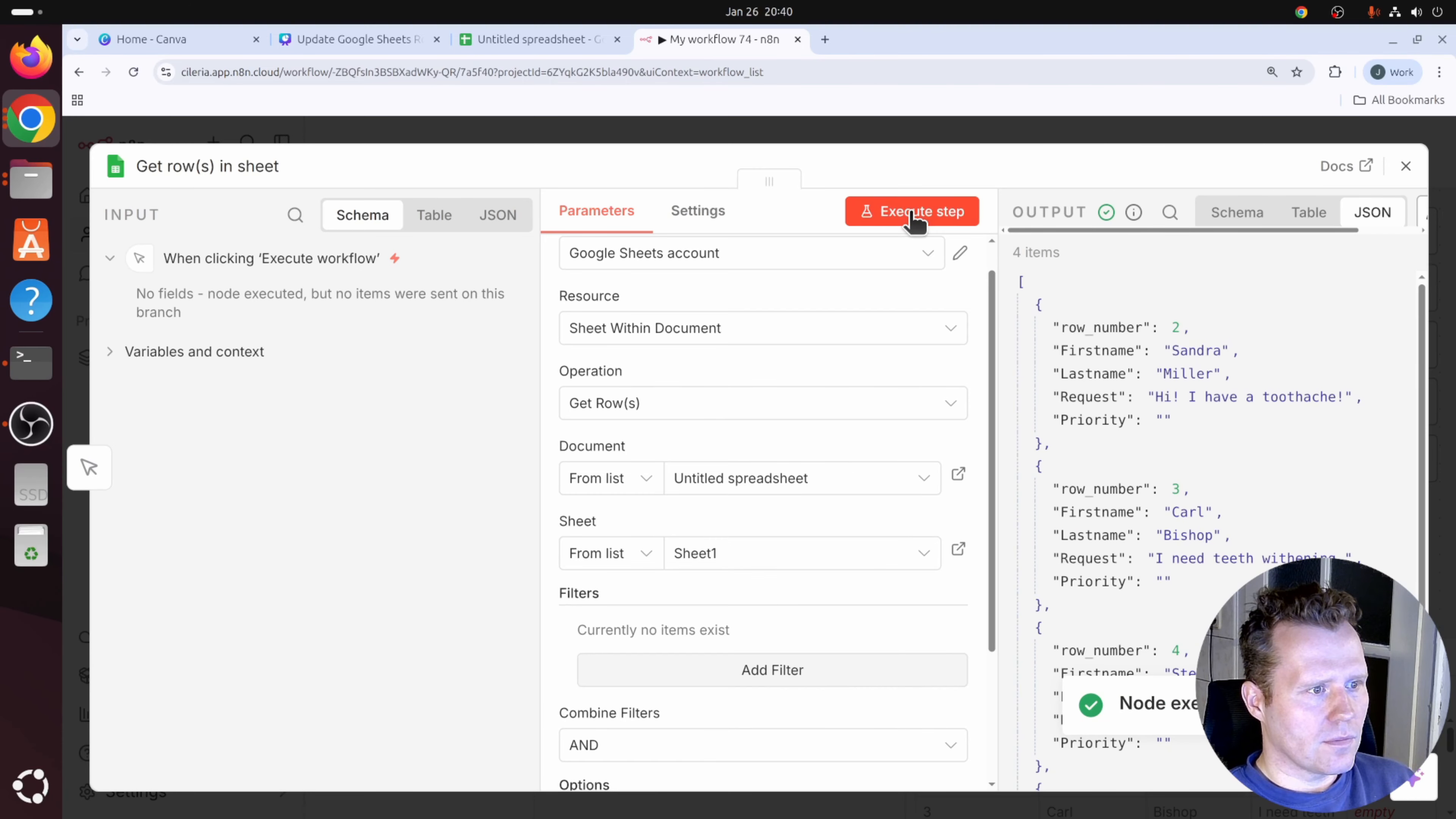
{"action": "left_click_drag", "start_coordinate": [998, 274], "coordinate": [996, 274]}
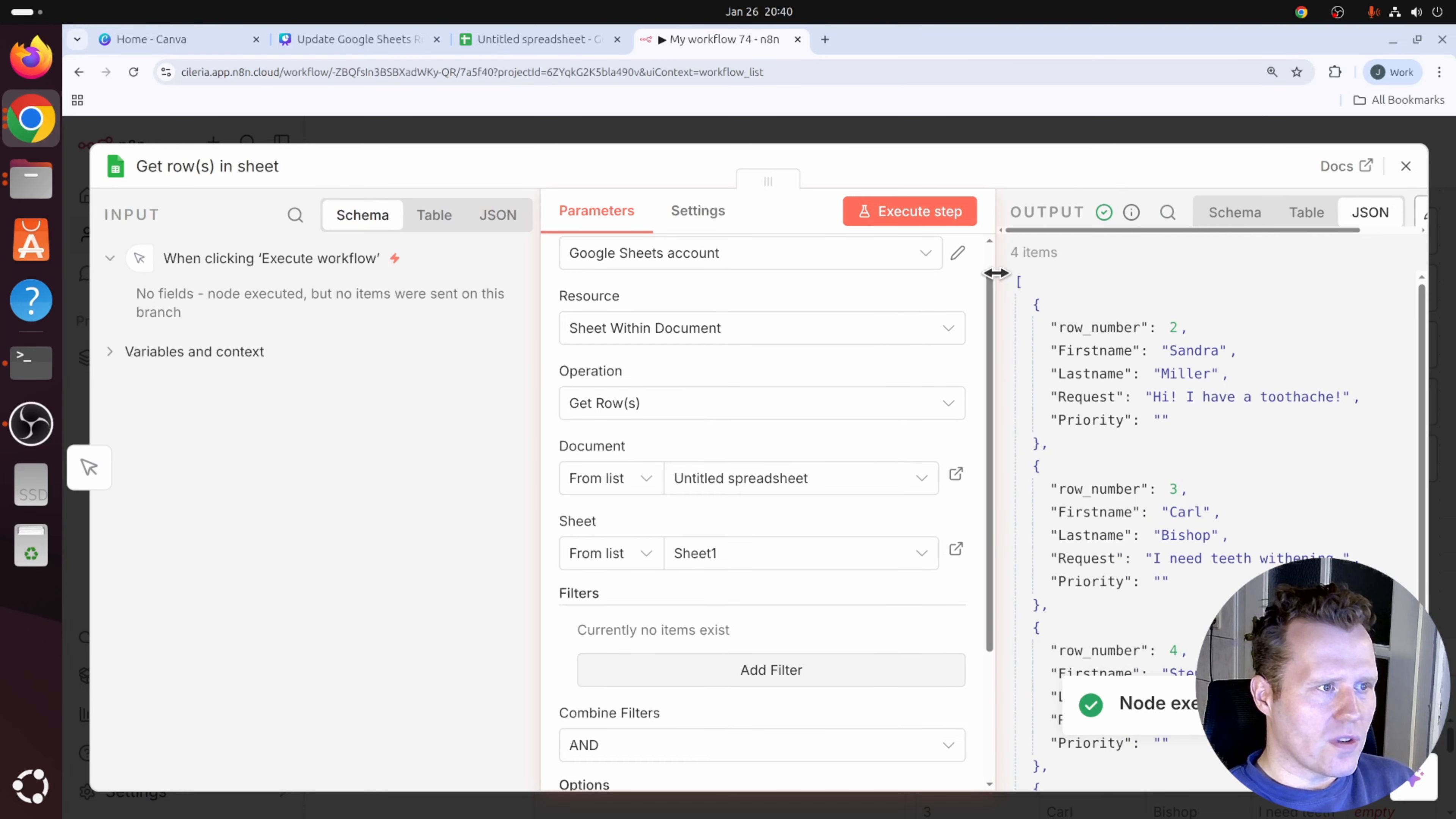
{"action": "left_click", "coordinate": [551, 41]}
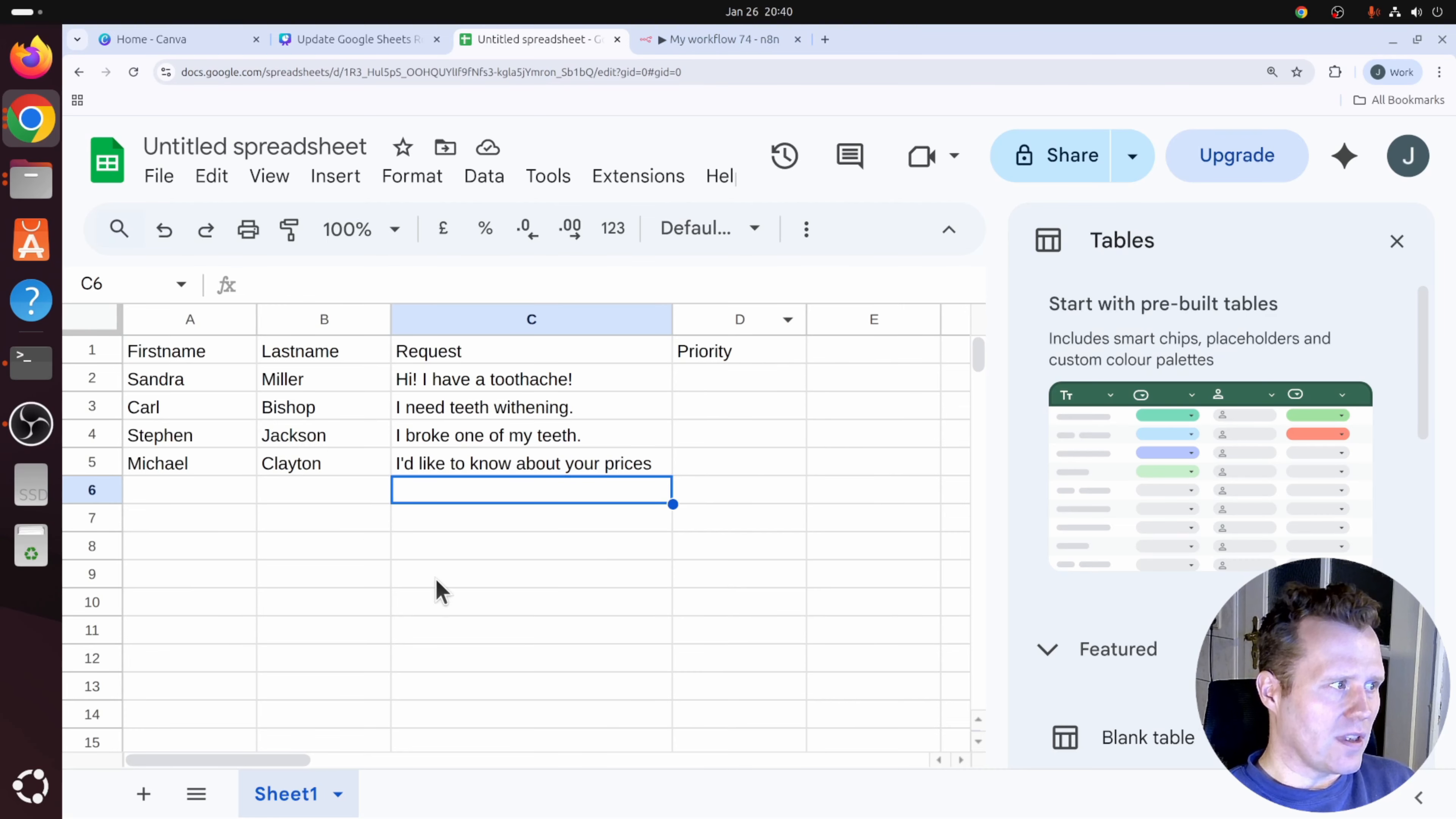
{"action": "left_click", "coordinate": [725, 41]}
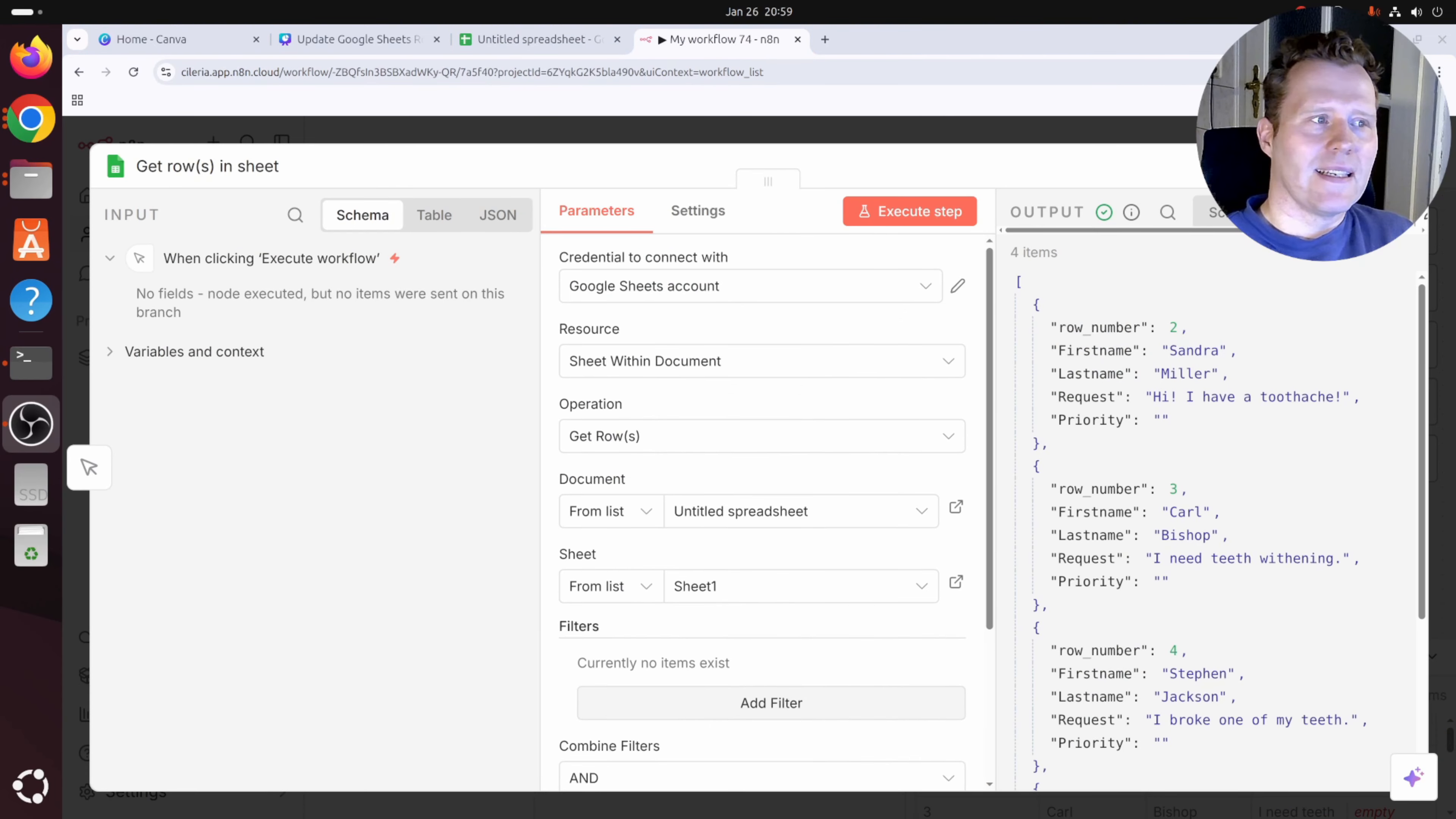
{"action": "left_click", "coordinate": [1433, 220]}
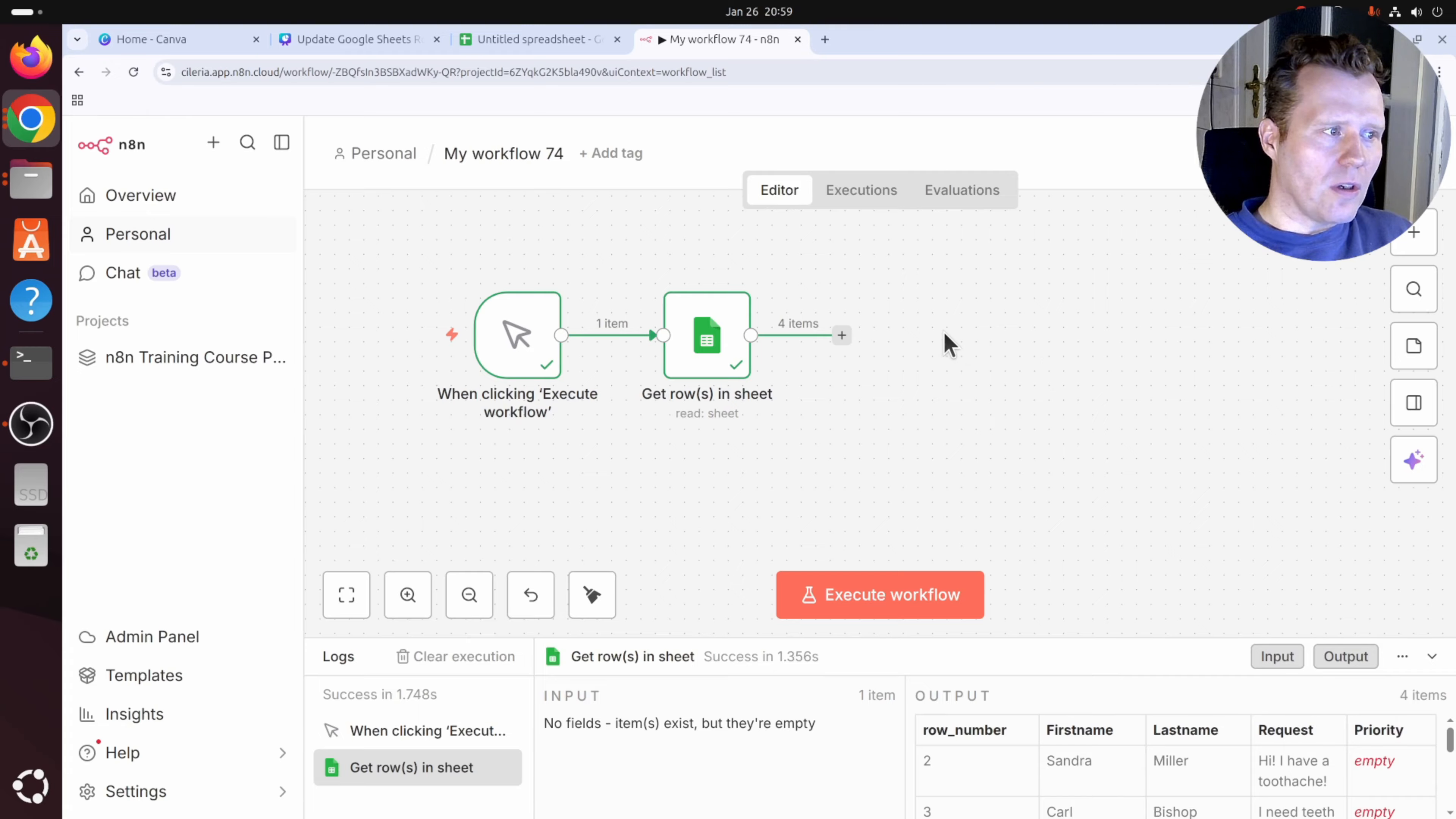
Add a Loop Over Items (Split in Batches) node after the Get row(s) node, keep the batch size at 1, and return to the canvas.
{"action": "left_click", "coordinate": [841, 336]}
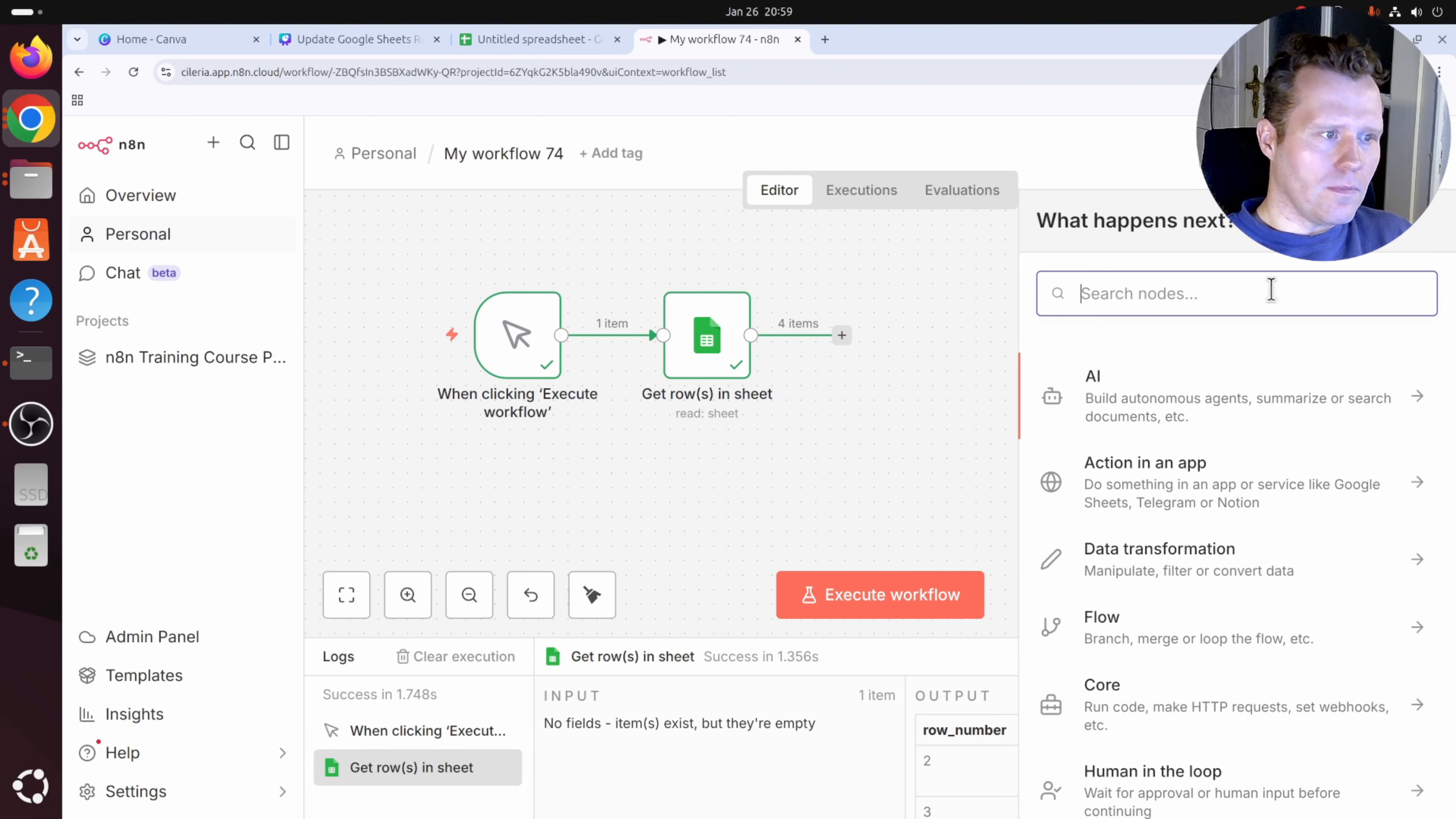
{"action": "type", "text": "loop"}
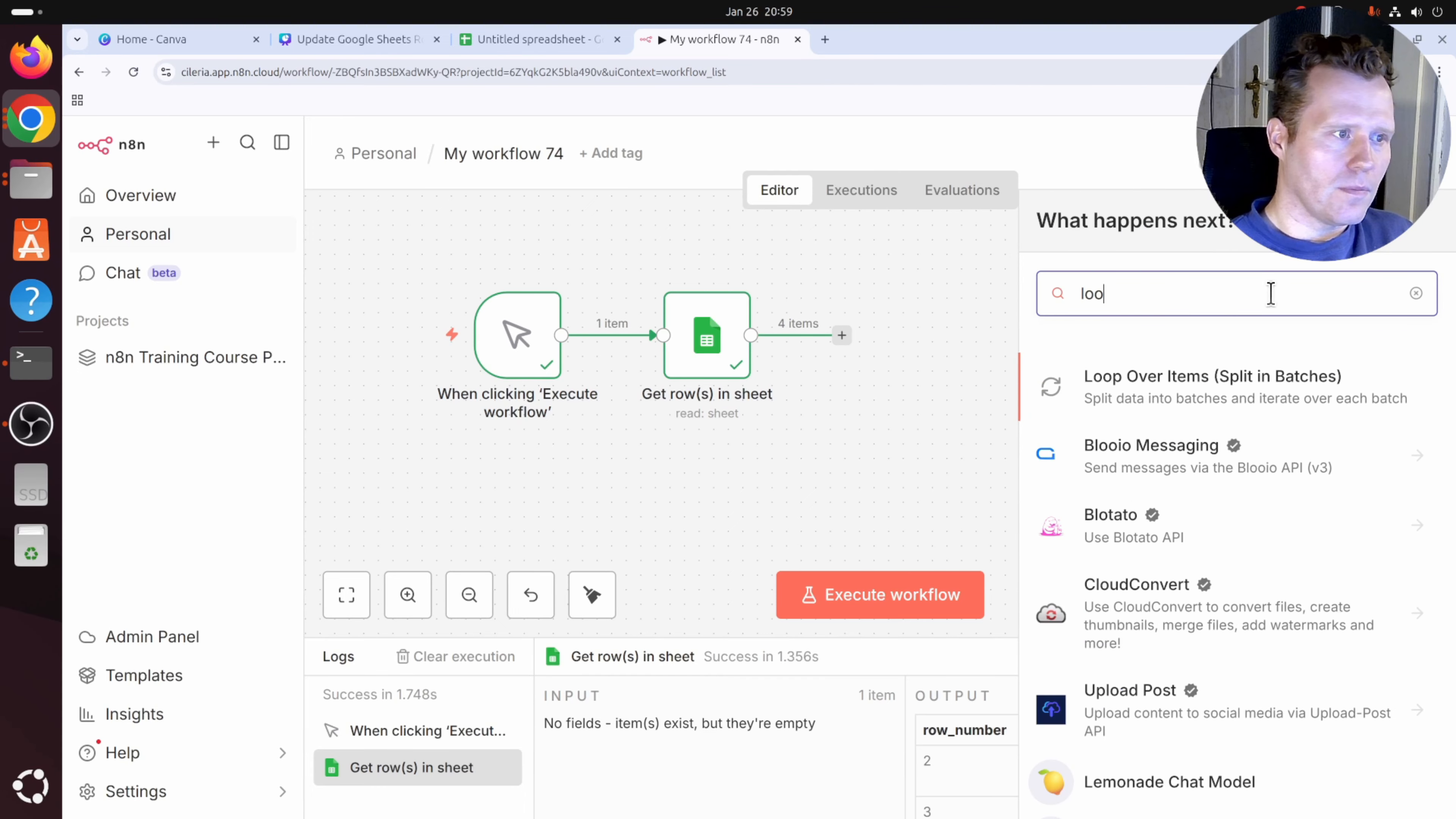
{"action": "left_click", "coordinate": [1168, 395]}
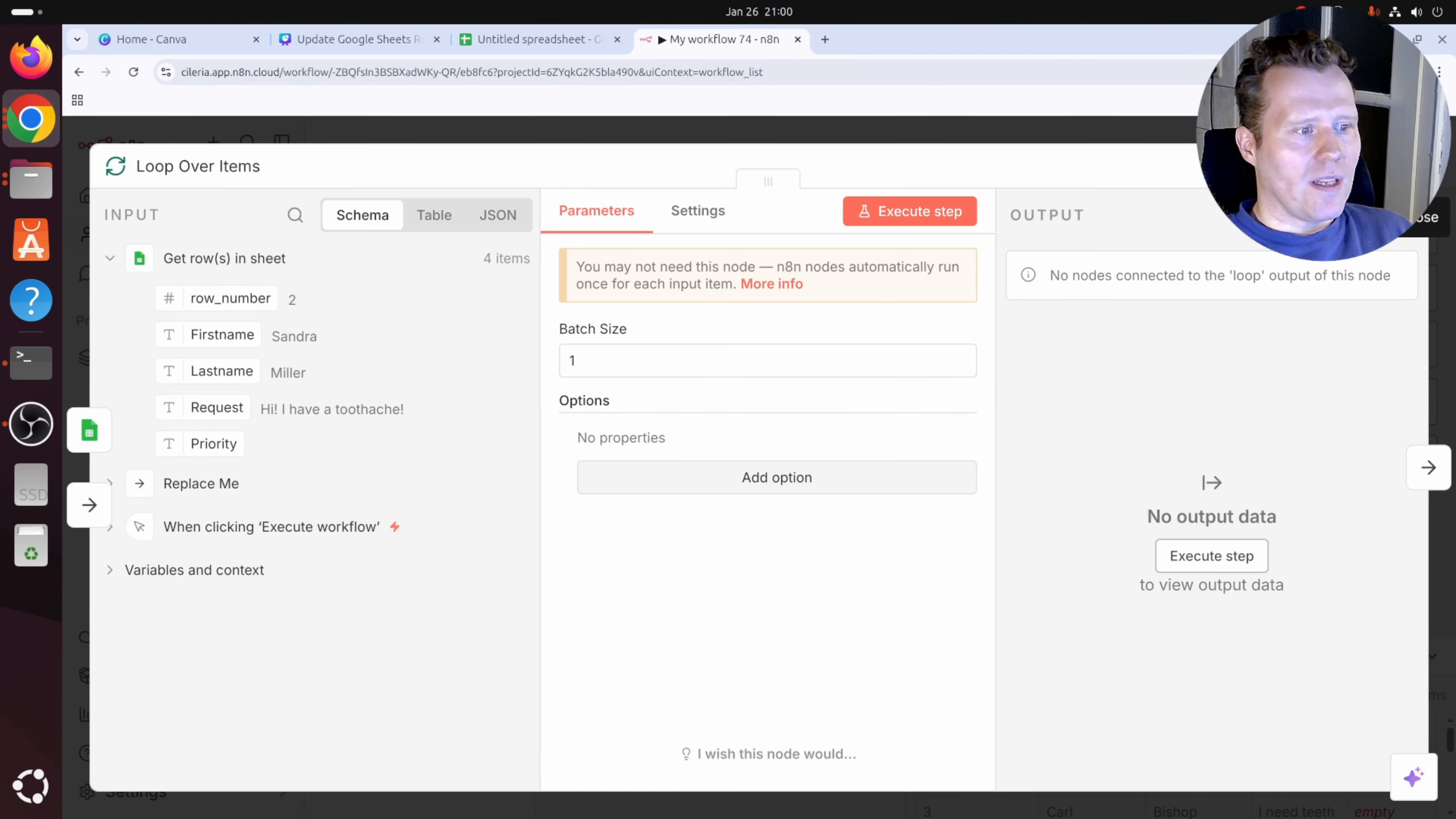
{"action": "left_click", "coordinate": [1425, 217]}
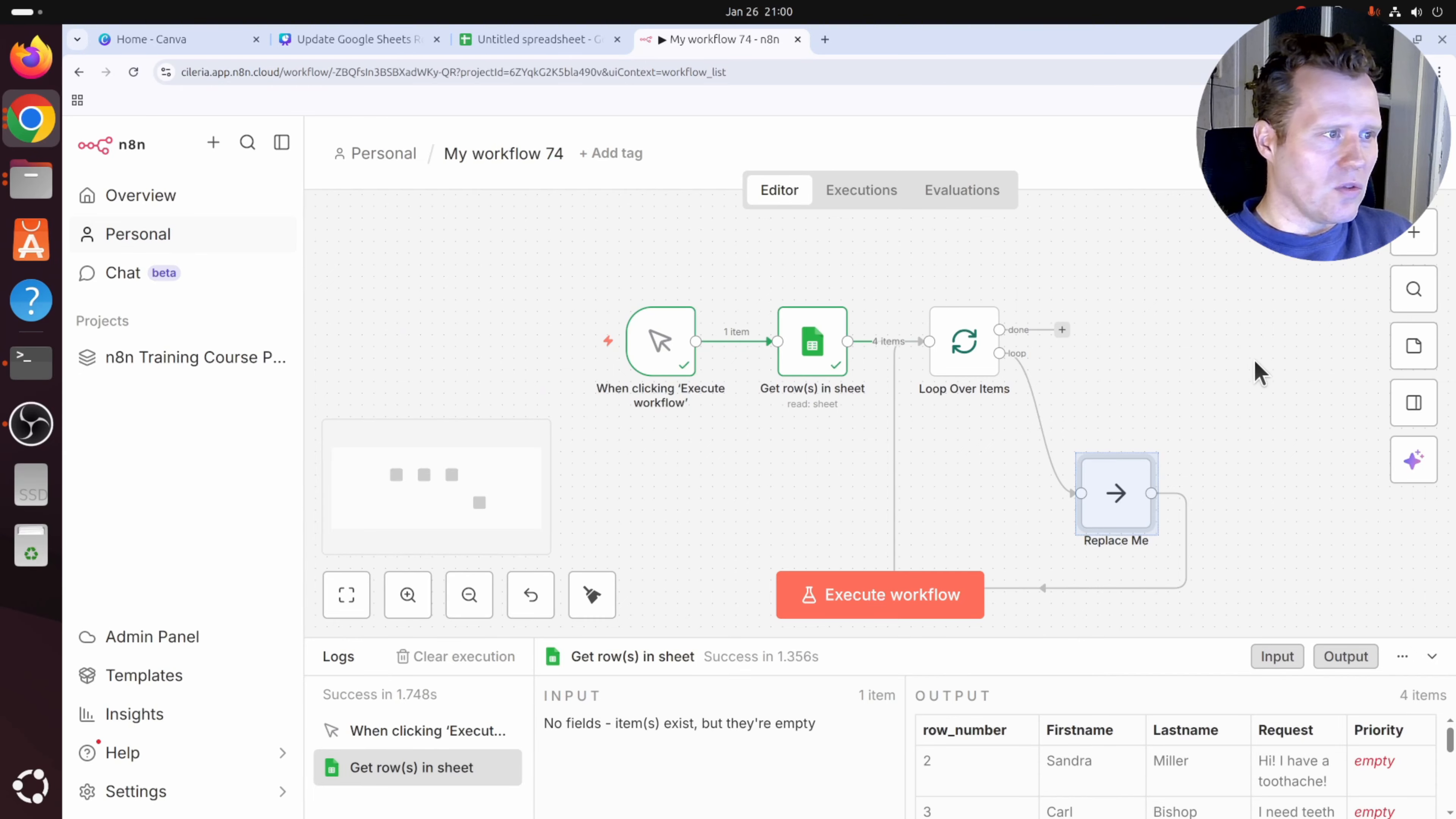
Delete the Replace Me placeholder node and the leftover connection looping back into Loop Over Items.
{"action": "left_click_drag", "start_coordinate": [1261, 364], "coordinate": [1147, 292]}
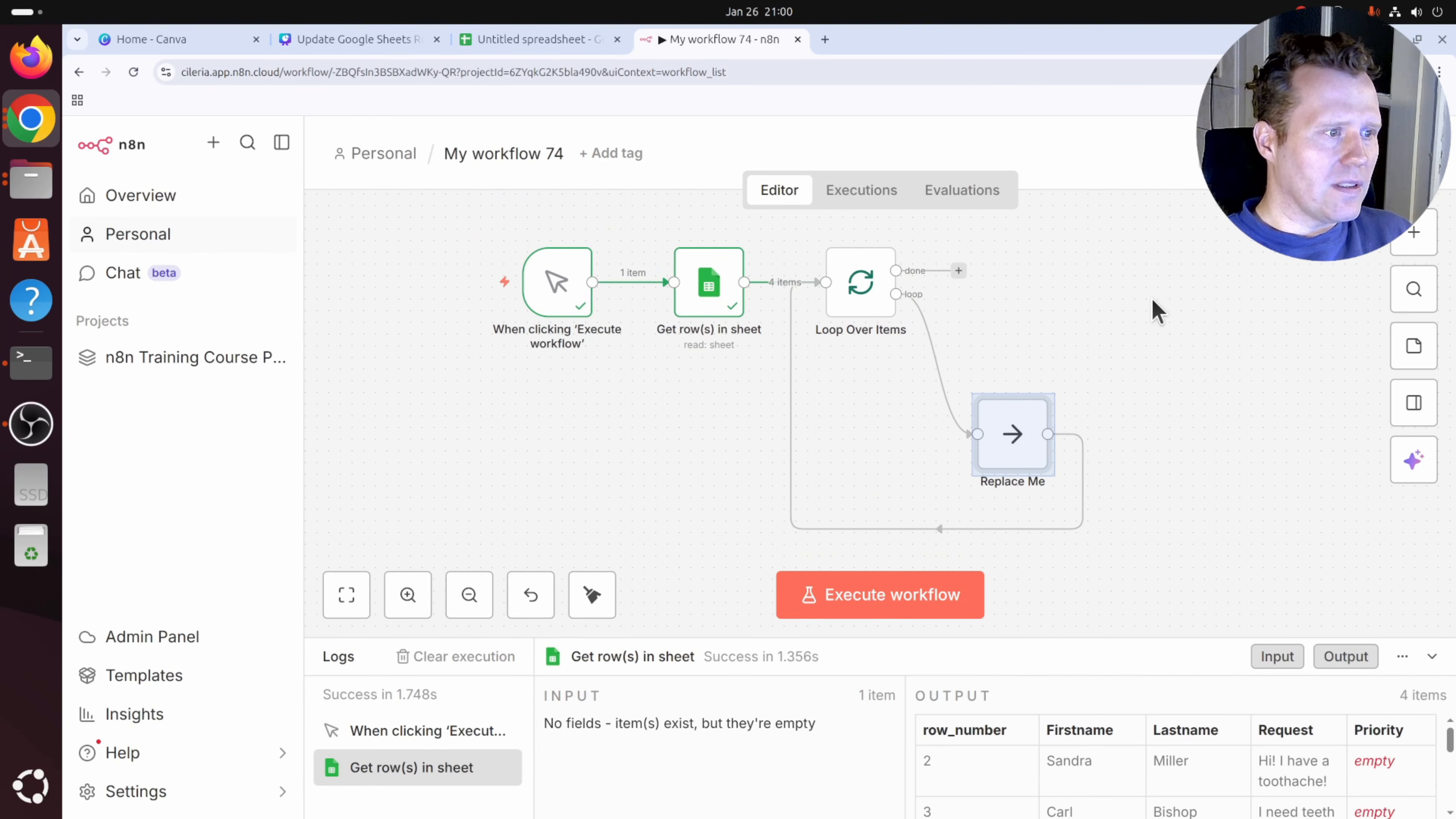
{"action": "left_click", "coordinate": [1151, 329]}
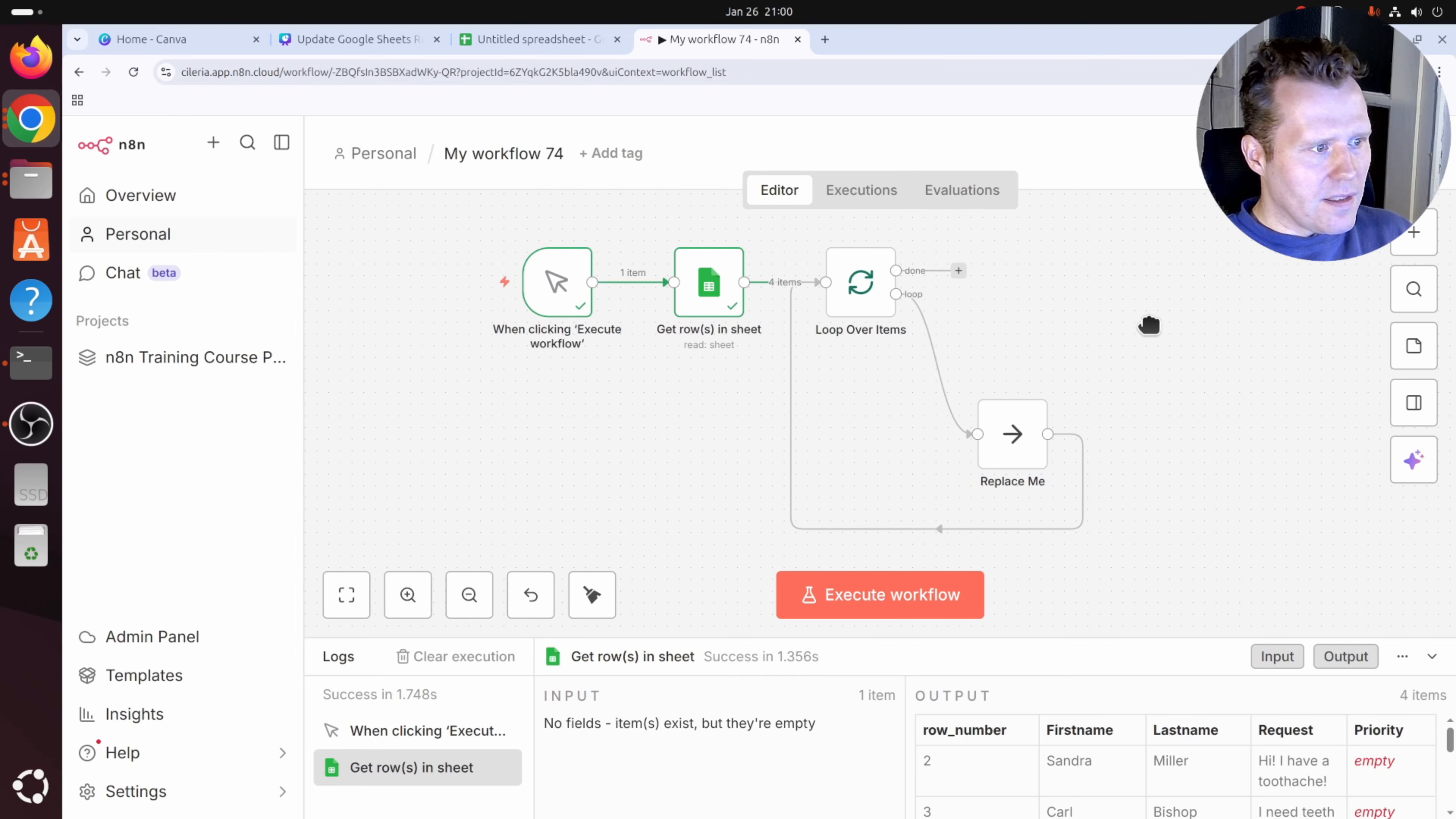
{"action": "left_click_drag", "start_coordinate": [1147, 325], "coordinate": [1100, 336]}
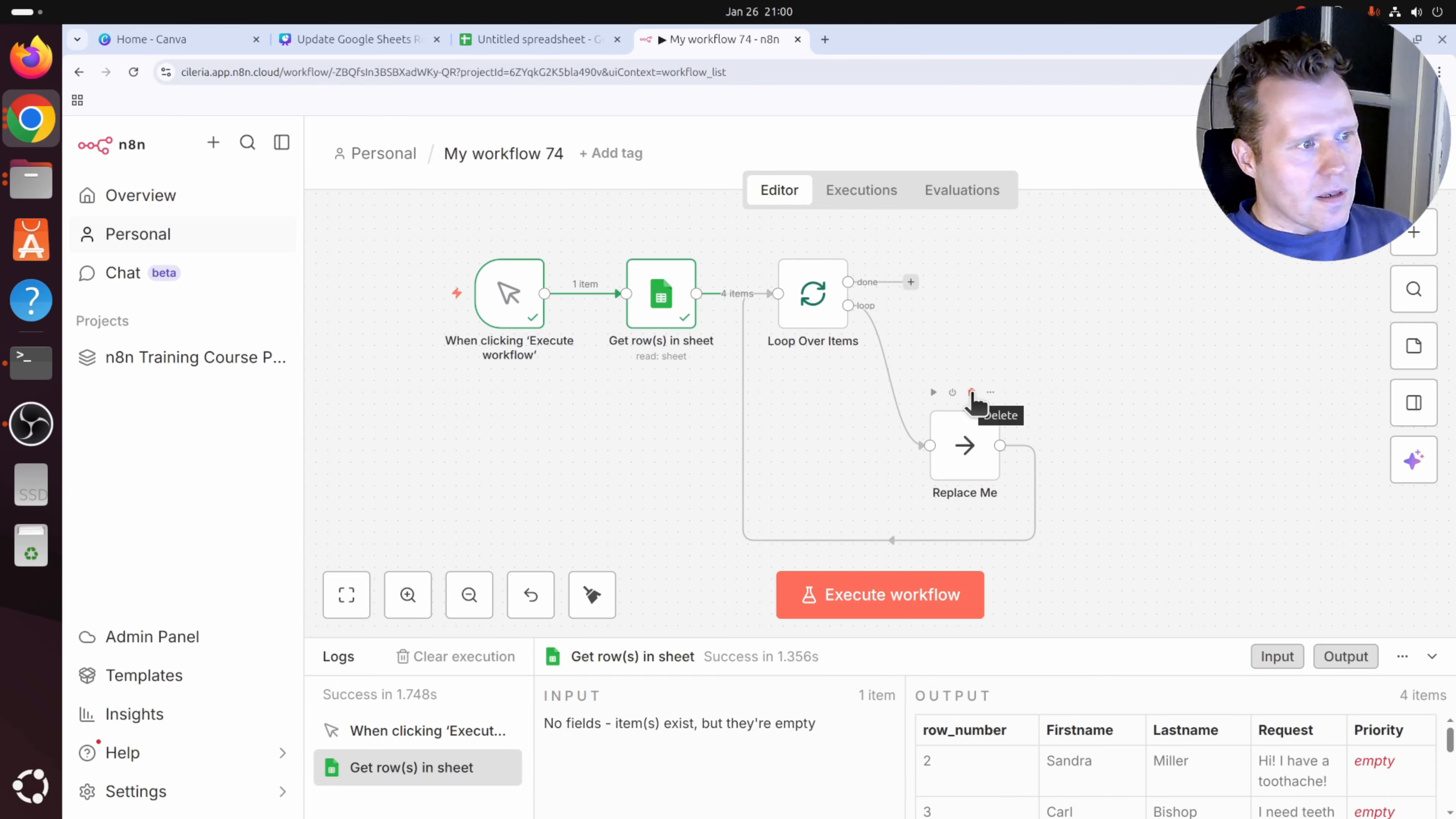
{"action": "left_click", "coordinate": [971, 393]}
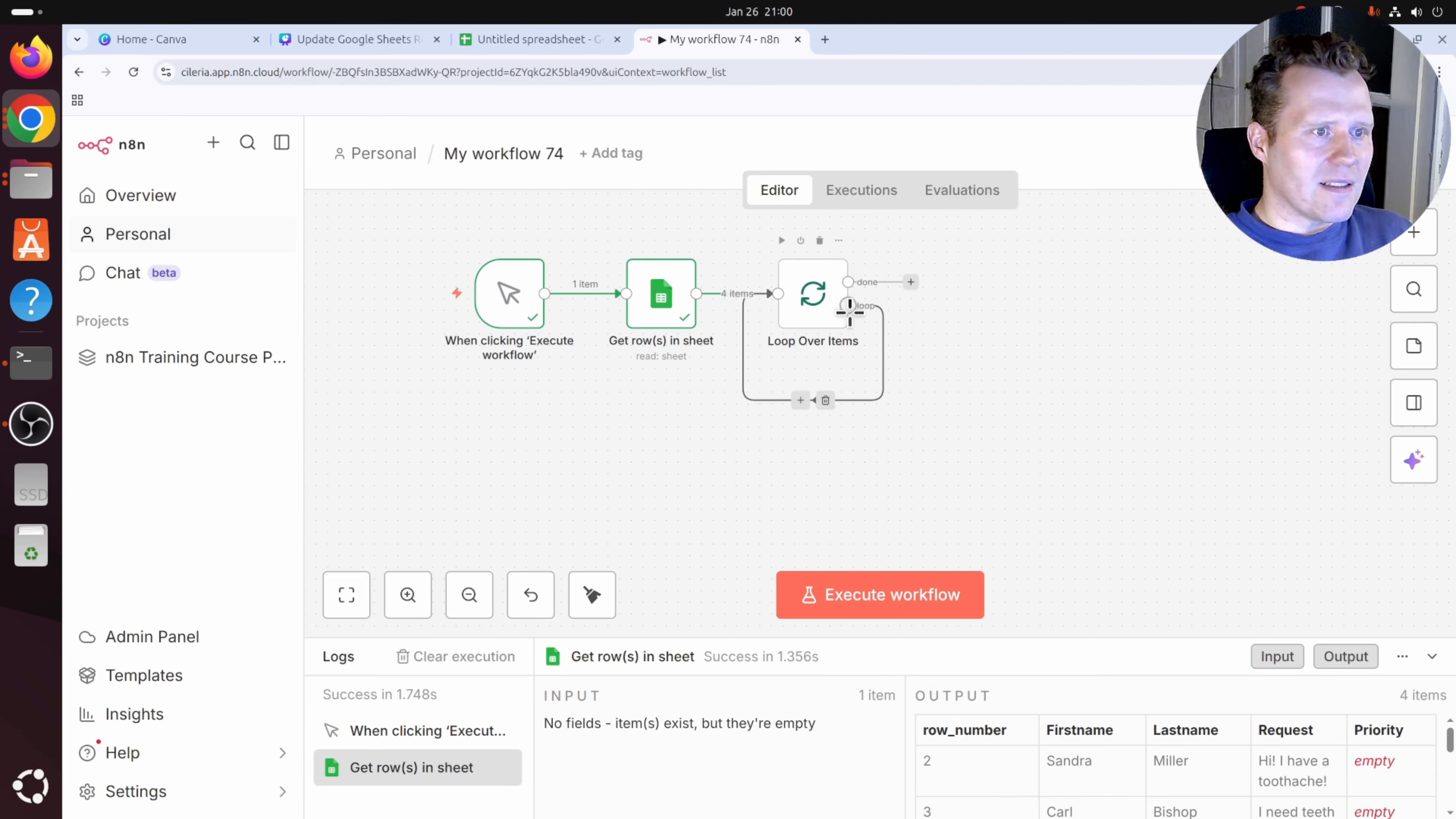
{"action": "left_click", "coordinate": [825, 400]}
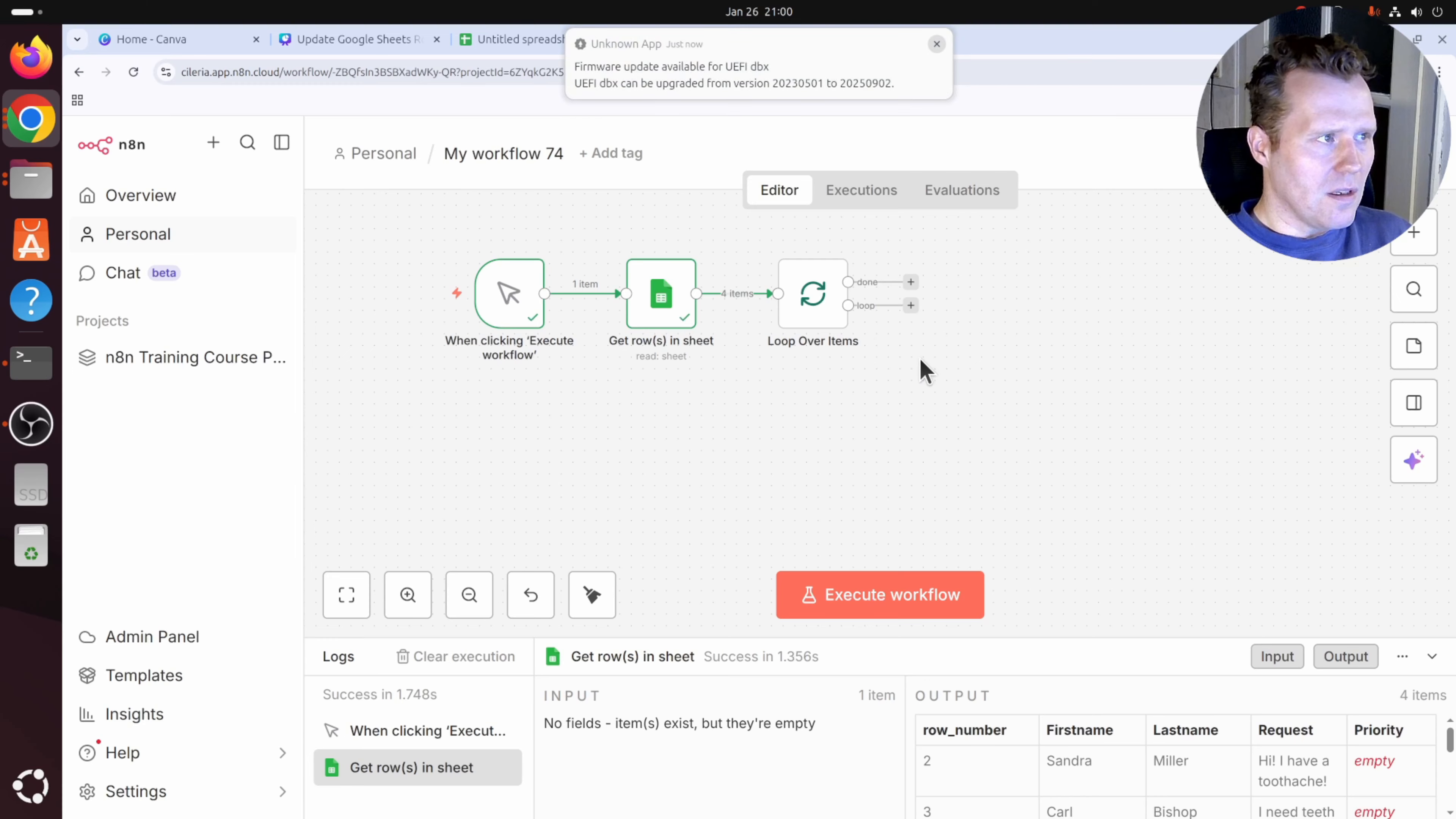
Add an Edit Fields (Set) node to the loop output and execute the previous nodes to load its input data.
{"action": "left_click", "coordinate": [910, 305]}
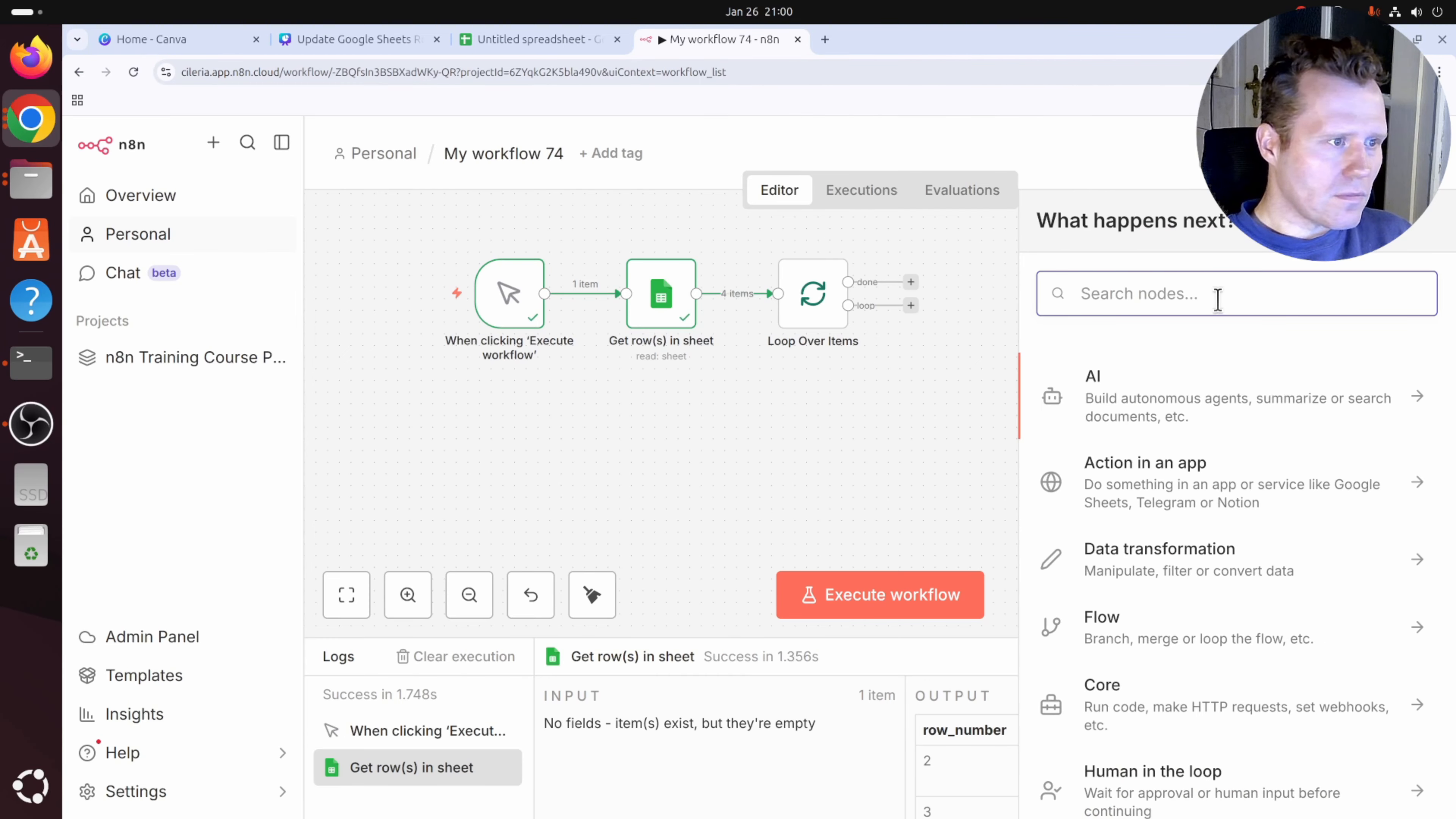
{"action": "type", "text": "edit"}
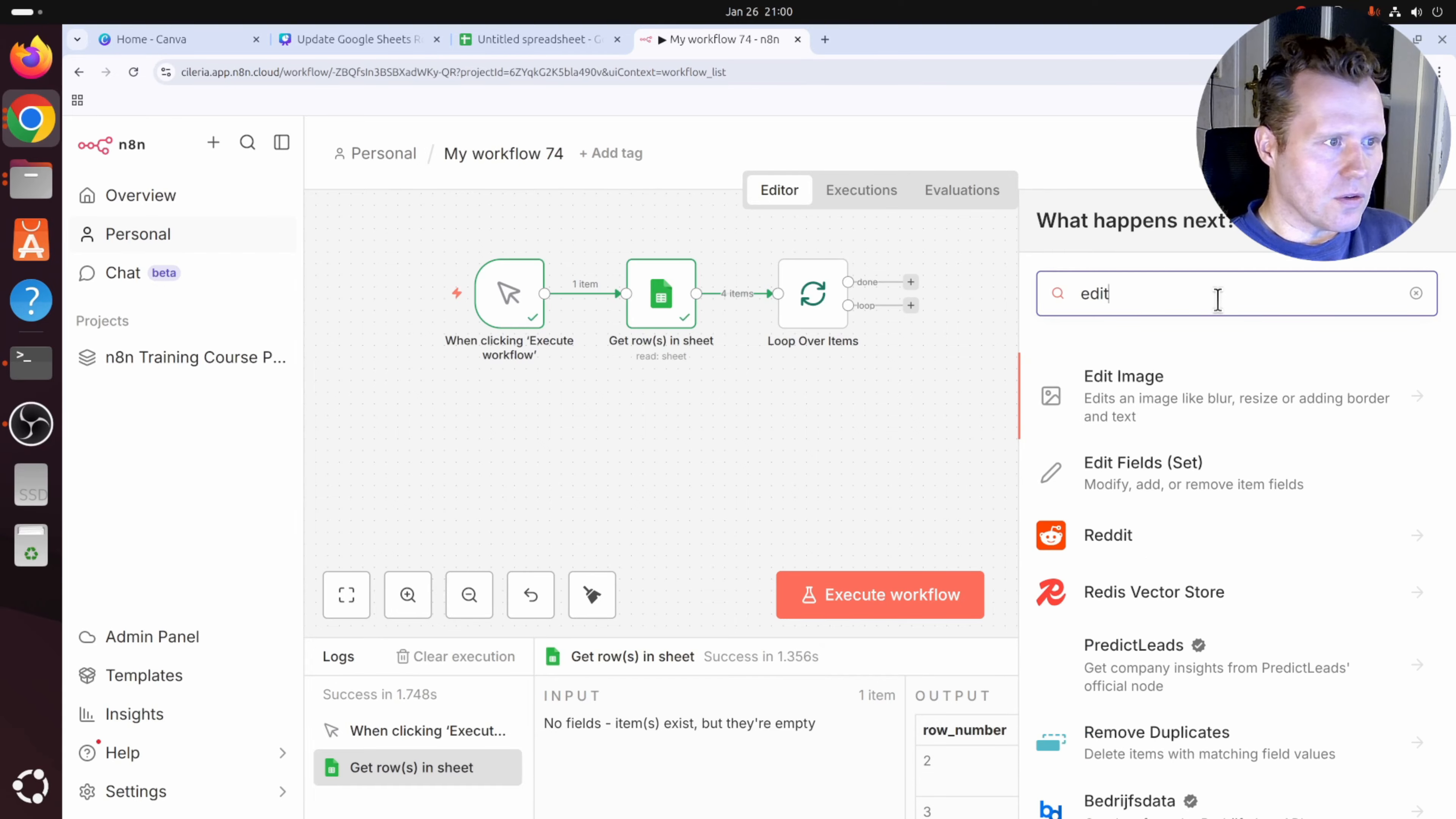
{"action": "left_click", "coordinate": [1158, 478]}
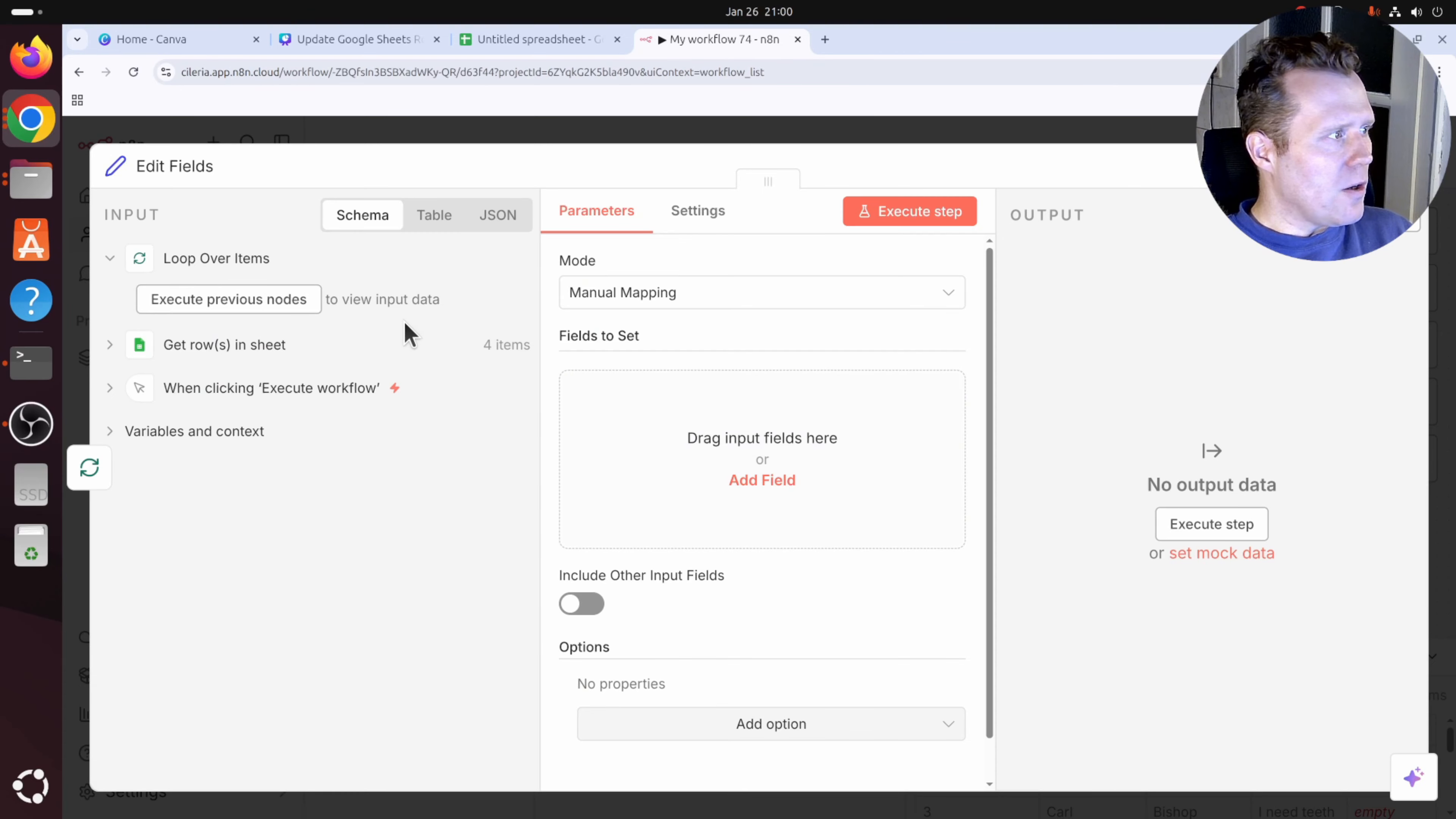
{"action": "left_click", "coordinate": [226, 306]}
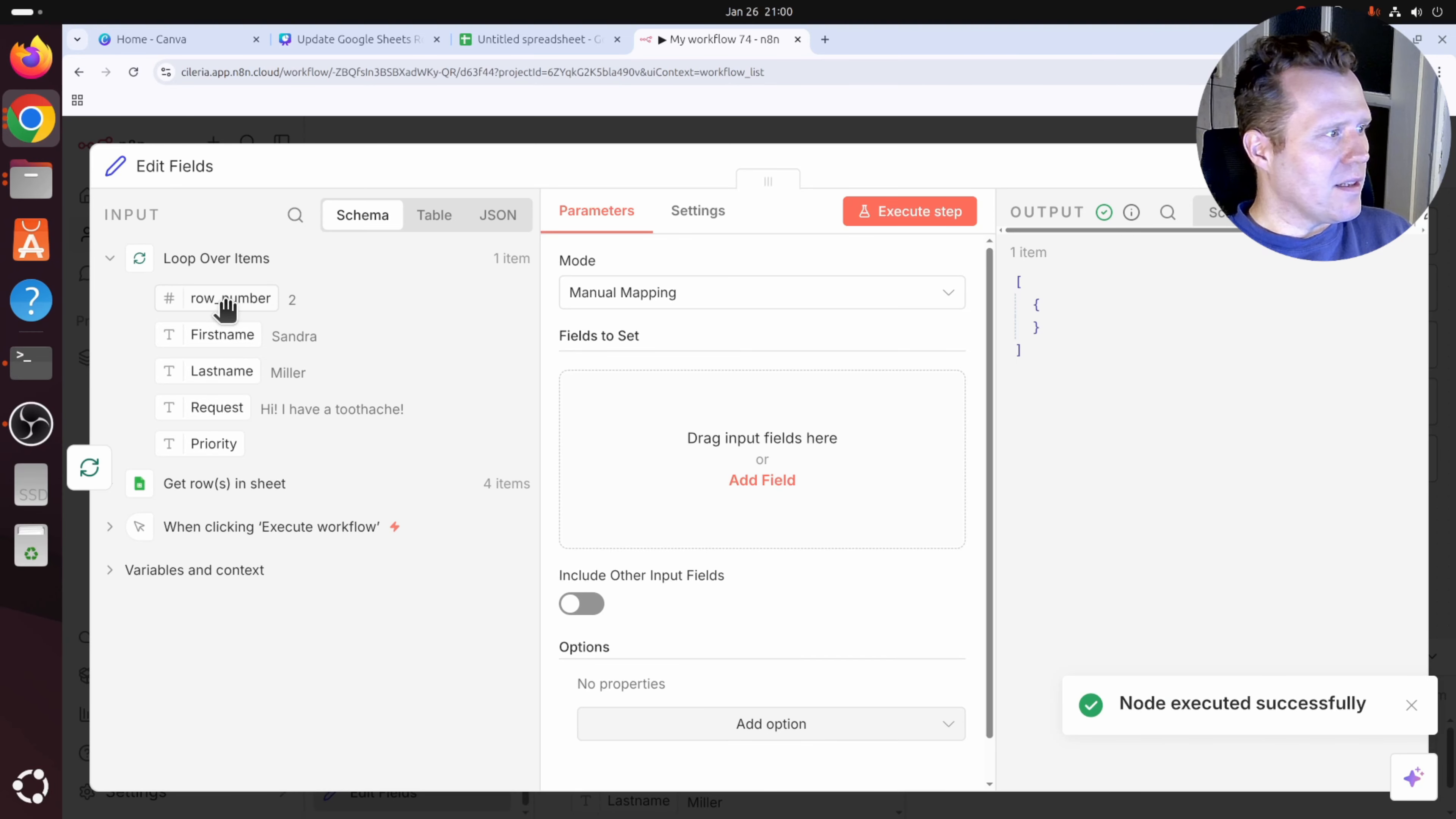
Add a String field named firstname to Edit Fields, map its value to the incoming Firstname, and return to the canvas.
{"action": "left_click_drag", "start_coordinate": [226, 307], "coordinate": [675, 424]}
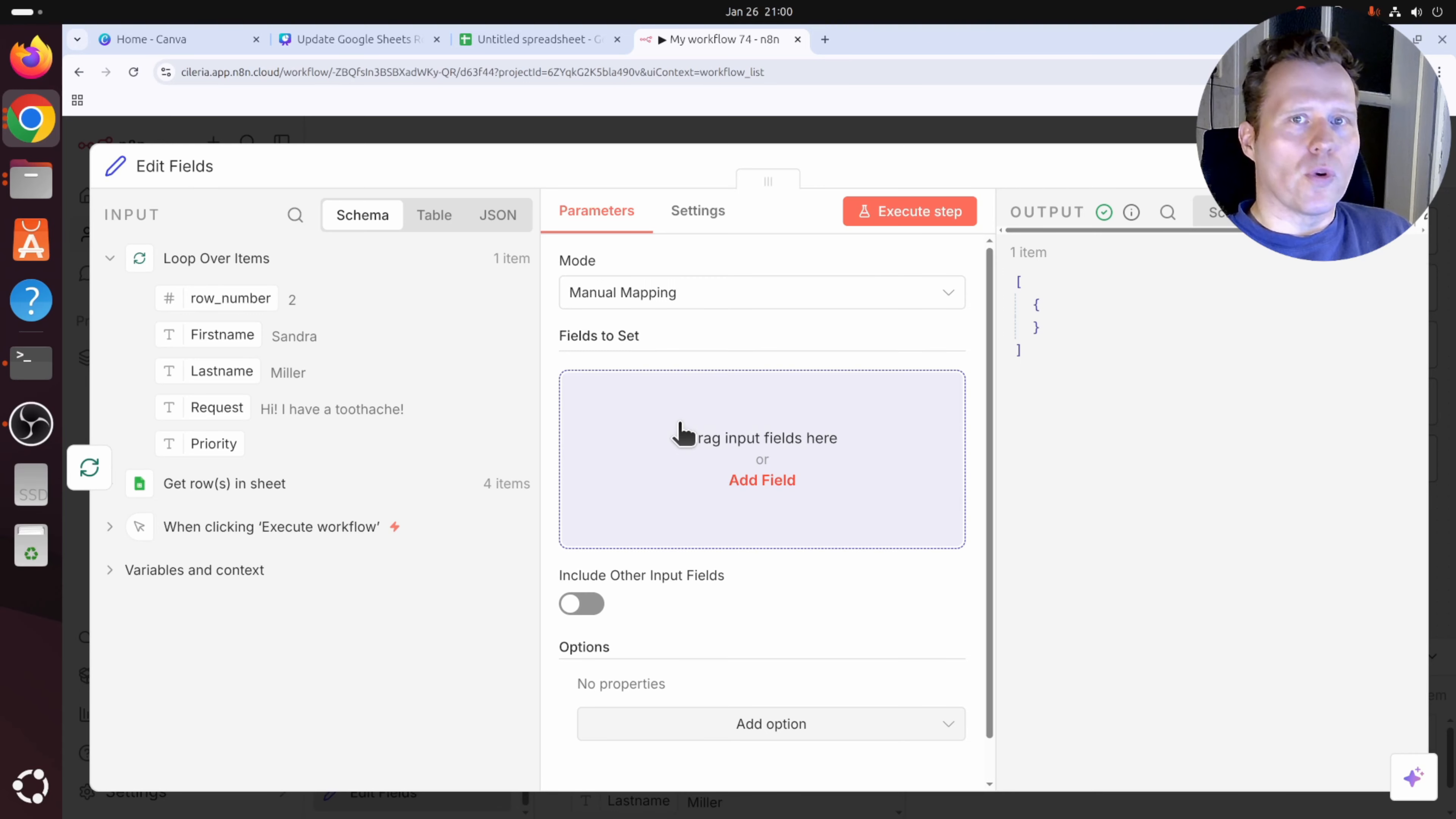
{"action": "left_click", "coordinate": [711, 441]}
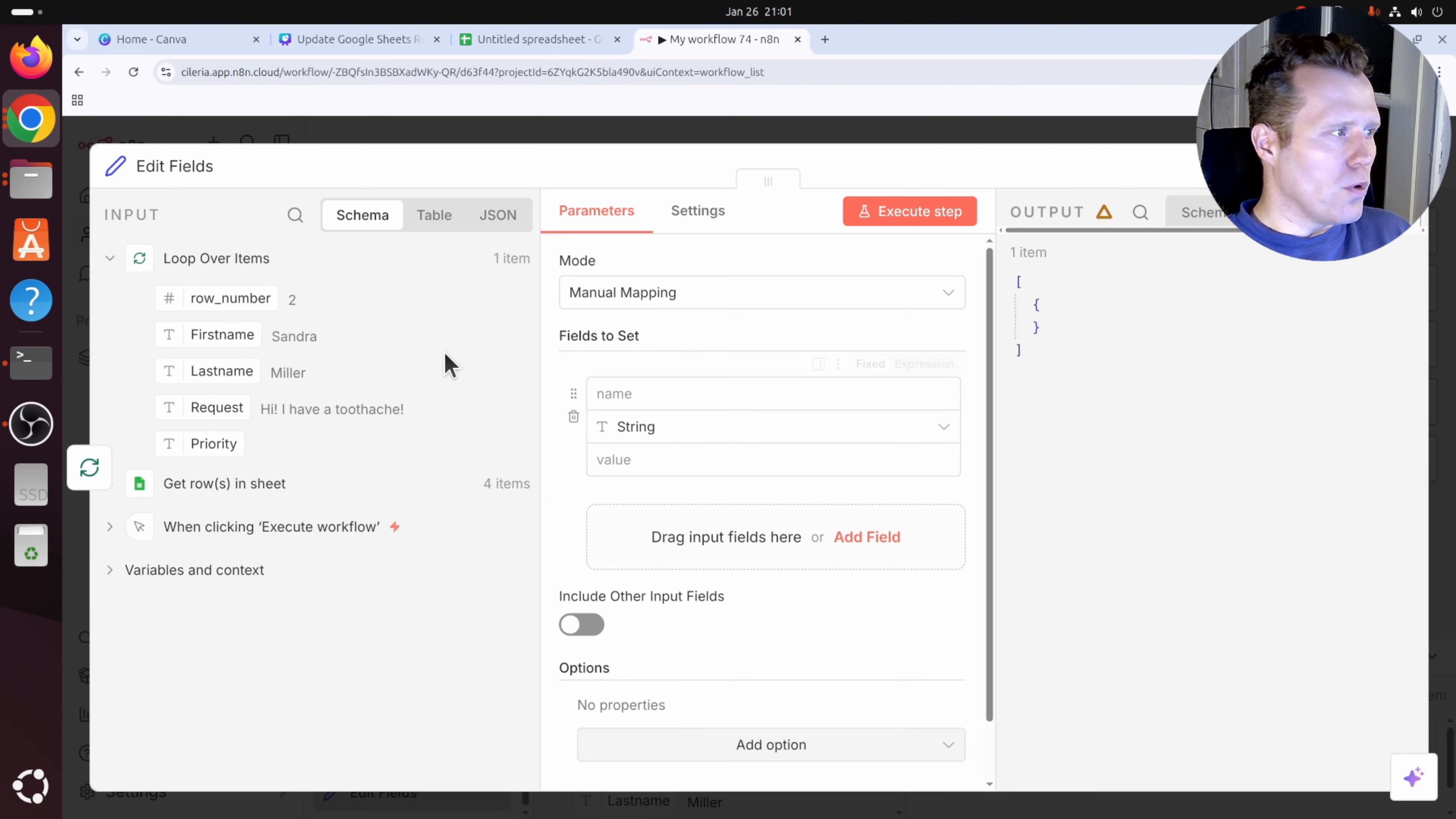
{"action": "left_click", "coordinate": [727, 395]}
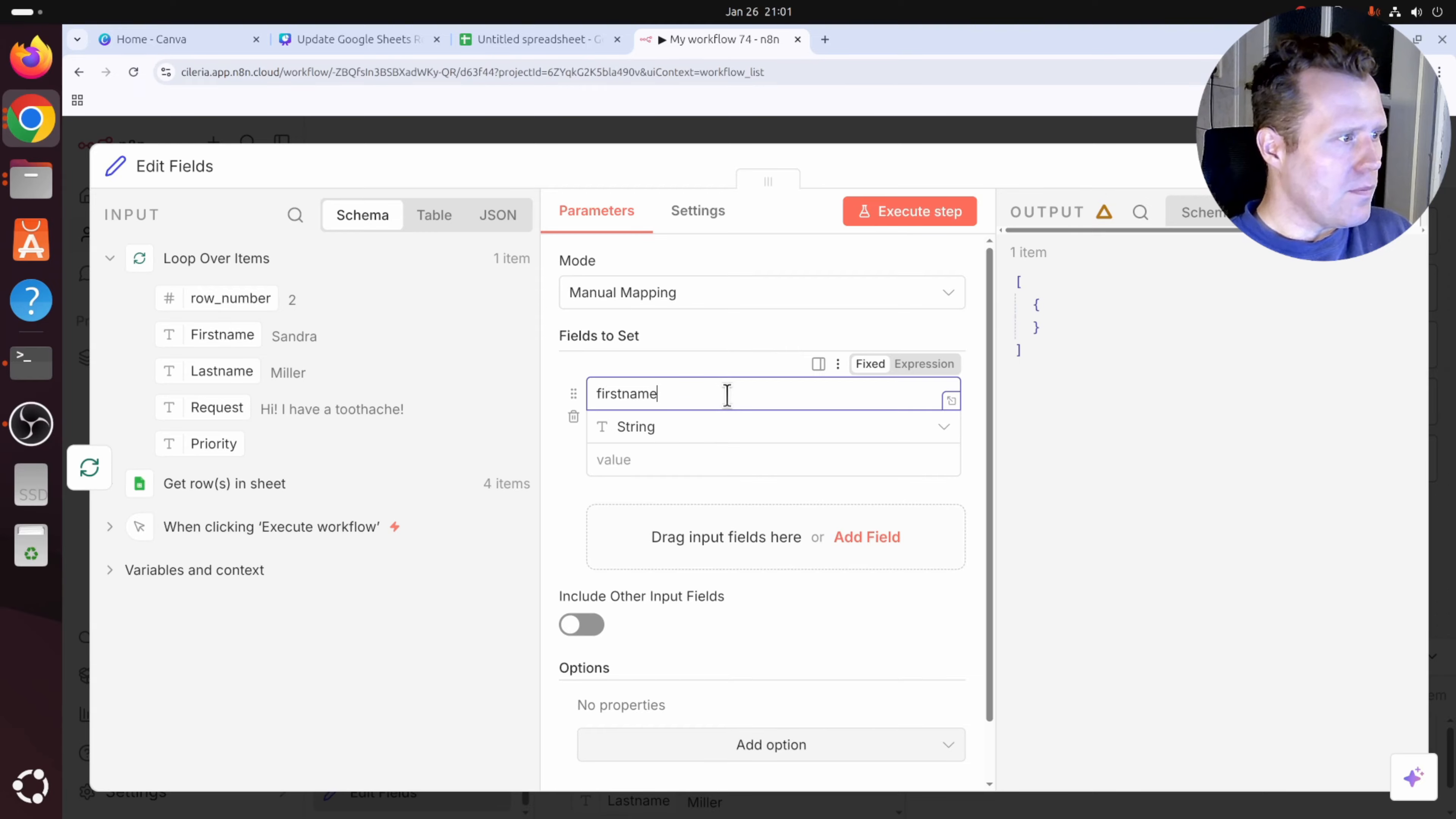
{"action": "left_click_drag", "start_coordinate": [224, 338], "coordinate": [648, 471]}
{"action": "right_click", "coordinate": [648, 475]}
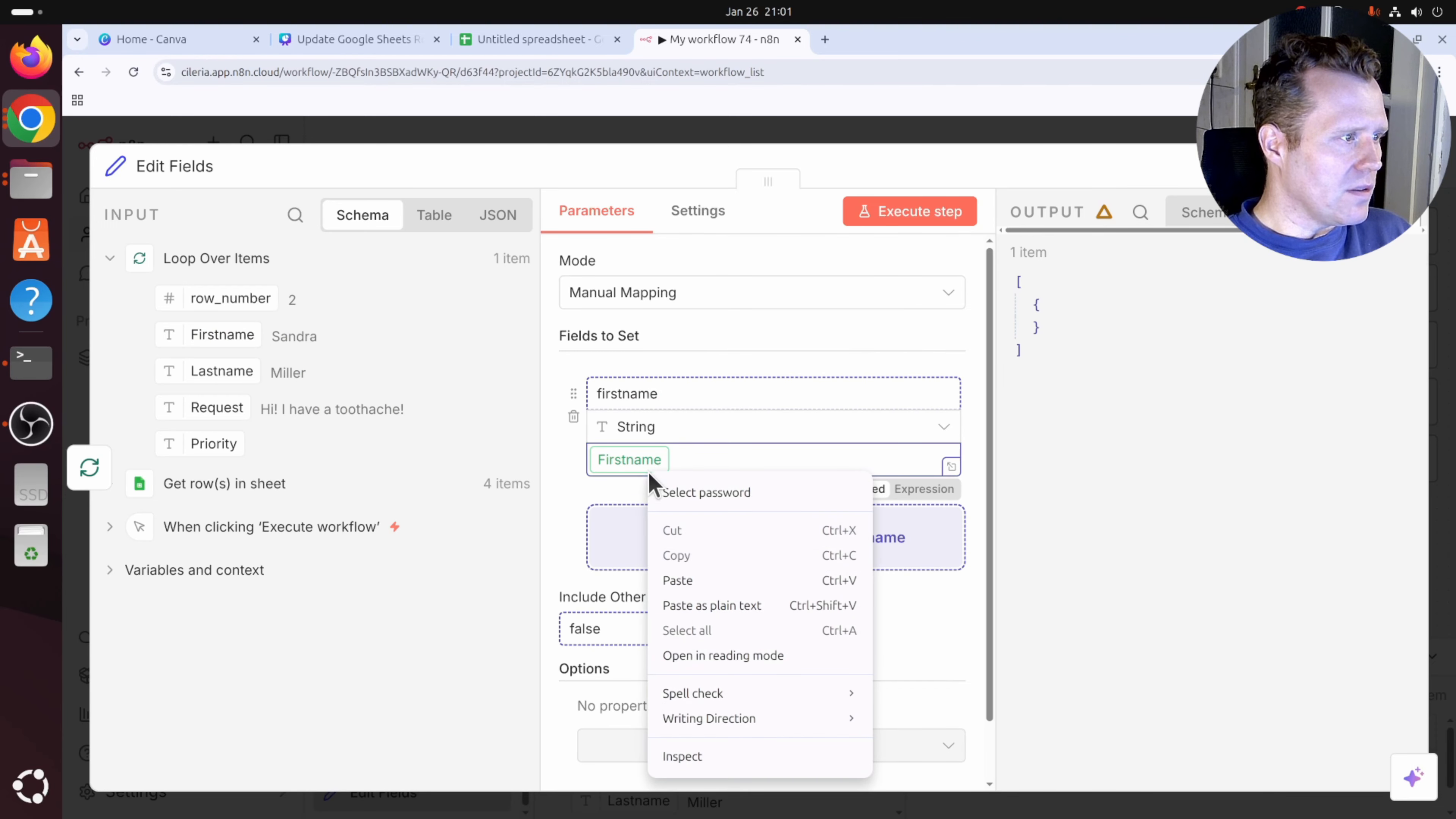
{"action": "left_click", "coordinate": [563, 498]}
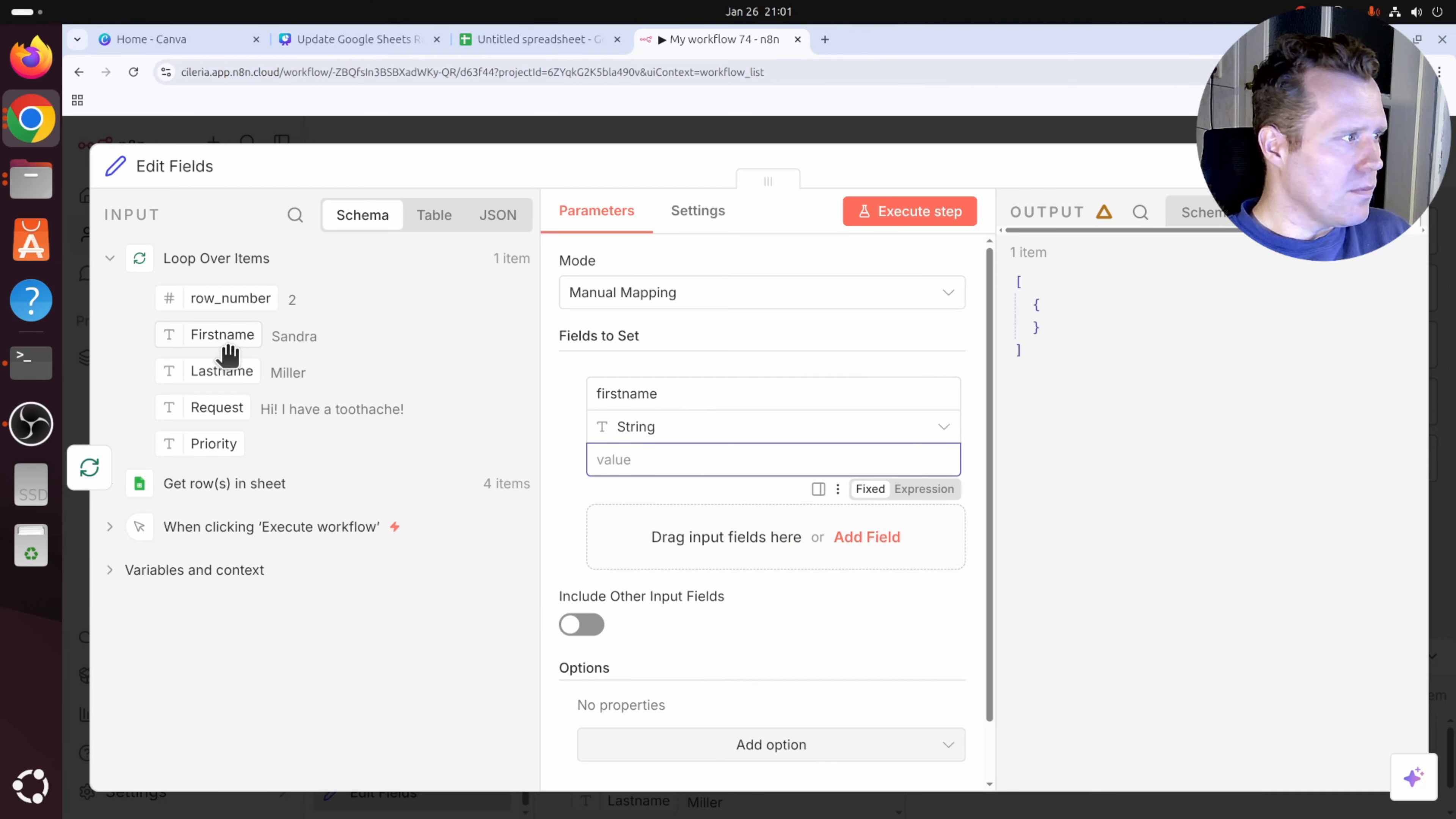
{"action": "left_click_drag", "start_coordinate": [221, 335], "coordinate": [704, 459]}
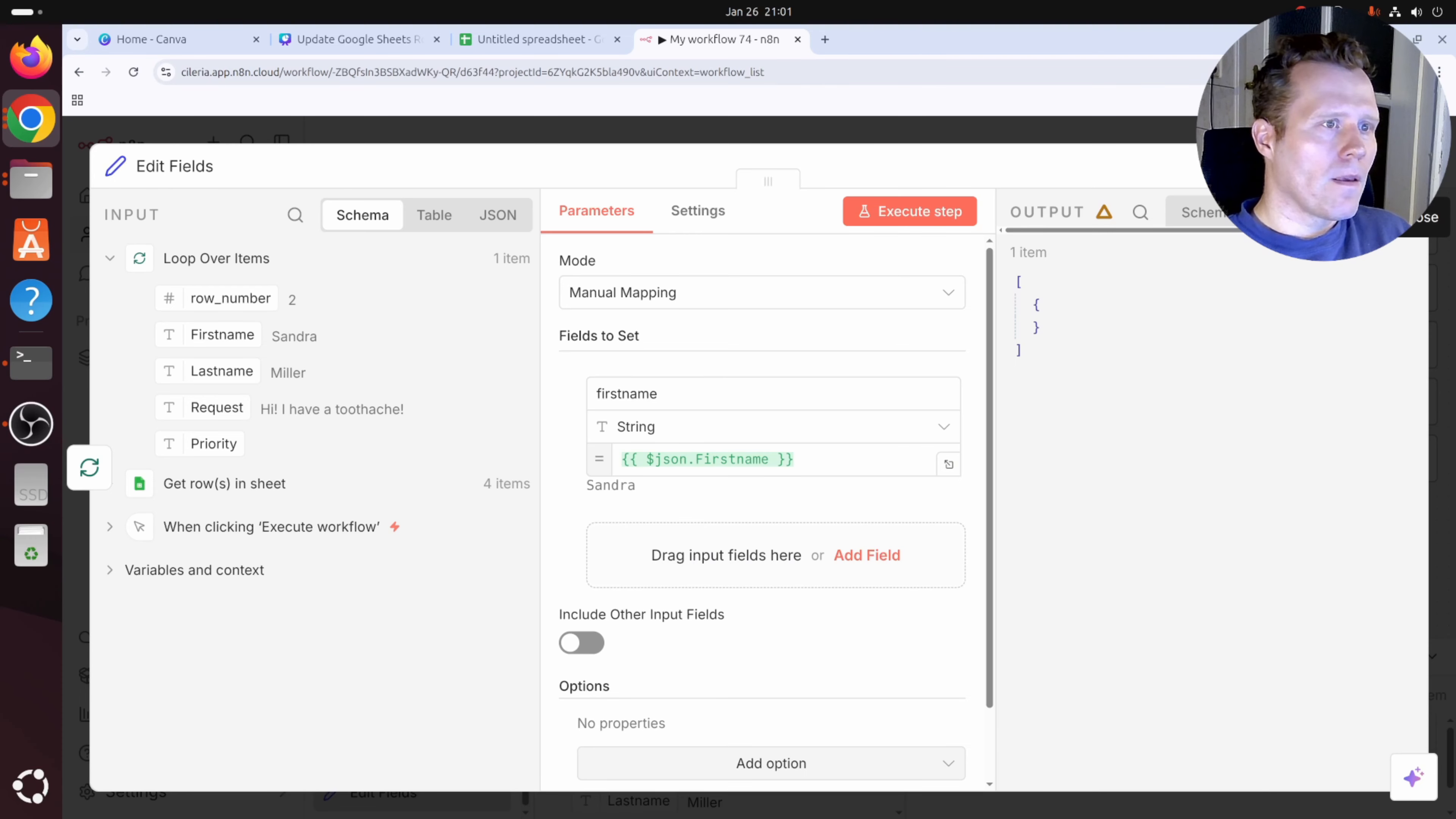
{"action": "left_click", "coordinate": [1412, 167]}
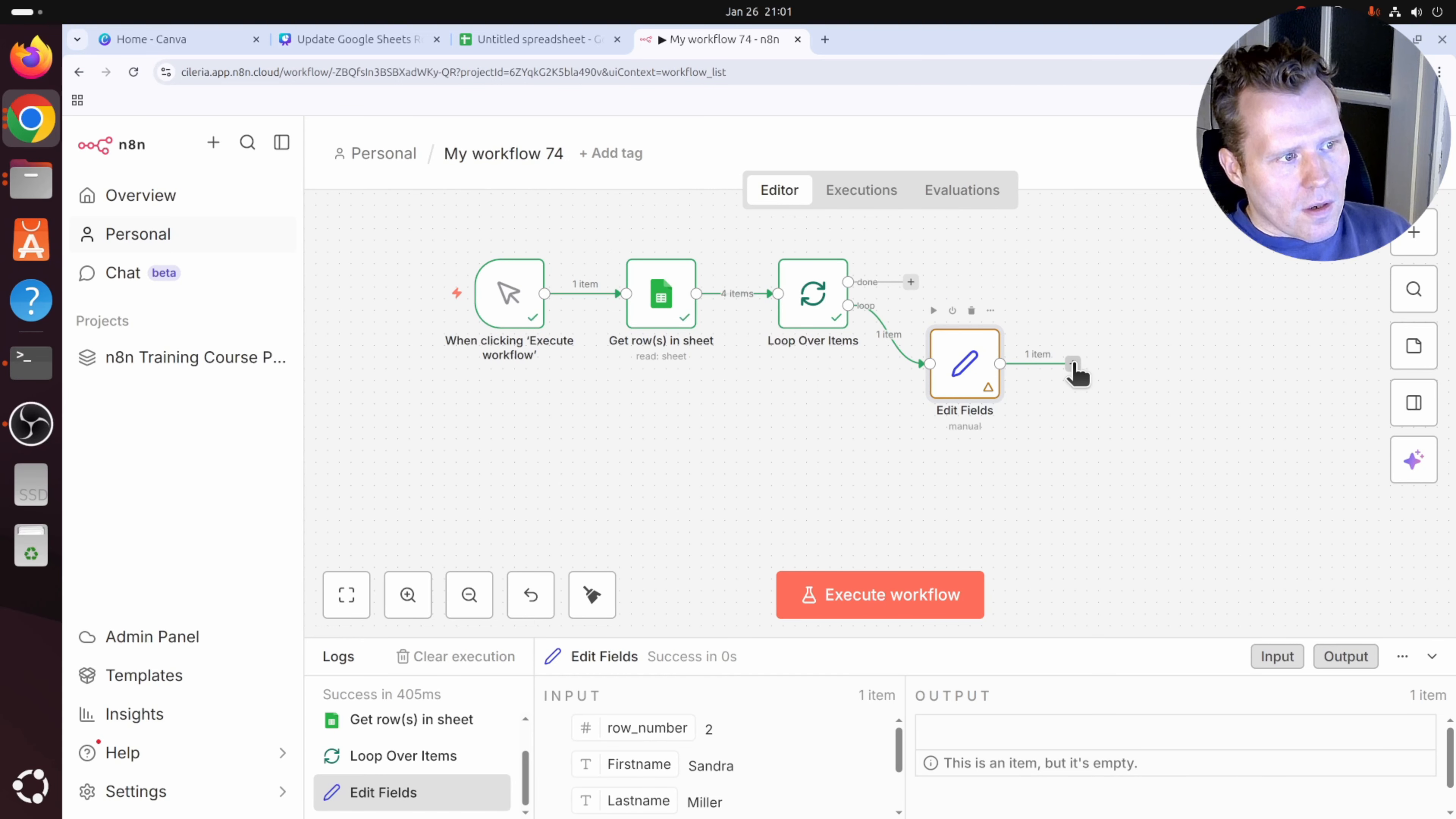
Connect the Edit Fields output back to the Loop Over Items input and execute the whole workflow.
{"action": "left_click_drag", "start_coordinate": [1073, 366], "coordinate": [776, 293]}
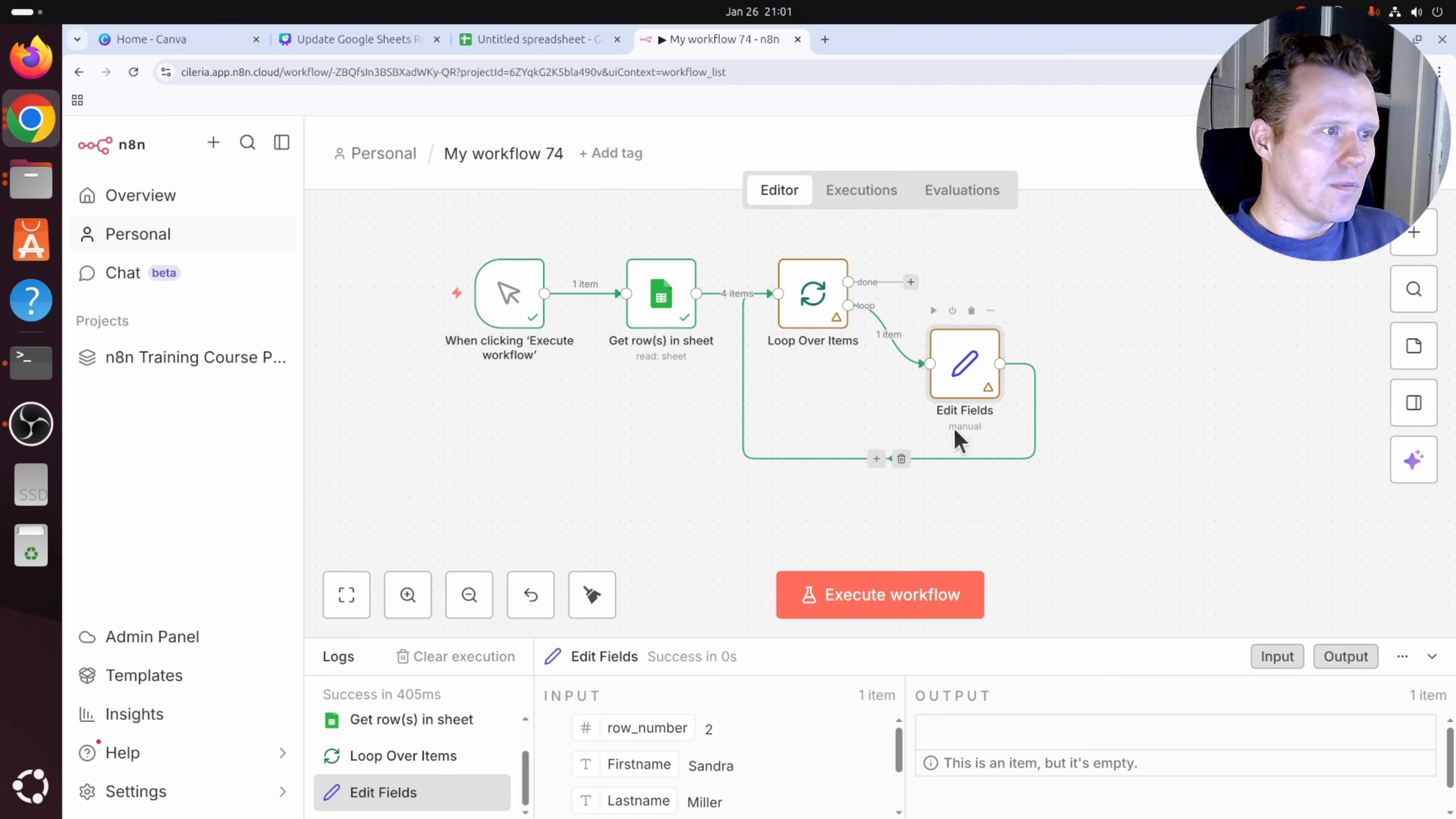
{"action": "key", "text": "alt+Tab"}
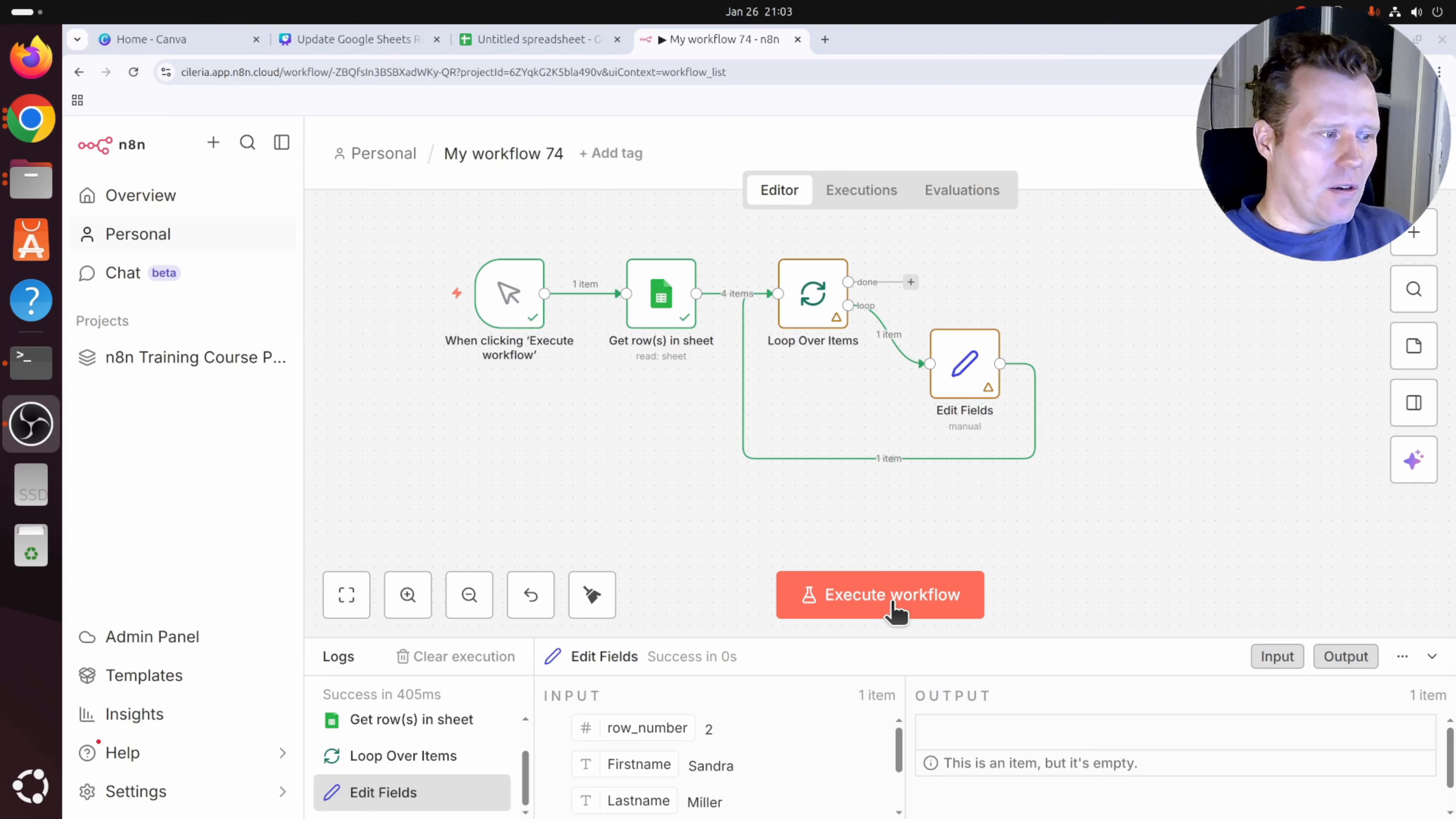
{"action": "left_click", "coordinate": [889, 606]}
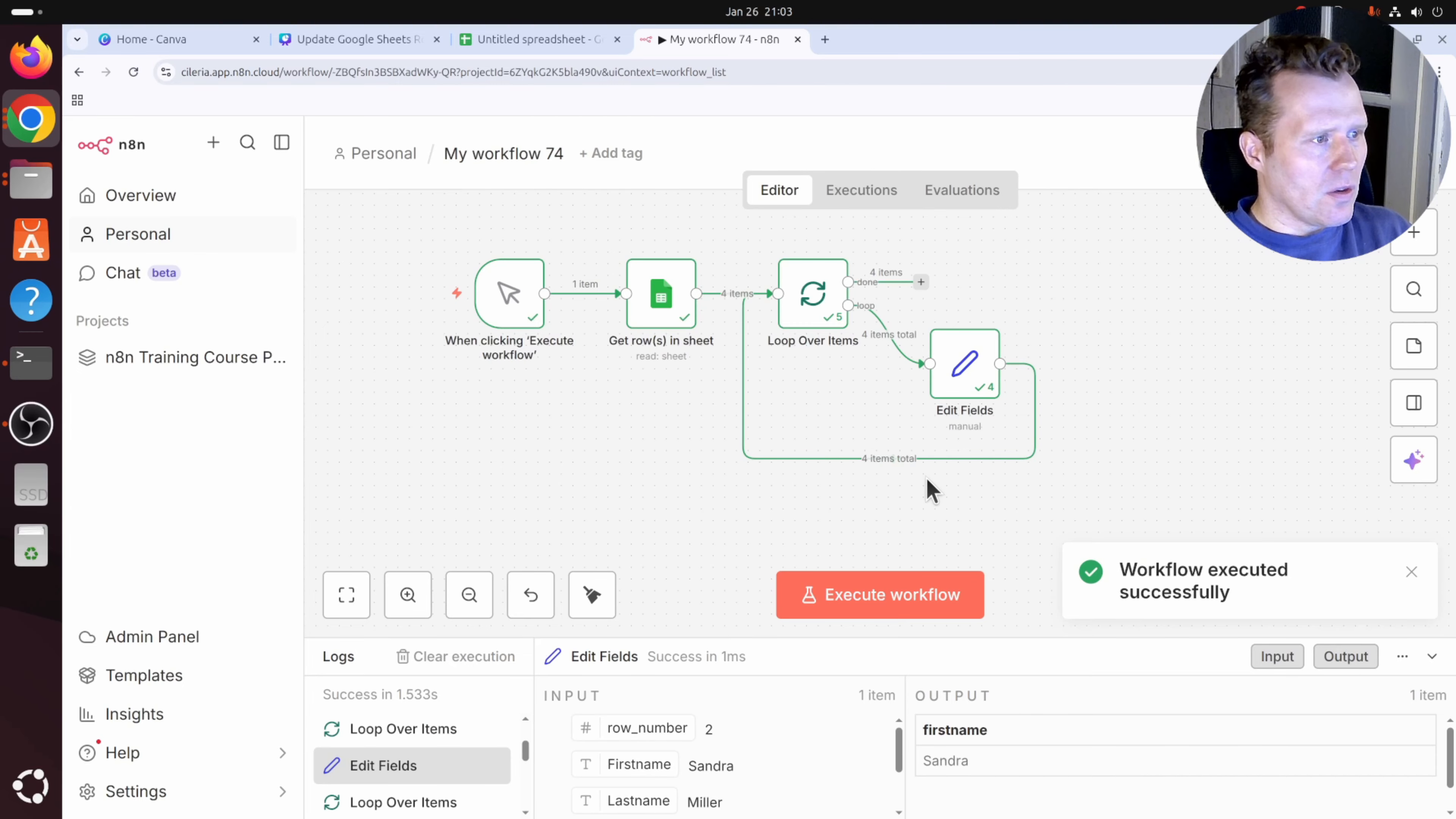
Examine each Edit Fields run in the execution logs and compare the firstname outputs with the spreadsheet rows.
{"action": "left_click_drag", "start_coordinate": [719, 637], "coordinate": [717, 408]}
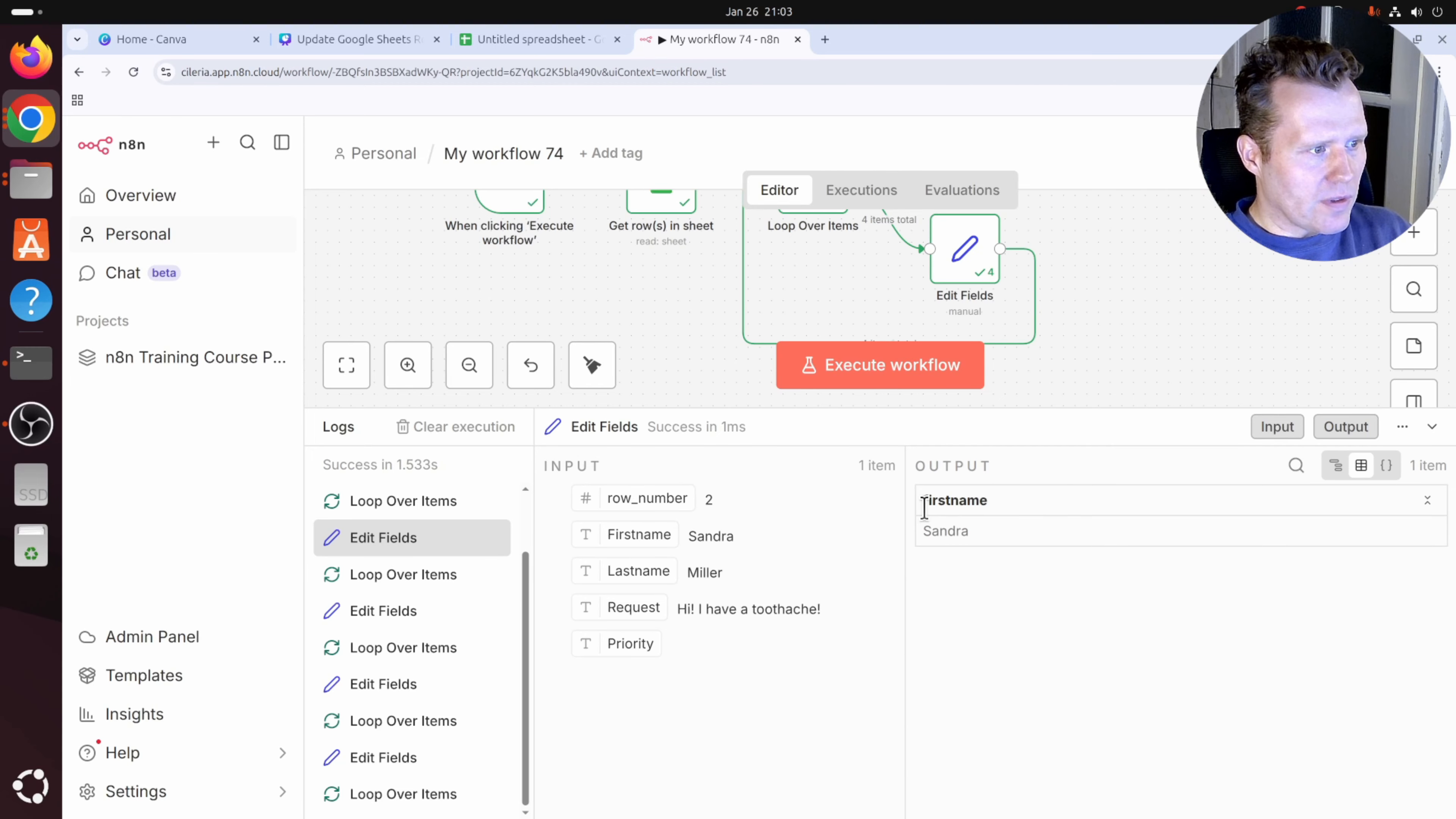
{"action": "left_click_drag", "start_coordinate": [922, 499], "coordinate": [991, 501]}
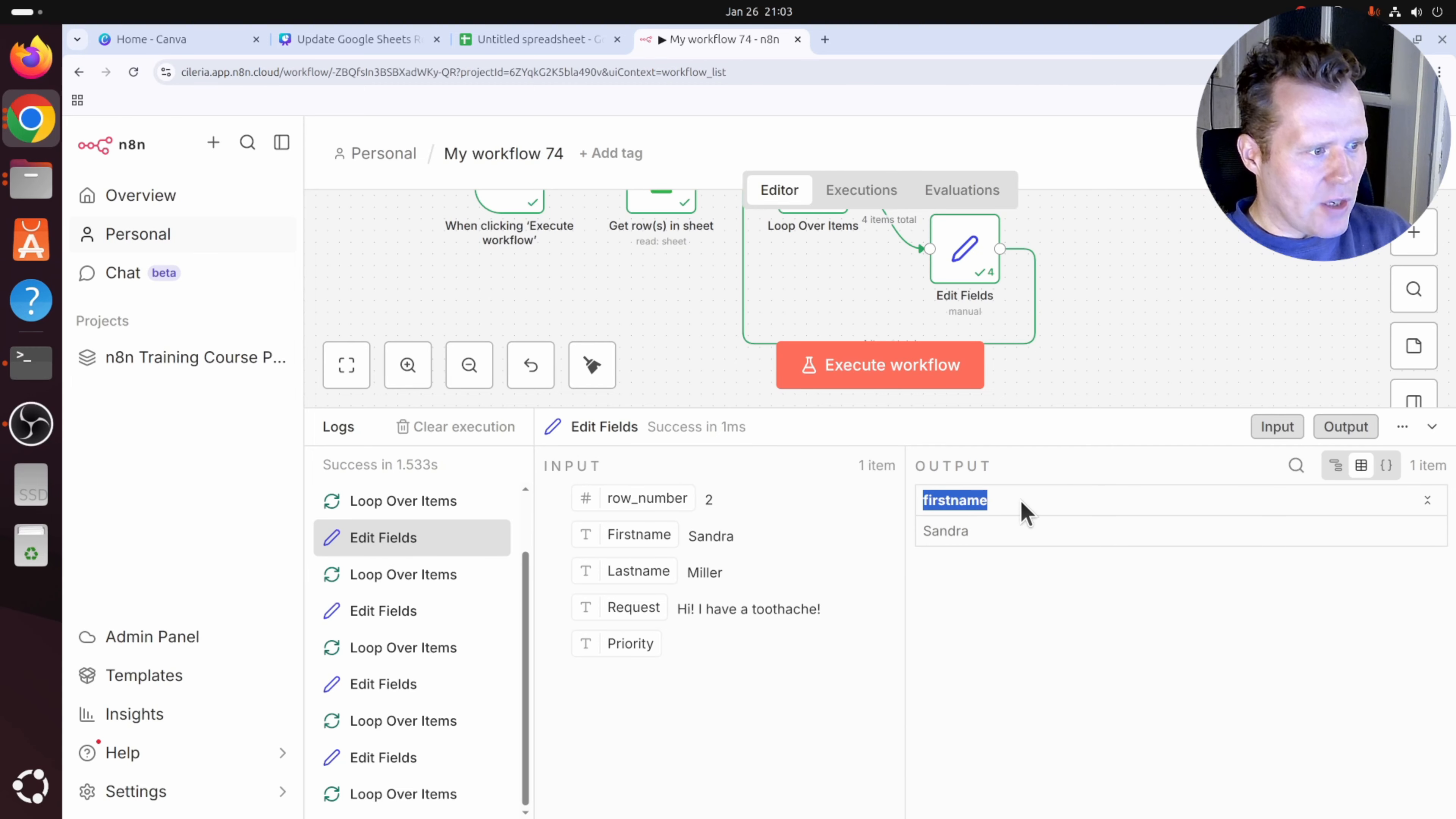
{"action": "left_click", "coordinate": [549, 39]}
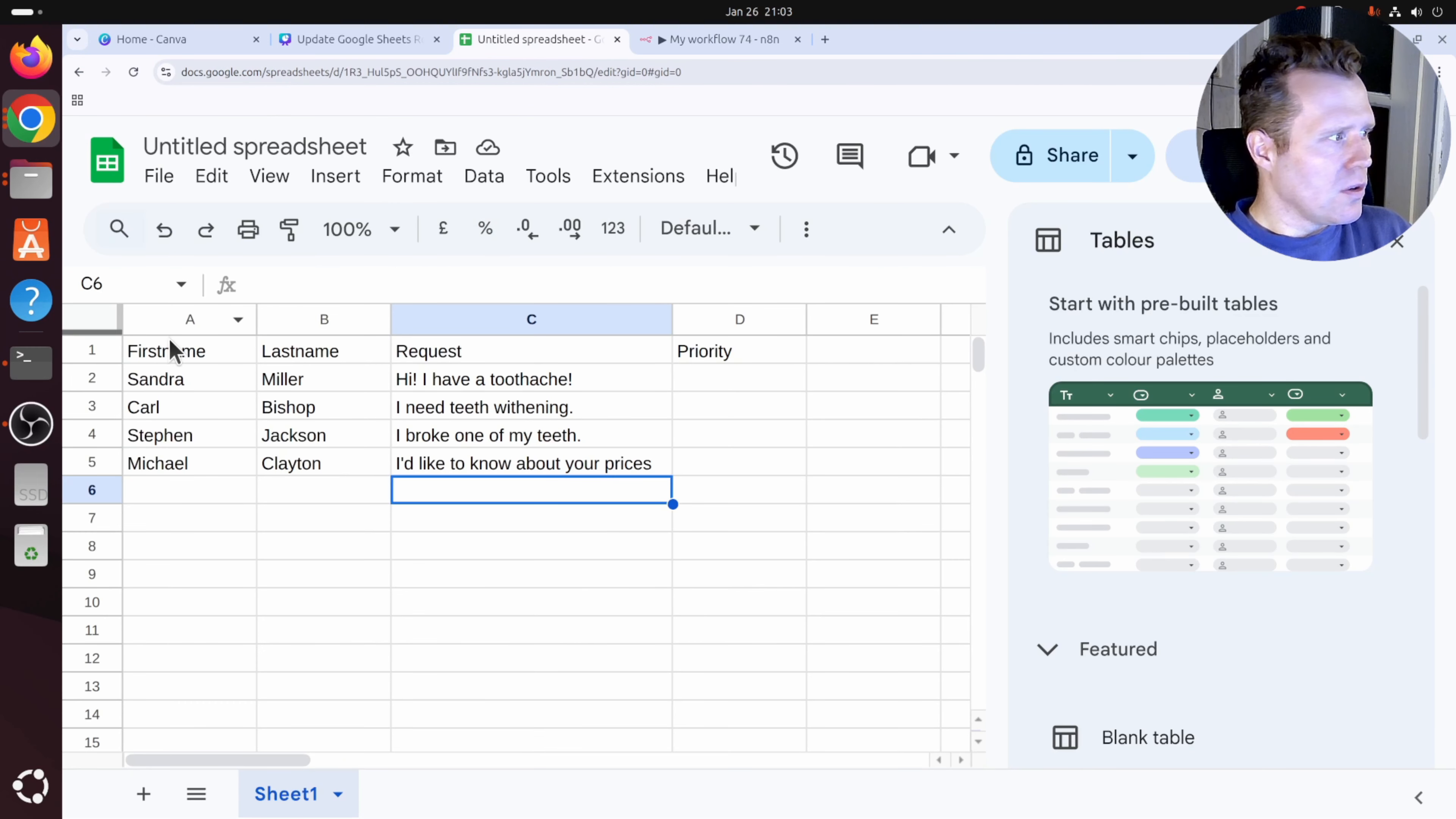
{"action": "left_click", "coordinate": [717, 39]}
{"action": "left_click", "coordinate": [423, 611]}
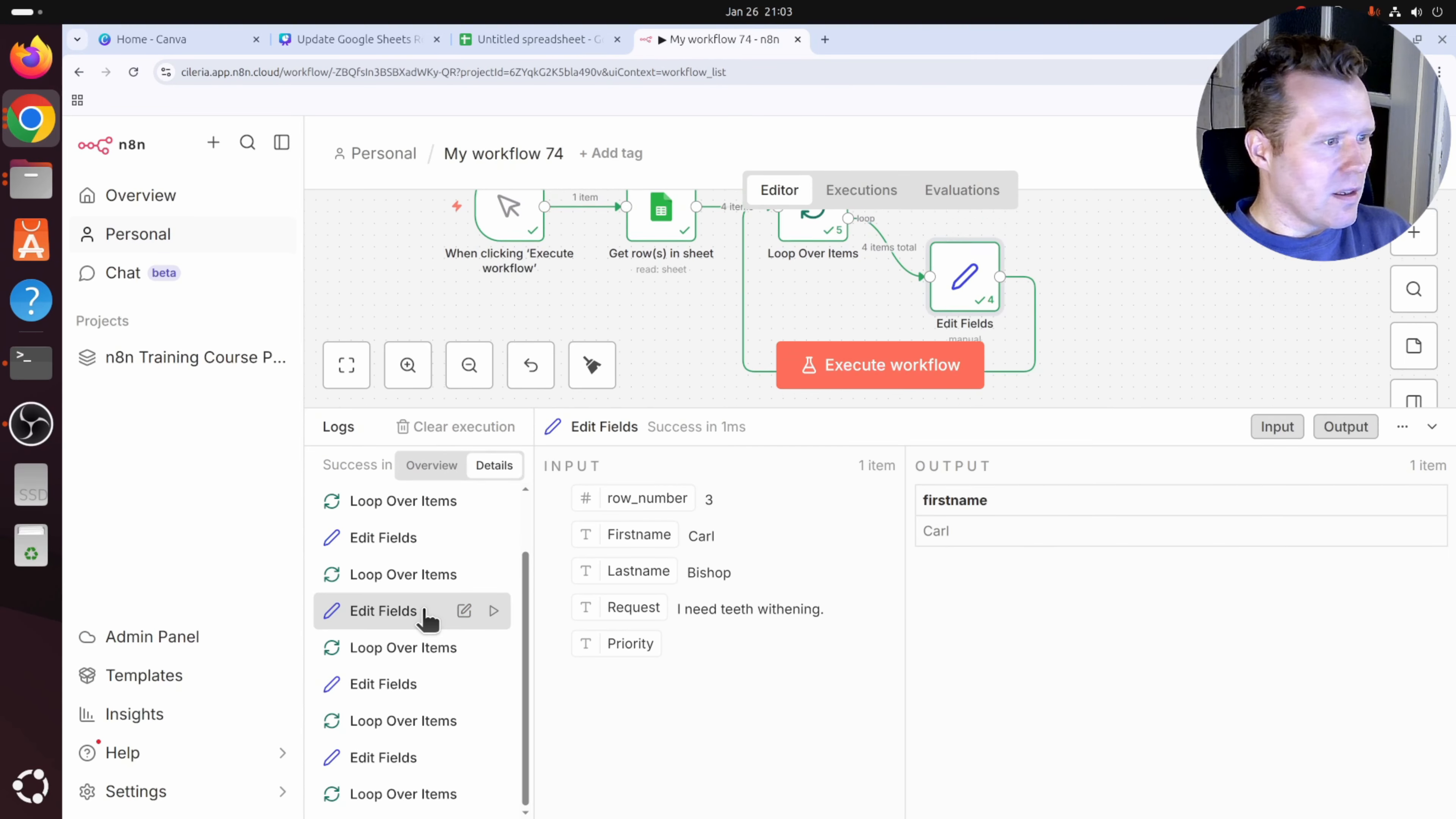
{"action": "left_click", "coordinate": [408, 688]}
{"action": "left_click", "coordinate": [401, 763]}
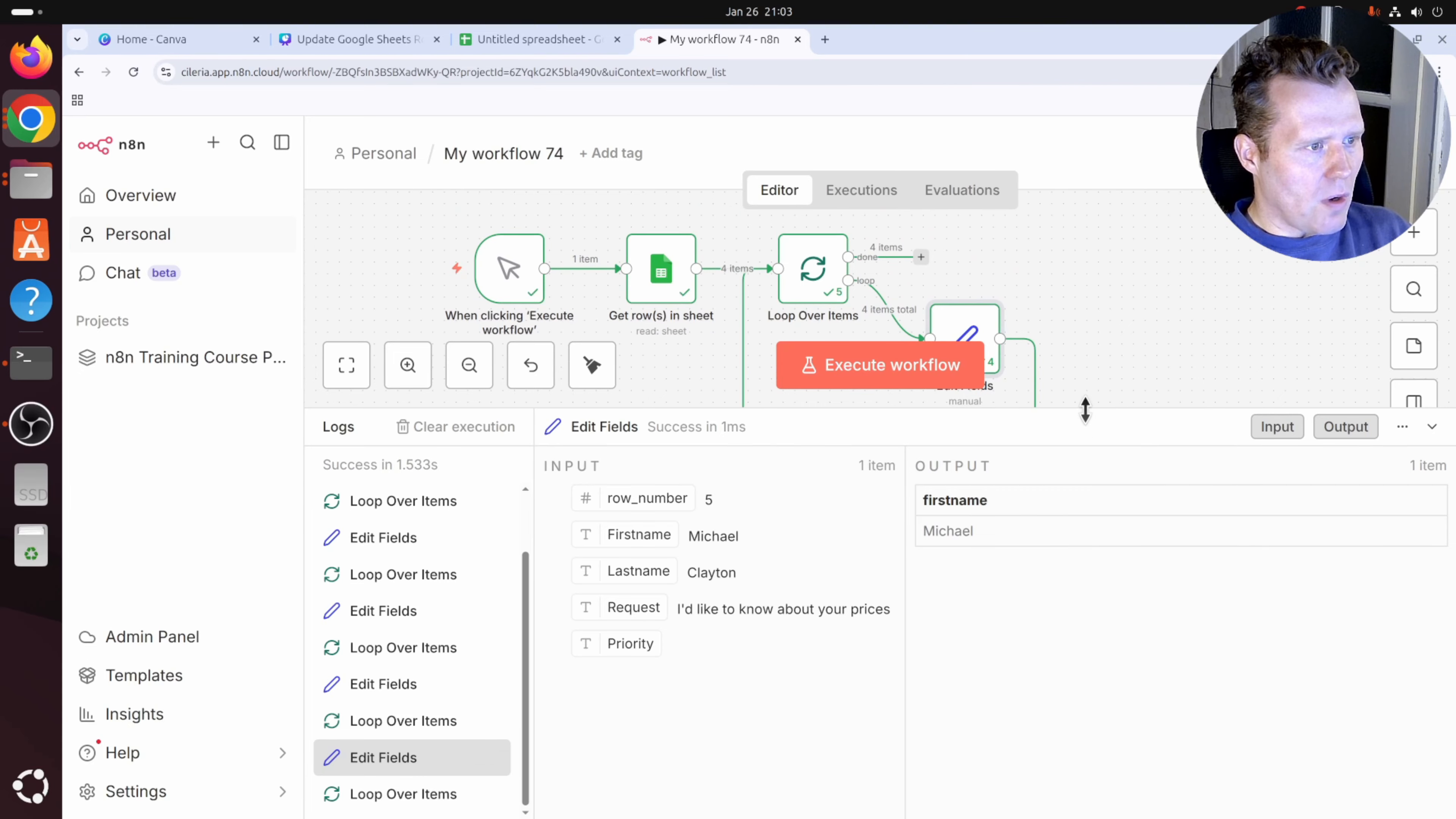
{"action": "left_click_drag", "start_coordinate": [1085, 410], "coordinate": [1134, 623]}
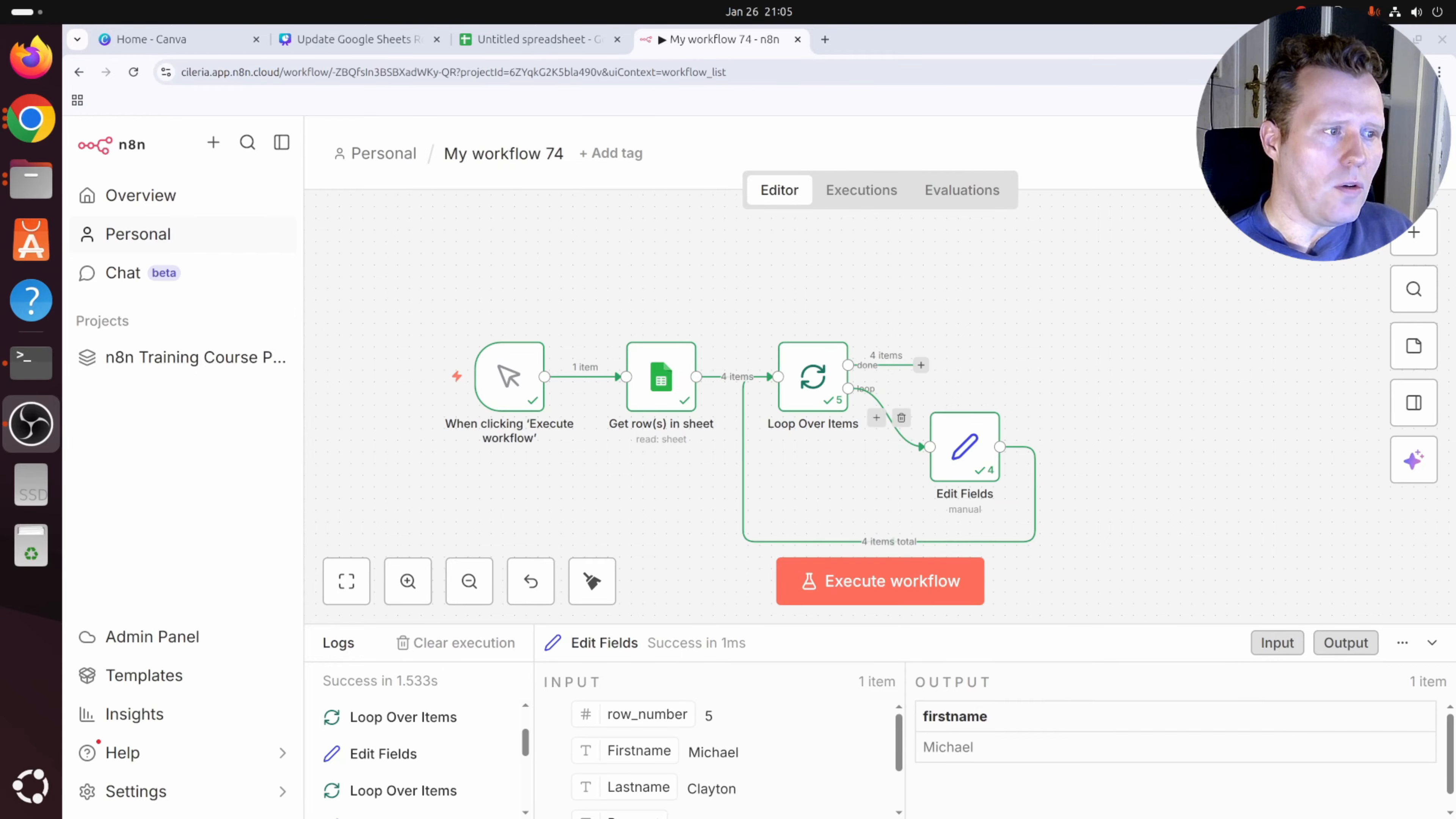
Remove the connection between the loop output and Edit Fields, and move the Edit Fields node farther away to make room.
{"action": "scroll", "coordinate": [1121, 387], "scroll_direction": "down", "scroll_amount": 2}
{"action": "scroll", "coordinate": [1121, 387], "scroll_direction": "right", "scroll_amount": 1}
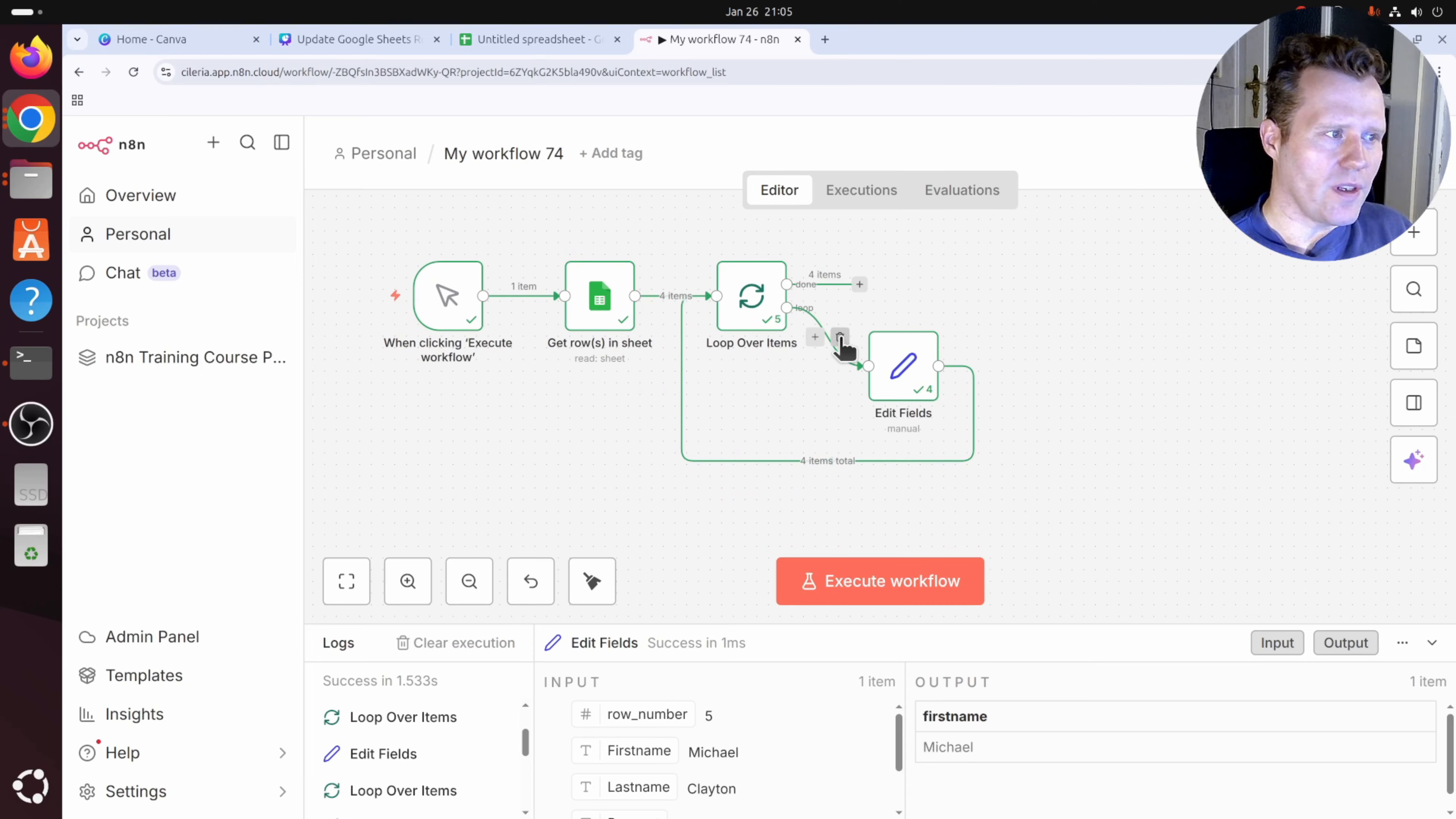
{"action": "left_click", "coordinate": [840, 339]}
{"action": "left_click_drag", "start_coordinate": [901, 366], "coordinate": [1156, 436]}
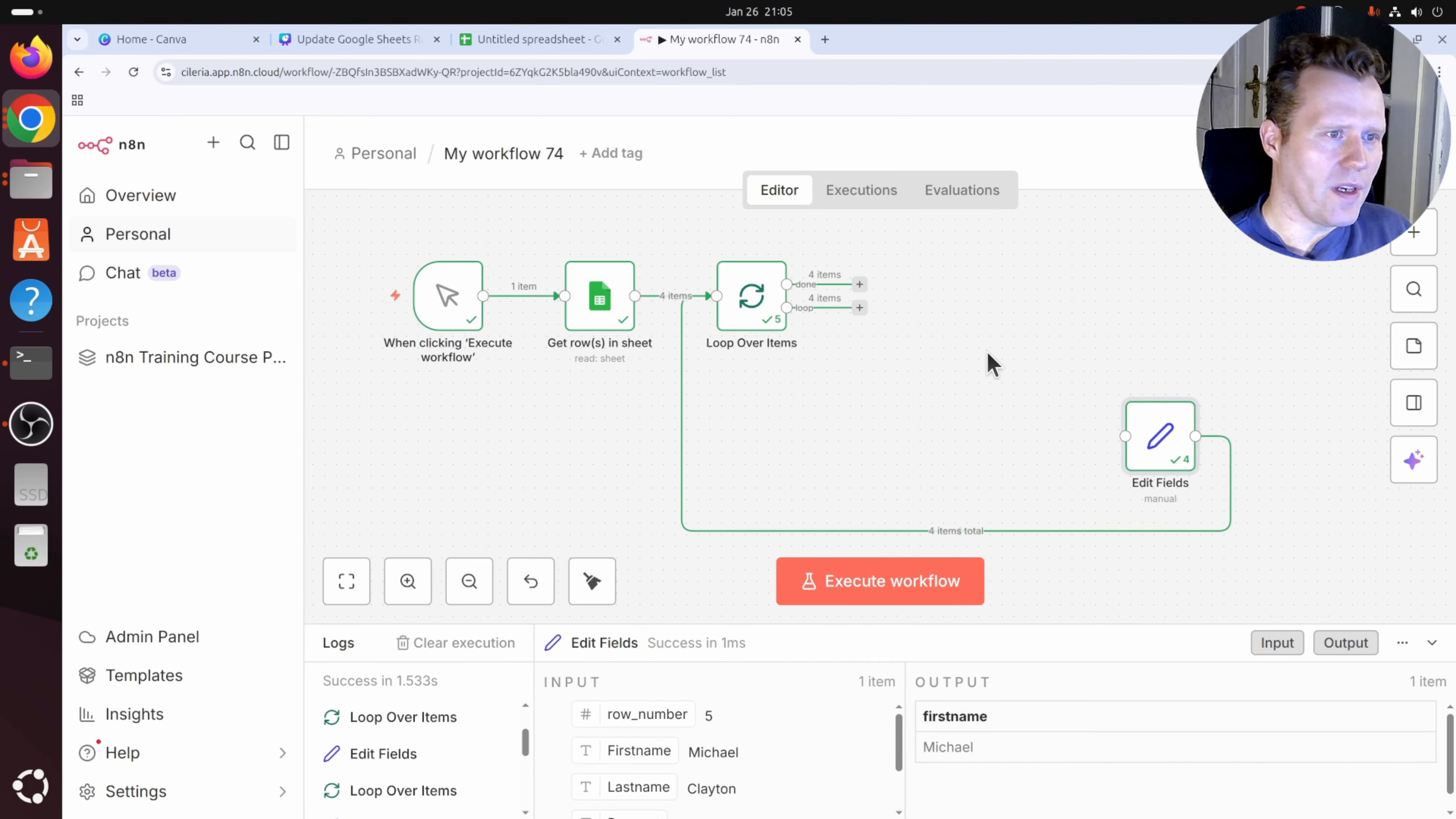
Add a Basic LLM Chain node to the loop output of Loop Over Items.
{"action": "left_click", "coordinate": [859, 307]}
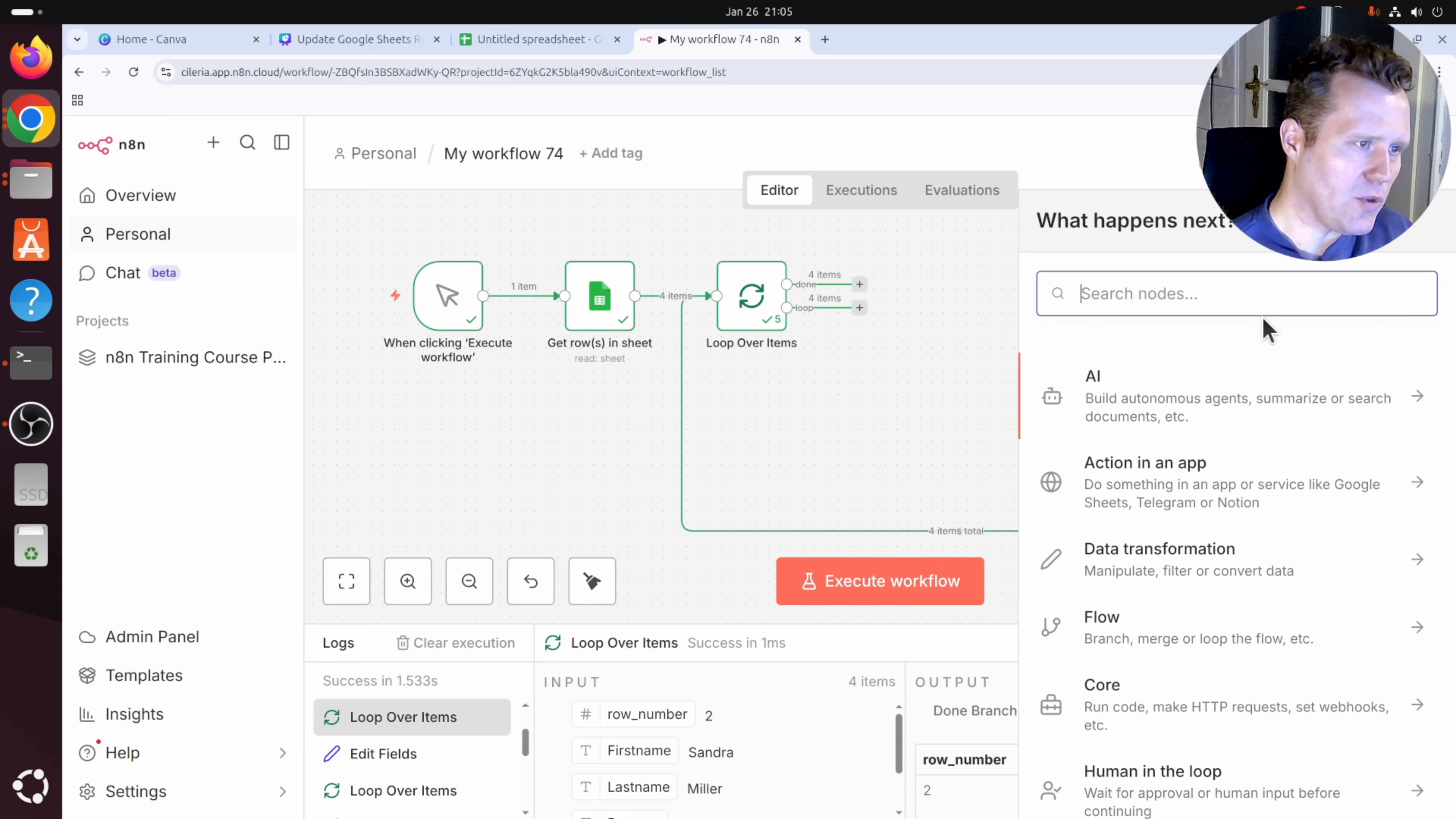
{"action": "type", "text": "lm"}
{"action": "key", "text": "BackSpace"}
{"action": "type", "text": "lm"}
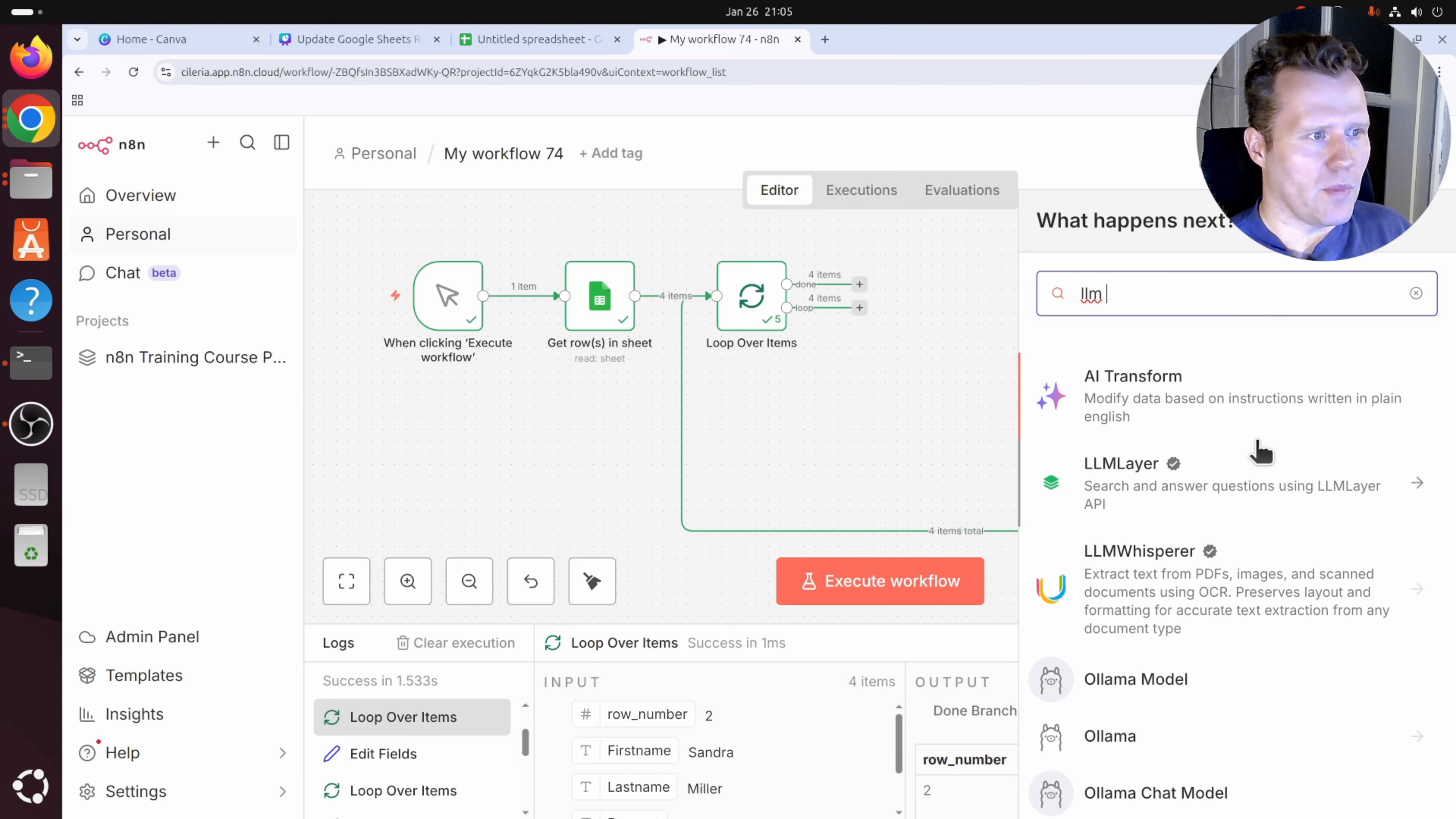
{"action": "type", "text": " cha"}
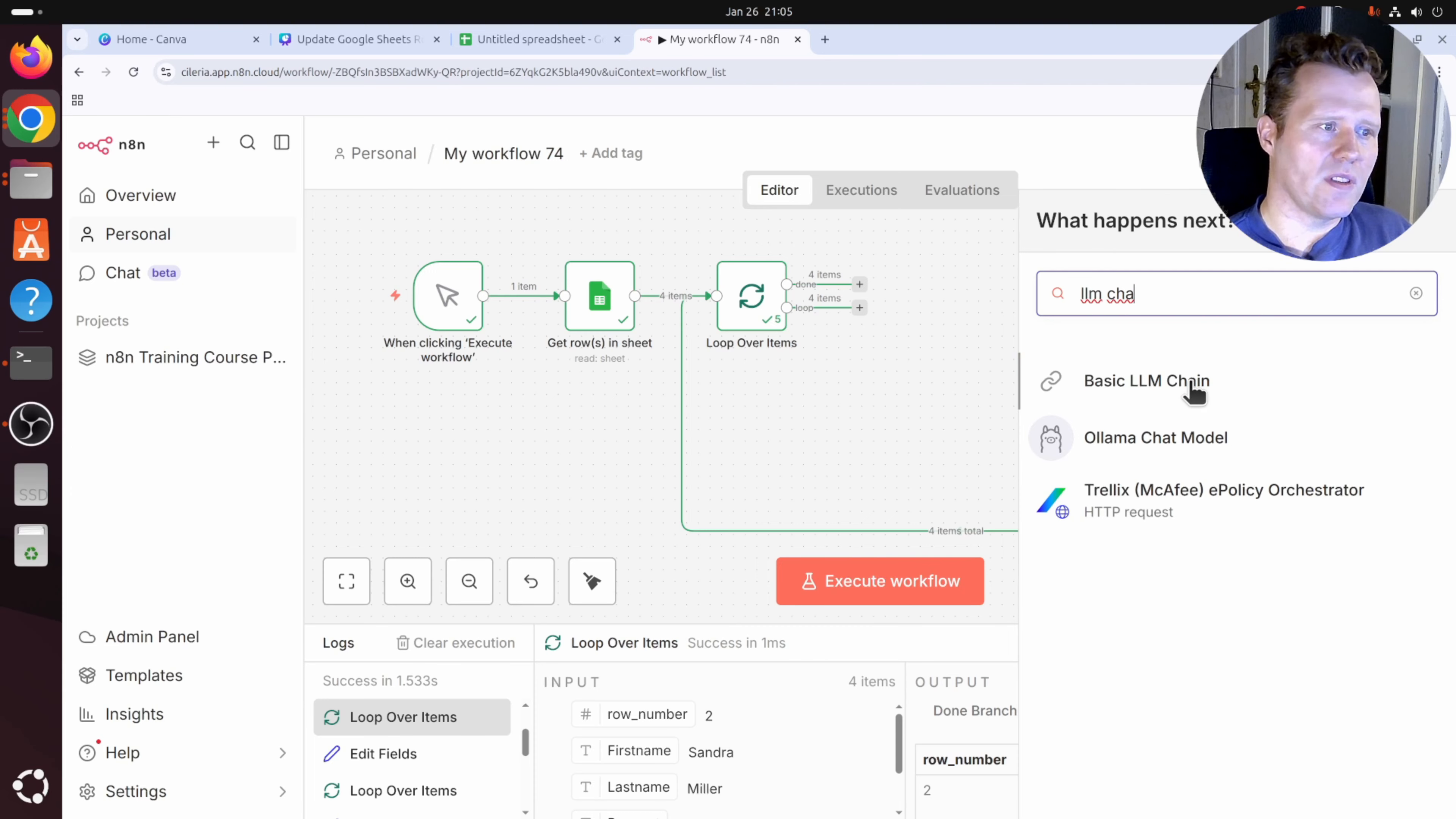
{"action": "left_click", "coordinate": [1192, 390]}
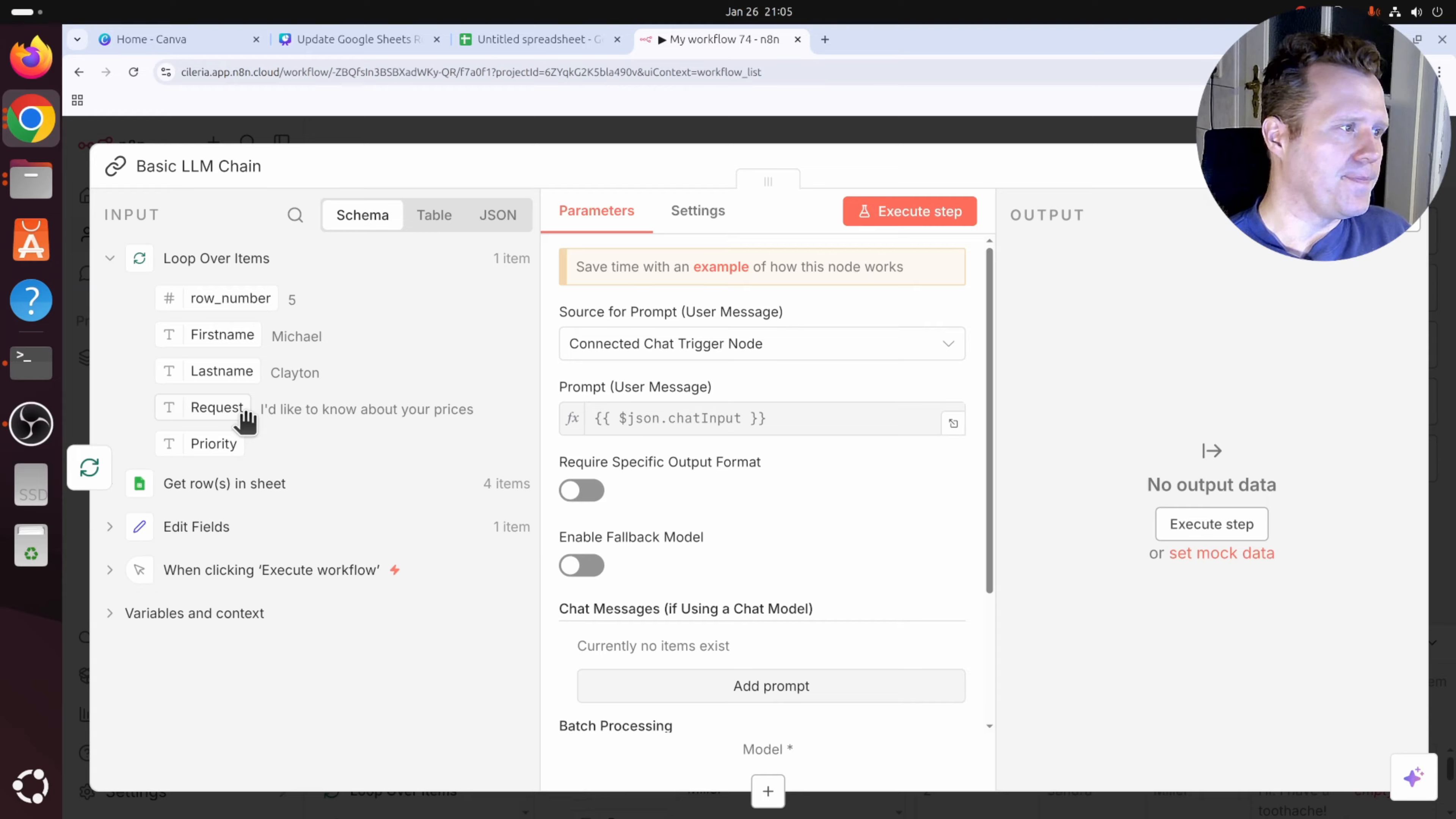
Set the user message prompt source to Define below and start the prompt with "# Task You are an assistant in a dental clinic. Prioritize the request.".
{"action": "left_click", "coordinate": [688, 344]}
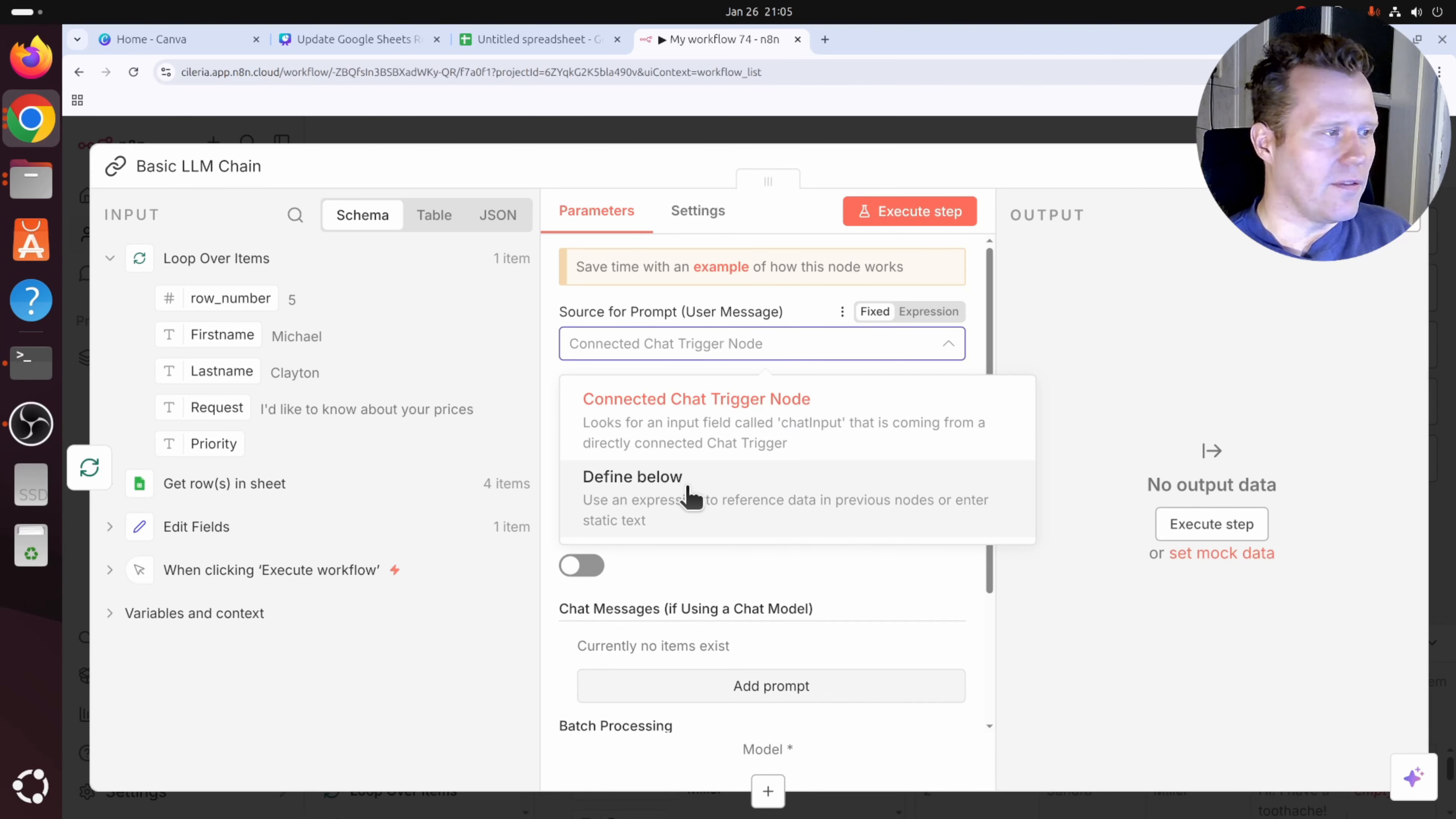
{"action": "left_click", "coordinate": [633, 485]}
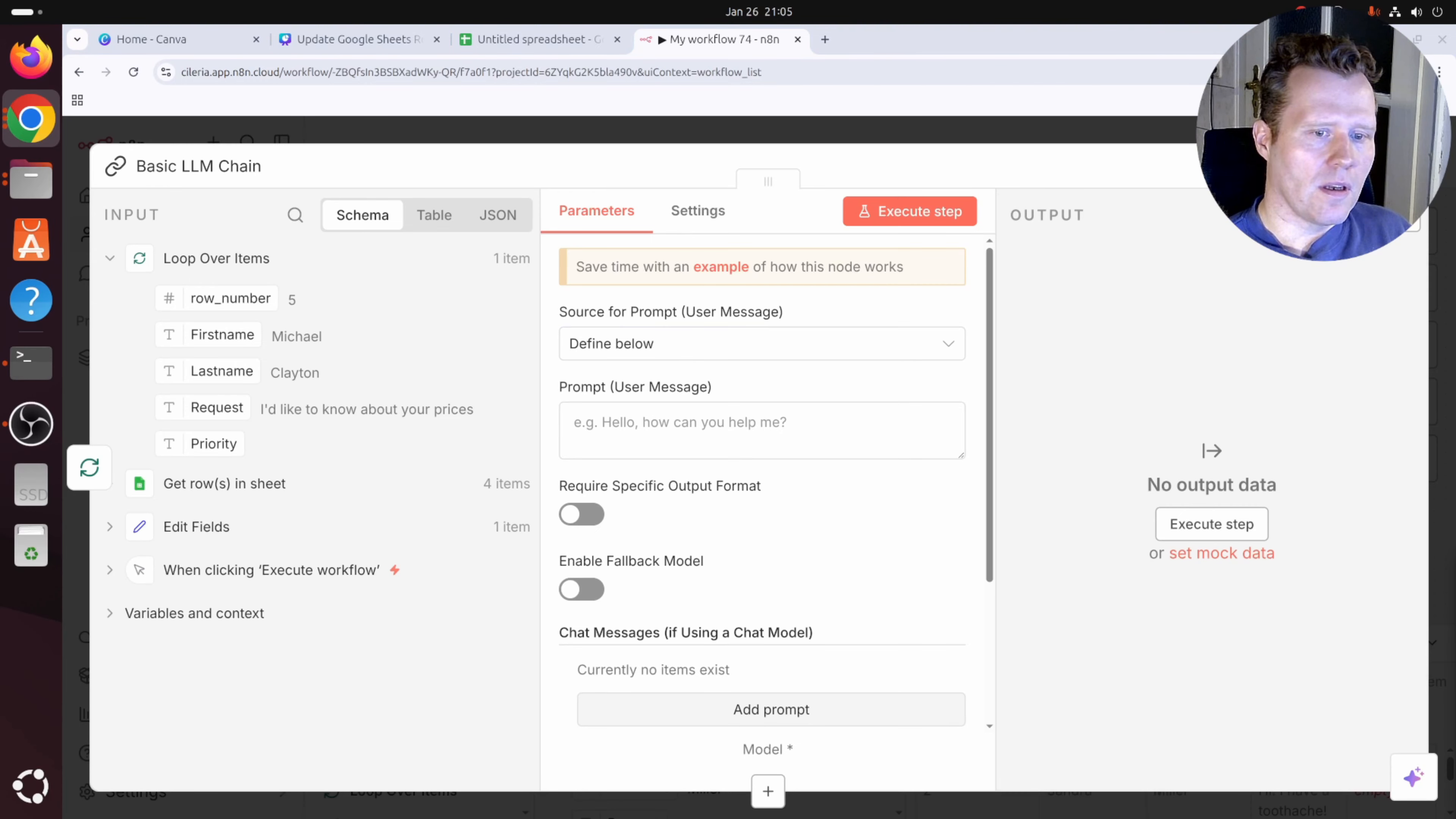
{"action": "left_click", "coordinate": [716, 430]}
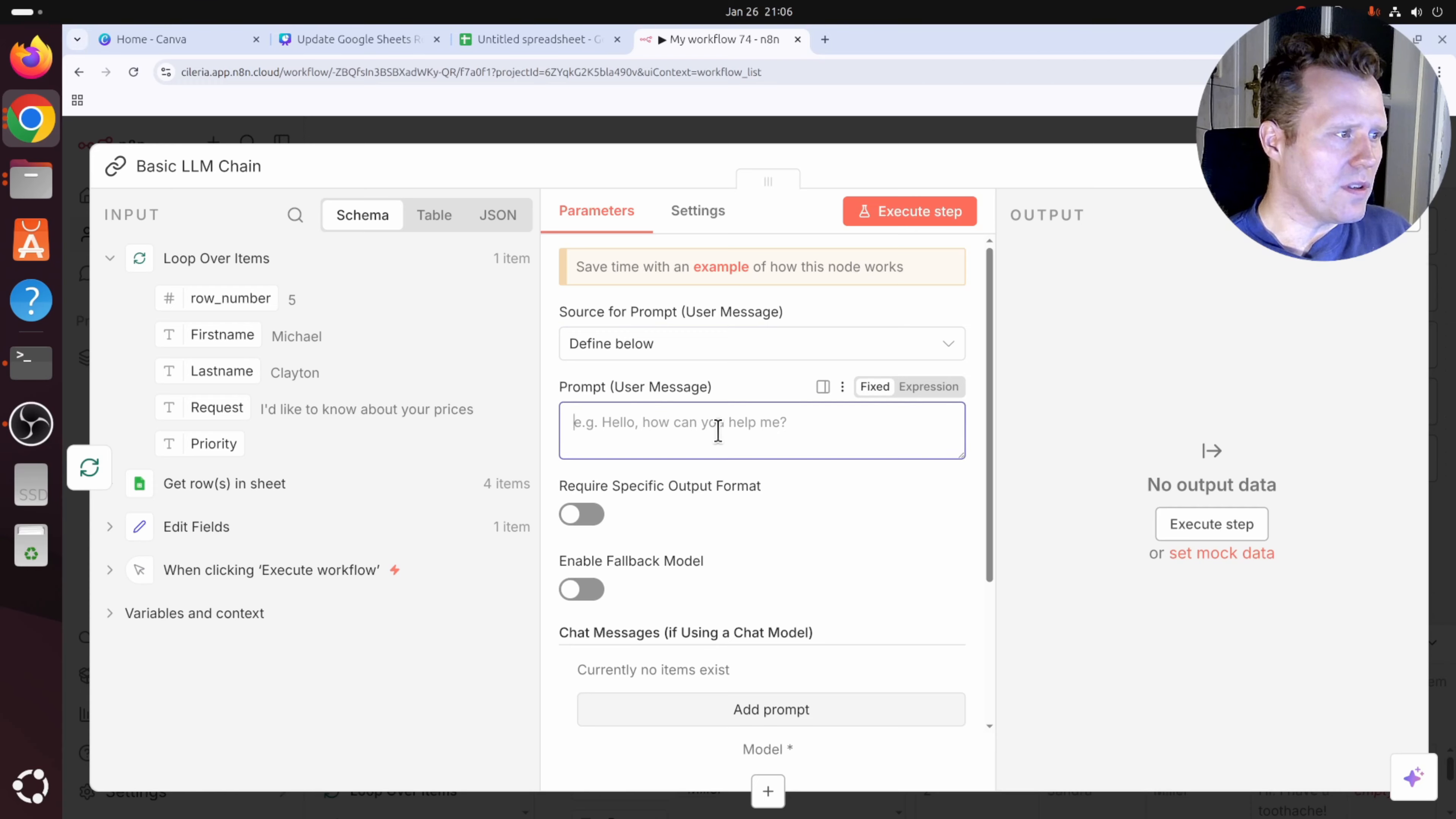
{"action": "type", "text": "# Tas"}
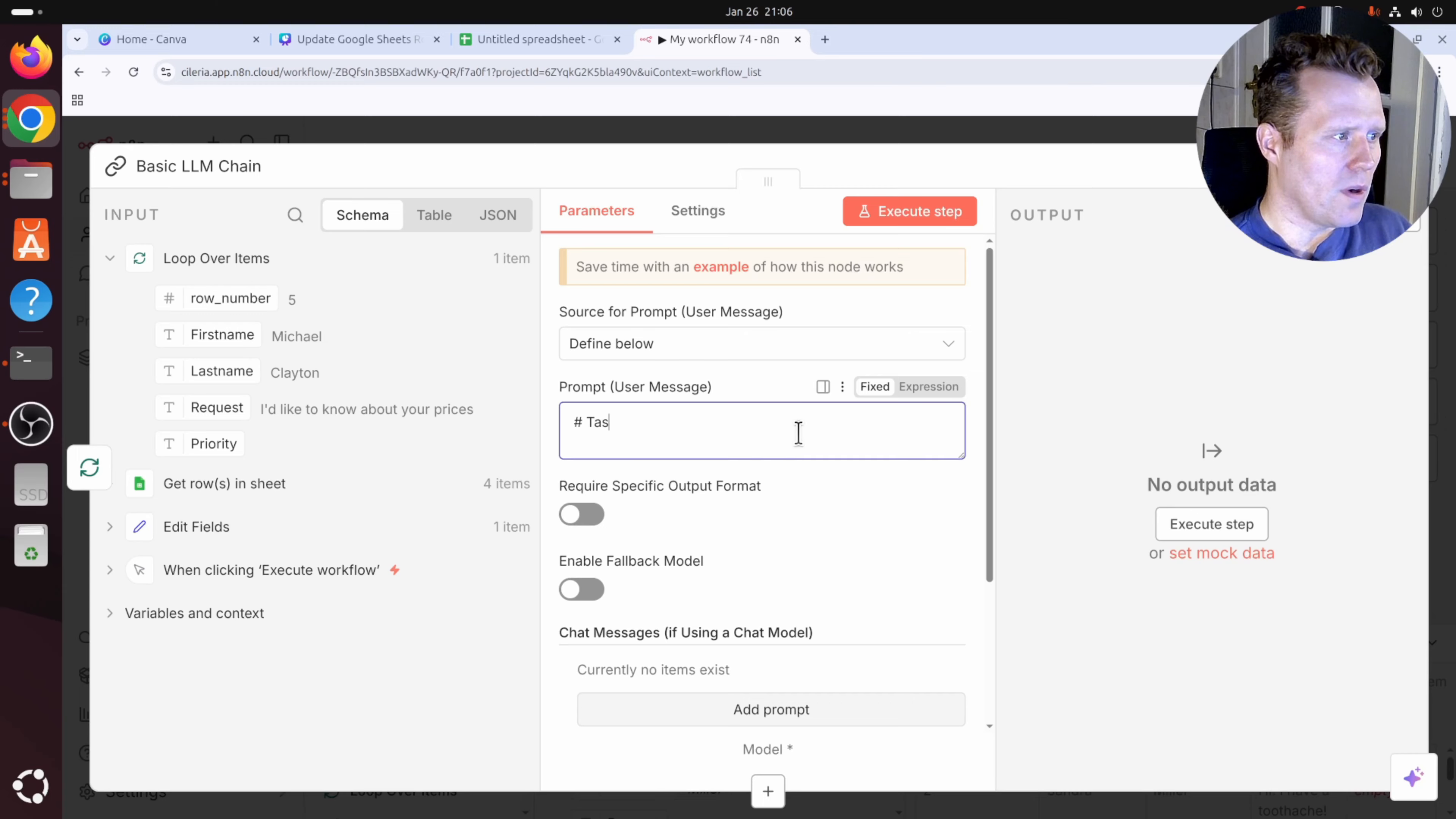
{"action": "type", "text": "k Yo"}
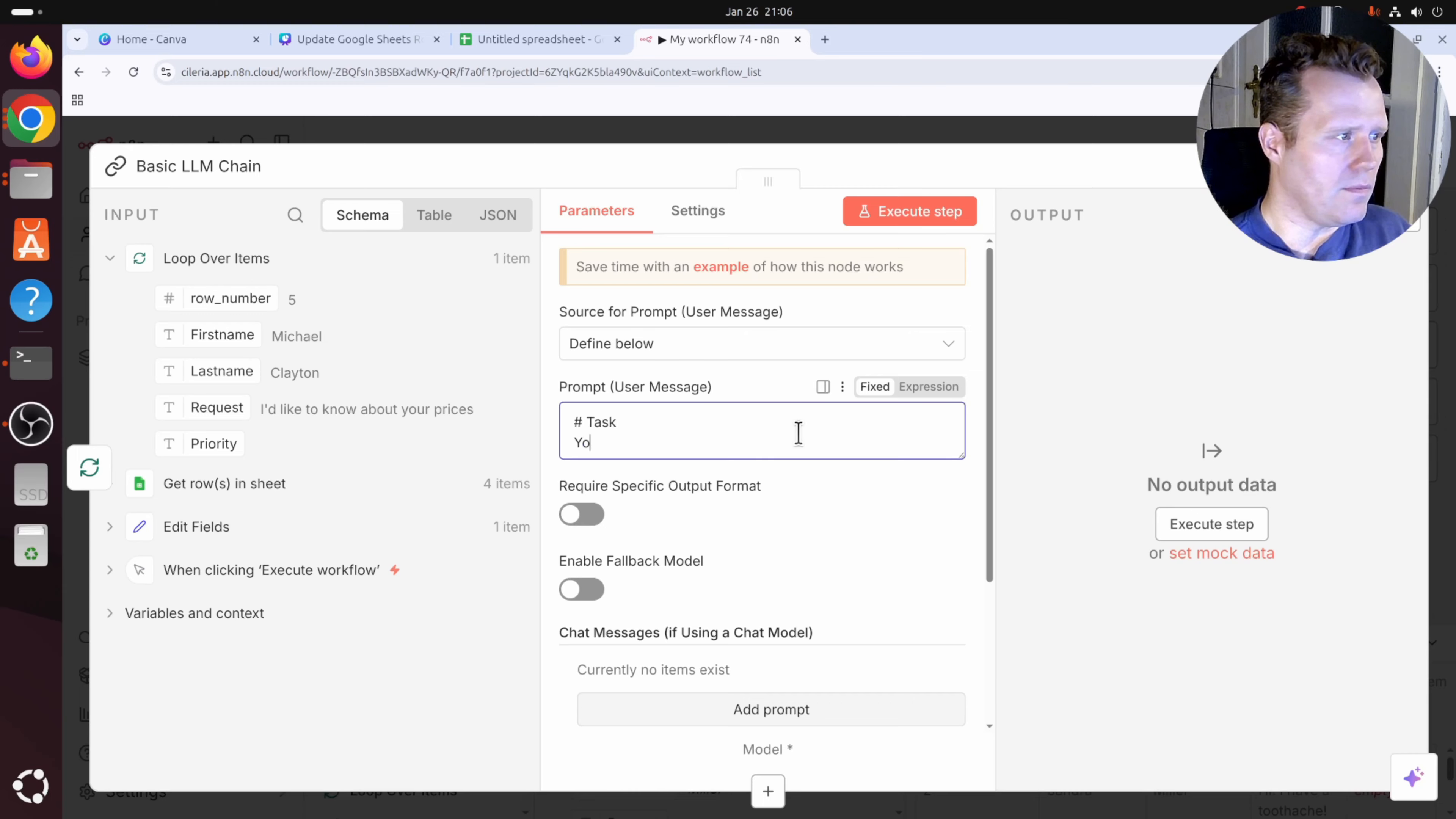
{"action": "type", "text": "u are an assi"}
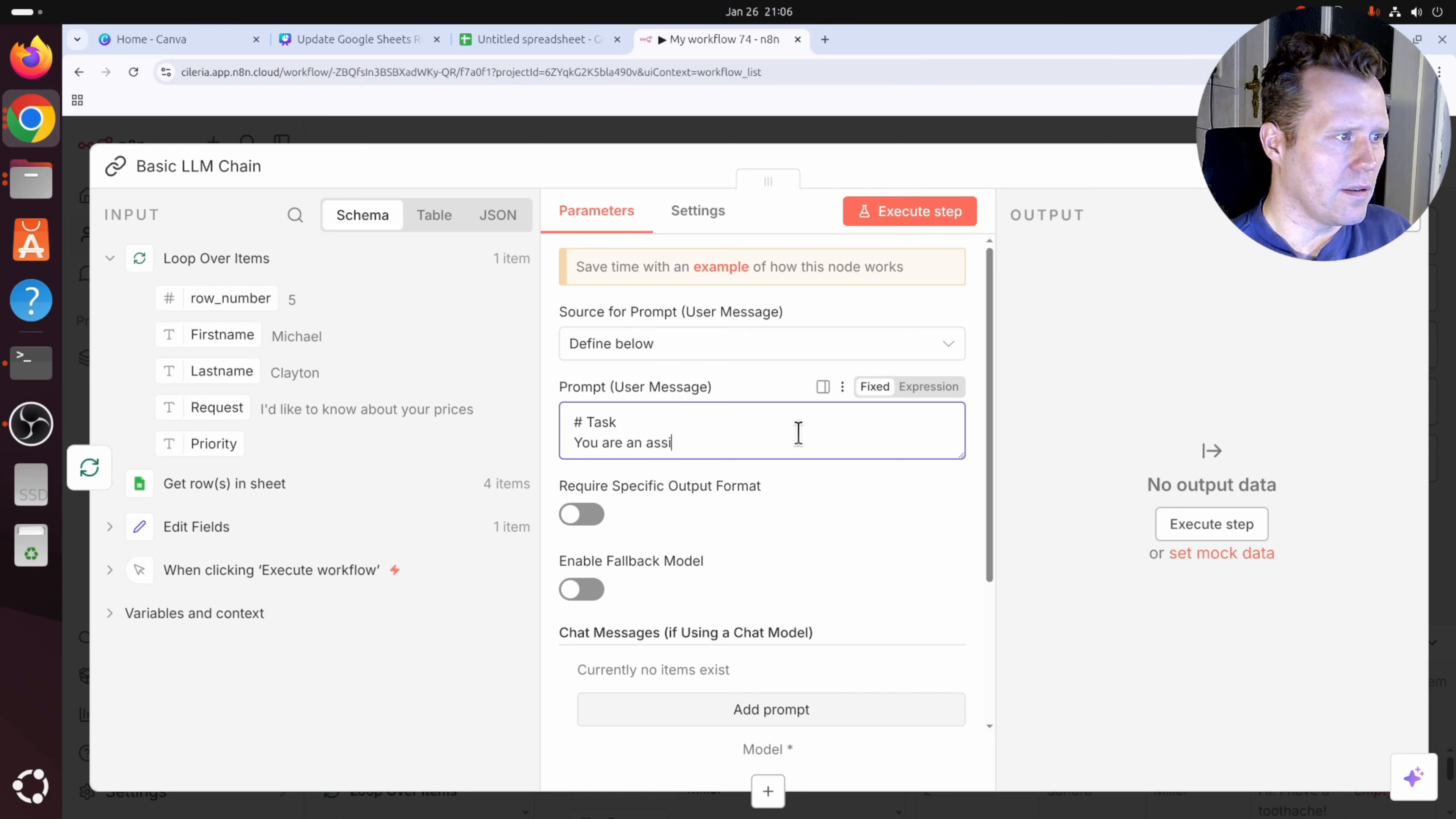
{"action": "type", "text": "stant i"}
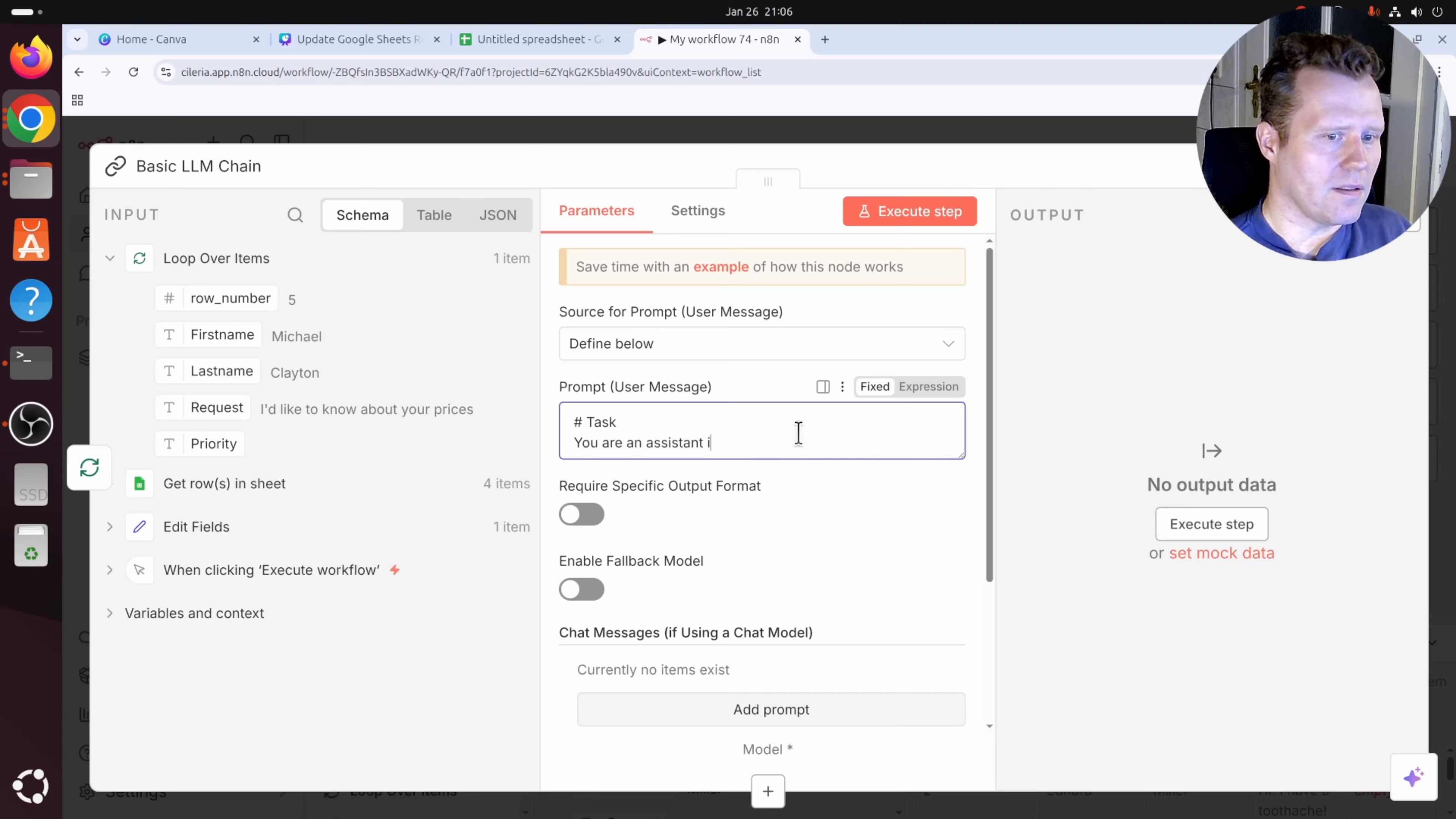
{"action": "type", "text": "n a dental "}
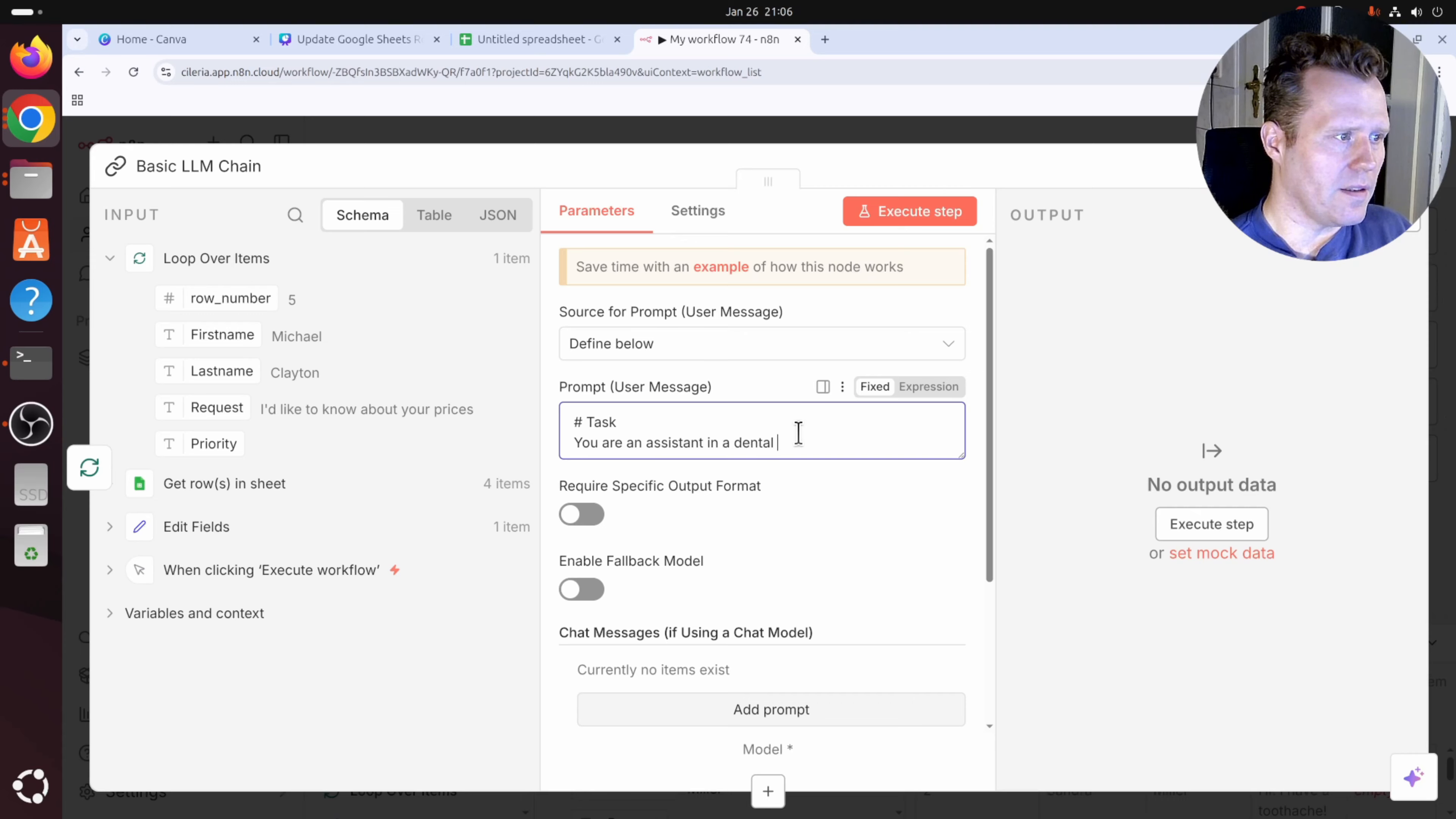
{"action": "type", "text": "clinic"}
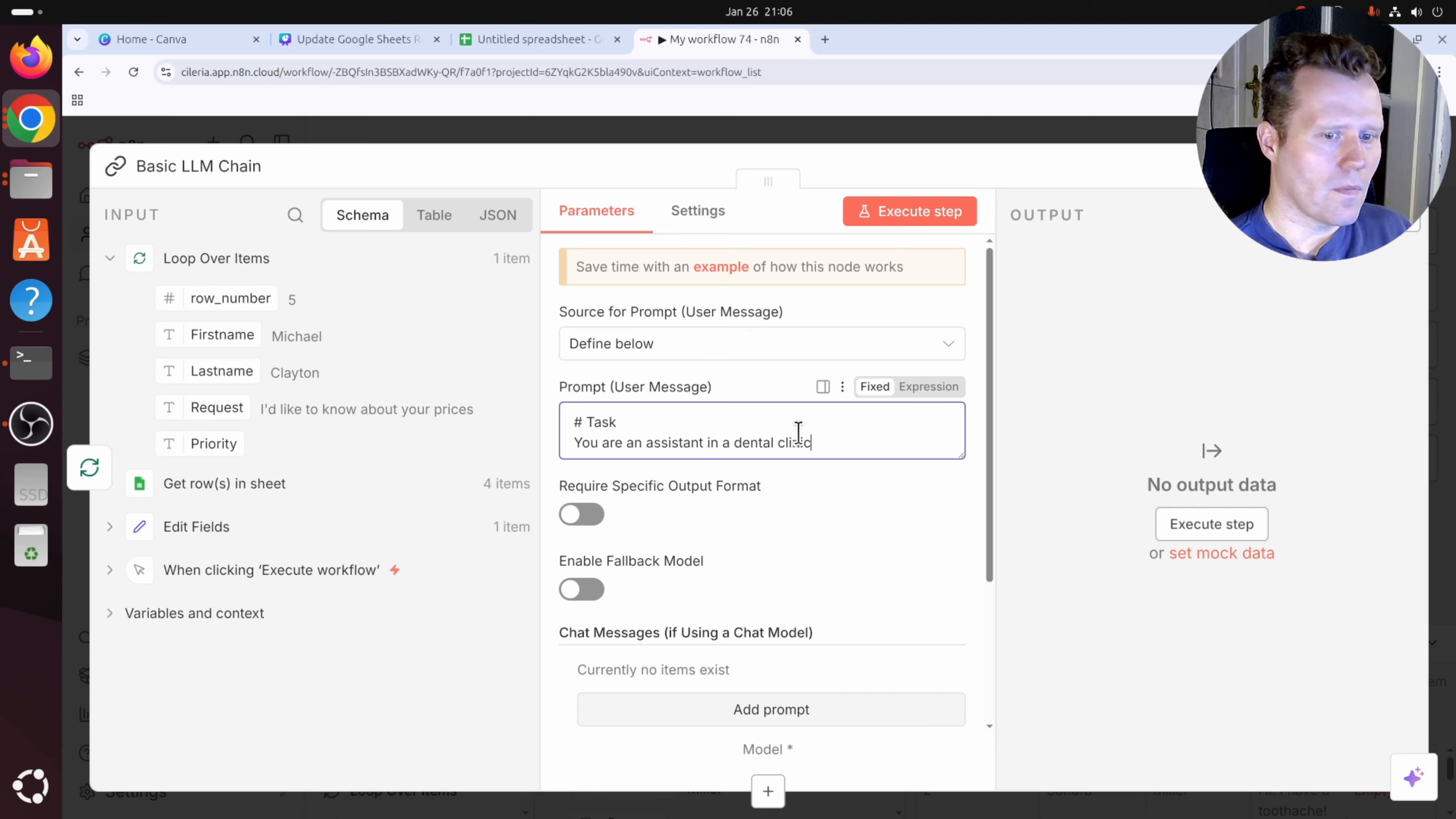
{"action": "type", "text": ". Prio"}
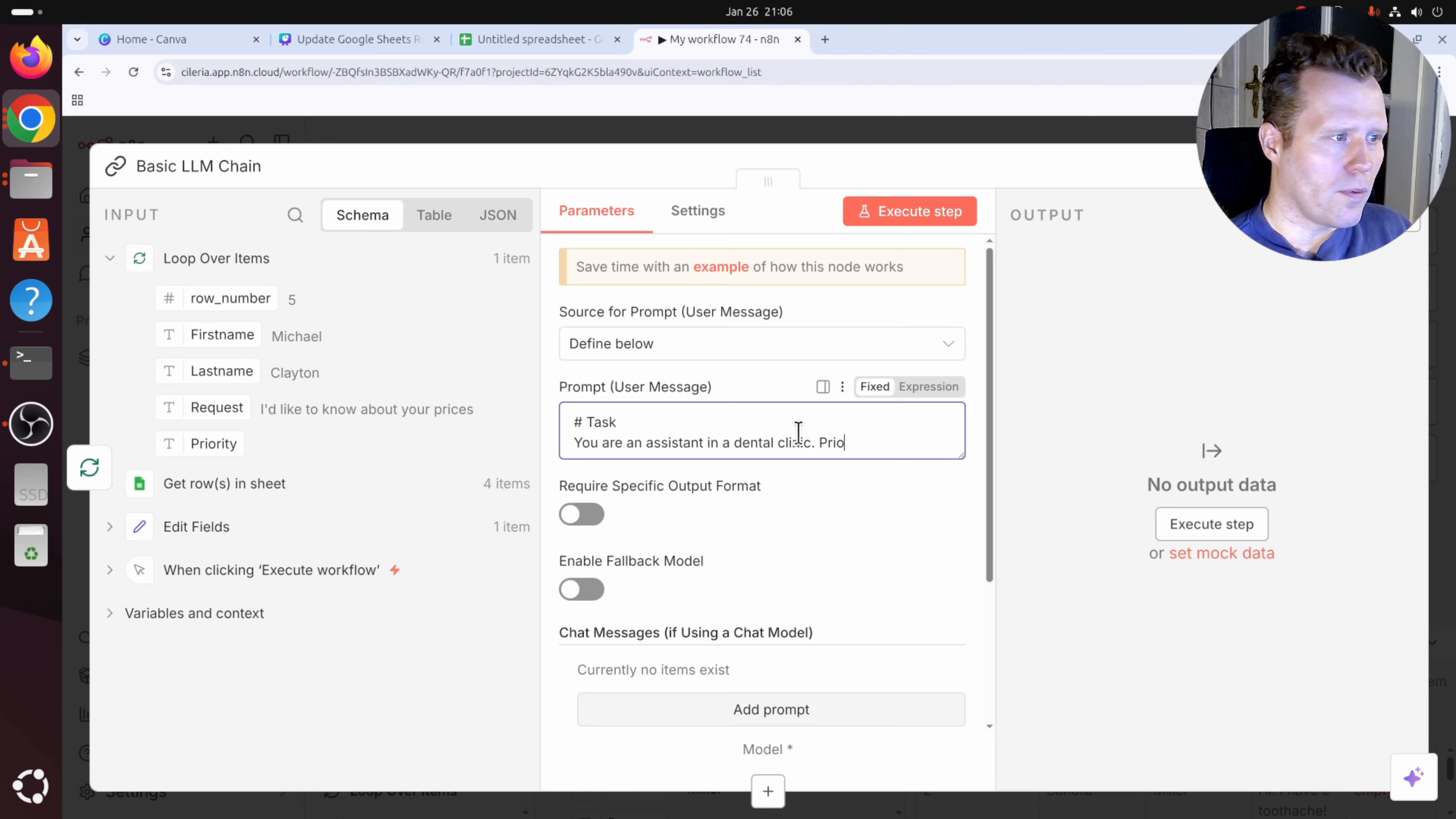
{"action": "type", "text": "ri"}
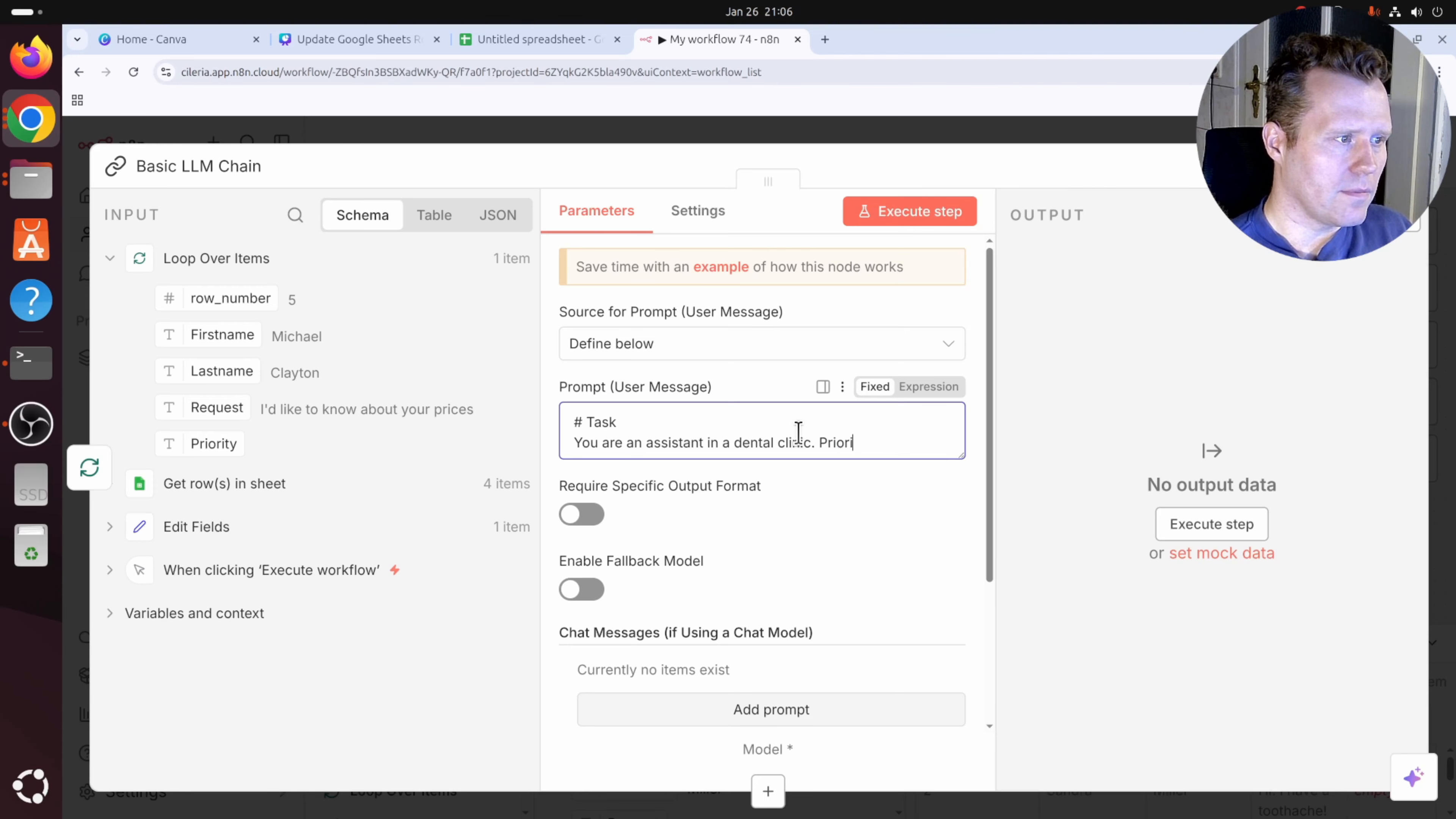
{"action": "type", "text": "tize "}
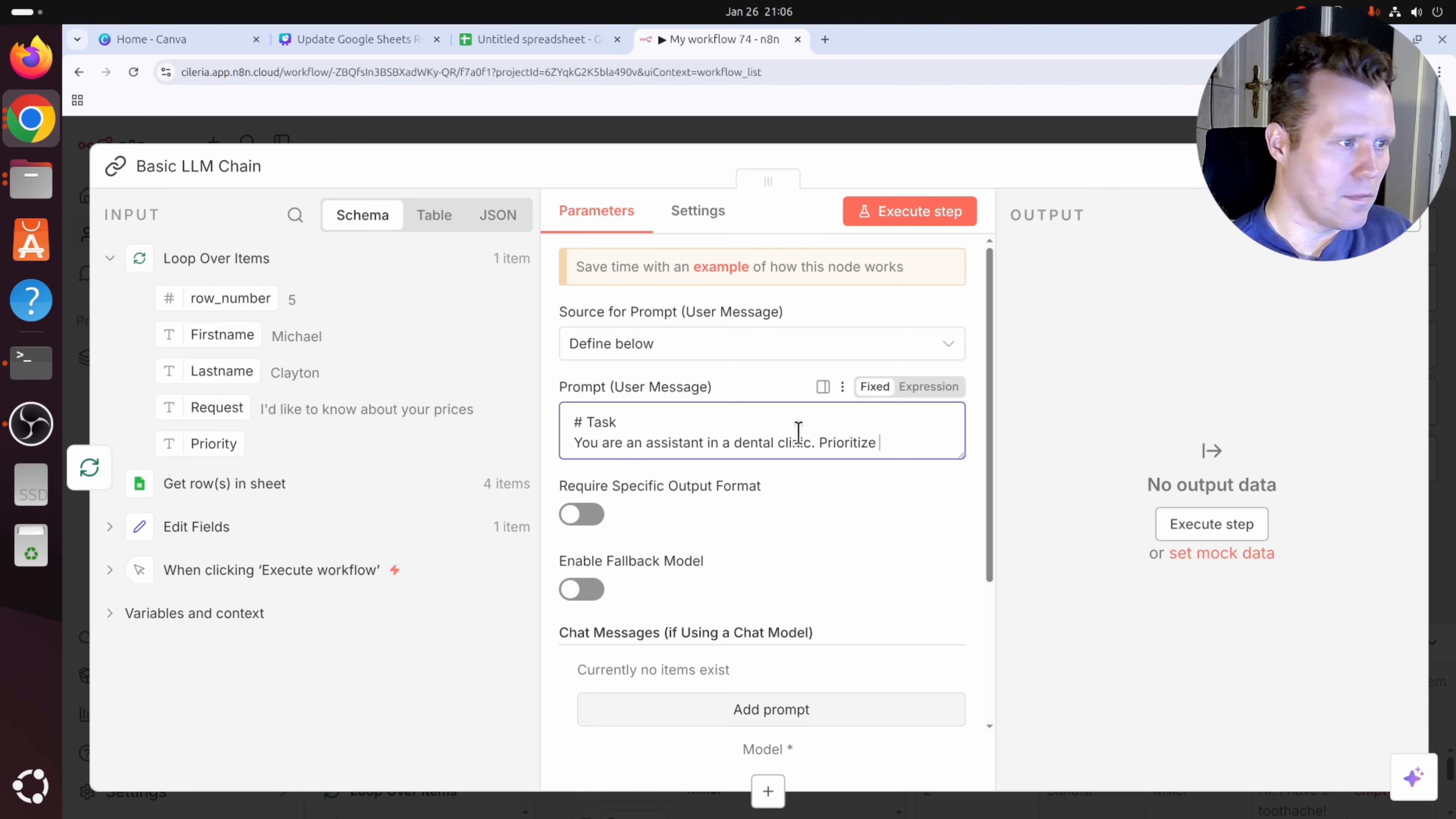
{"action": "type", "text": "the "}
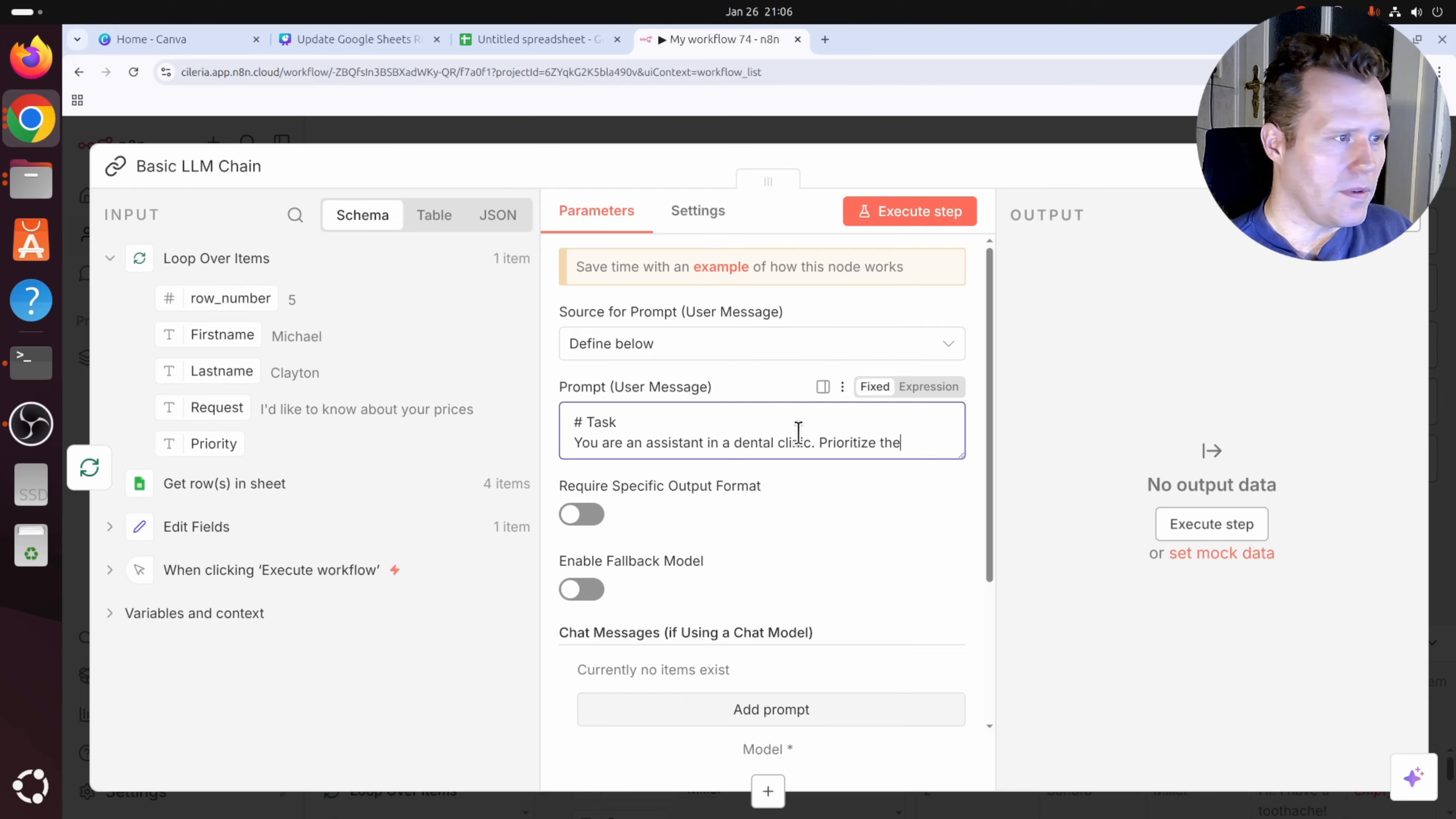
{"action": "type", "text": "request"}
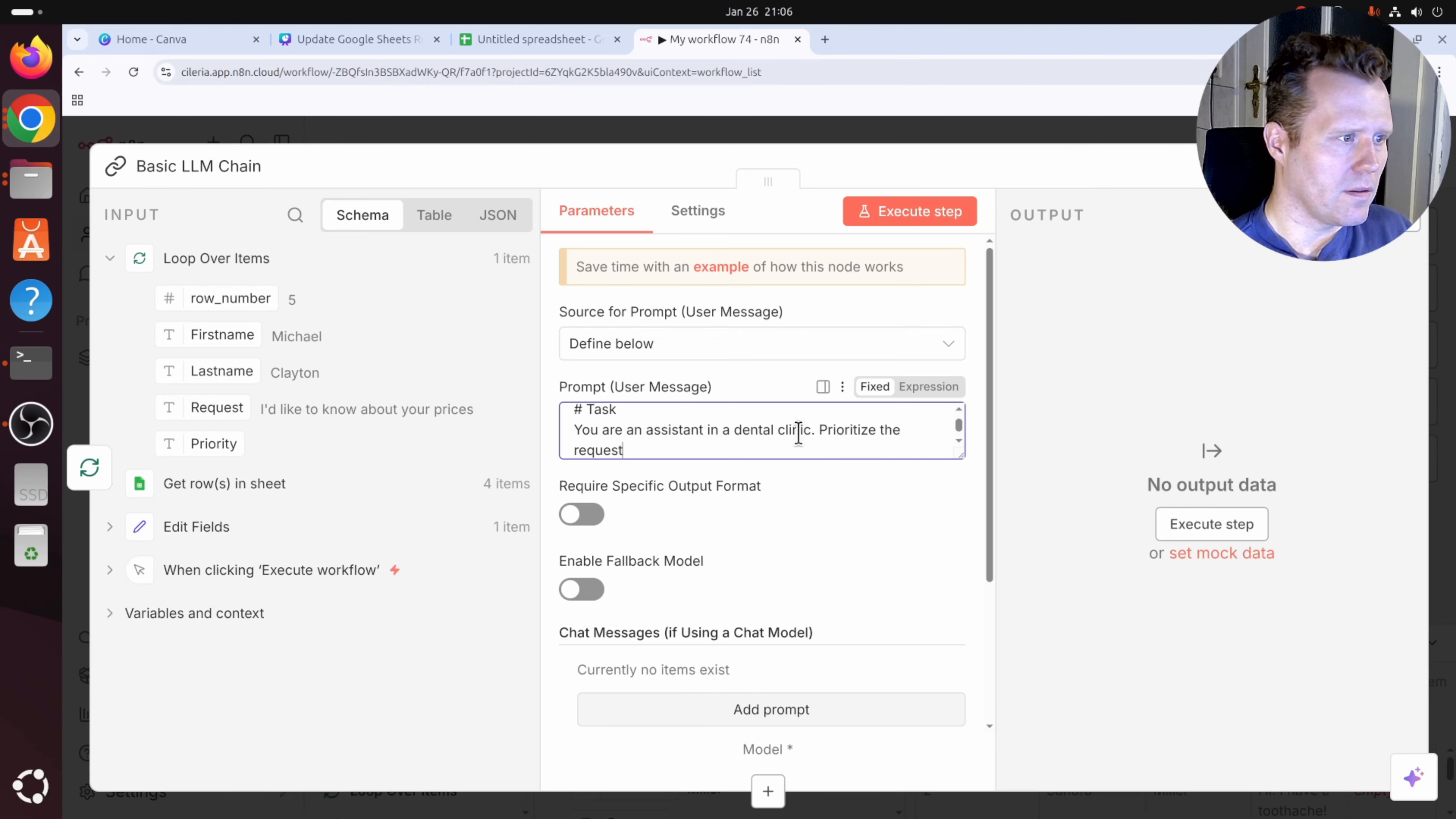
{"action": "type", "text": " of"}
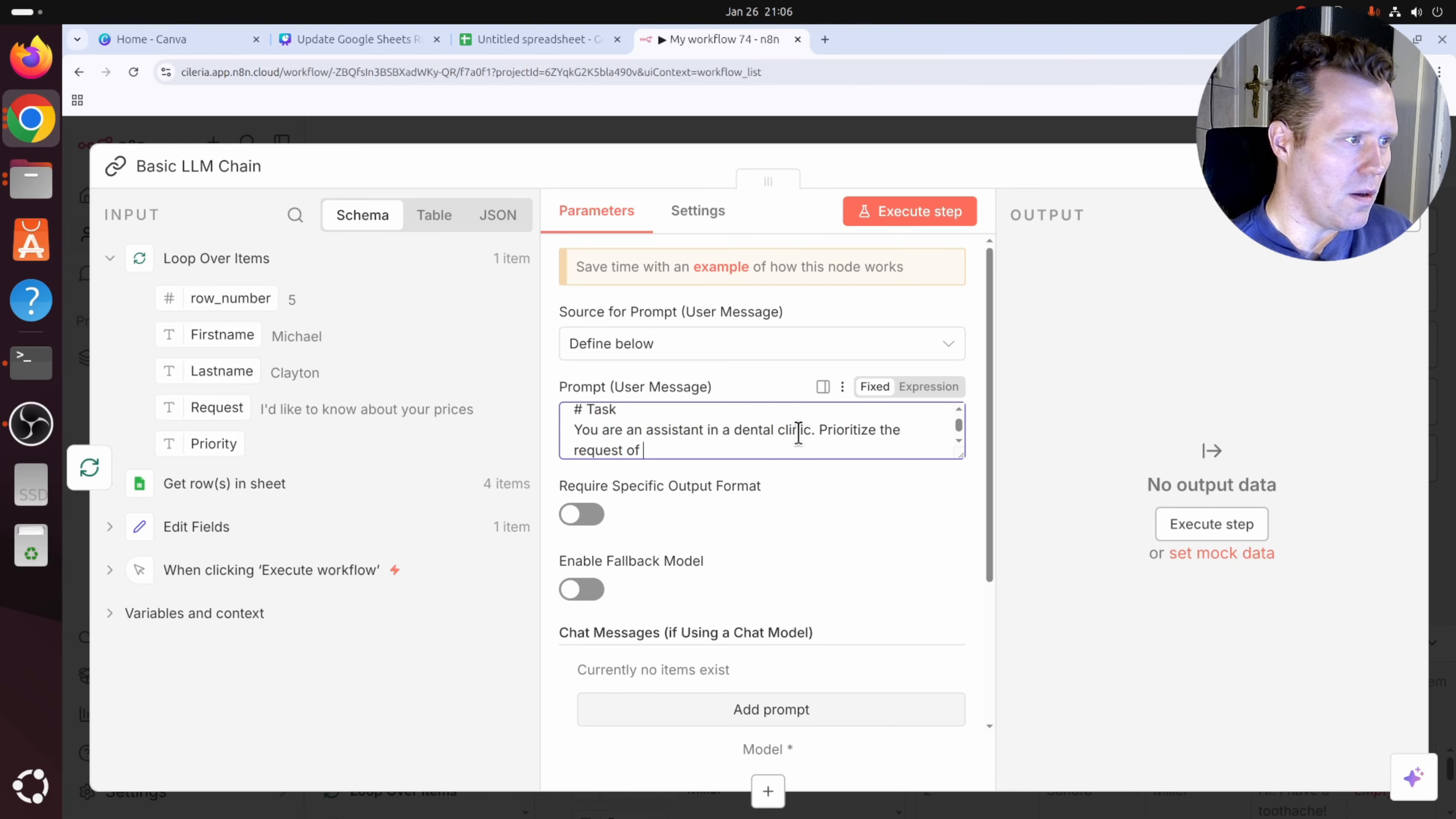
{"action": "key", "text": "BackSpace"}
{"action": "key", "text": "BackSpace"}
{"action": "key", "text": "BackSpace"}
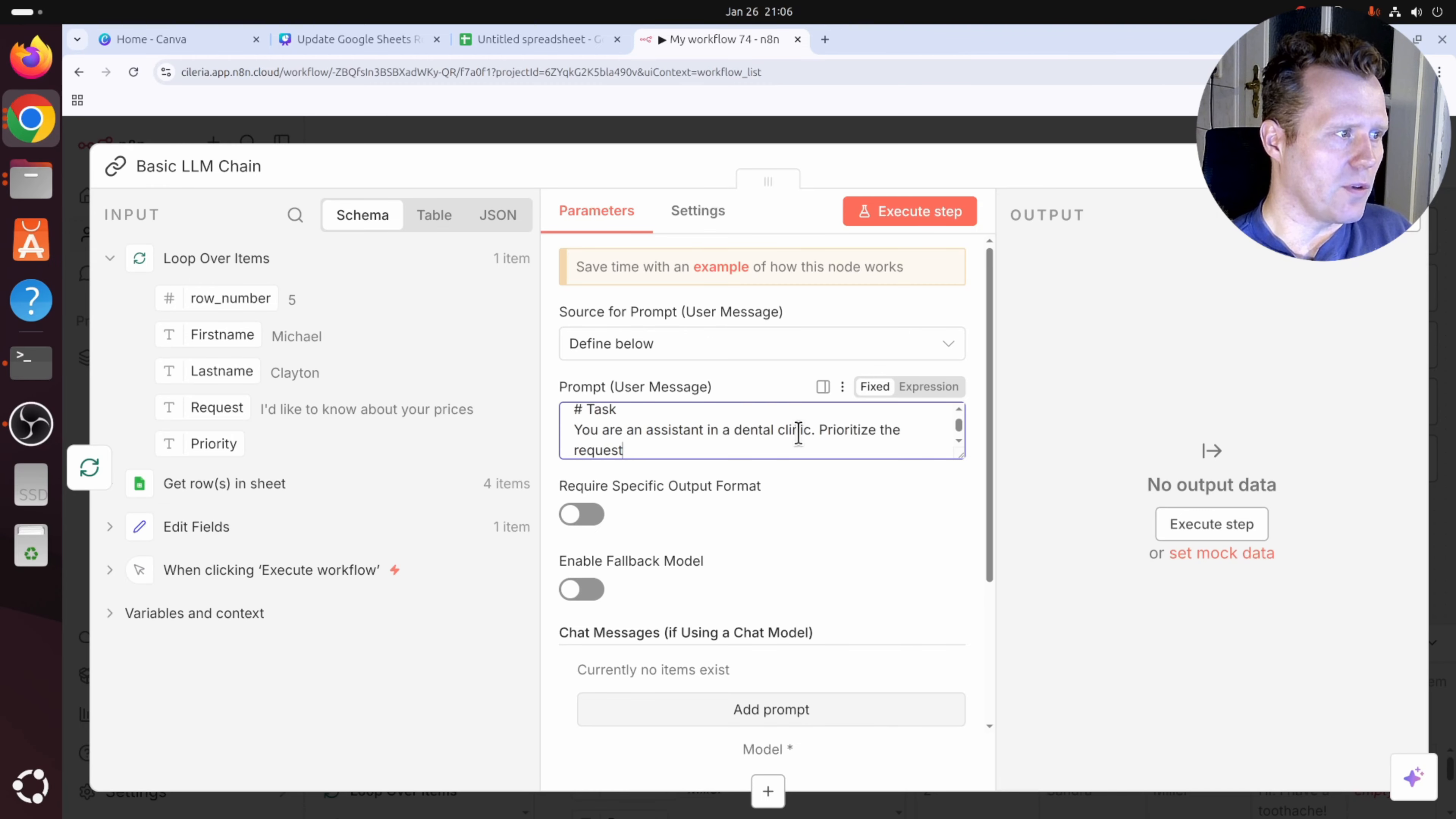
{"action": "type", "text": "."}
{"action": "key", "text": "Return"}
{"action": "key", "text": "Return"}
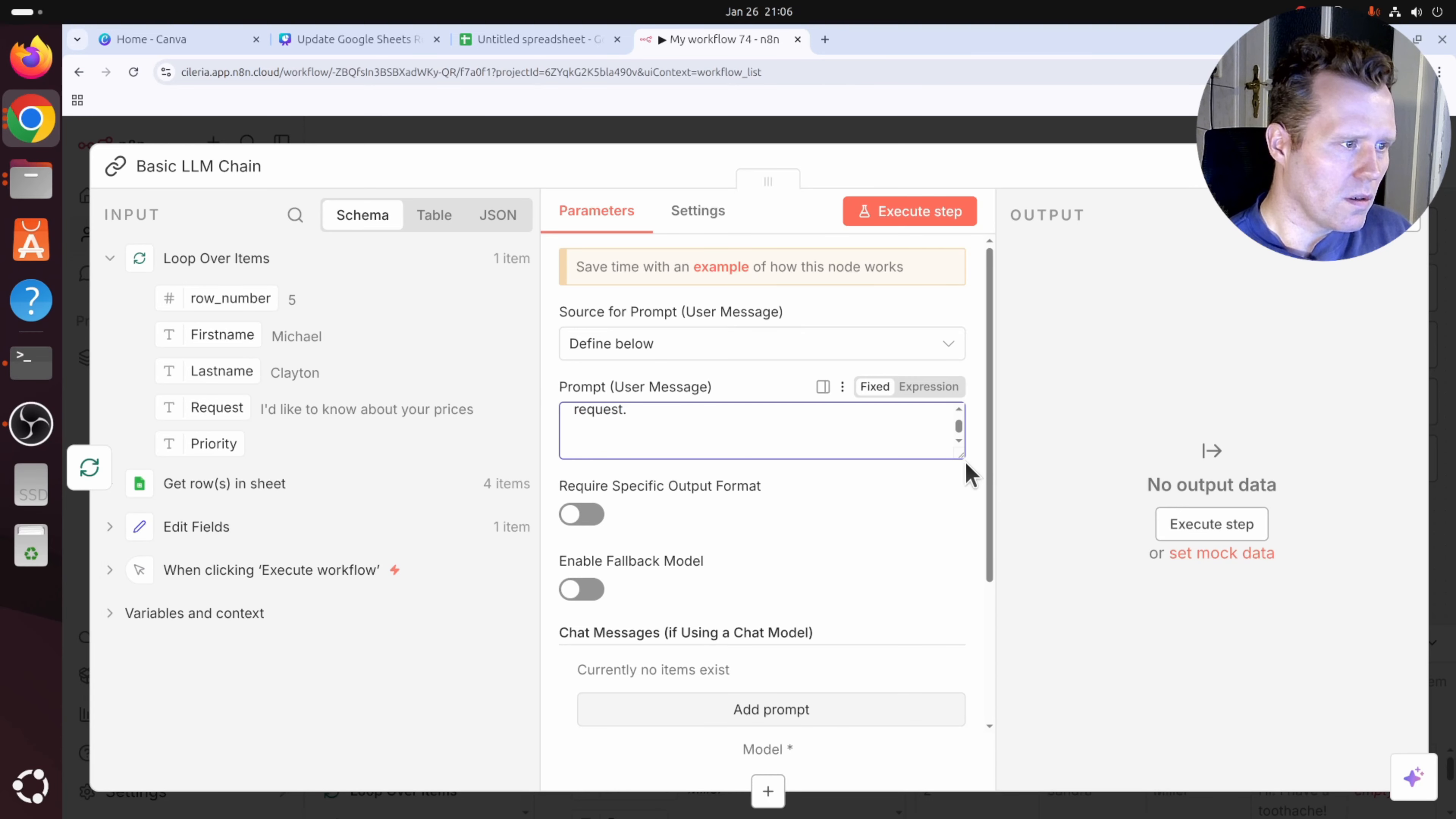
Enlarge the prompt field and add the section "# Rules" reading 'Return either "Low", "Medium" or "Severe". Nothing else. No explanation.'.
{"action": "left_click_drag", "start_coordinate": [960, 456], "coordinate": [958, 545]}
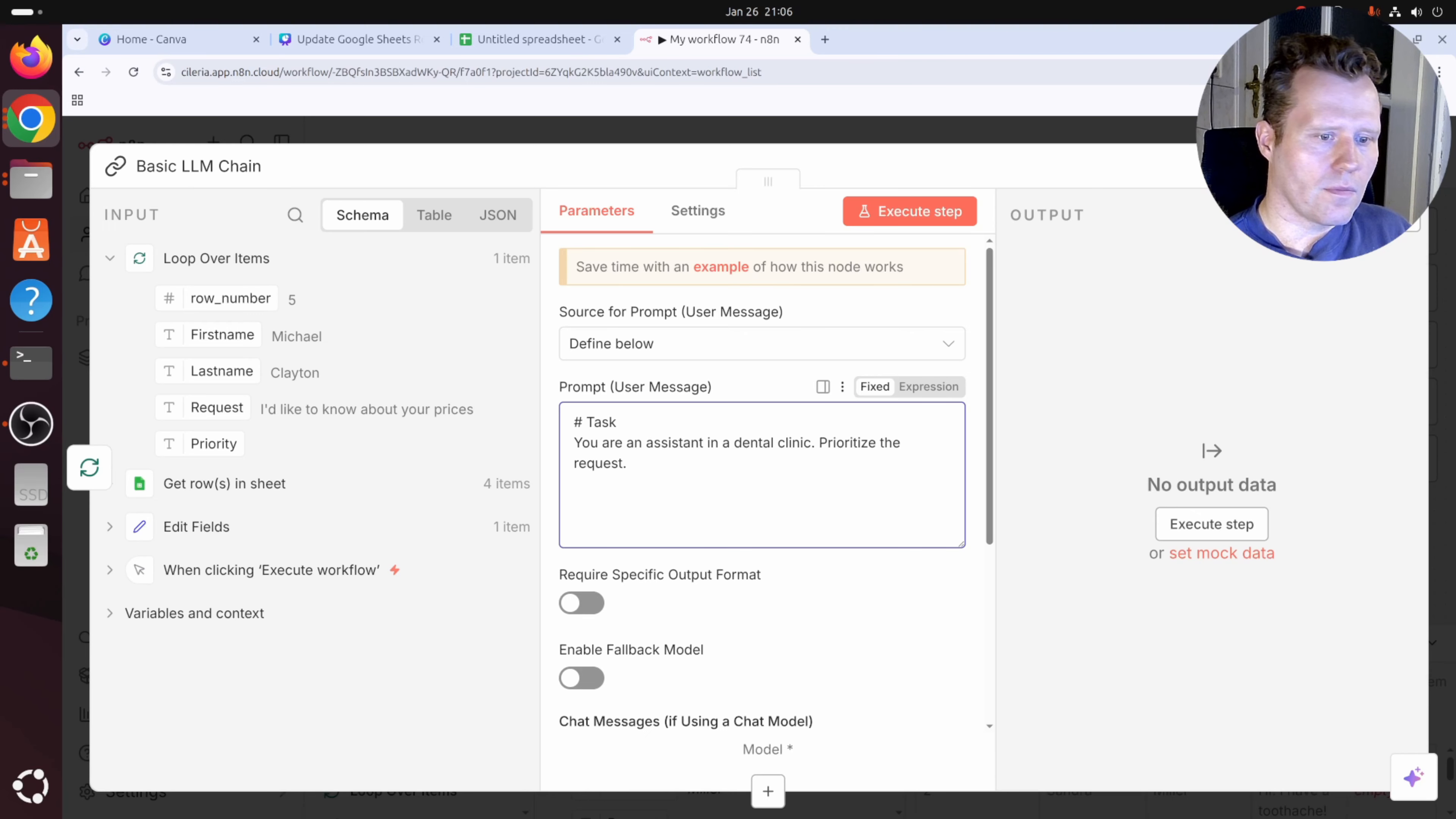
{"action": "key", "text": "Return"}
{"action": "key", "text": "Return"}
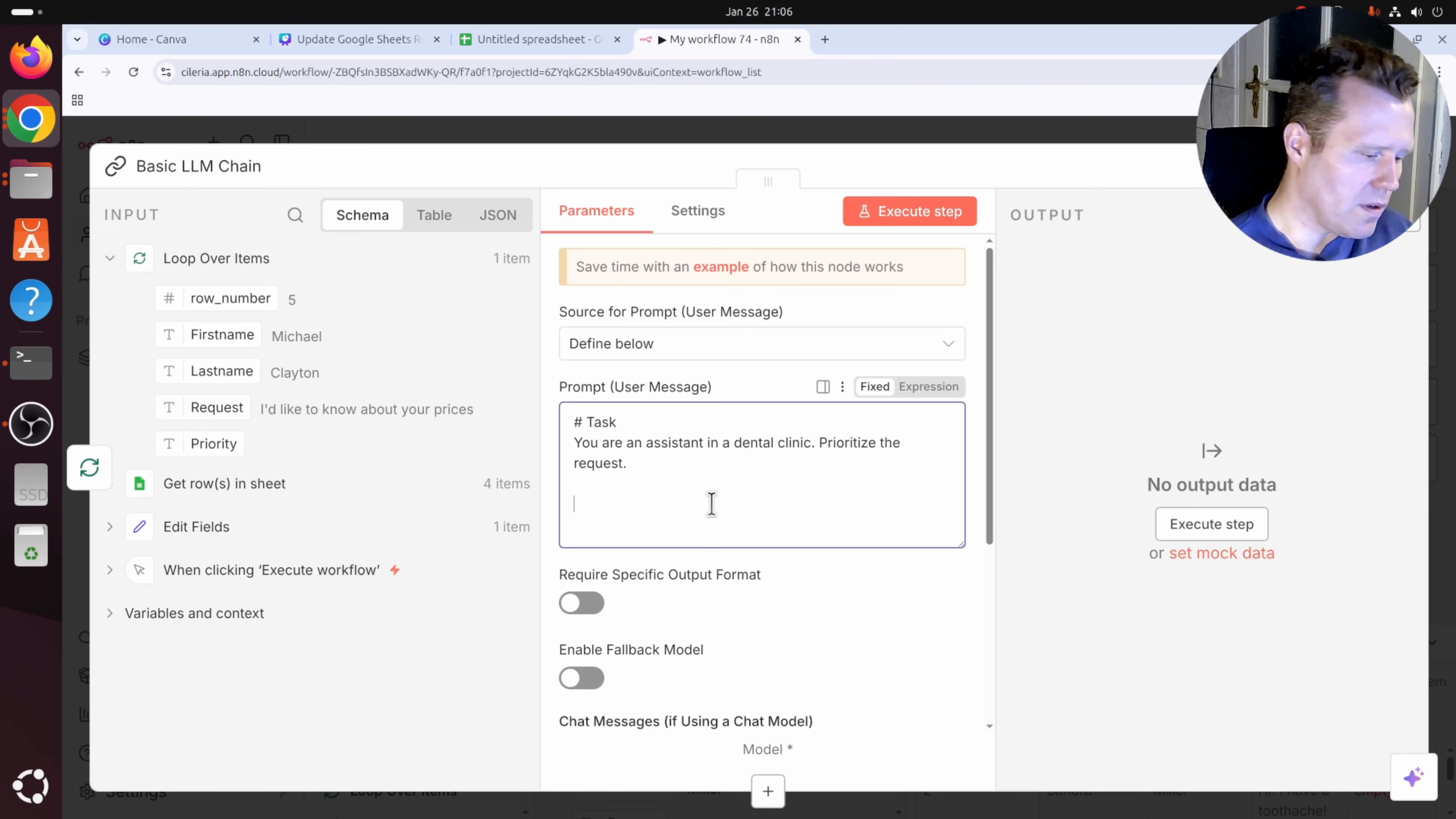
{"action": "type", "text": "# Rule"}
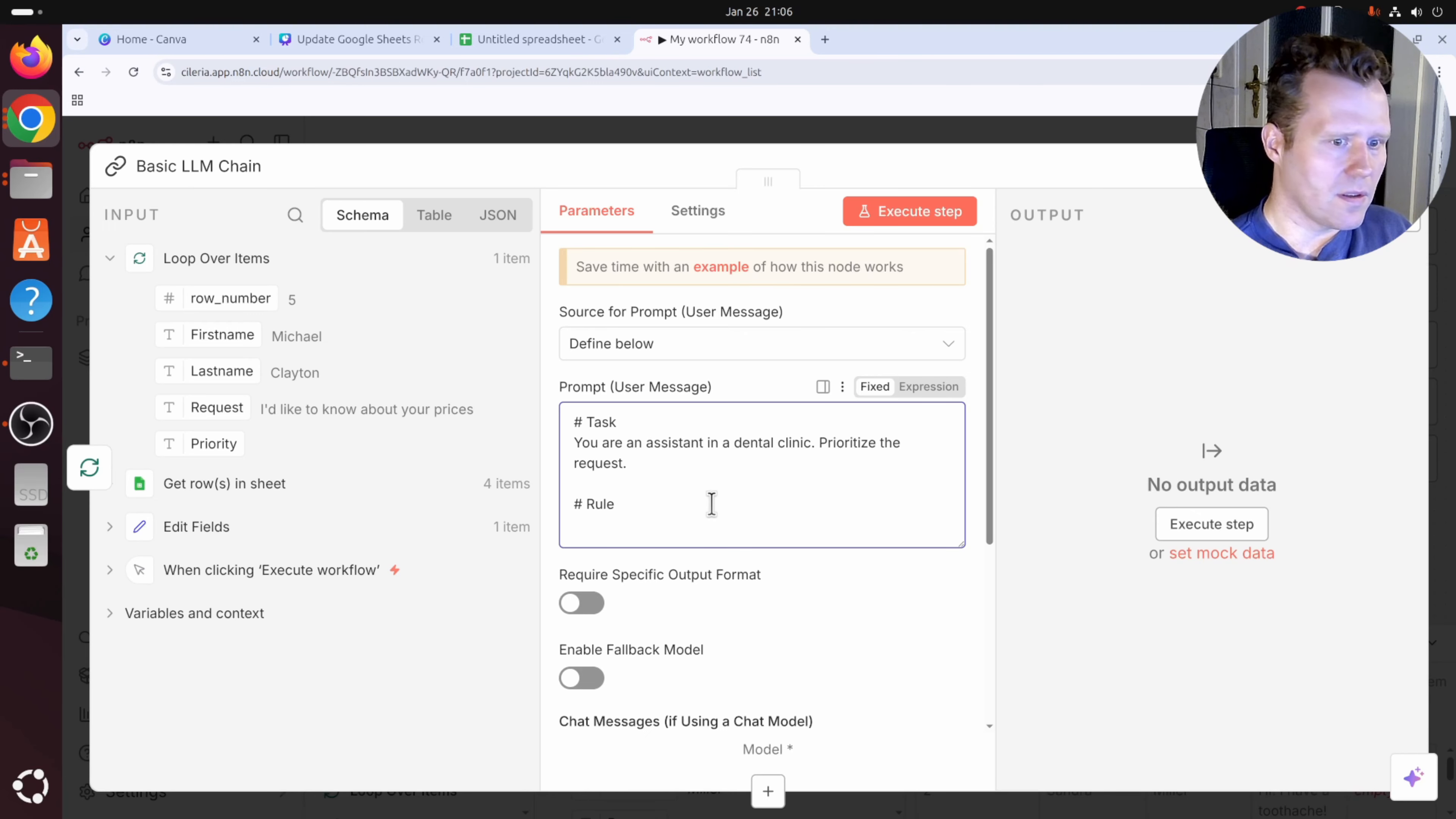
{"action": "type", "text": "s"}
{"action": "key", "text": "Return"}
{"action": "type", "text": "Retu"}
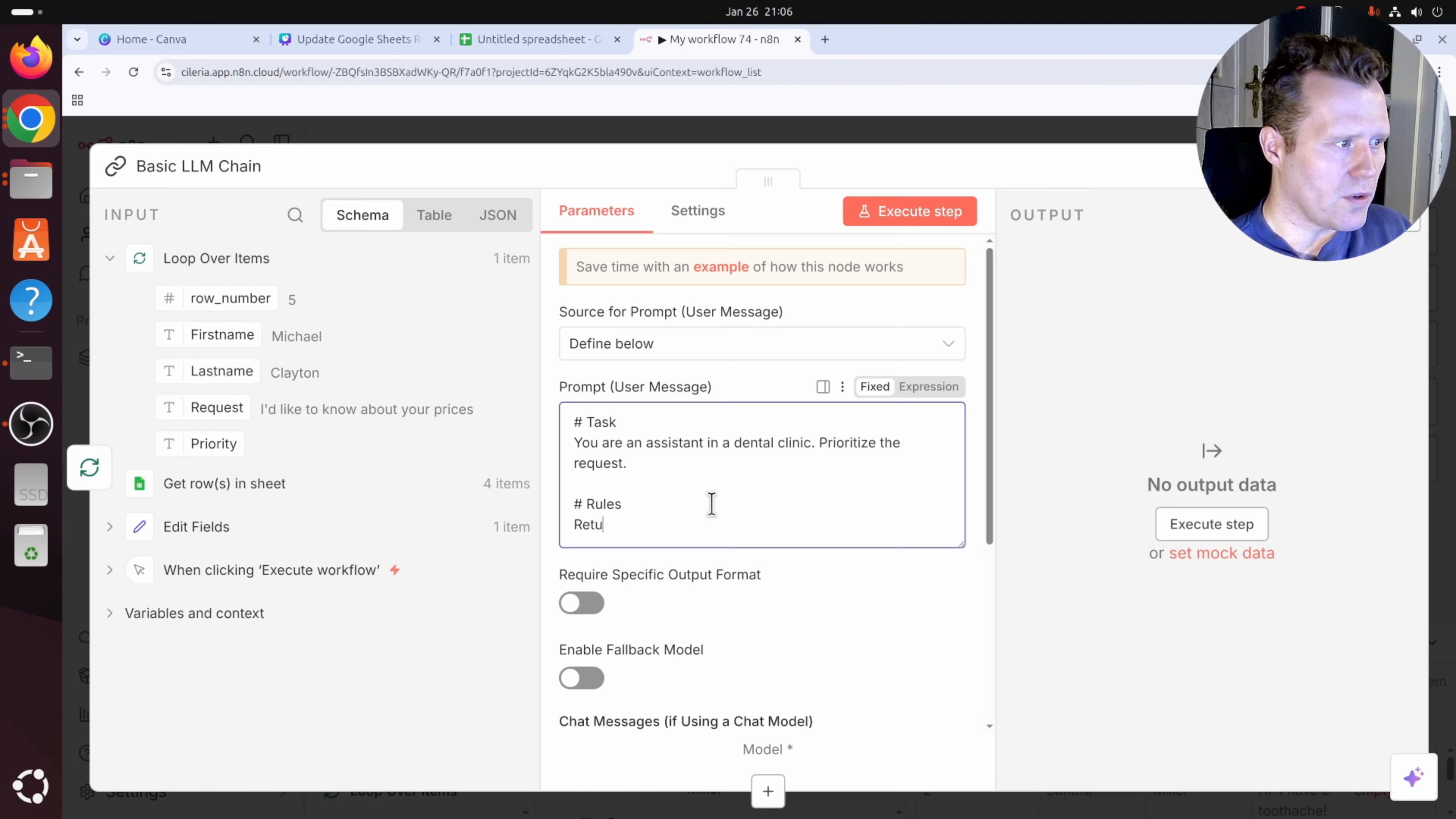
{"action": "type", "text": "rn either "}
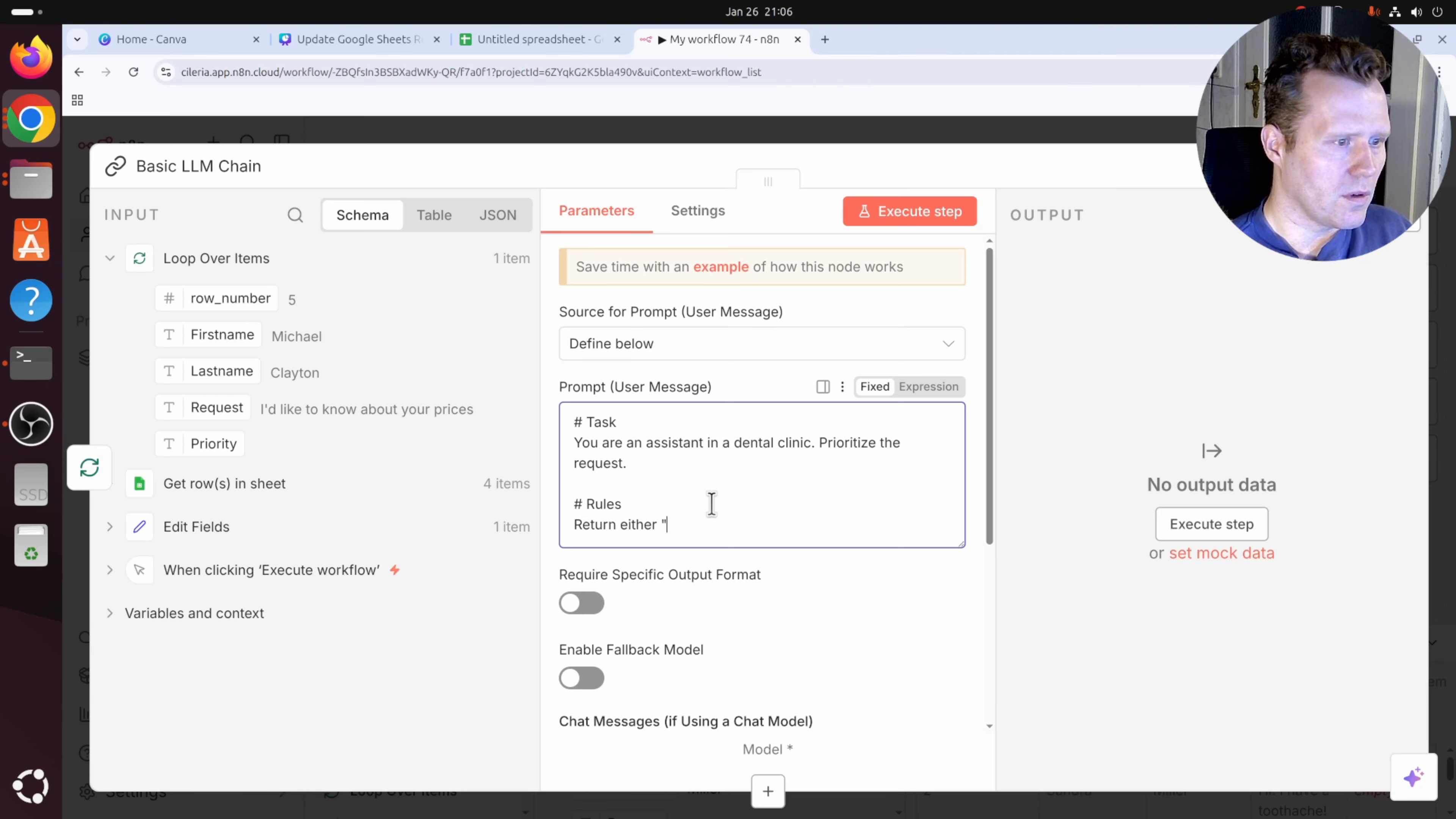
{"action": "type", "text": "\"Low\", "}
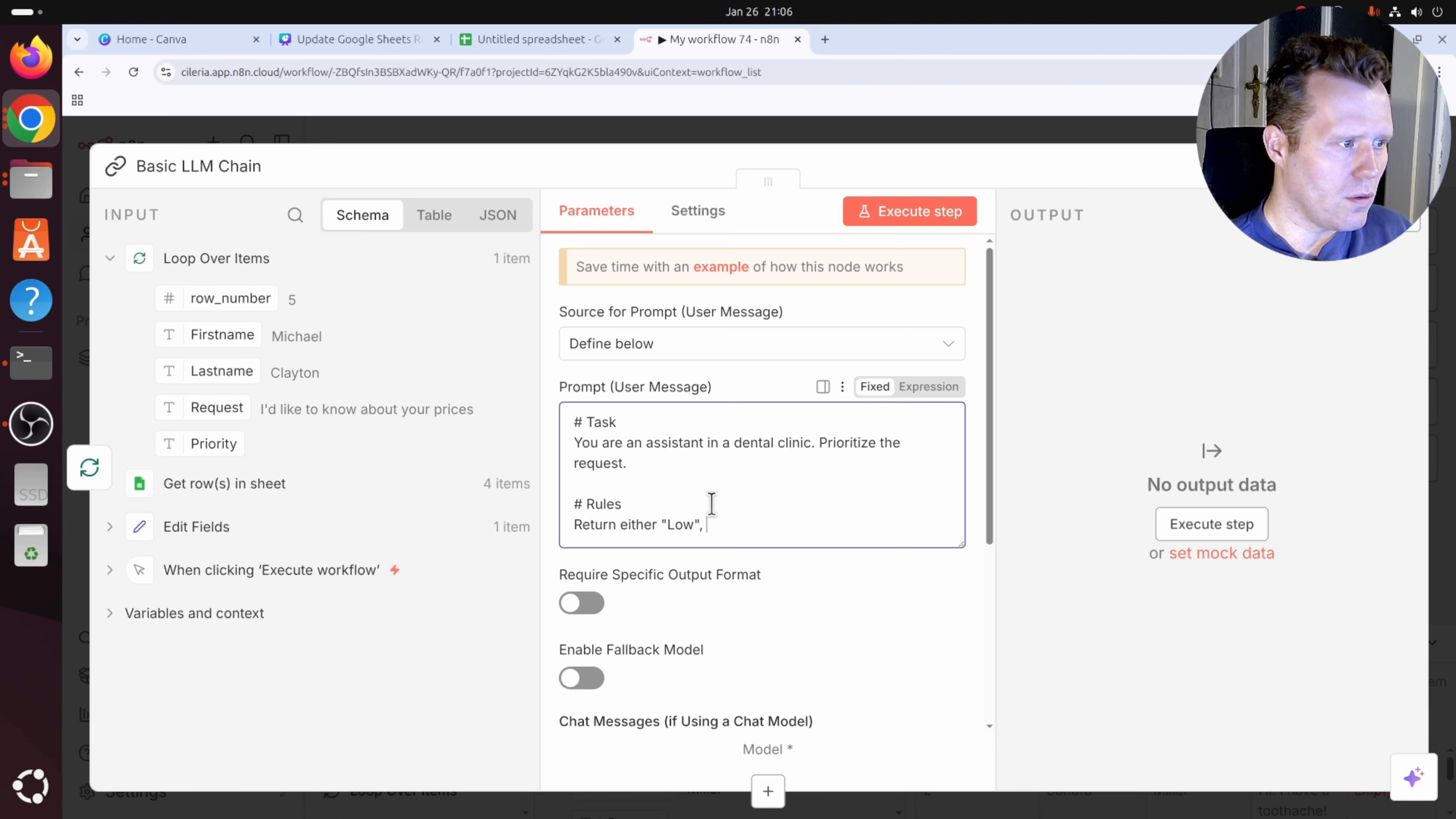
{"action": "type", "text": "\"Medium\","}
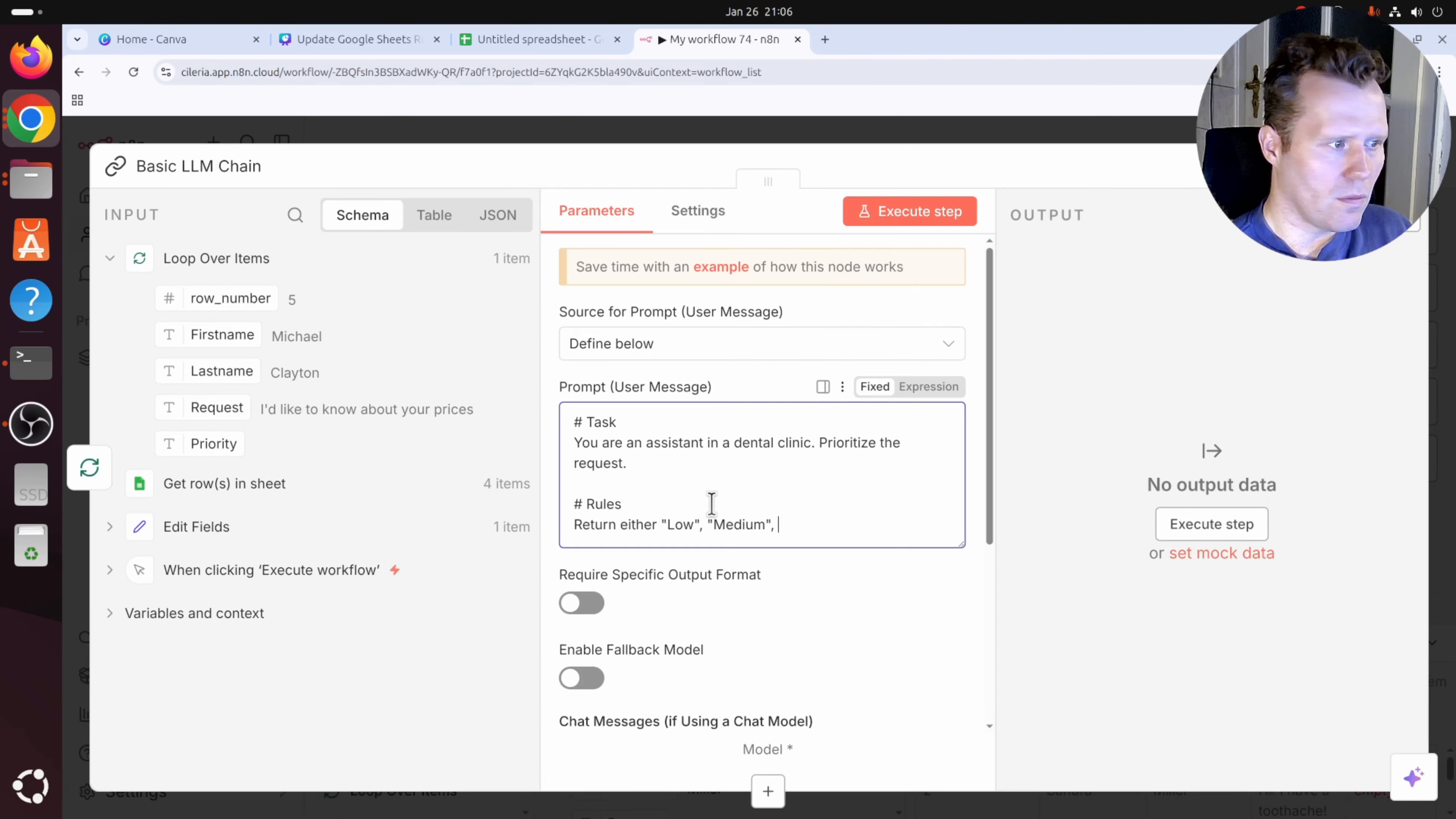
{"action": "key", "text": "BackSpace"}
{"action": "type", "text": "or \""}
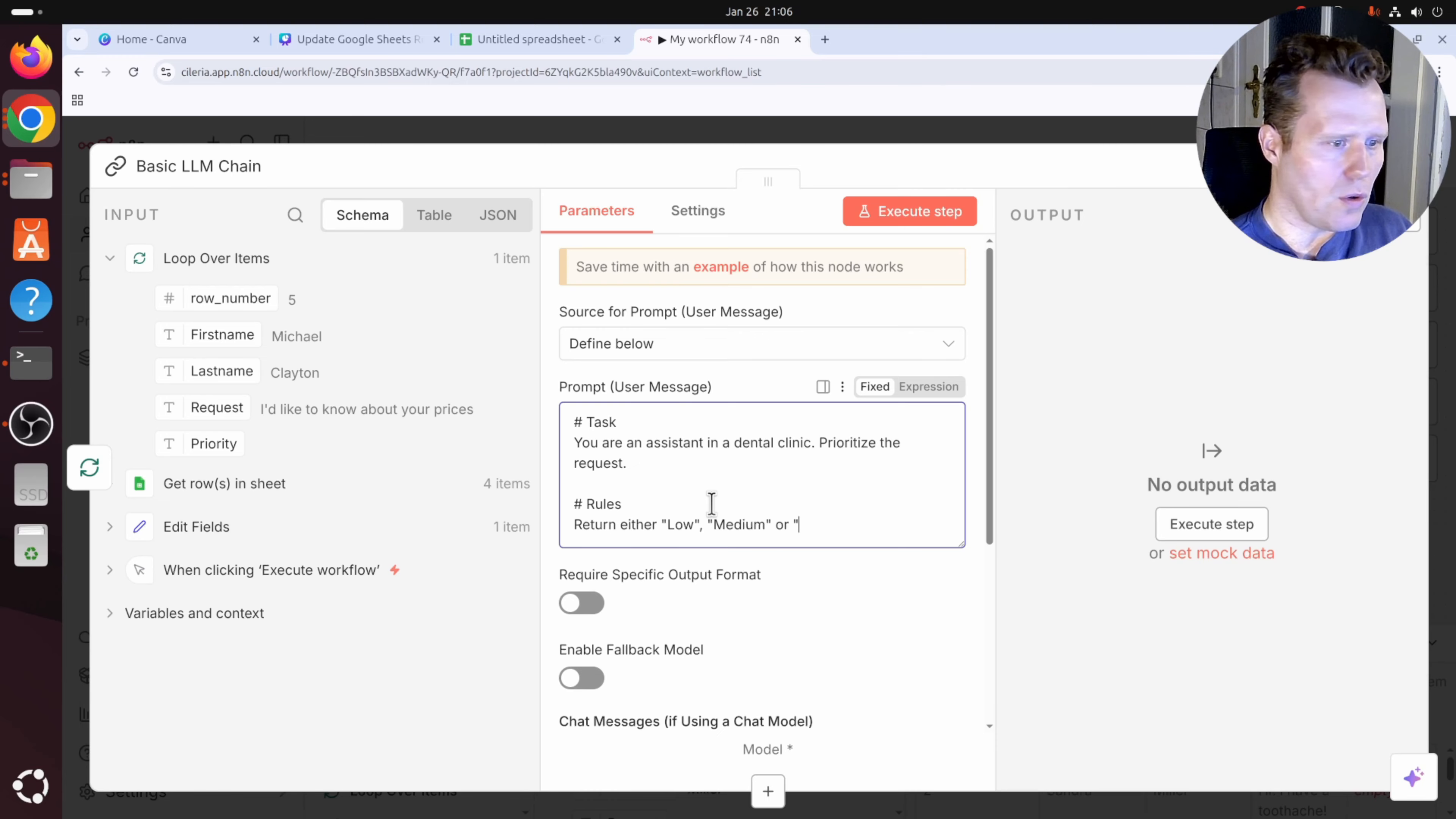
{"action": "type", "text": "Severe\"."}
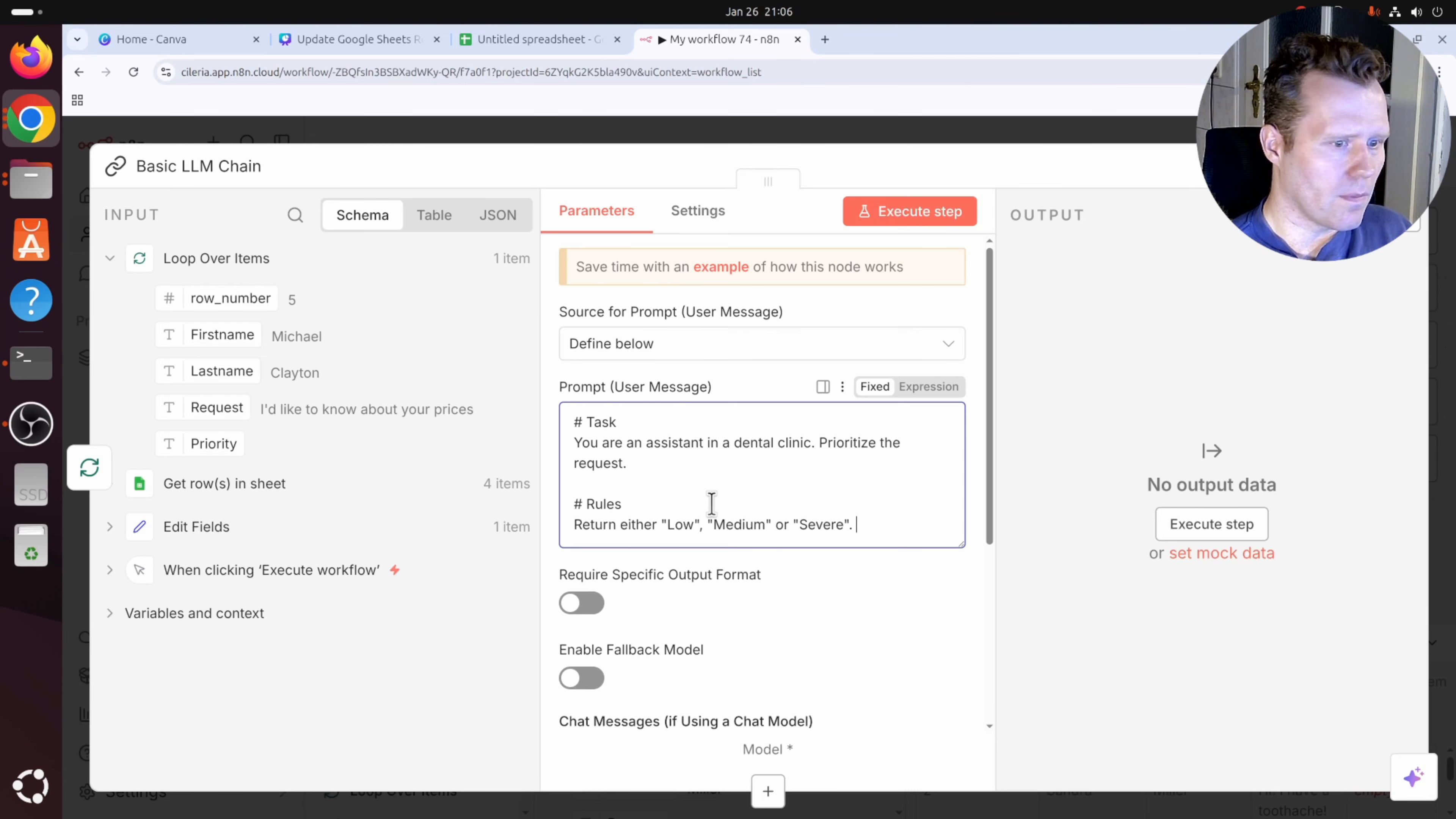
{"action": "type", "text": " Nothing el"}
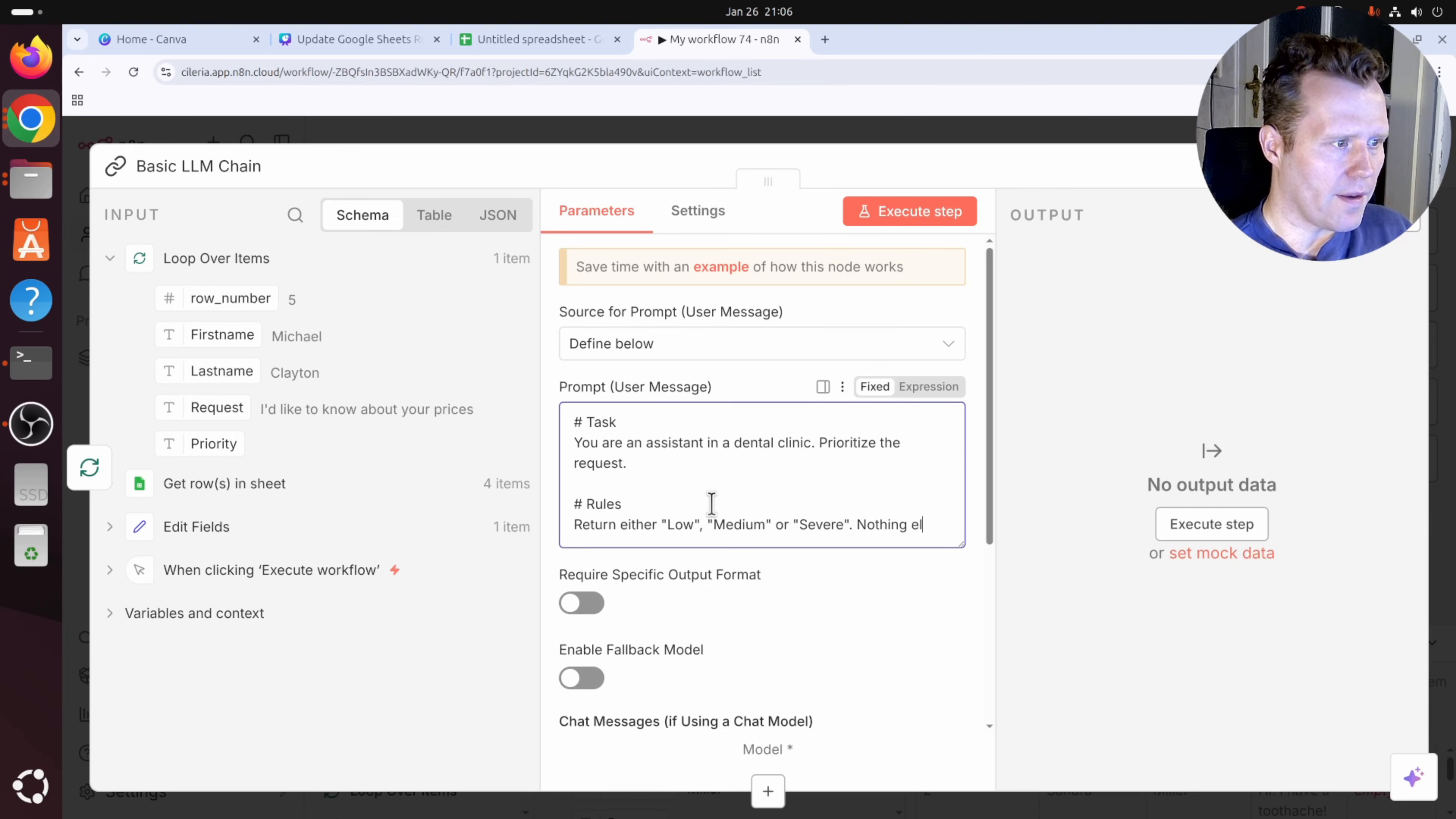
{"action": "type", "text": "se. No ex"}
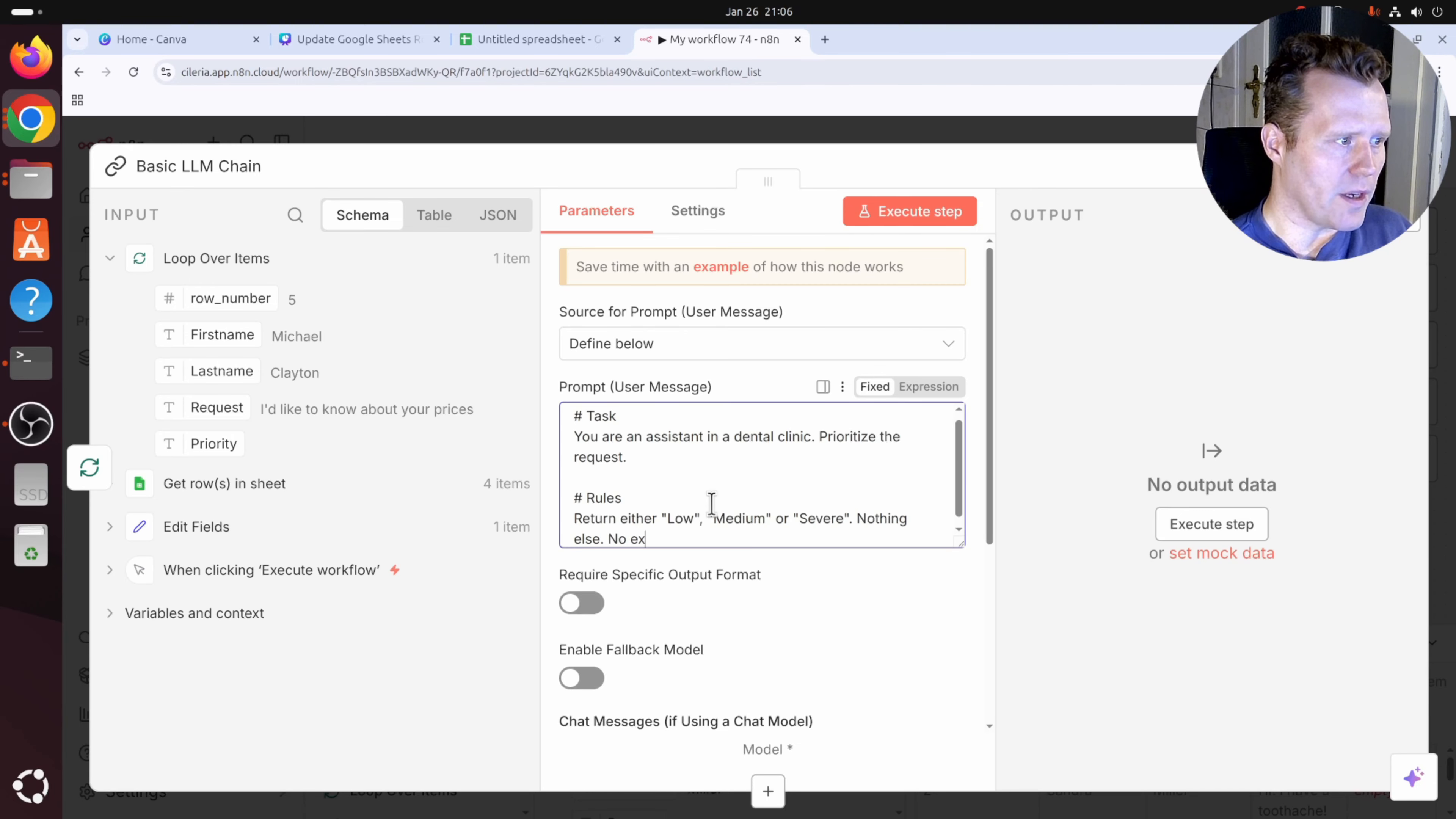
{"action": "type", "text": "planation."}
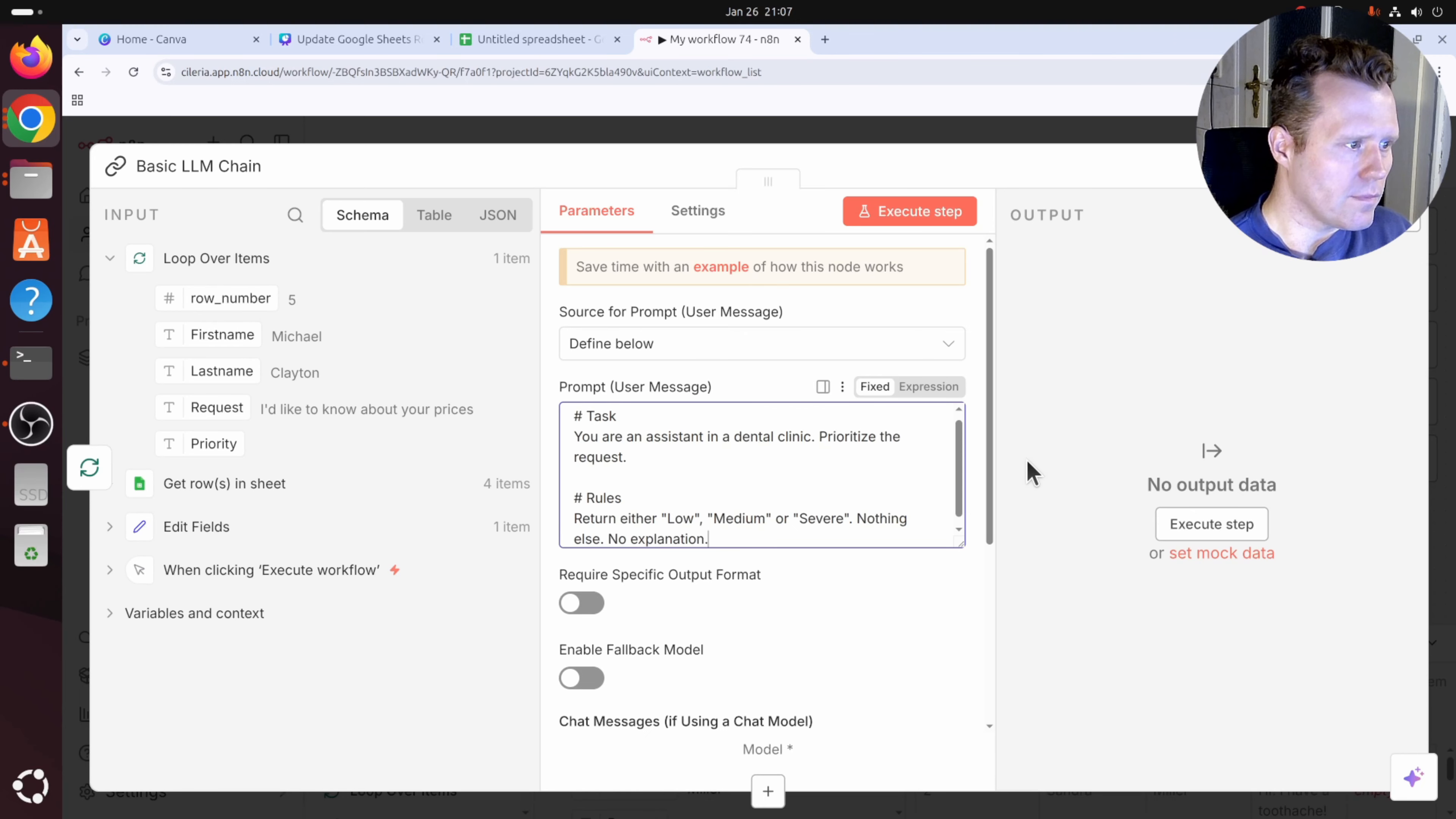
Add a "# Request" section at the end of the prompt and insert the Request field from Loop Over Items beneath it.
{"action": "left_click_drag", "start_coordinate": [958, 471], "coordinate": [972, 514]}
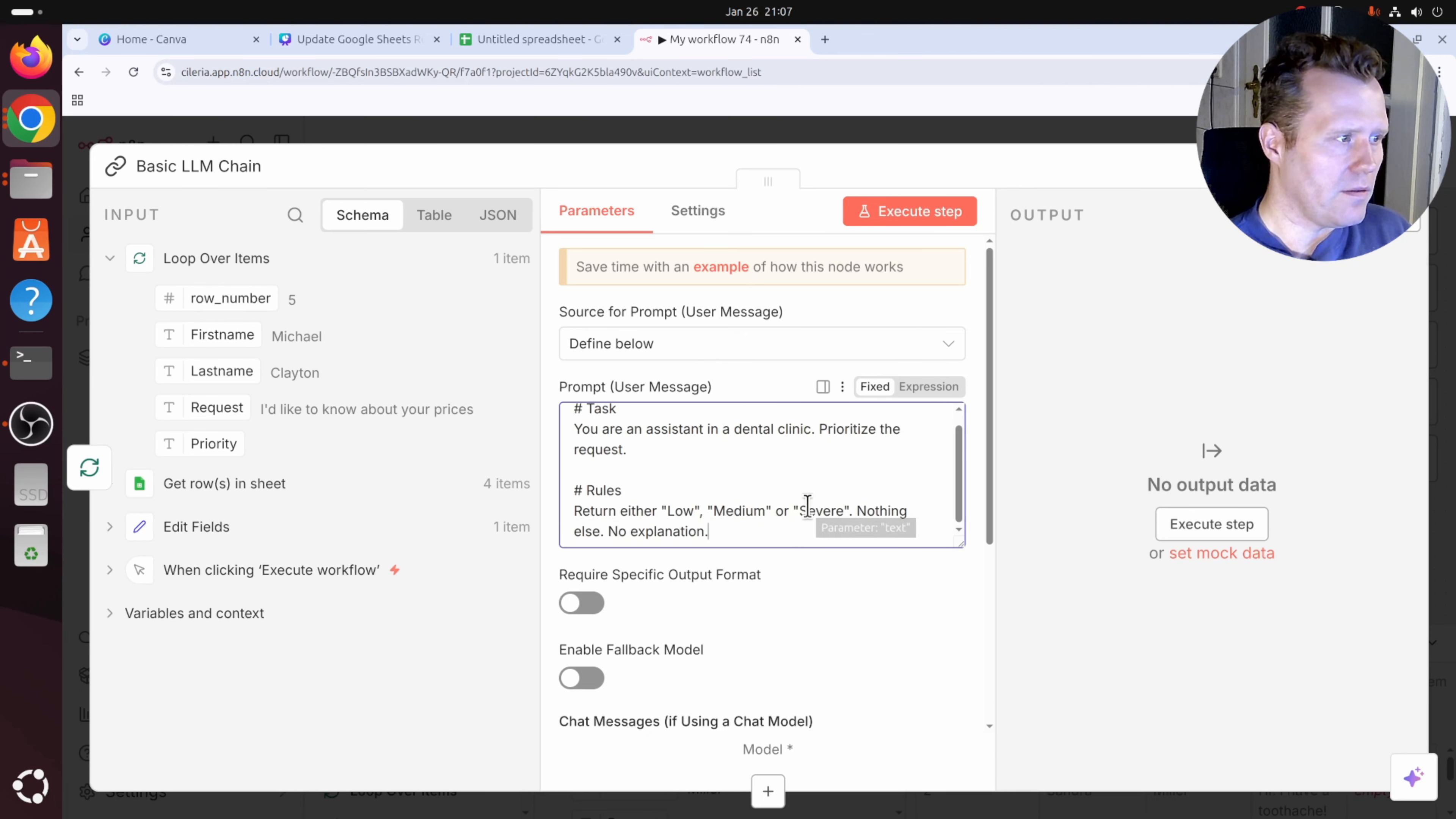
{"action": "key", "text": "Return"}
{"action": "key", "text": "Return"}
{"action": "type", "text": "# "}
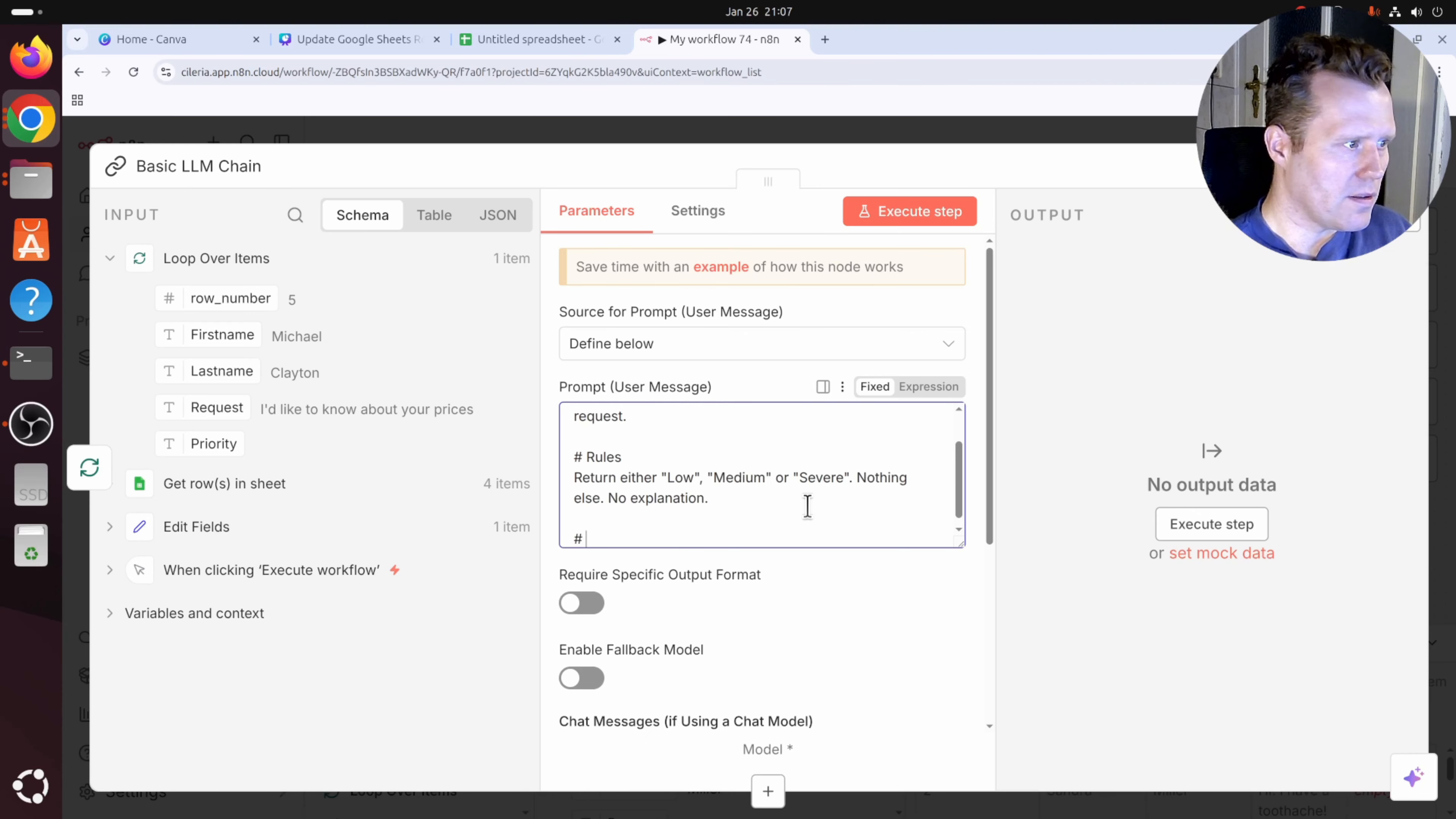
{"action": "type", "text": "Re"}
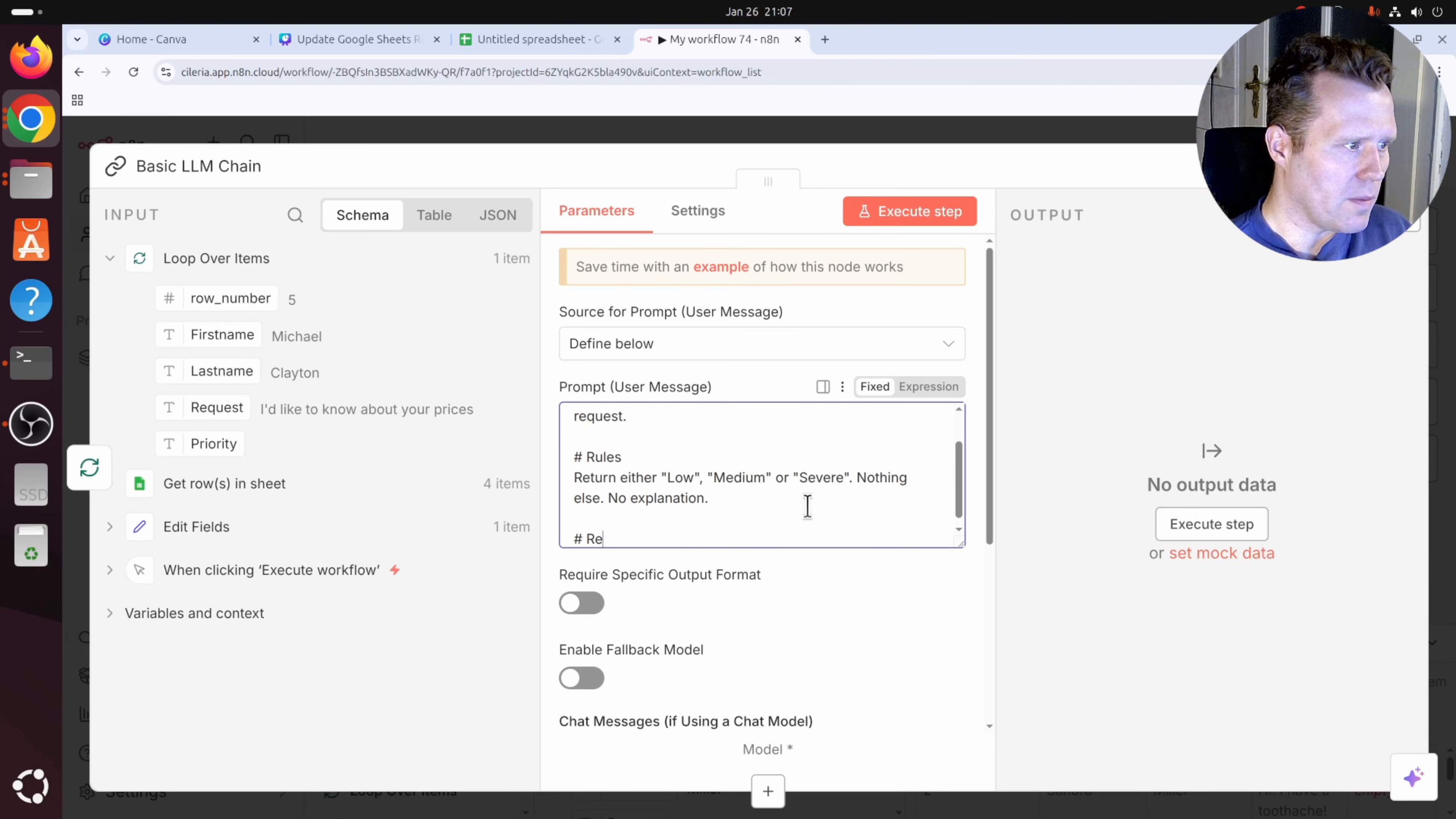
{"action": "type", "text": "q"}
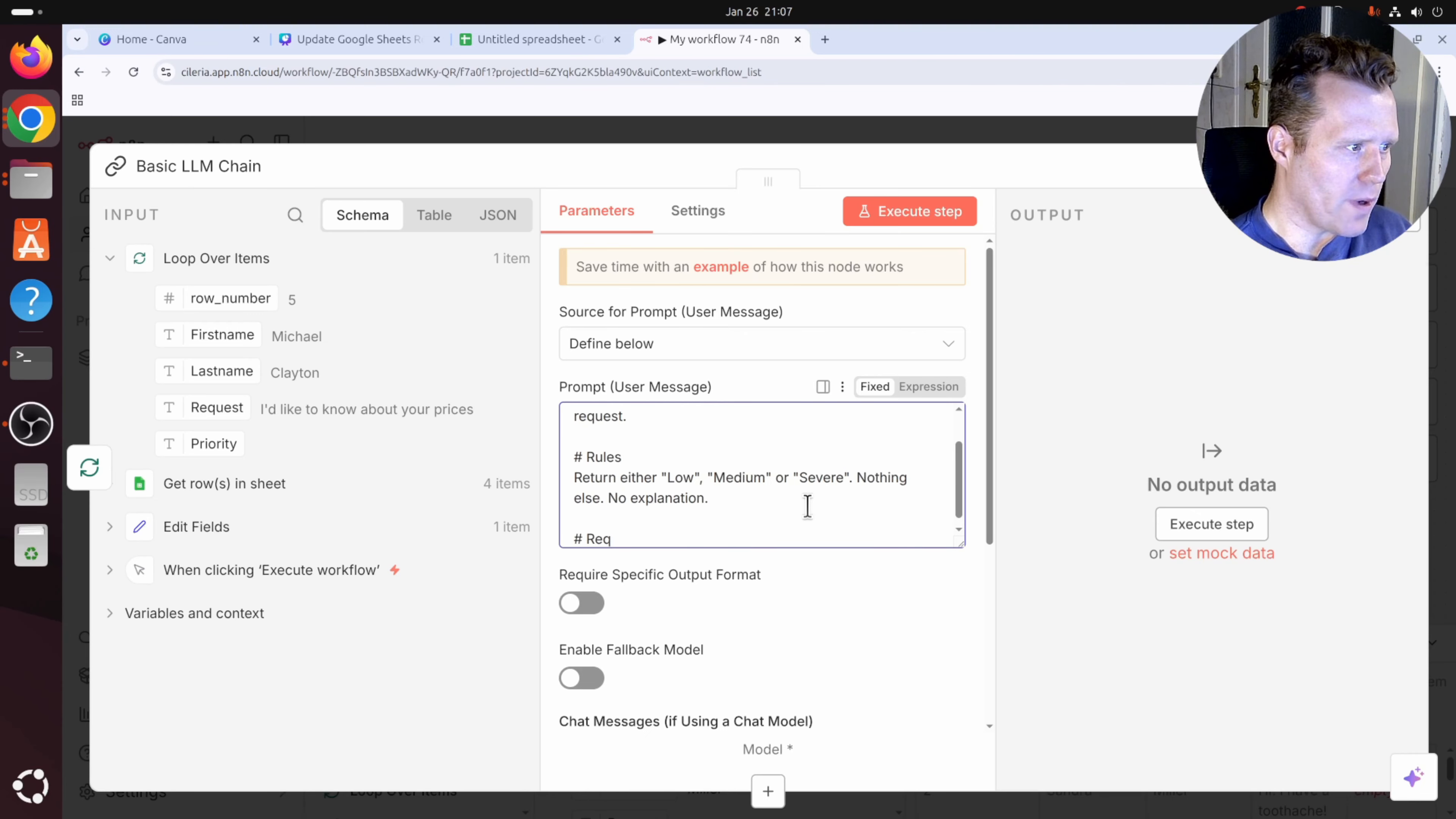
{"action": "type", "text": "uest"}
{"action": "key", "text": "Return"}
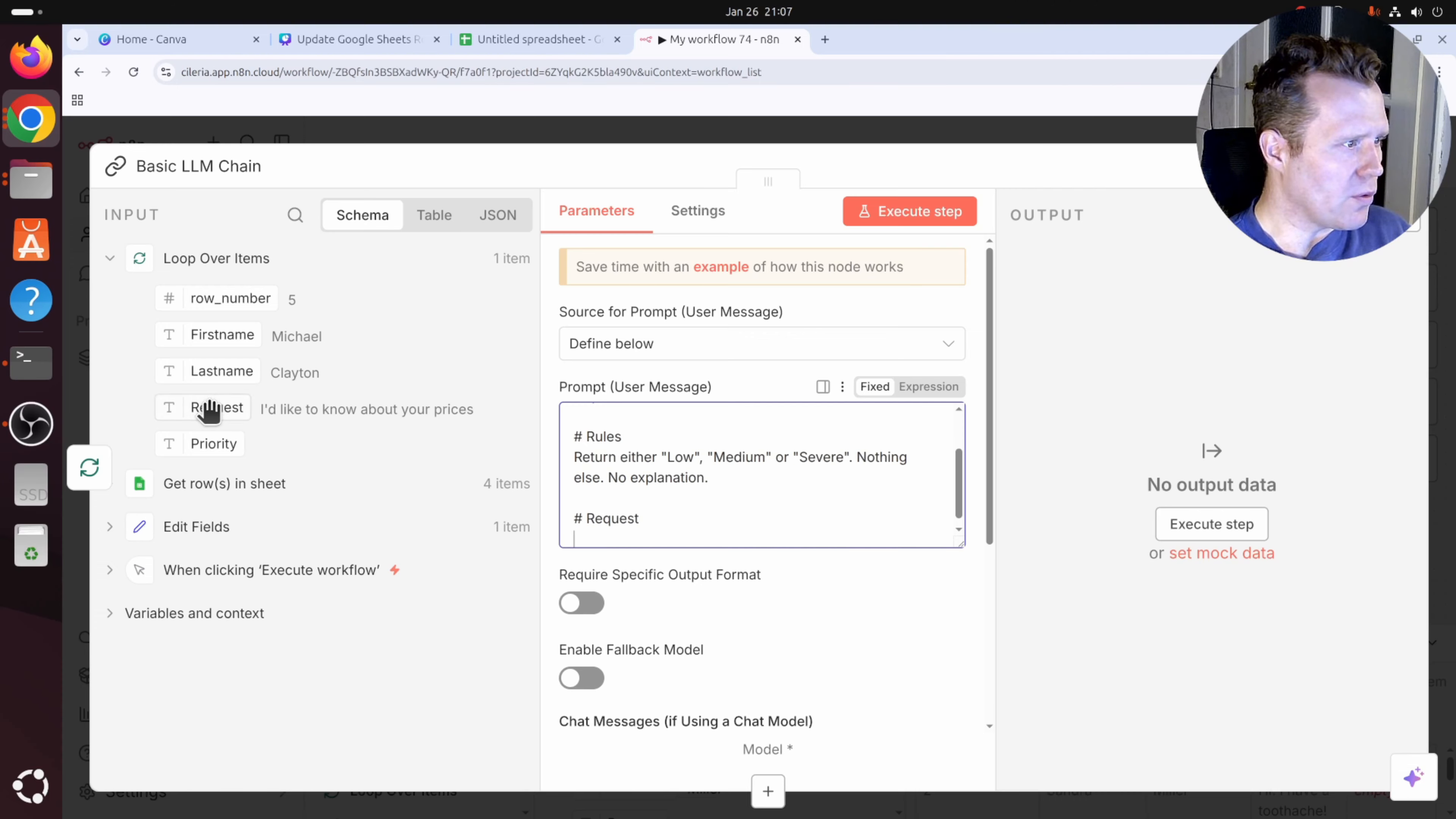
{"action": "left_click_drag", "start_coordinate": [212, 418], "coordinate": [663, 531]}
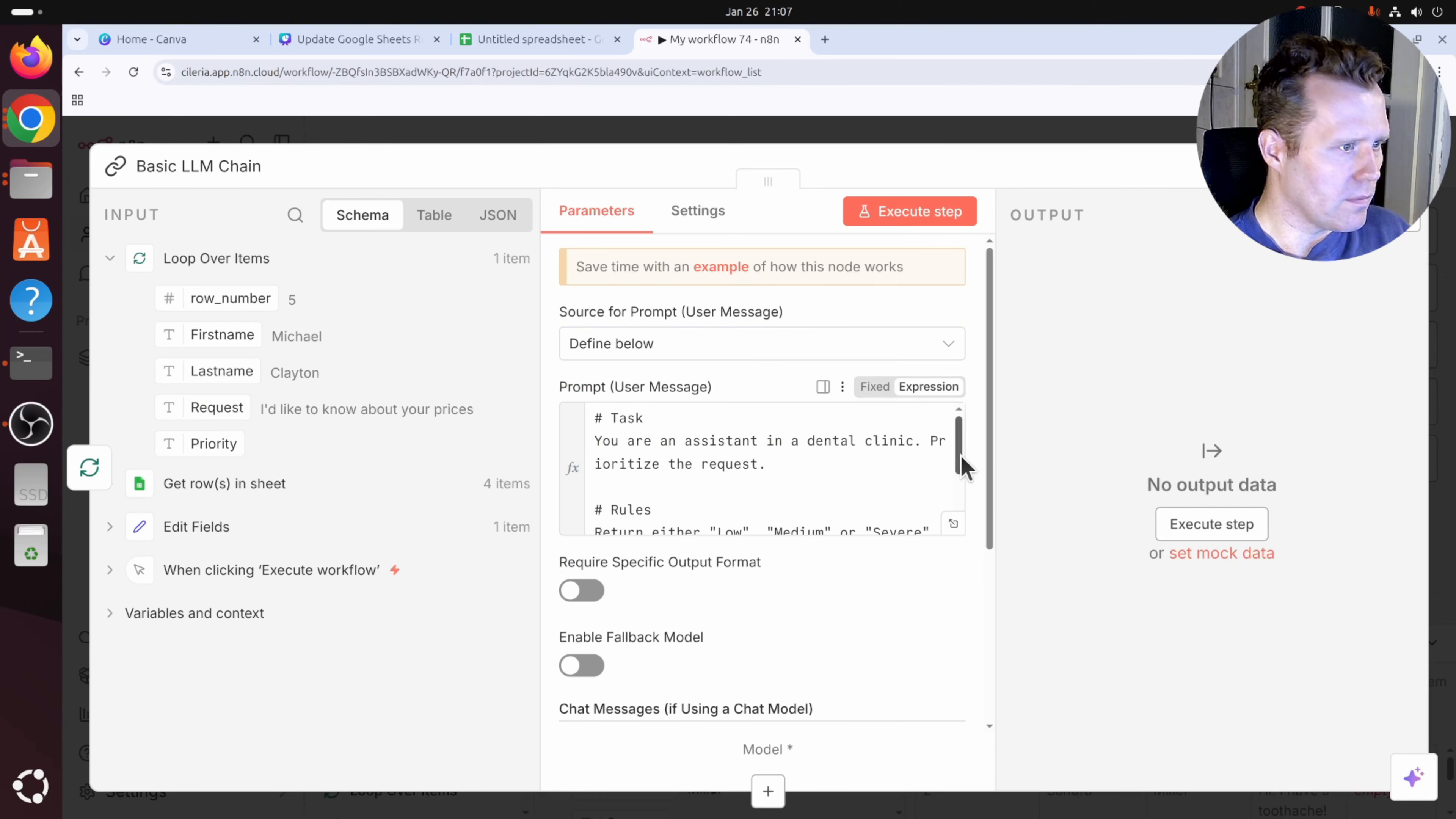
Attach an OpenAI Chat Model to the Basic LLM Chain node as its language model.
{"action": "left_click_drag", "start_coordinate": [960, 454], "coordinate": [955, 504]}
{"action": "left_click", "coordinate": [832, 512]}
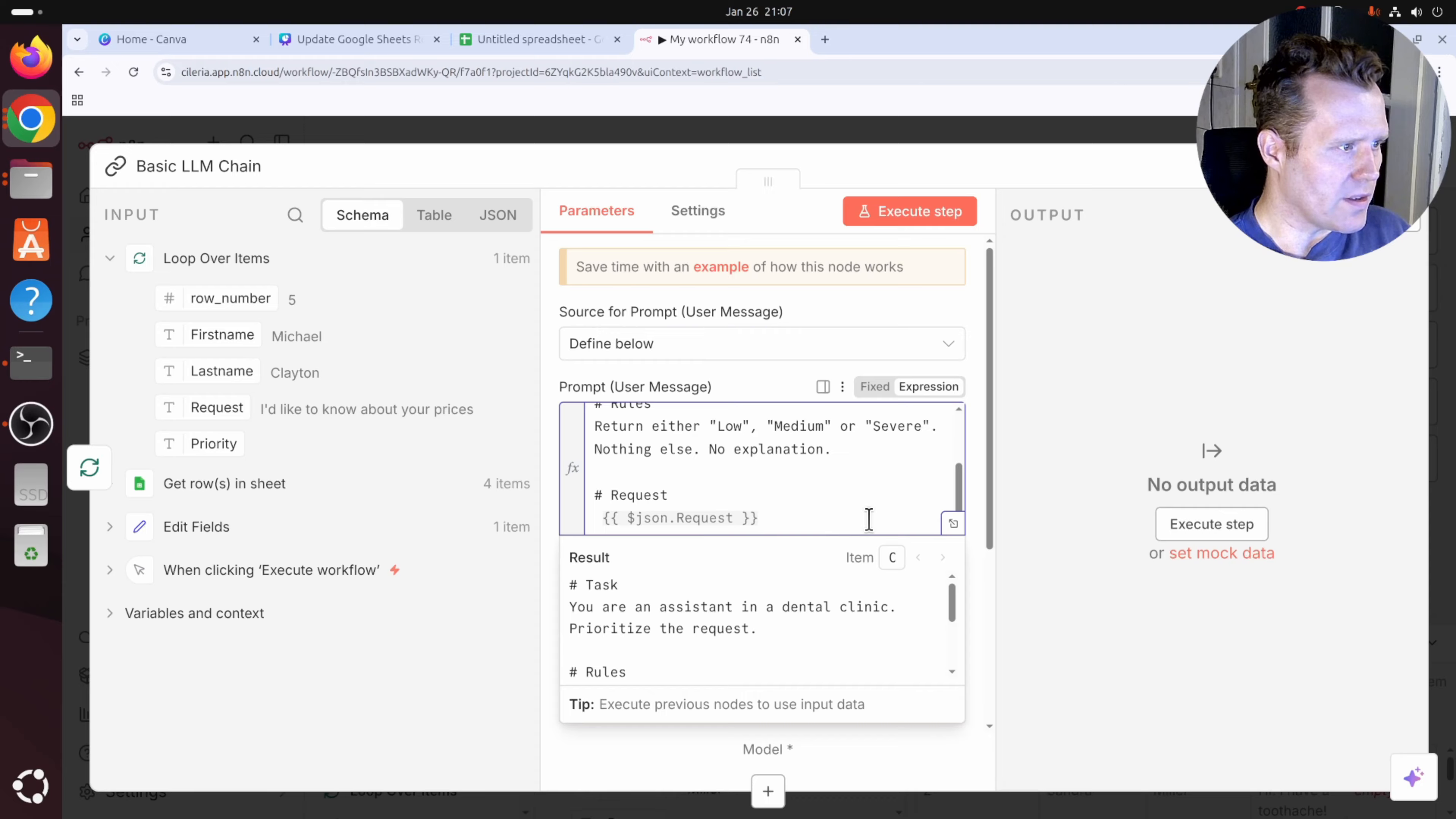
{"action": "left_click_drag", "start_coordinate": [959, 487], "coordinate": [959, 430]}
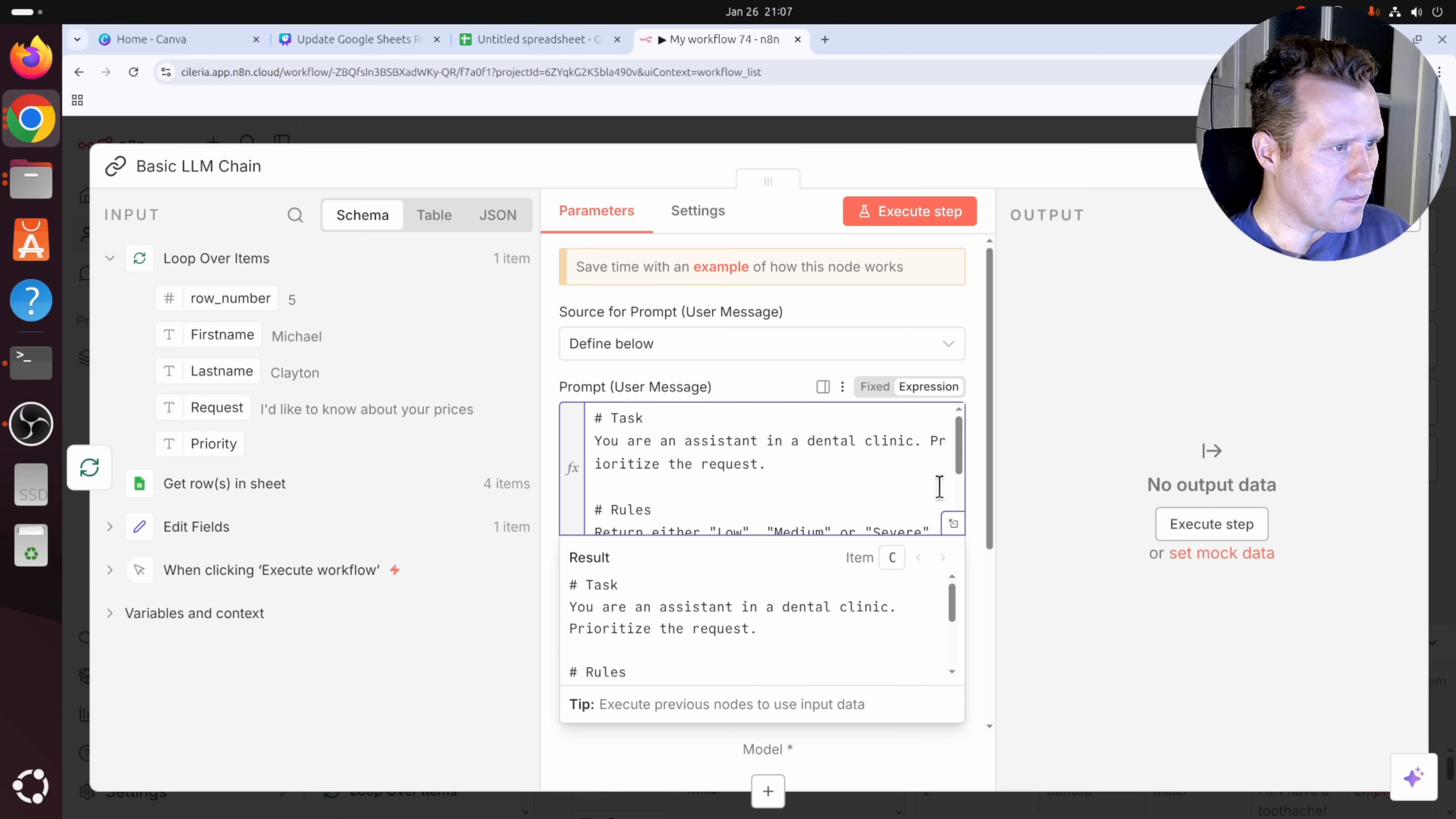
{"action": "left_click", "coordinate": [983, 439]}
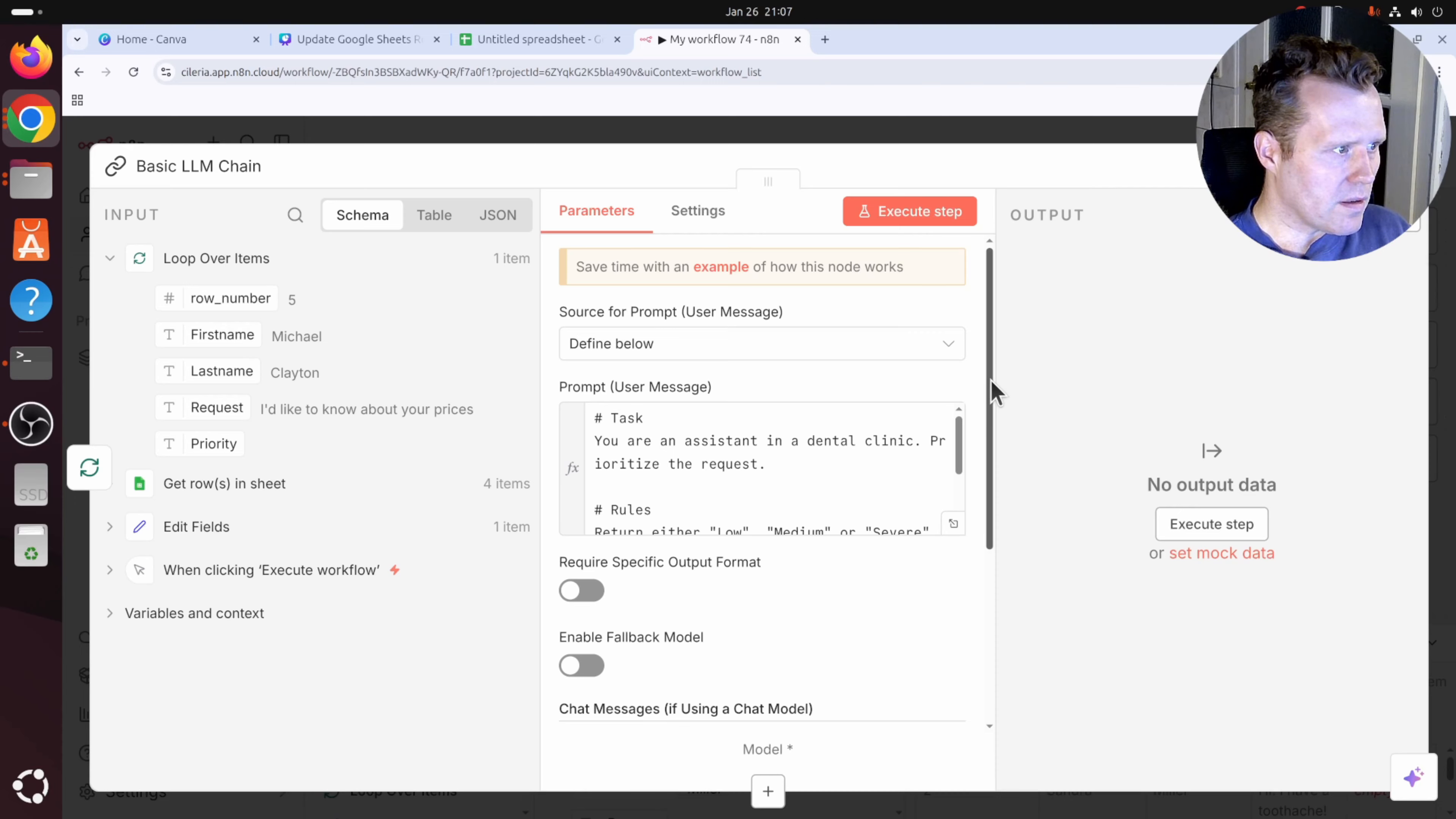
{"action": "scroll", "coordinate": [989, 397], "scroll_direction": "down", "scroll_amount": 2}
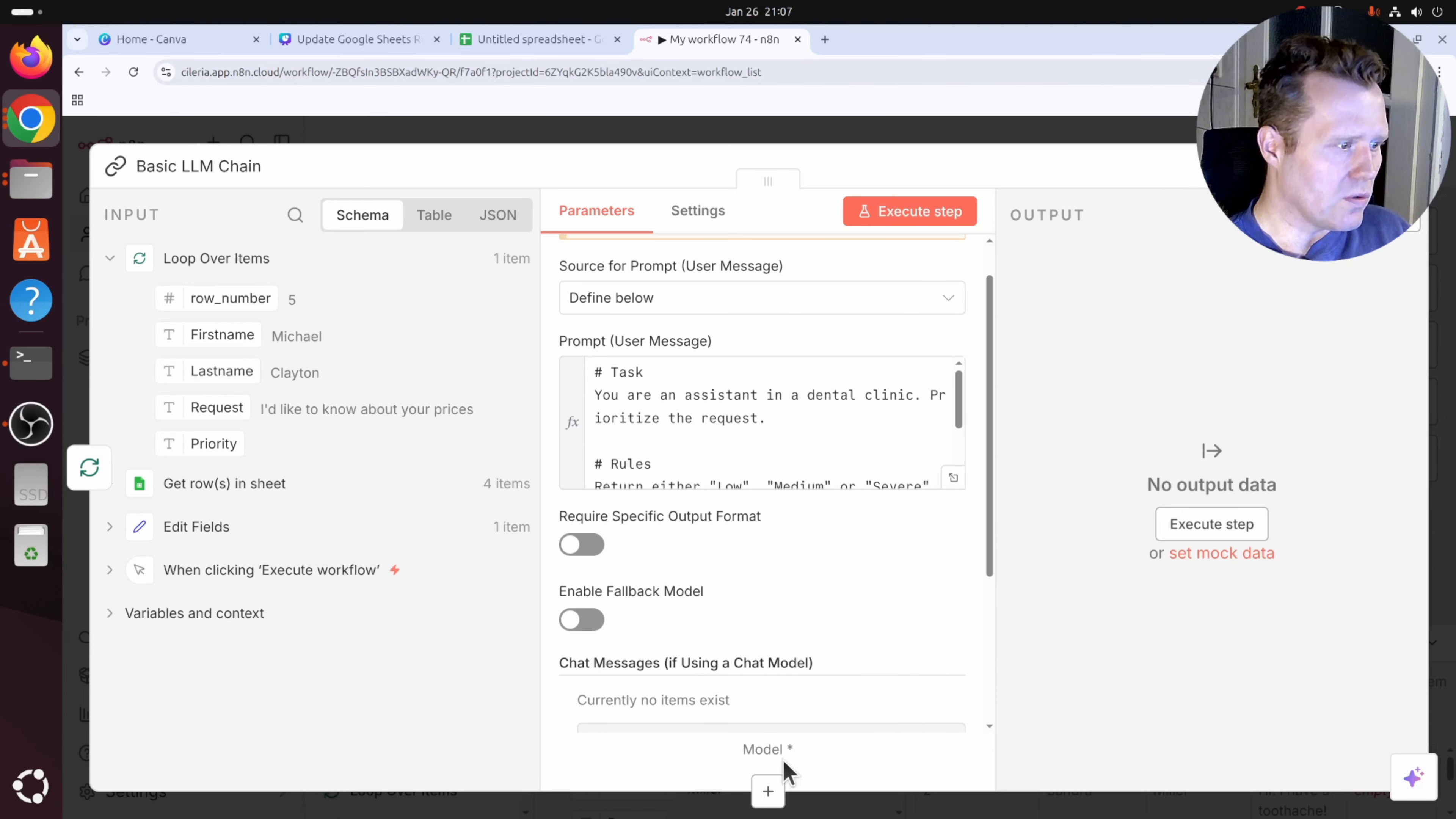
{"action": "left_click", "coordinate": [768, 791]}
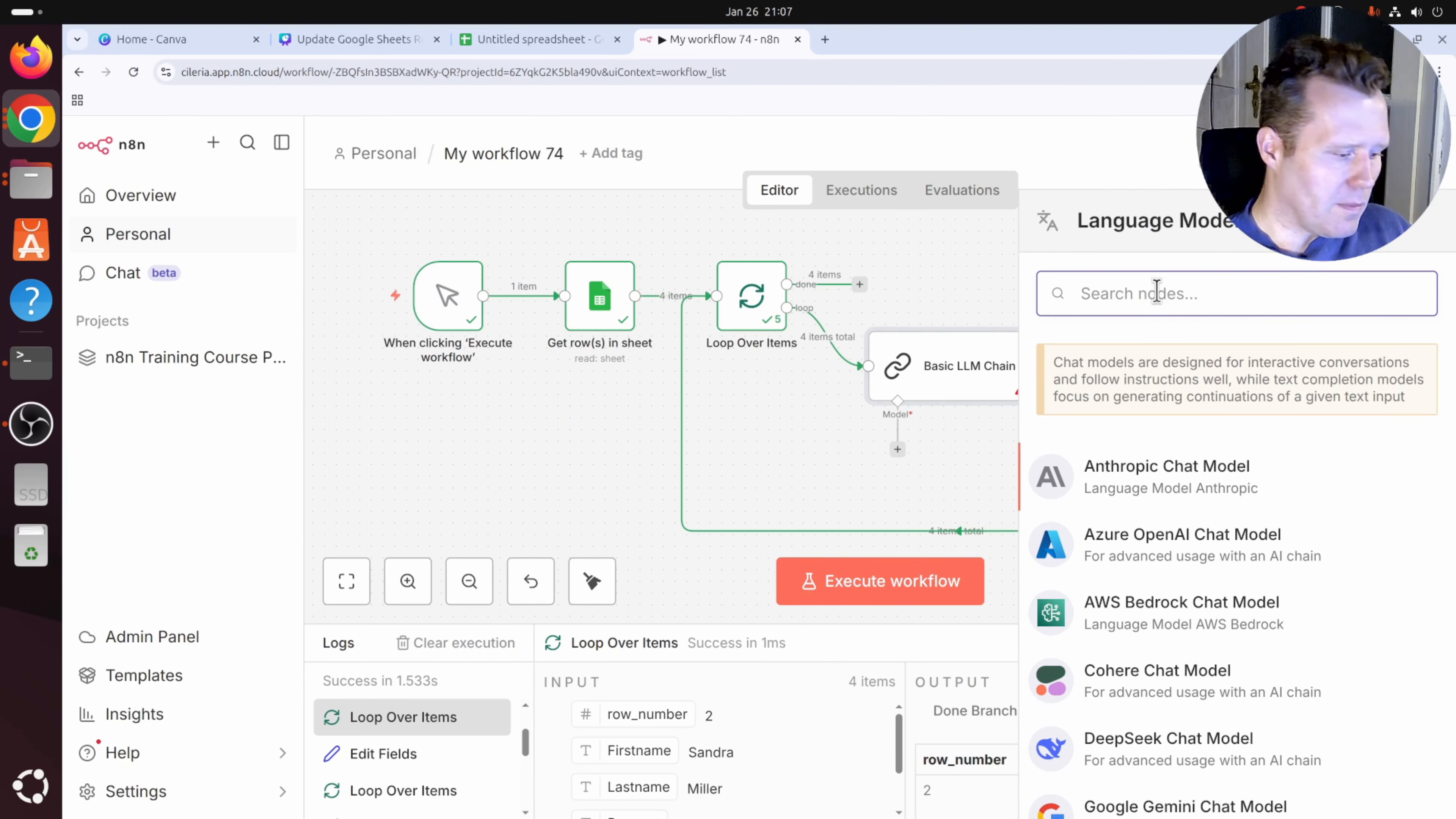
{"action": "type", "text": "op"}
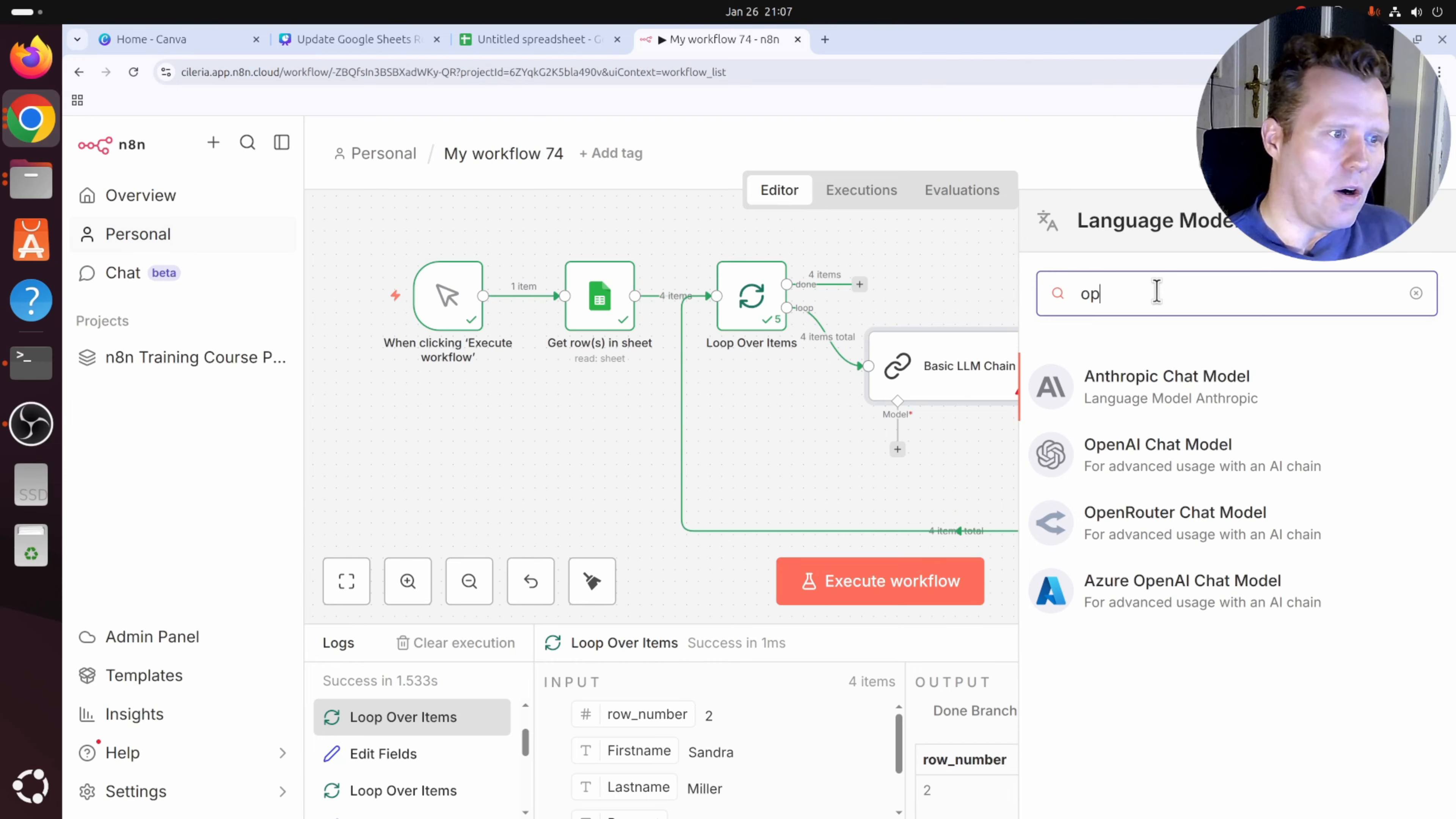
{"action": "left_click", "coordinate": [1186, 453]}
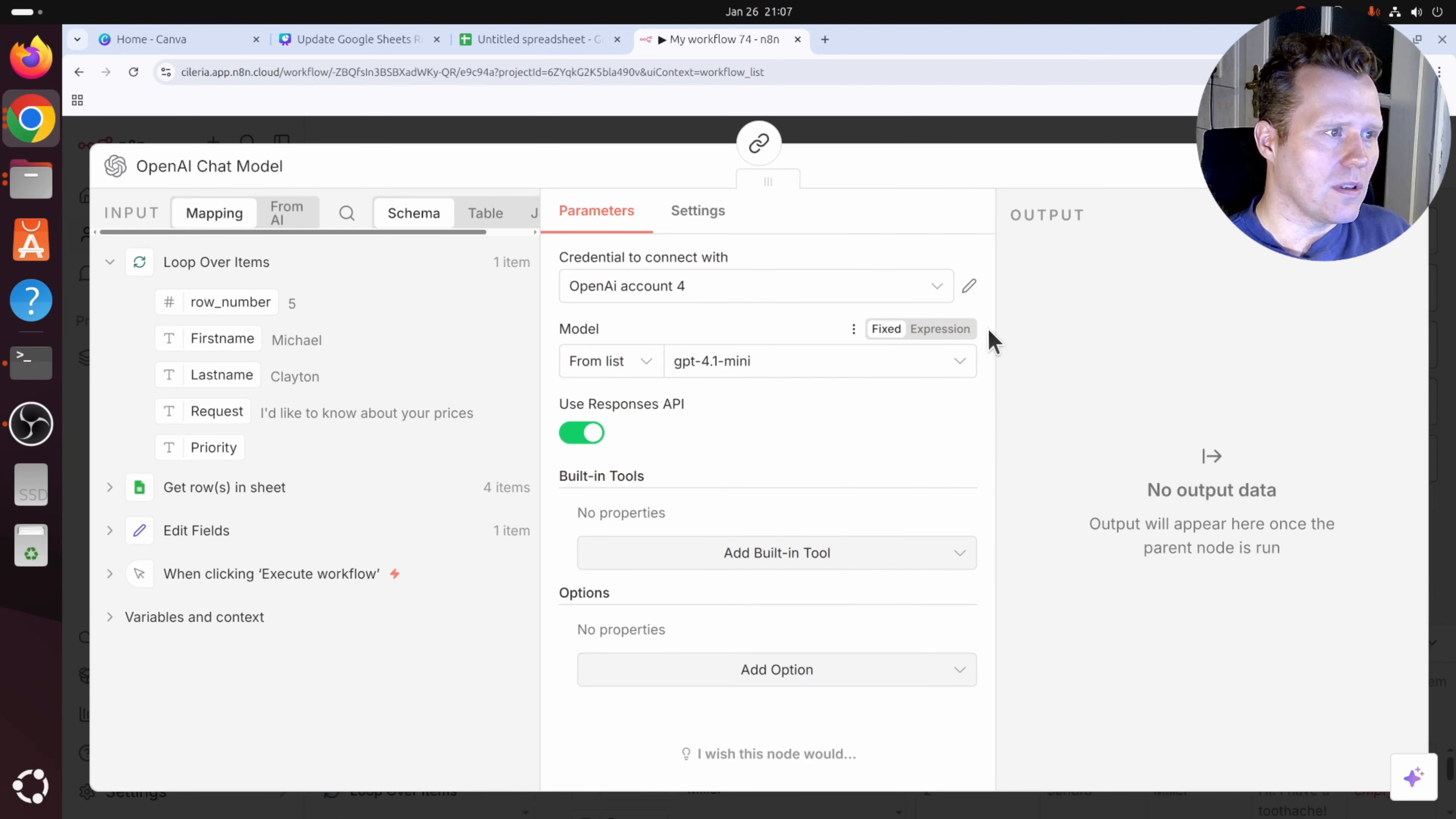
Check the available OpenAI credentials and the connection details of the selected one, then return to the workflow canvas.
{"action": "left_click", "coordinate": [944, 286]}
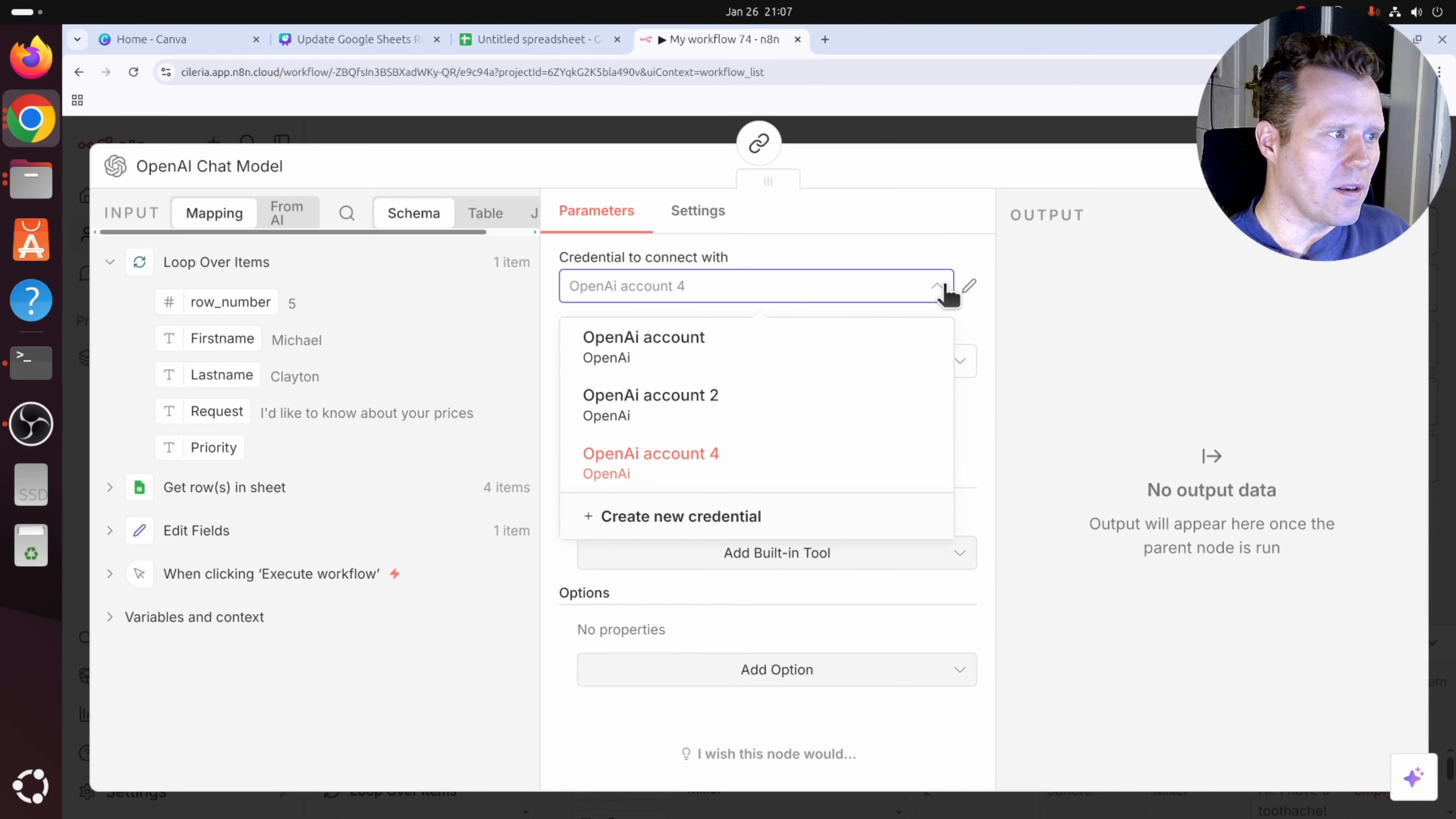
{"action": "left_click", "coordinate": [944, 286]}
{"action": "left_click", "coordinate": [944, 287]}
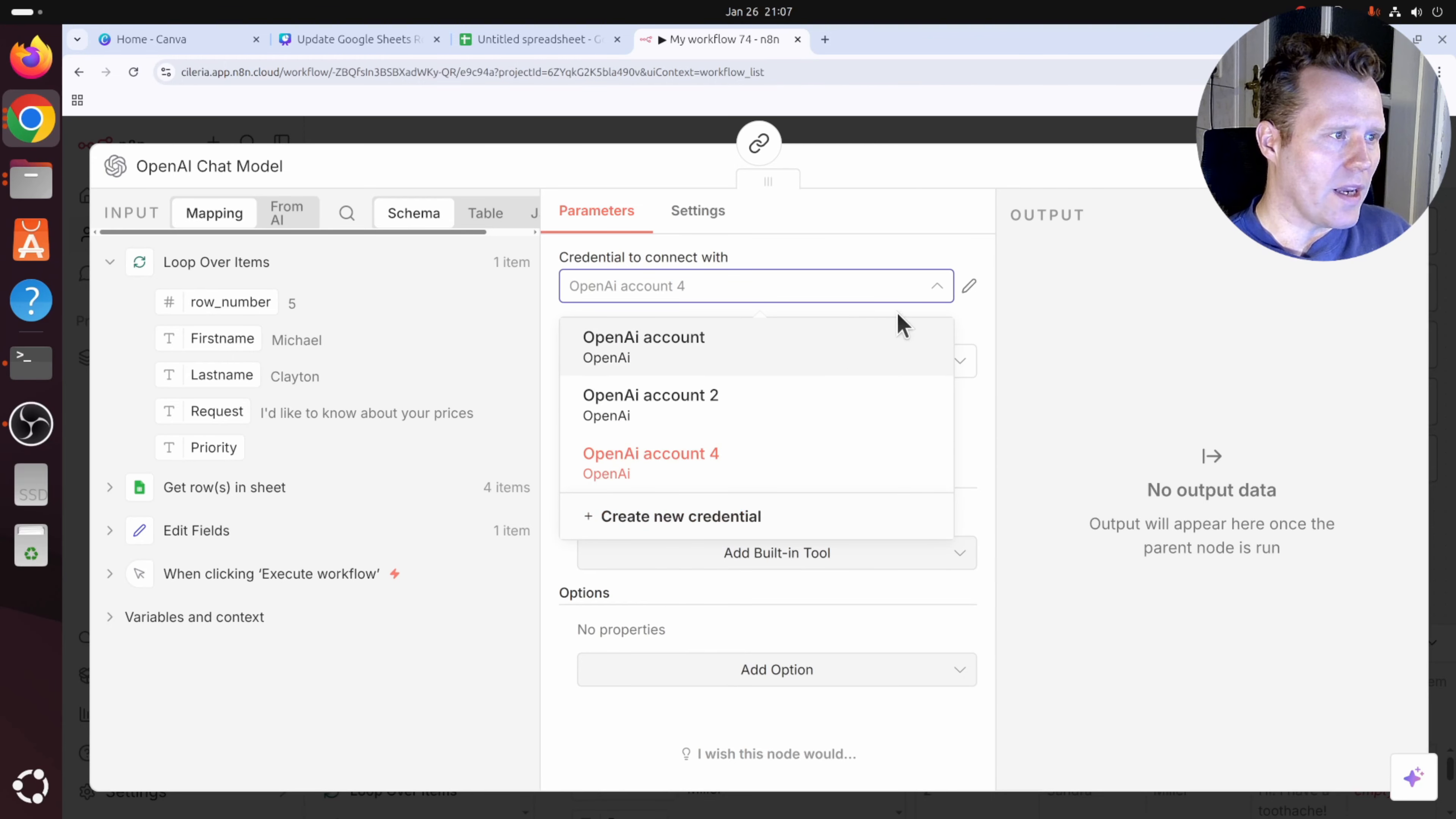
{"action": "left_click", "coordinate": [969, 286]}
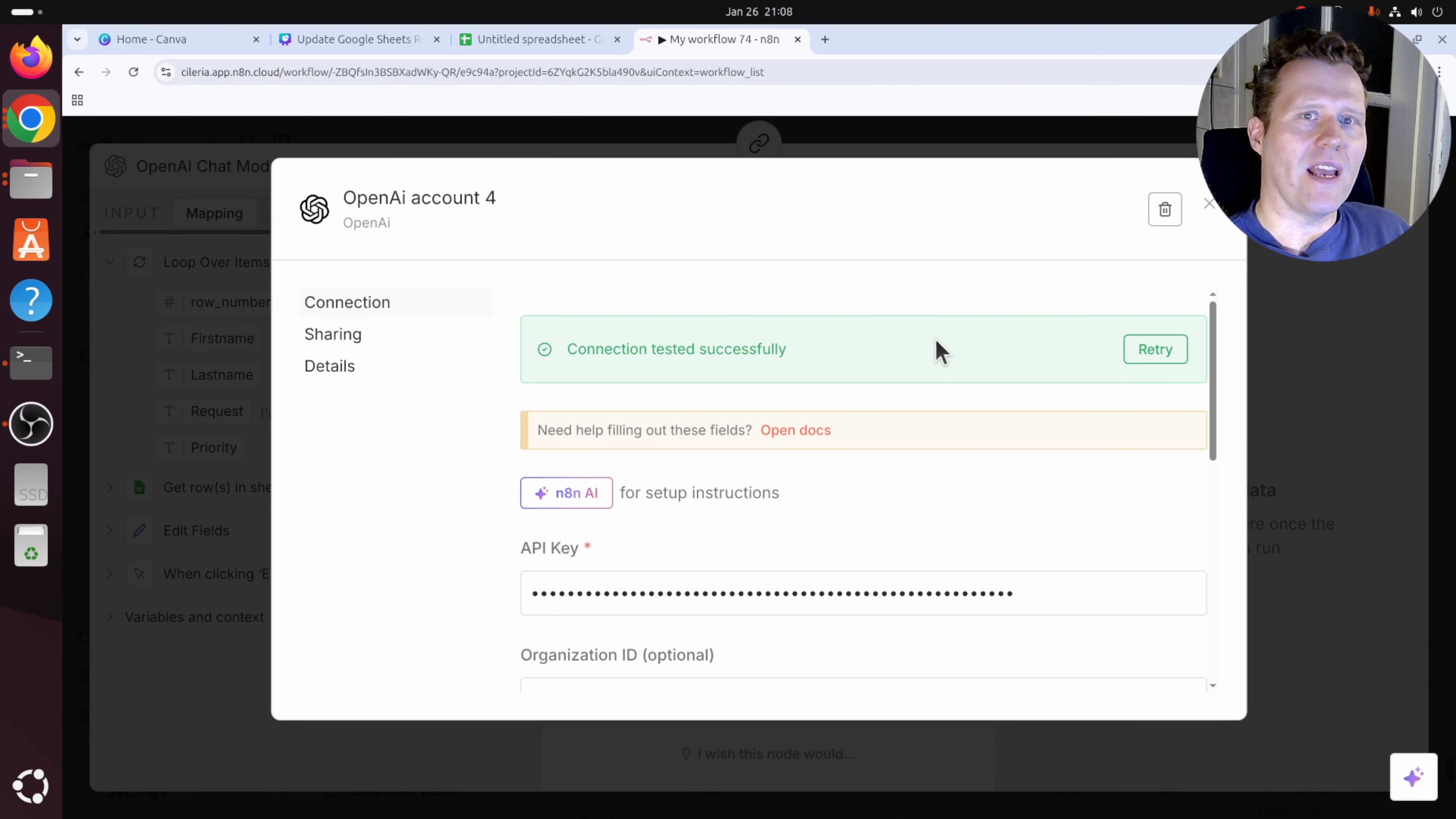
{"action": "left_click", "coordinate": [1210, 204]}
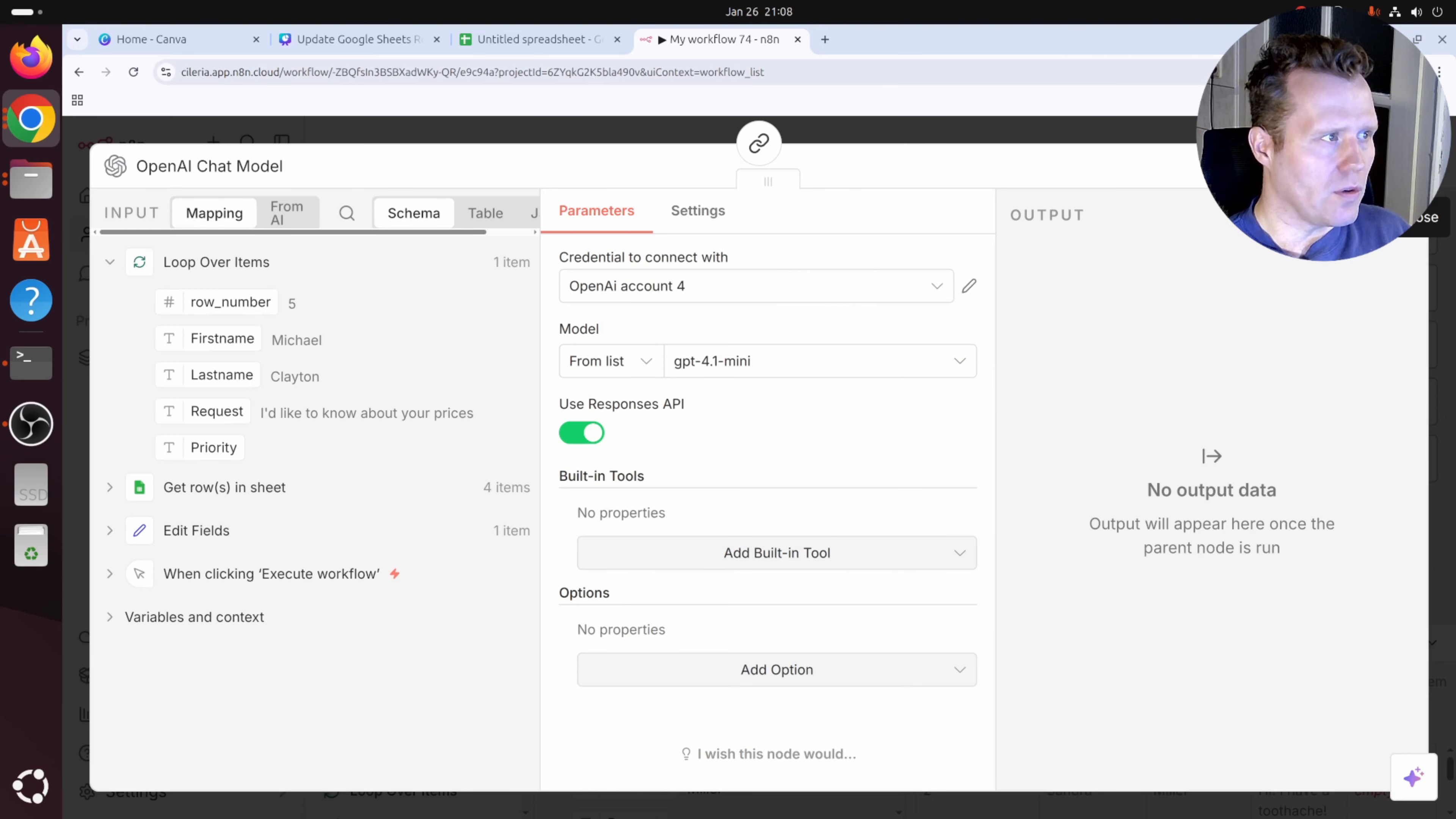
{"action": "left_click", "coordinate": [1409, 167]}
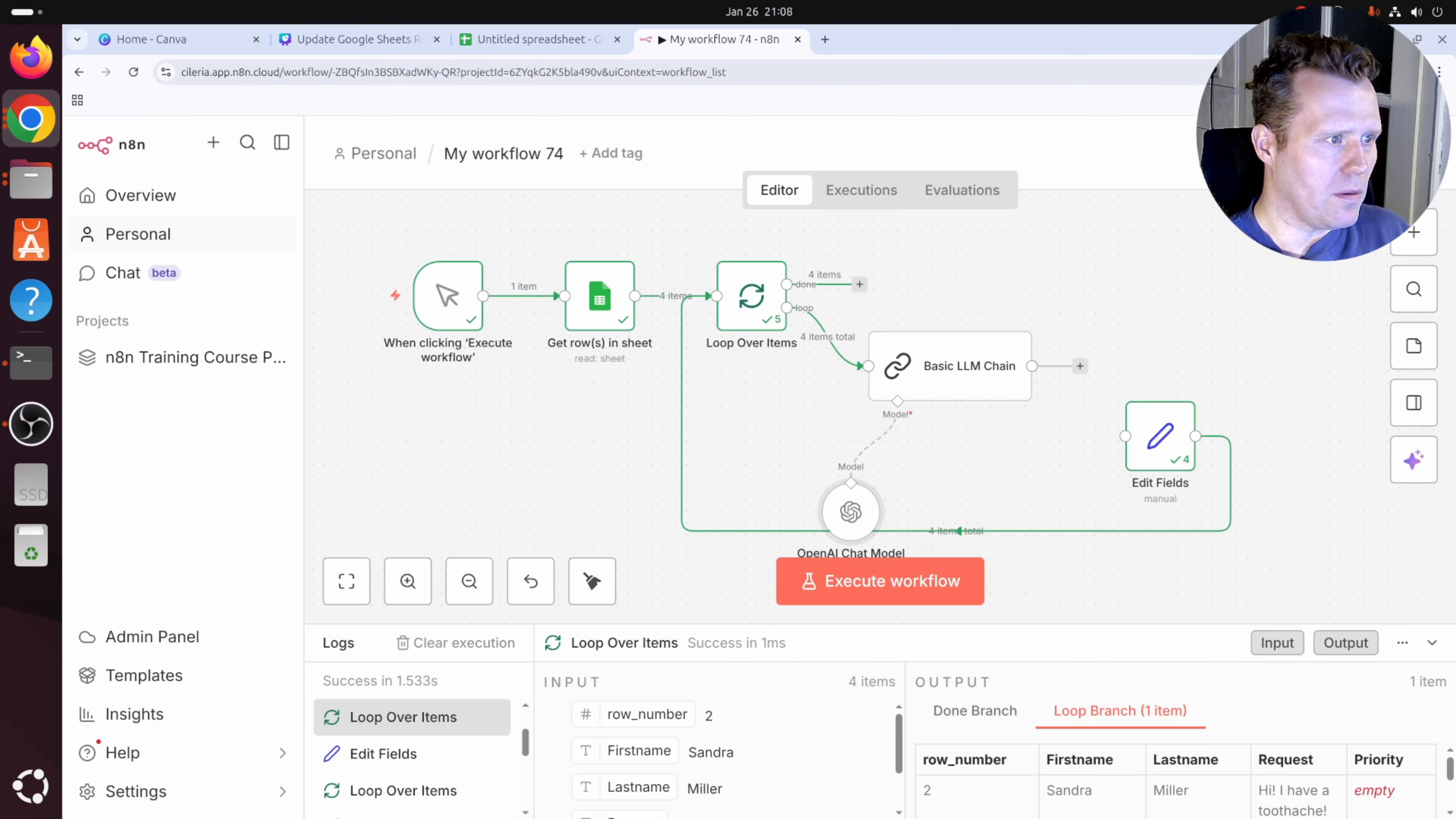
Execute the Basic LLM Chain node on its own and compare its output with the incoming Request text.
{"action": "double_click", "coordinate": [955, 362]}
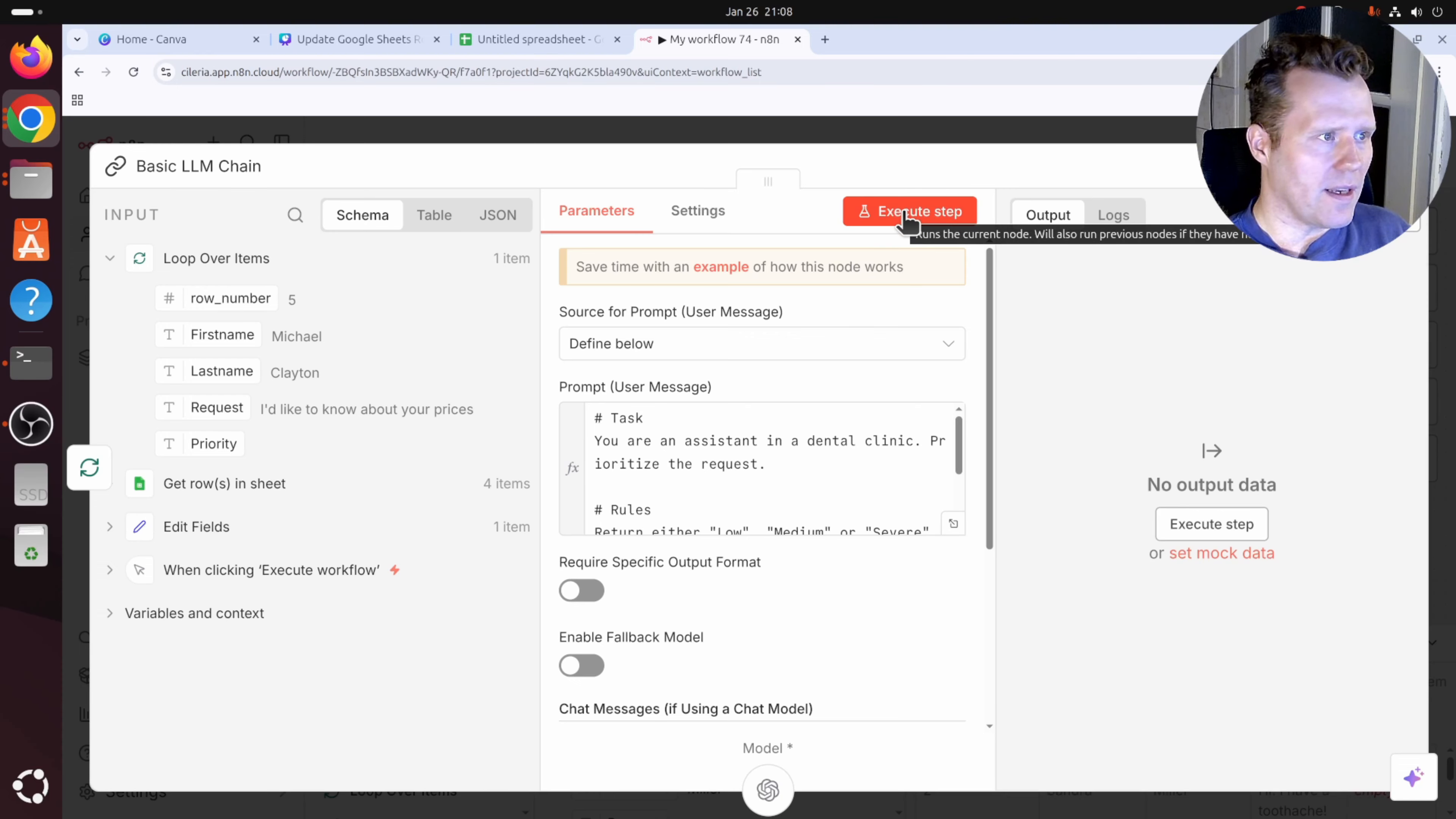
{"action": "left_click", "coordinate": [903, 220]}
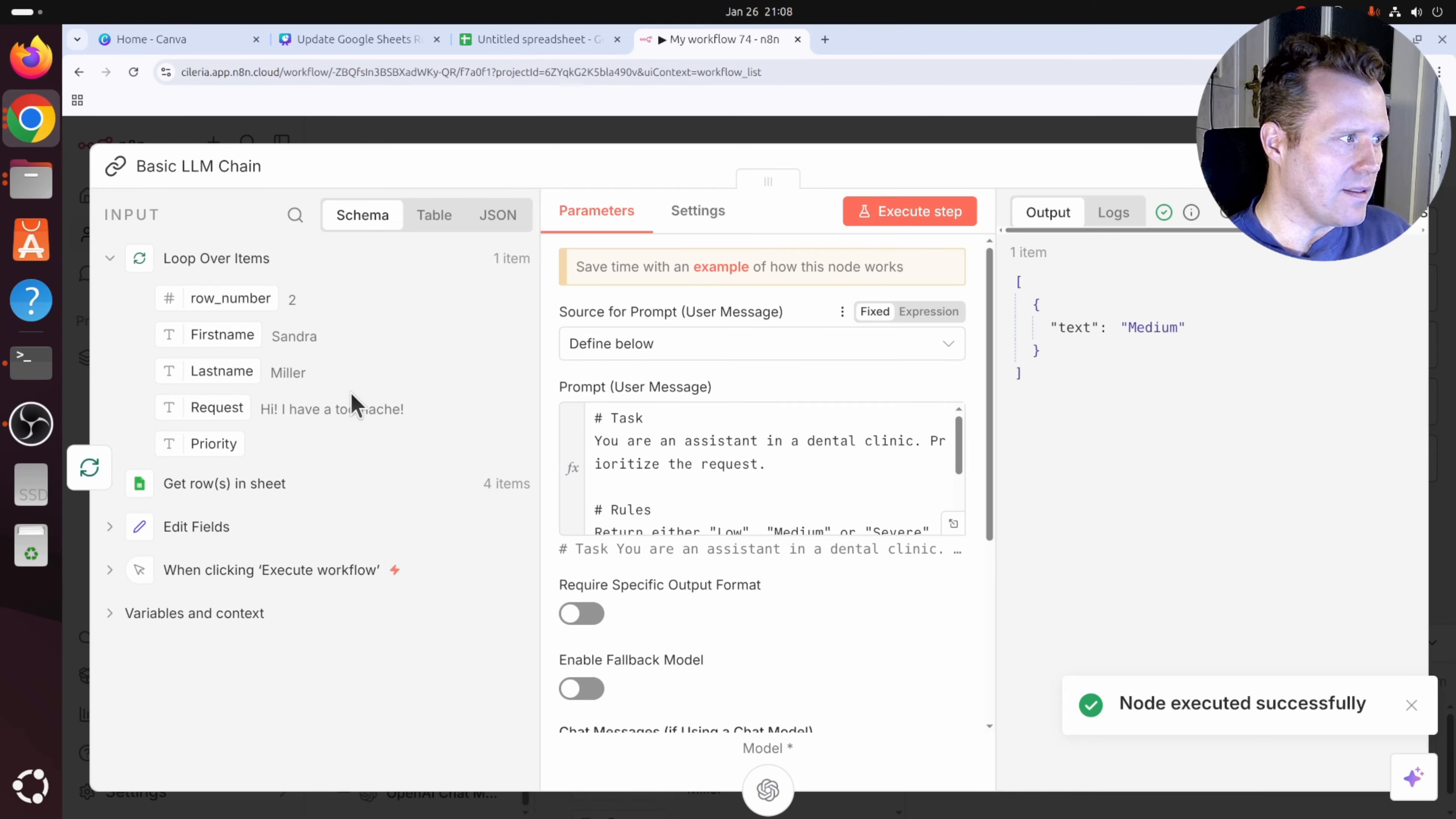
{"action": "left_click_drag", "start_coordinate": [262, 409], "coordinate": [422, 420]}
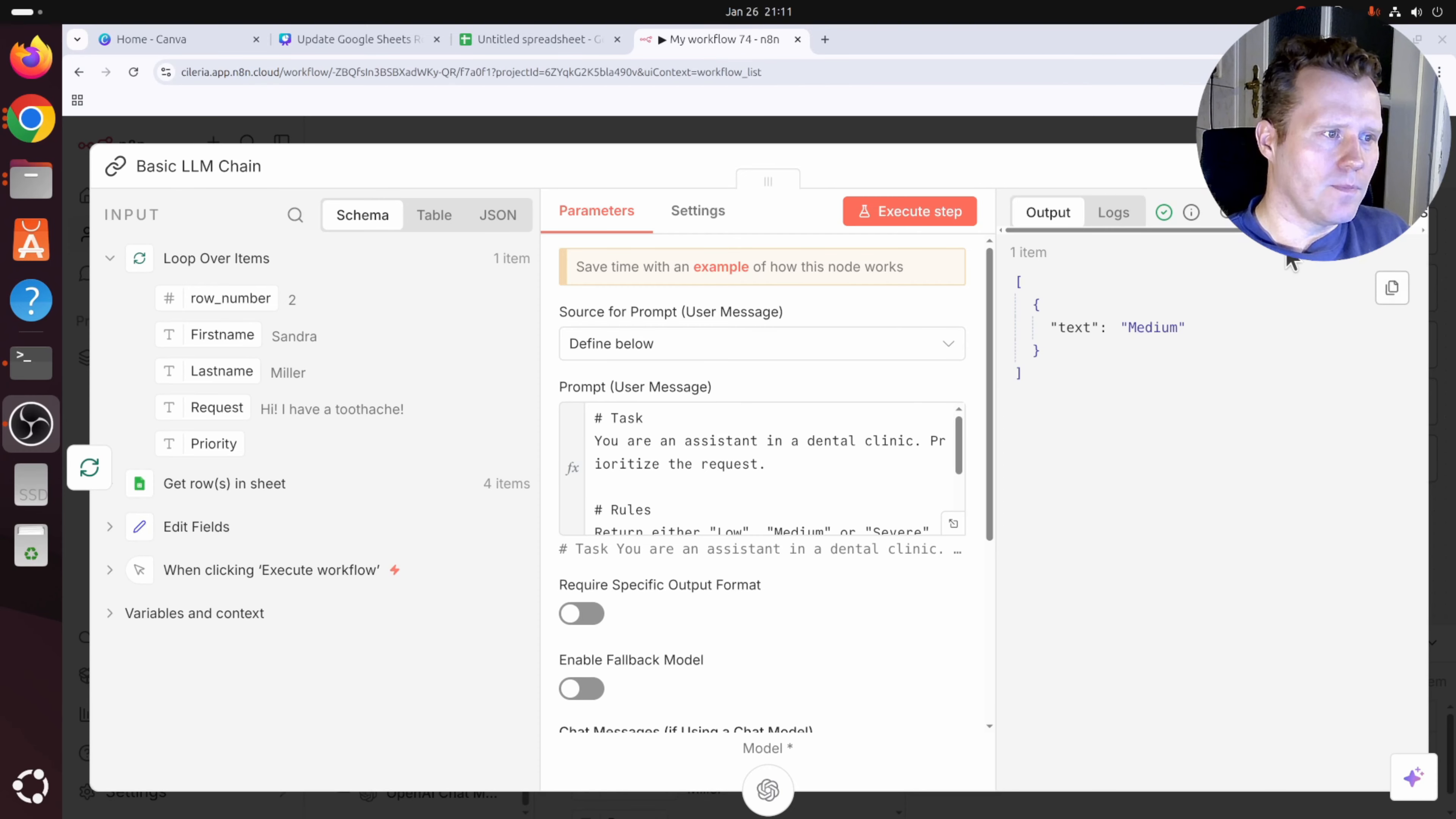
{"action": "left_click", "coordinate": [1425, 217]}
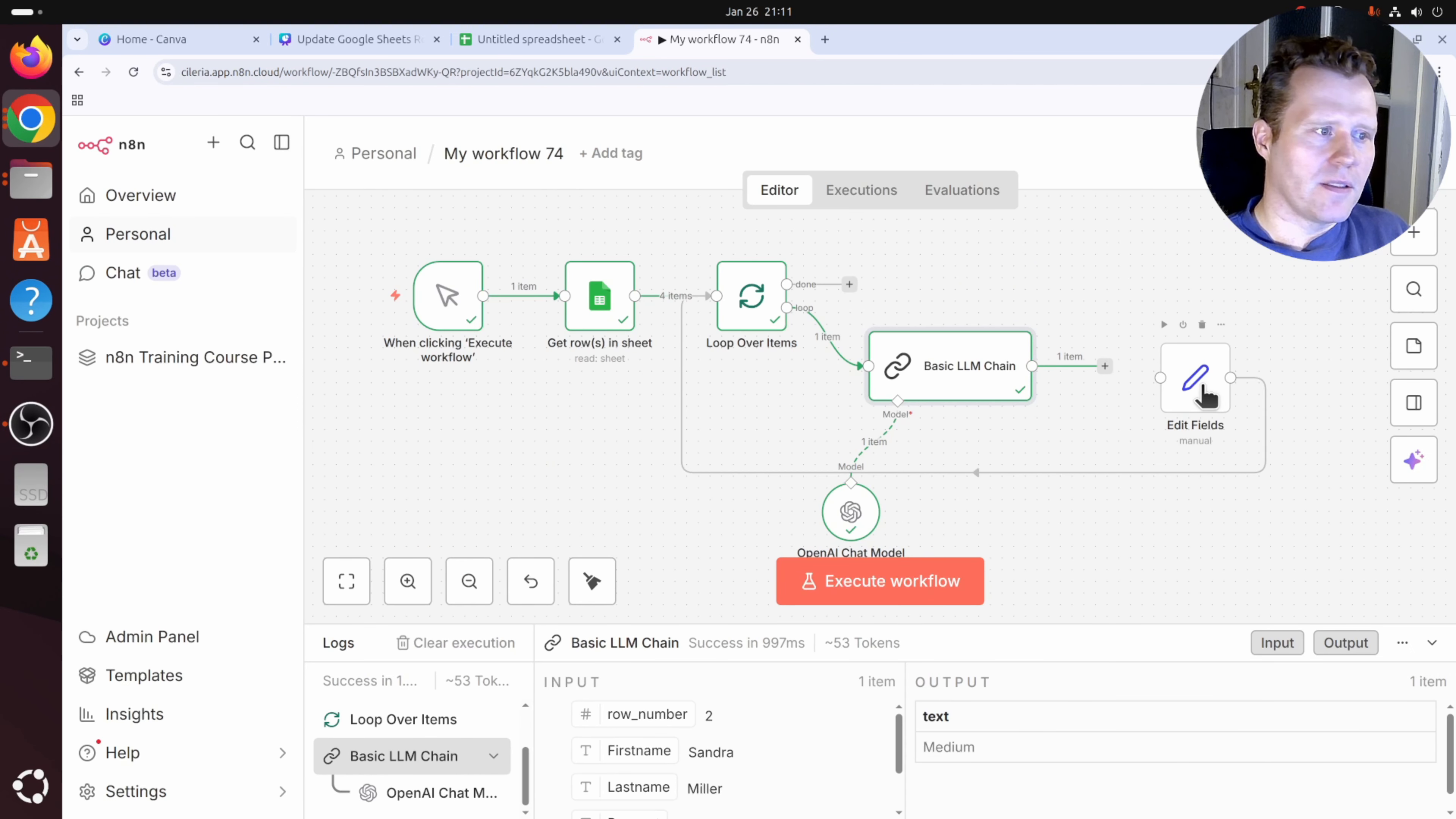
Move Edit Fields farther from Basic LLM Chain and add a Google Sheets "Update row in sheet" node to the chain's output.
{"action": "left_click_drag", "start_coordinate": [1212, 396], "coordinate": [1306, 431]}
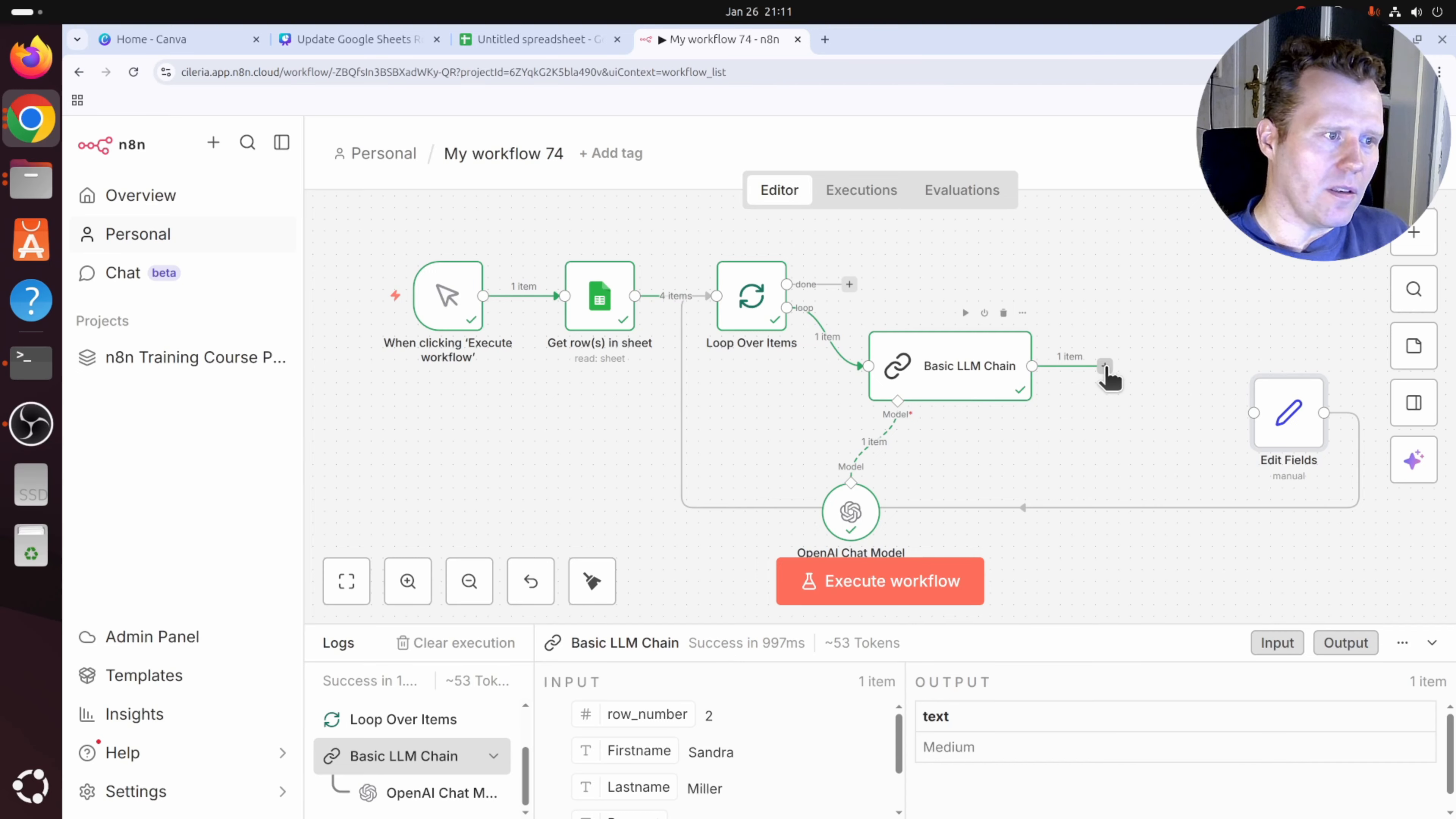
{"action": "left_click", "coordinate": [1104, 367]}
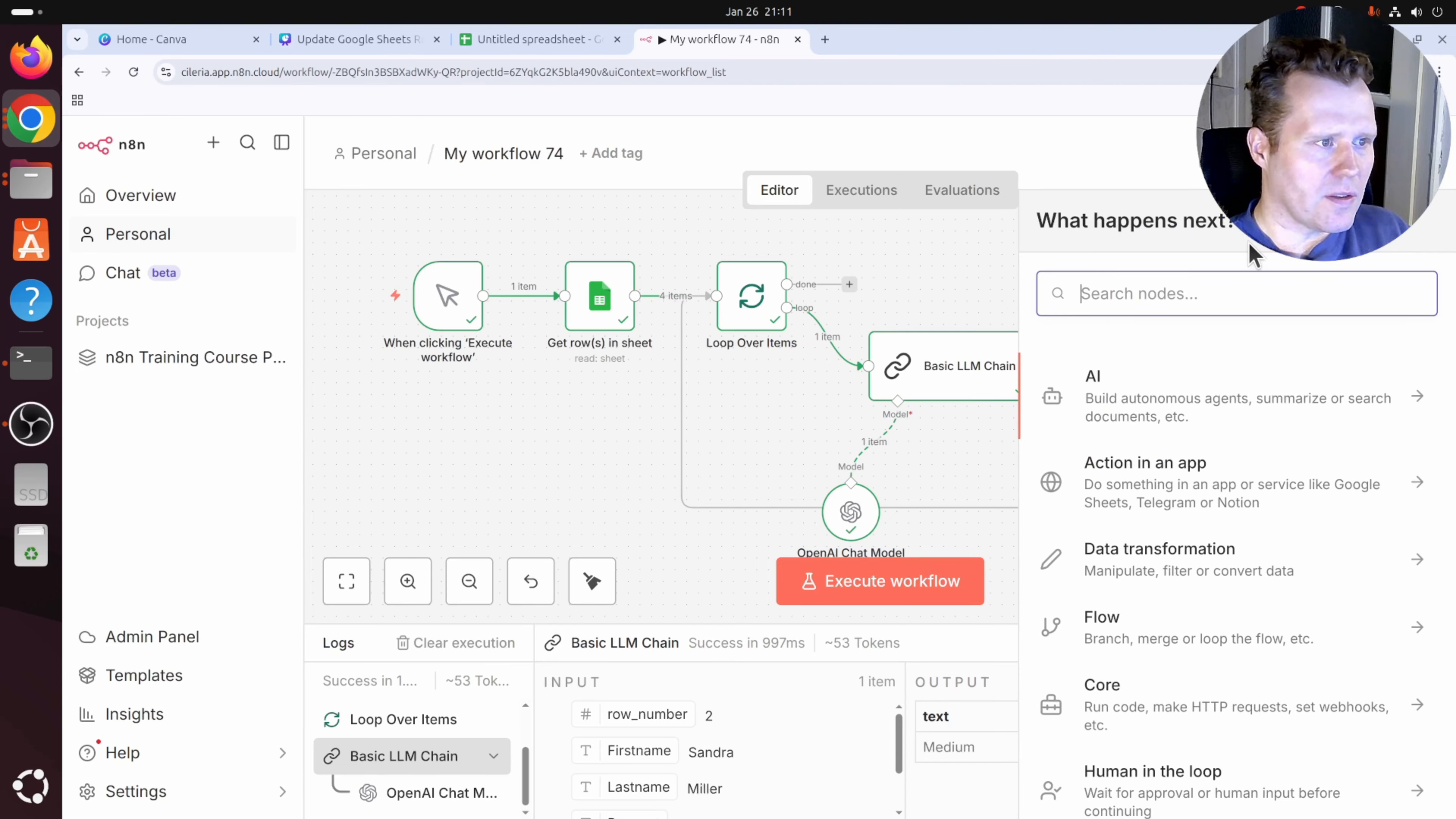
{"action": "type", "text": "sheets"}
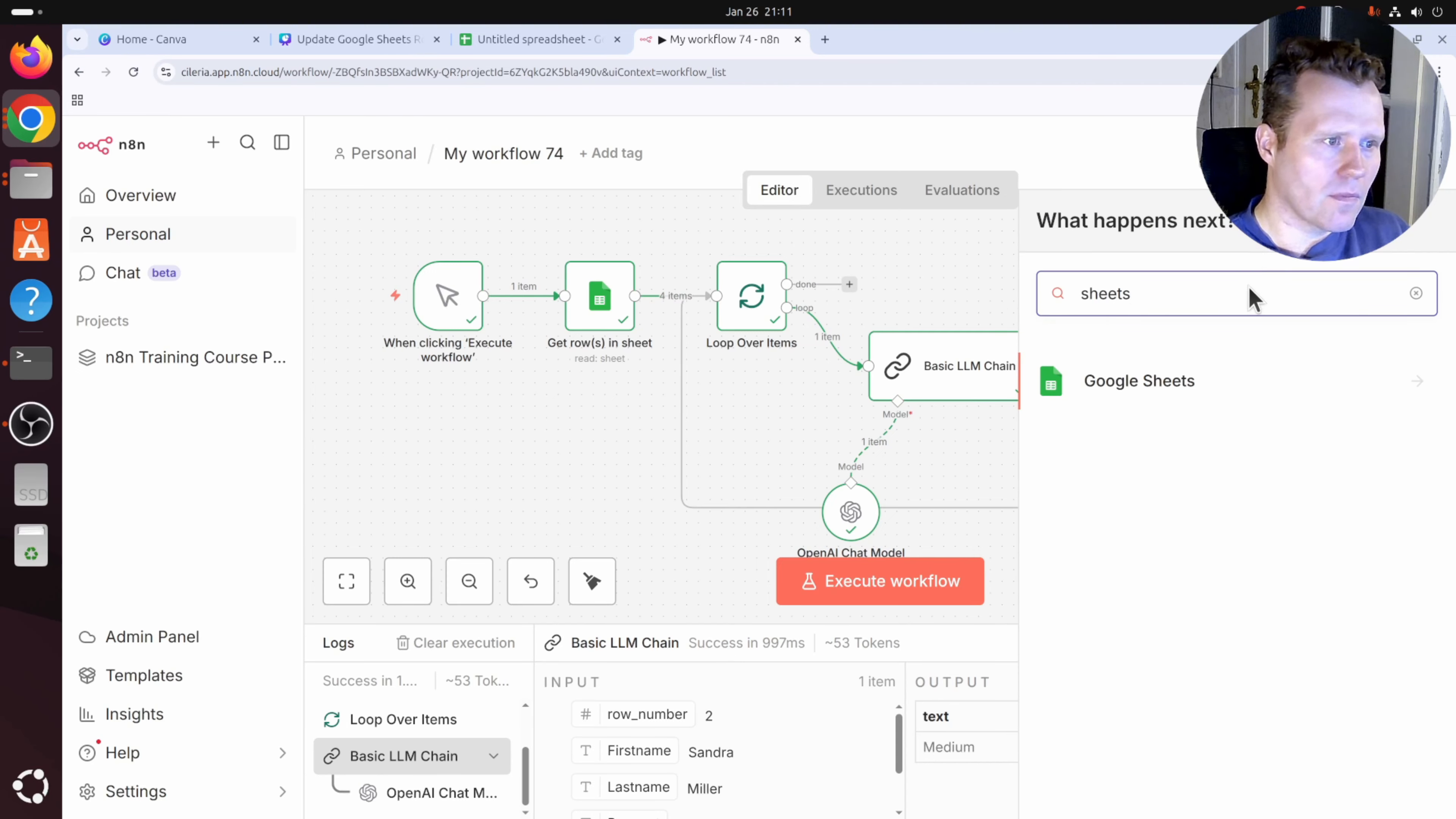
{"action": "left_click", "coordinate": [1225, 380]}
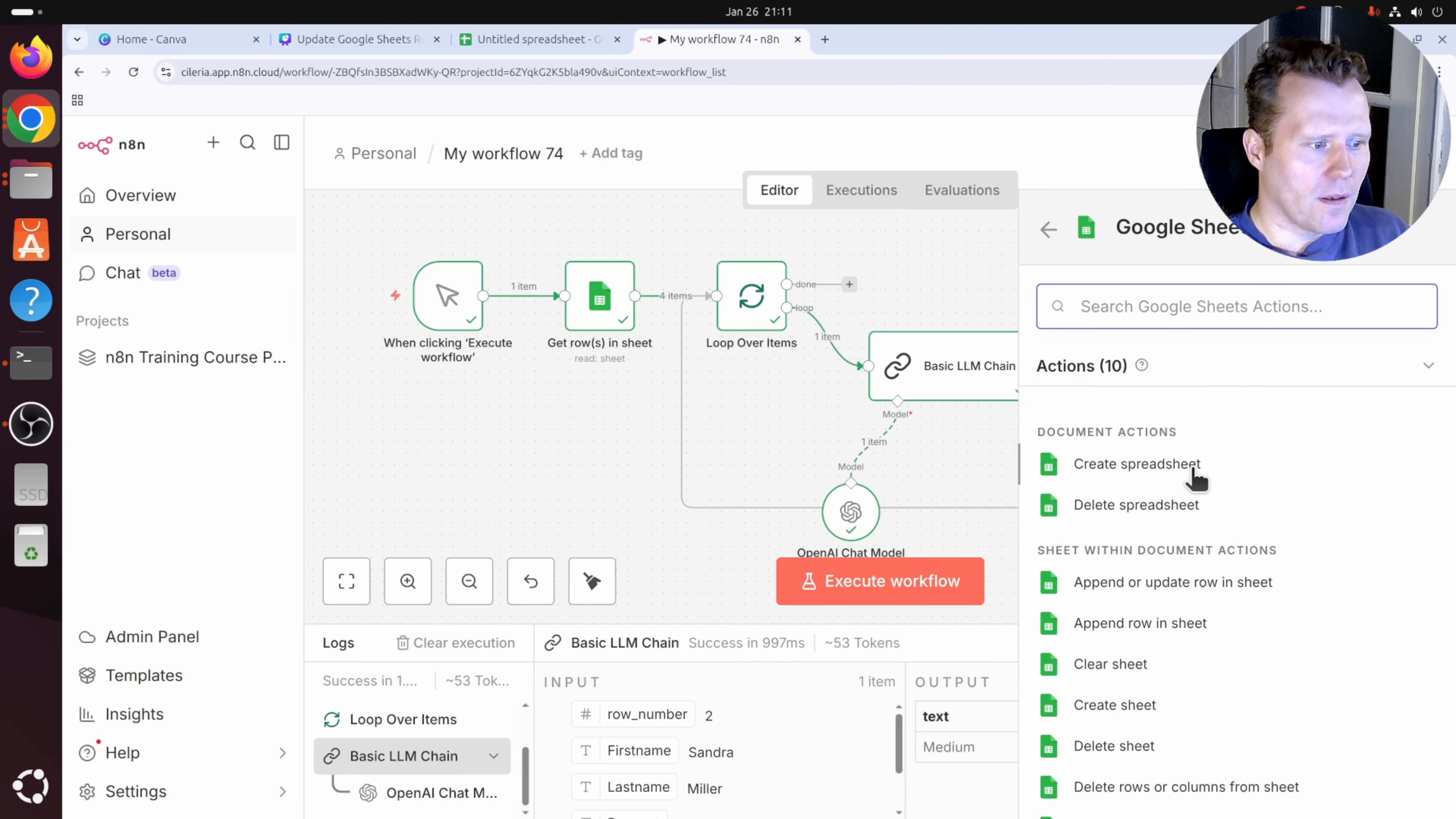
{"action": "scroll", "coordinate": [1198, 481], "scroll_direction": "down", "scroll_amount": 3}
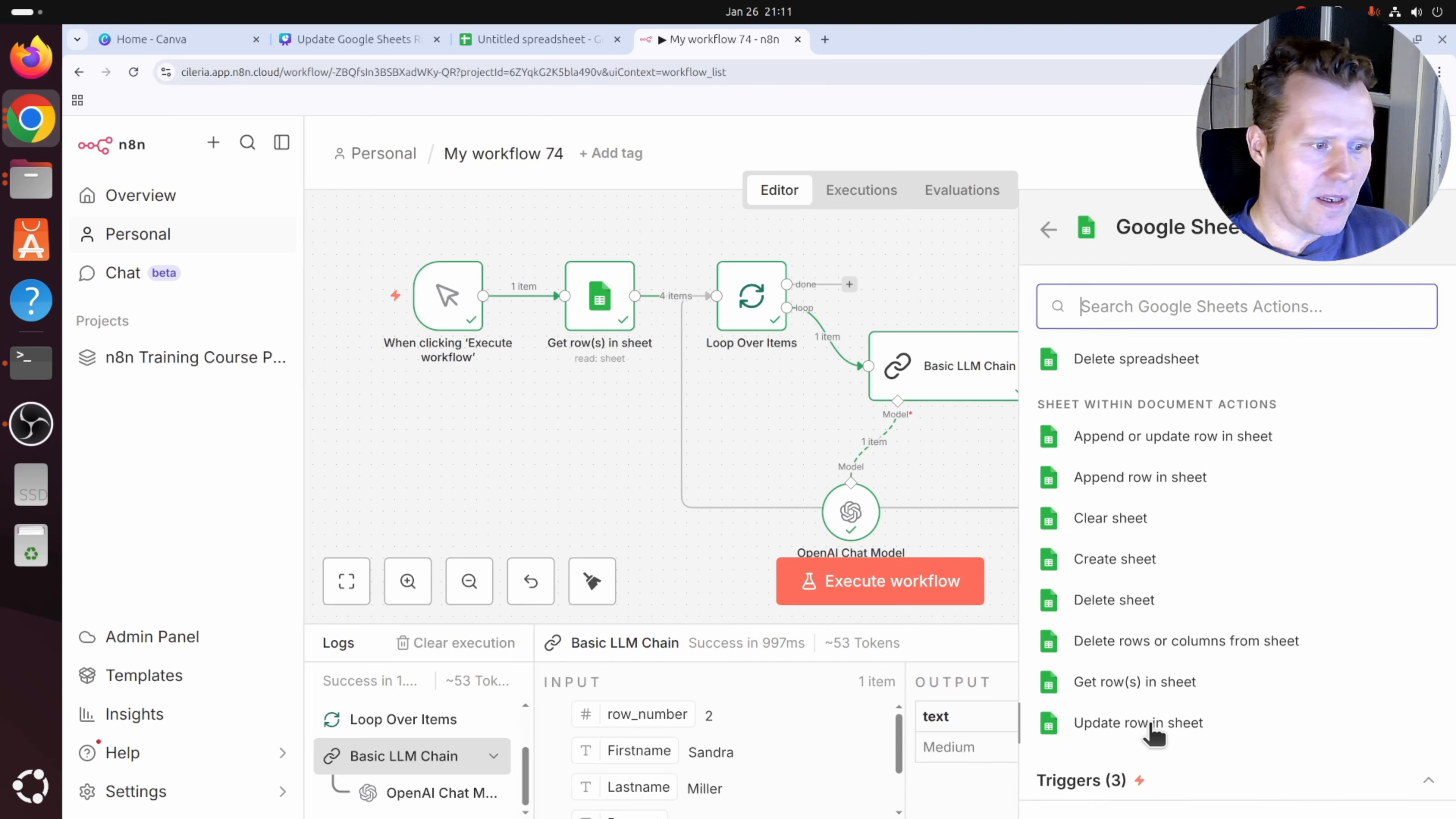
{"action": "left_click", "coordinate": [1180, 723]}
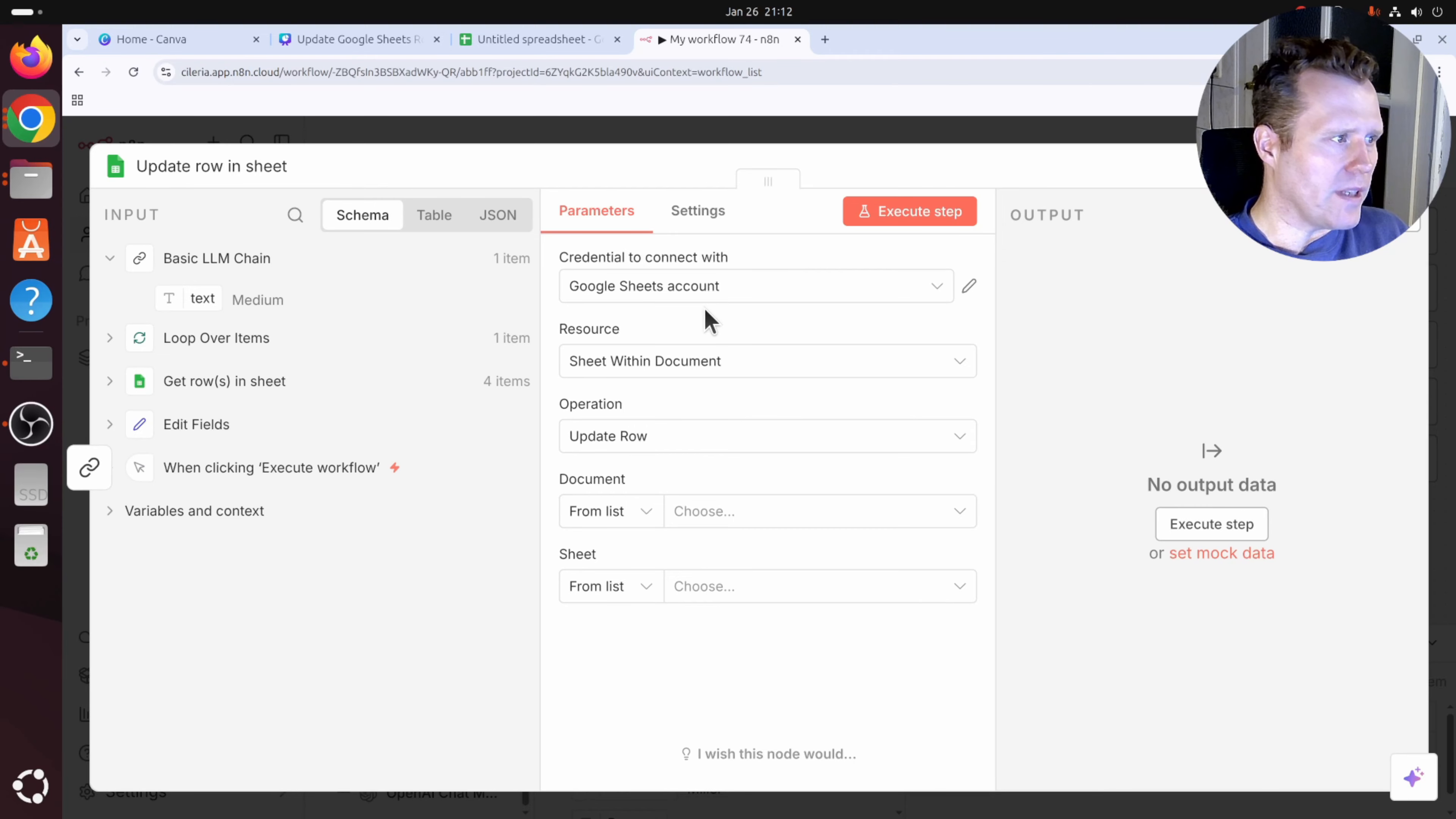
Keep Sheet Within Document and Update Row, and choose the most recent "Untitled spreadsheet" as document and Sheet1 as sheet.
{"action": "left_click", "coordinate": [700, 360]}
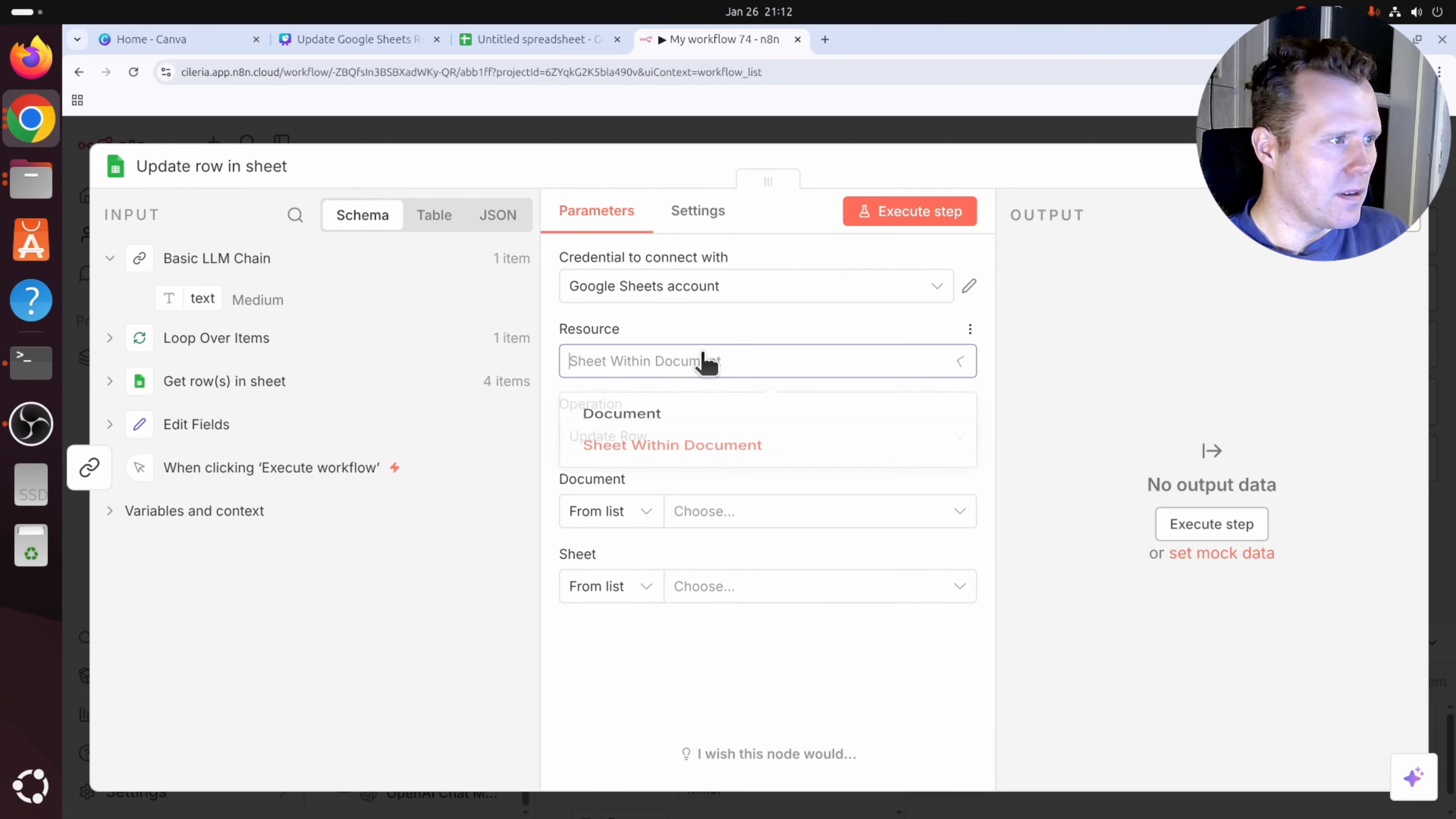
{"action": "left_click", "coordinate": [685, 459]}
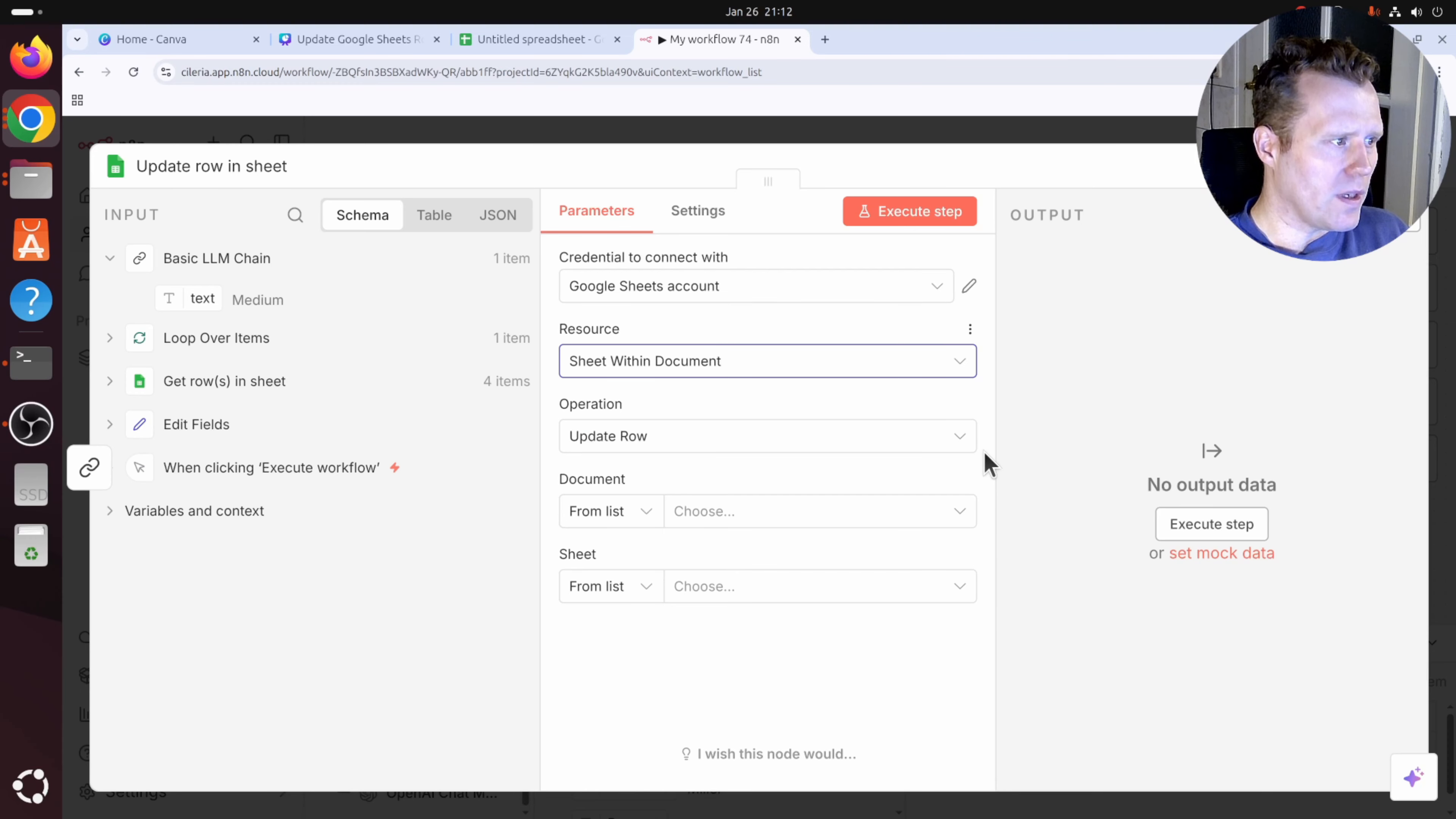
{"action": "left_click", "coordinate": [704, 437]}
{"action": "left_click", "coordinate": [704, 437]}
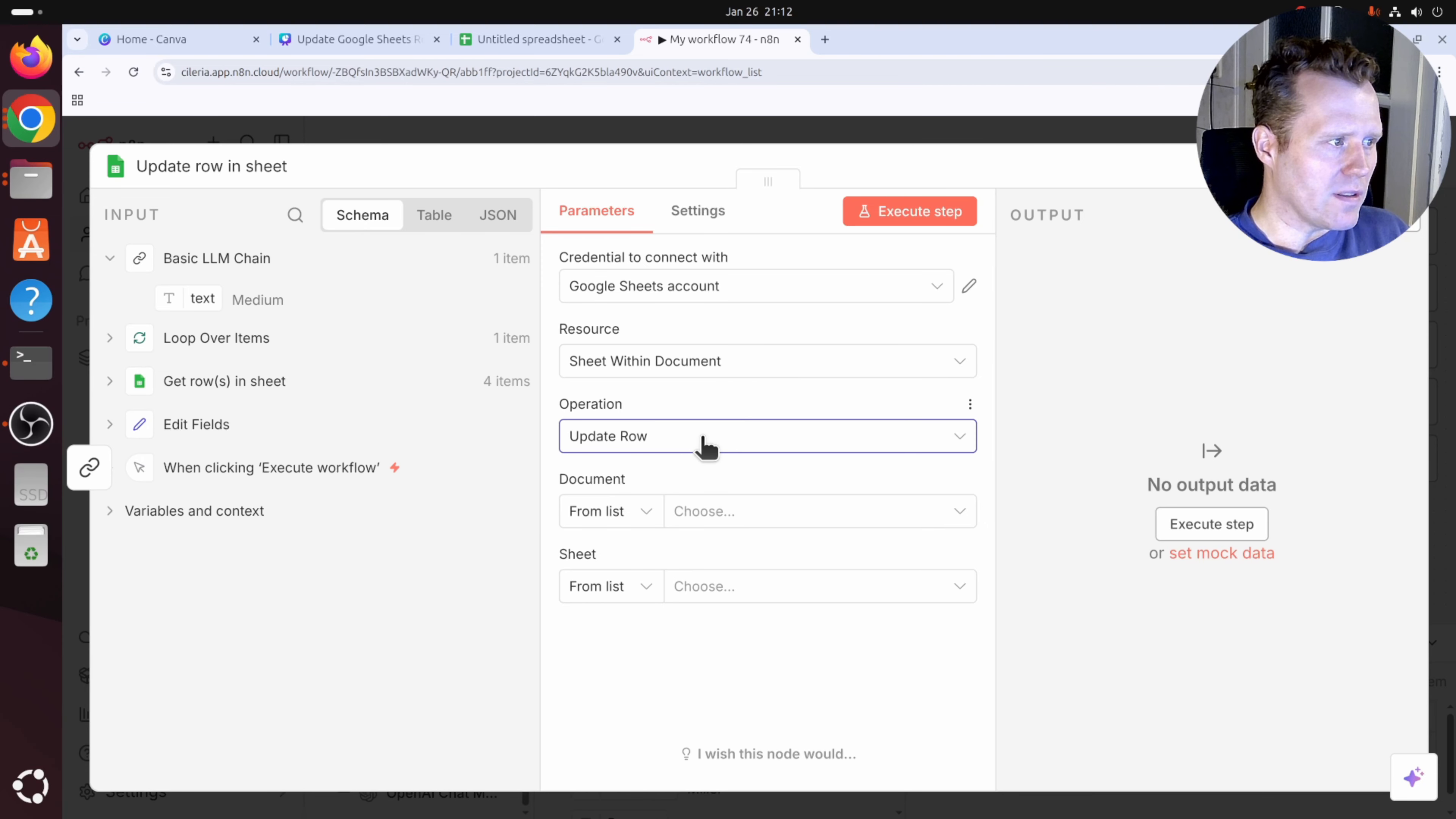
{"action": "left_click", "coordinate": [960, 516]}
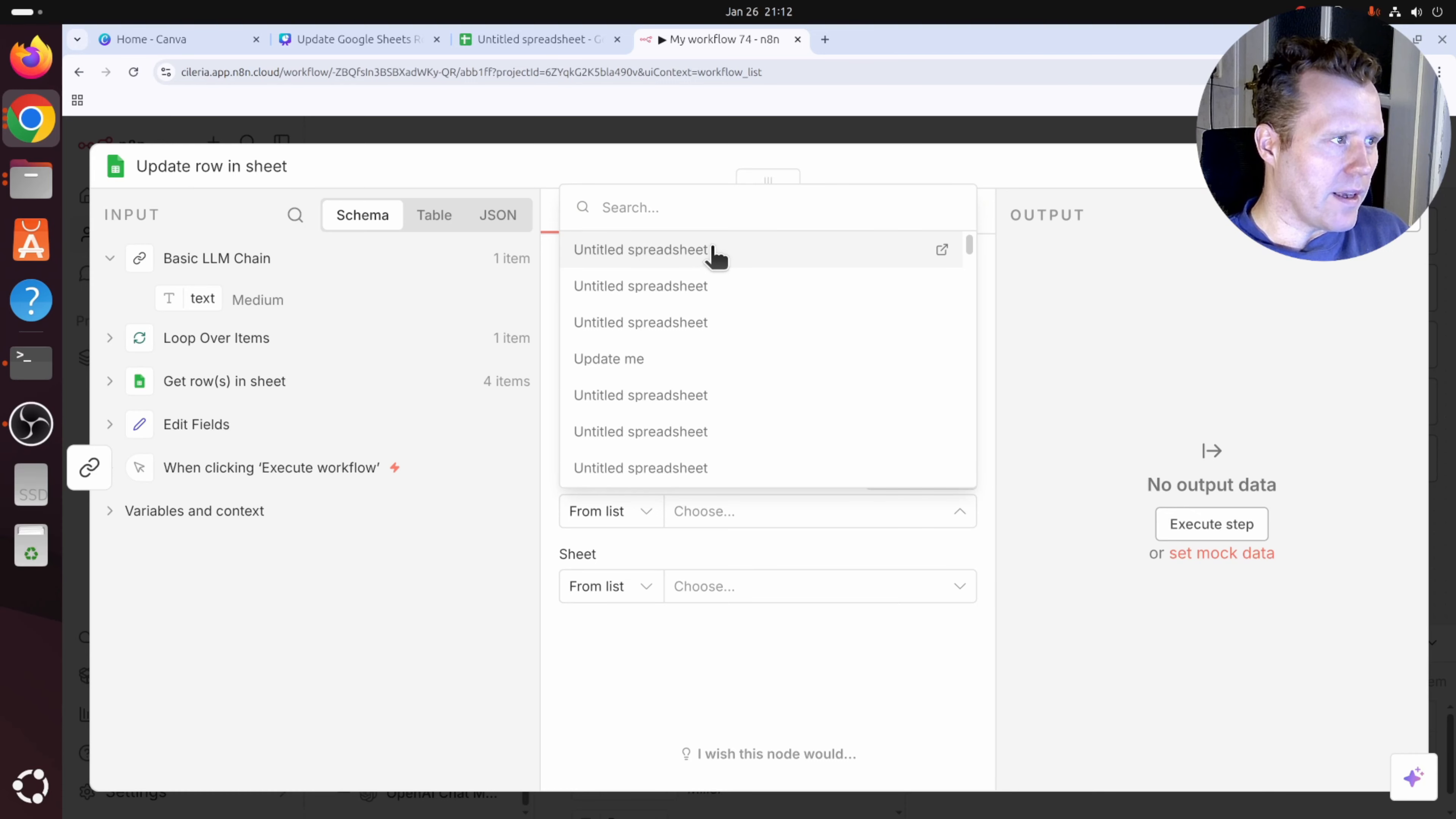
{"action": "left_click", "coordinate": [708, 253]}
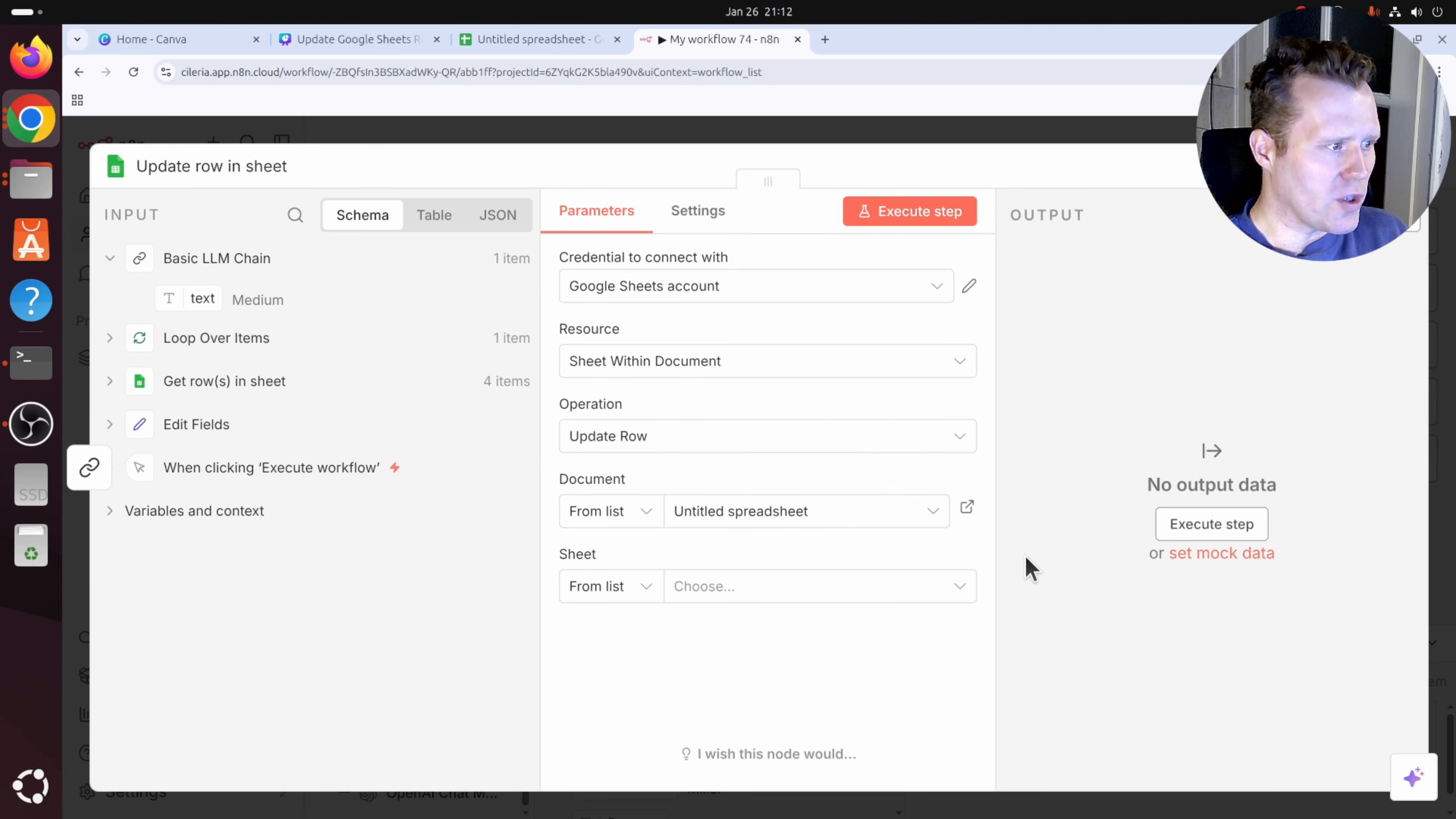
{"action": "left_click", "coordinate": [968, 586]}
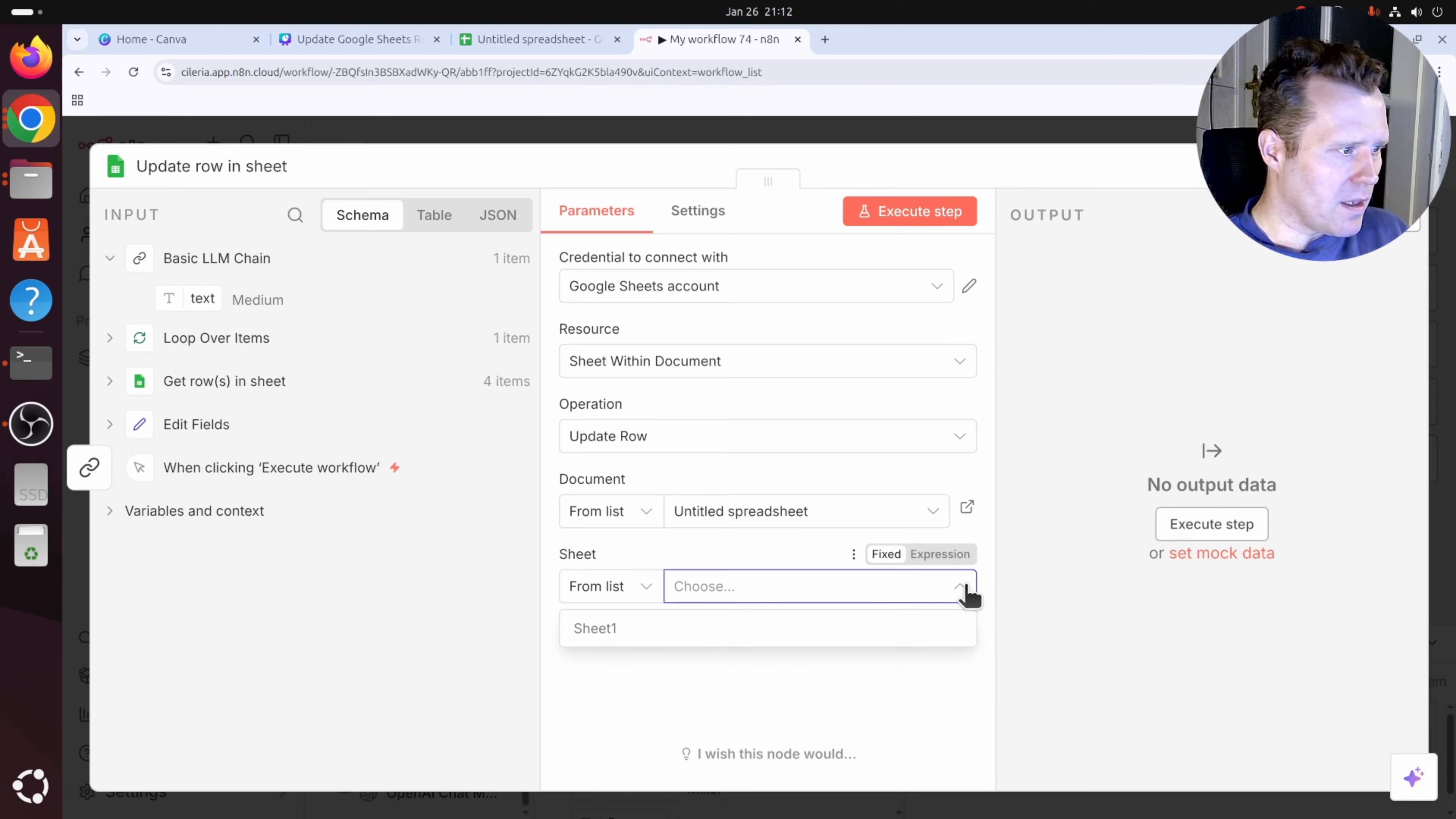
{"action": "left_click", "coordinate": [612, 629]}
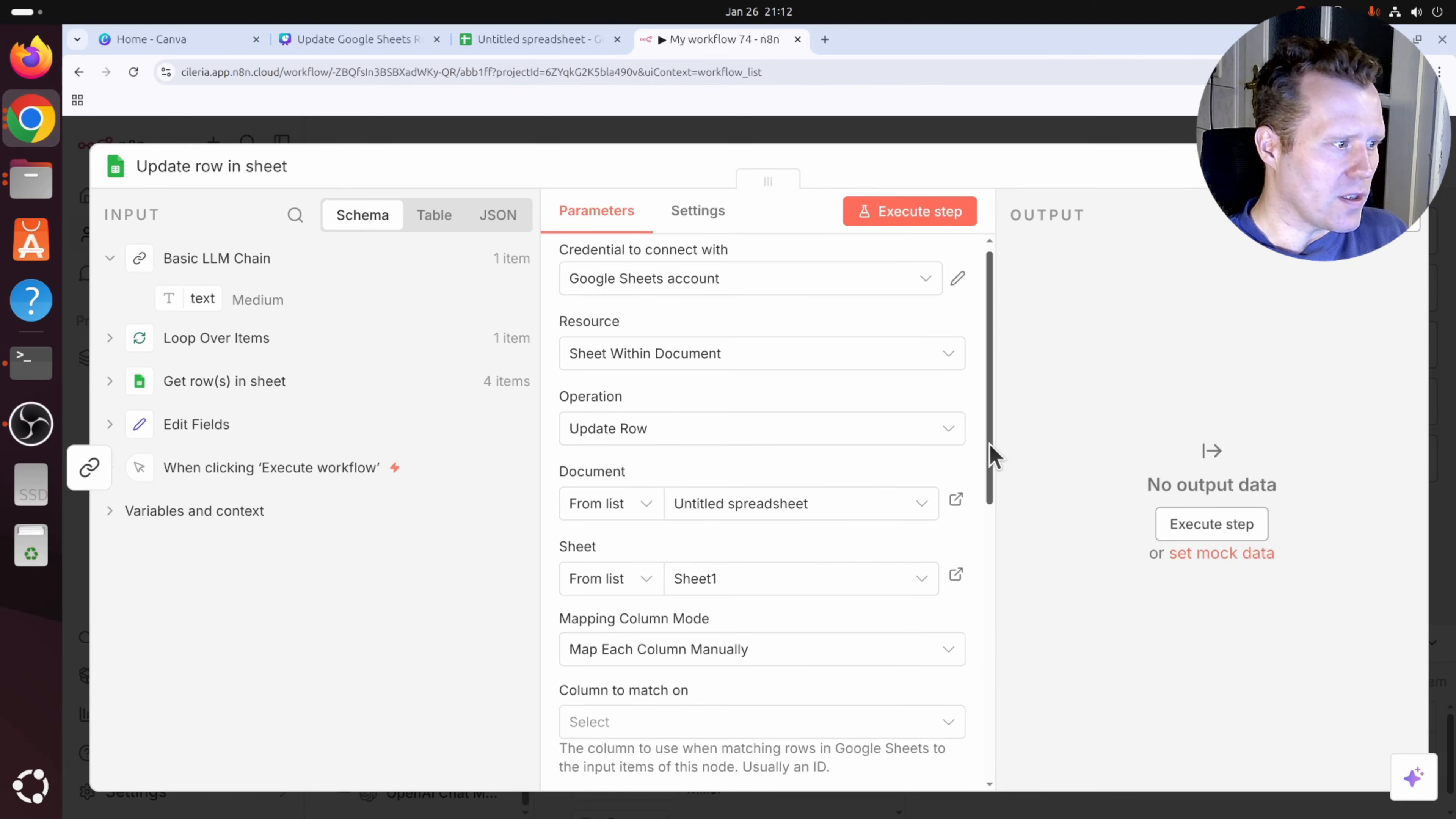
Set the column to match on to row_number and compare it with the rows in the spreadsheet.
{"action": "scroll", "coordinate": [991, 453], "scroll_direction": "down", "scroll_amount": 2}
{"action": "left_click_drag", "start_coordinate": [991, 416], "coordinate": [990, 482]}
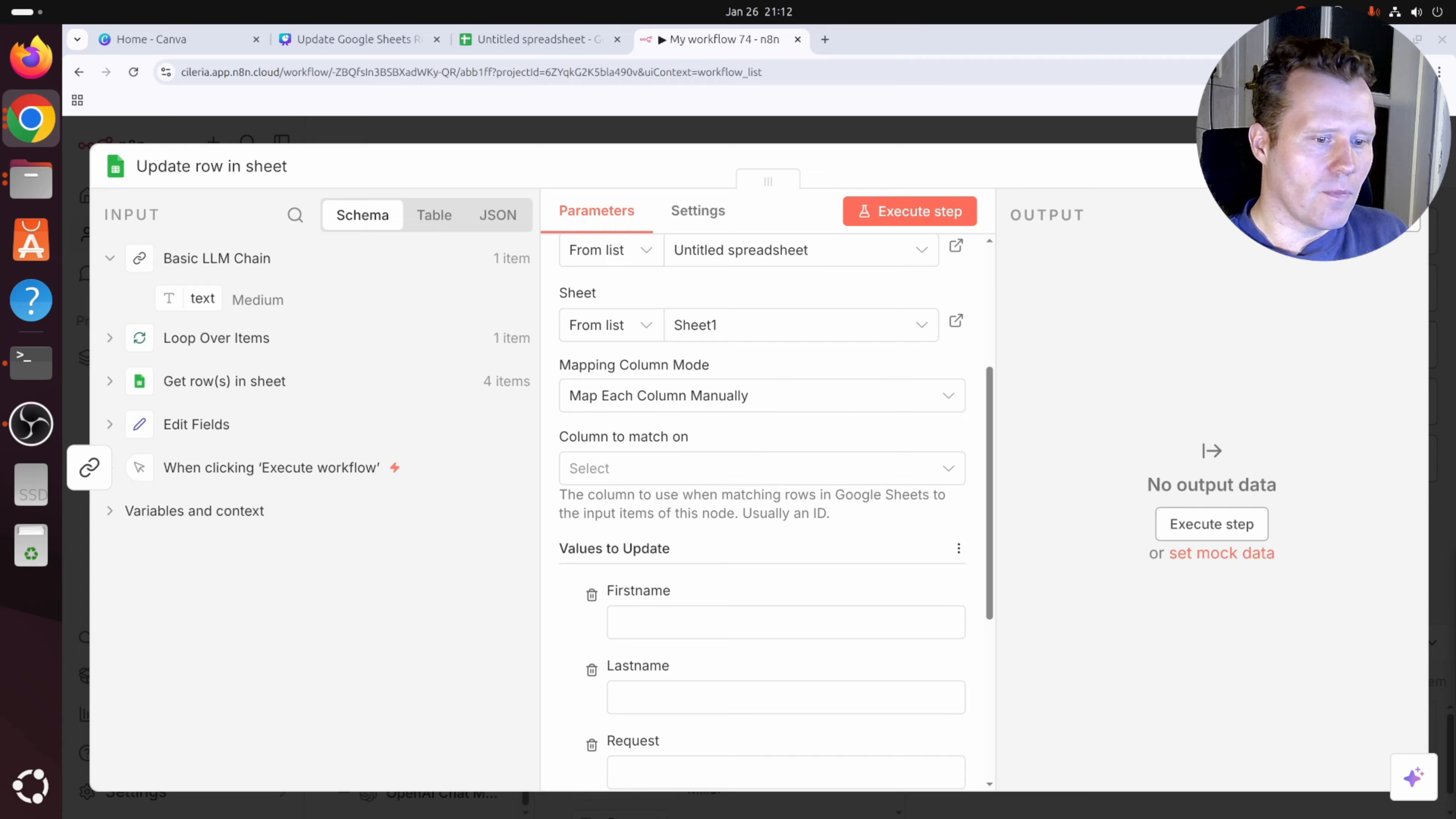
{"action": "left_click", "coordinate": [658, 474]}
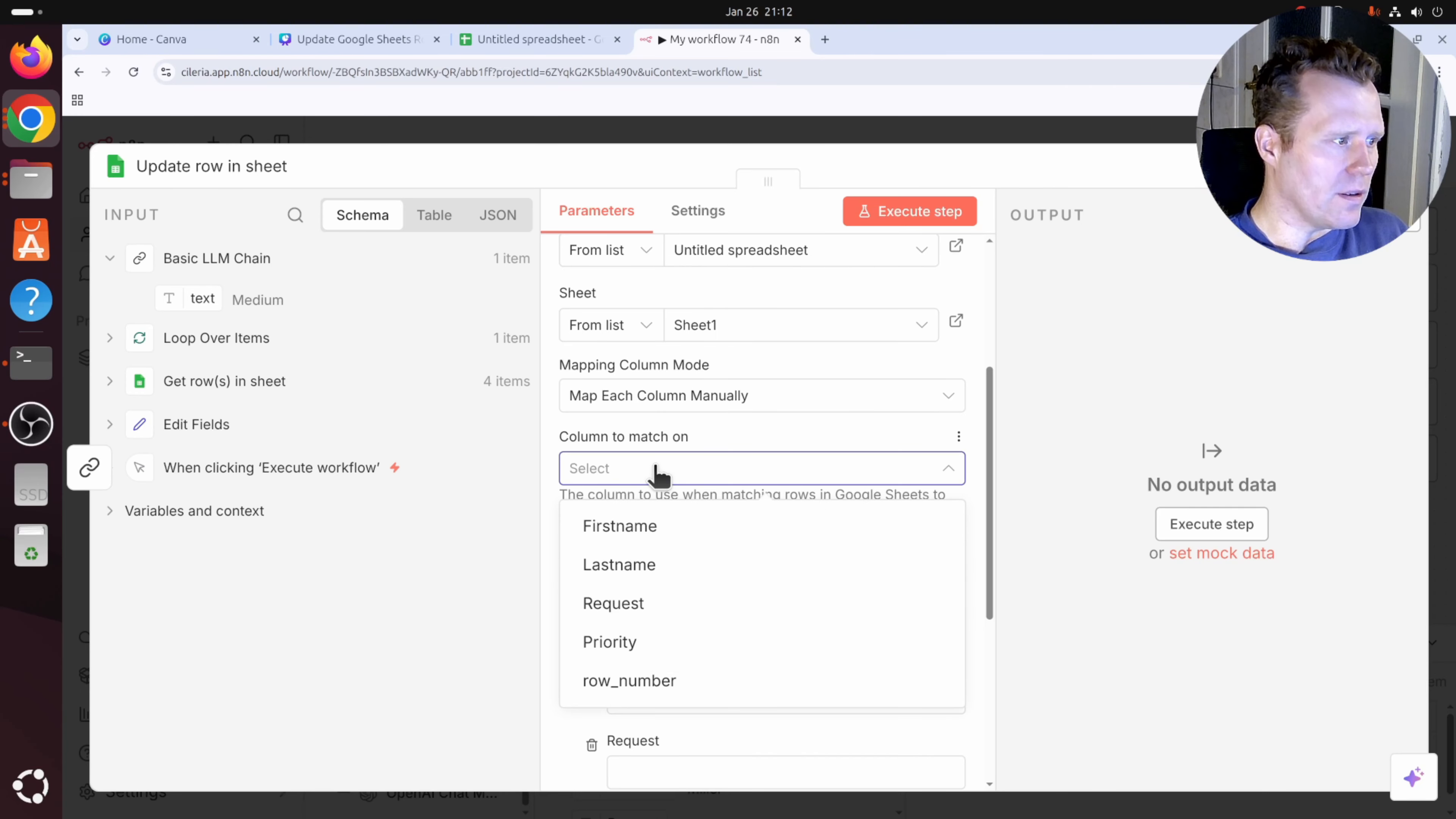
{"action": "left_click", "coordinate": [704, 682]}
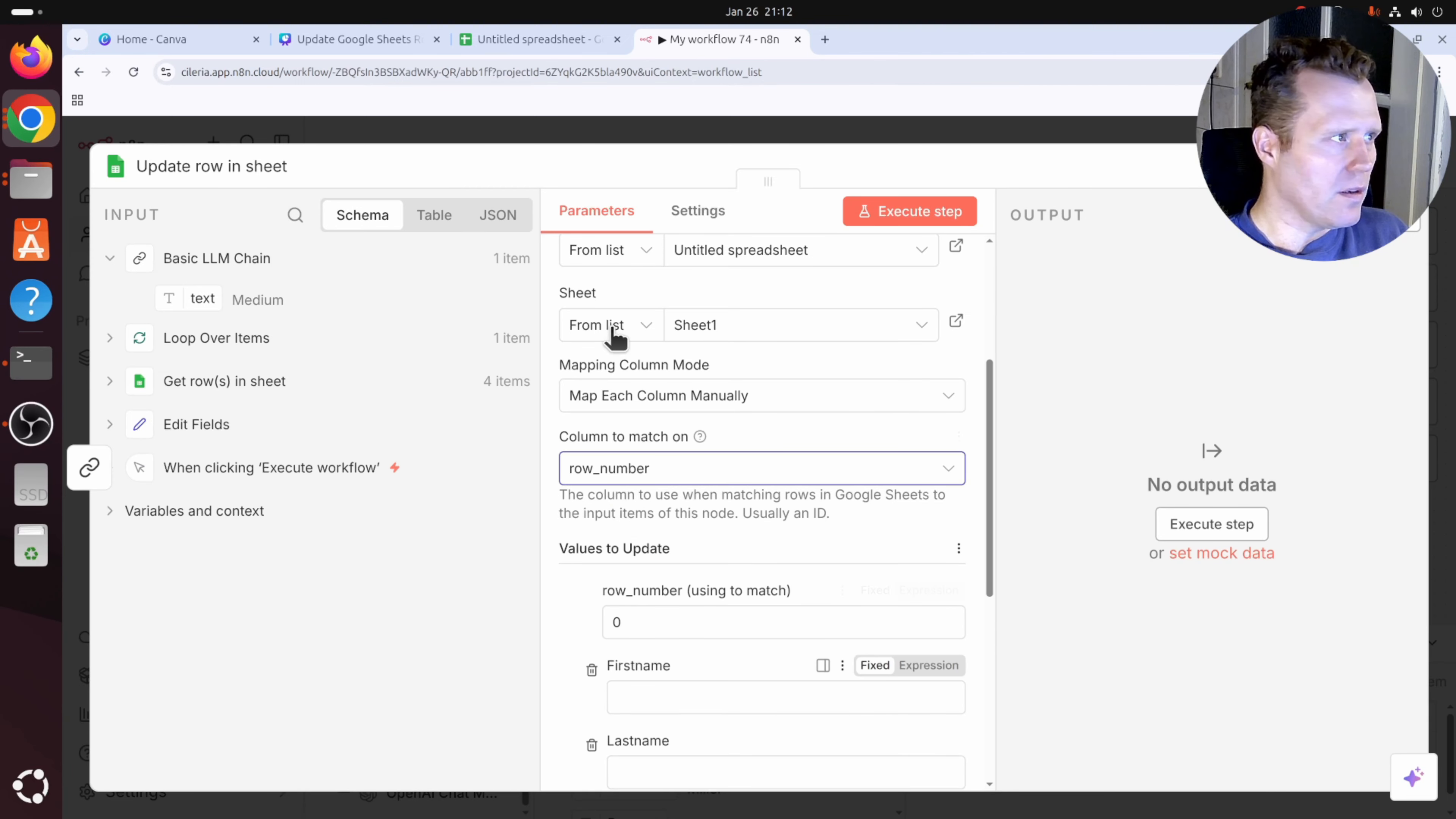
{"action": "left_click", "coordinate": [504, 41]}
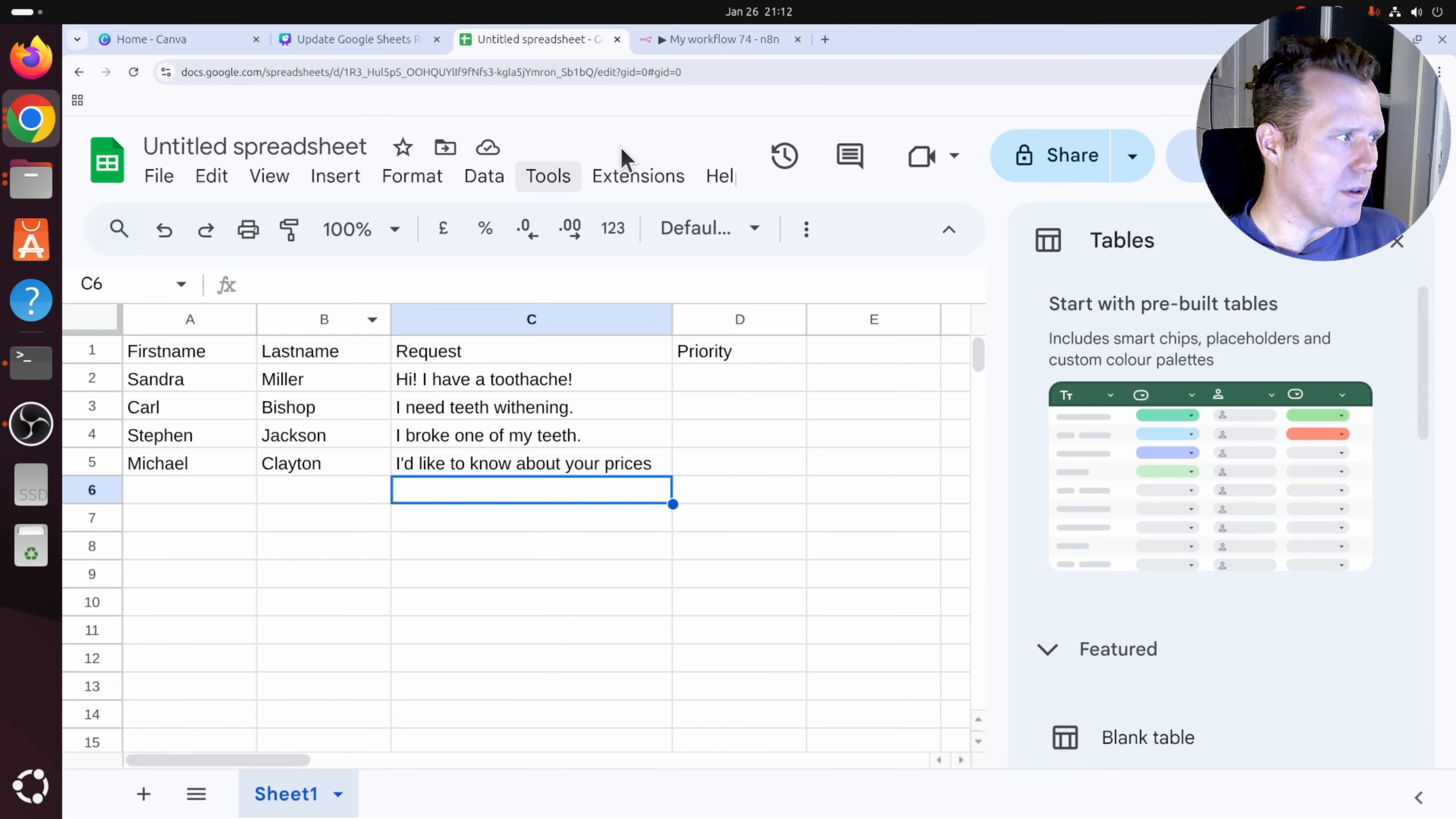
{"action": "left_click", "coordinate": [710, 41]}
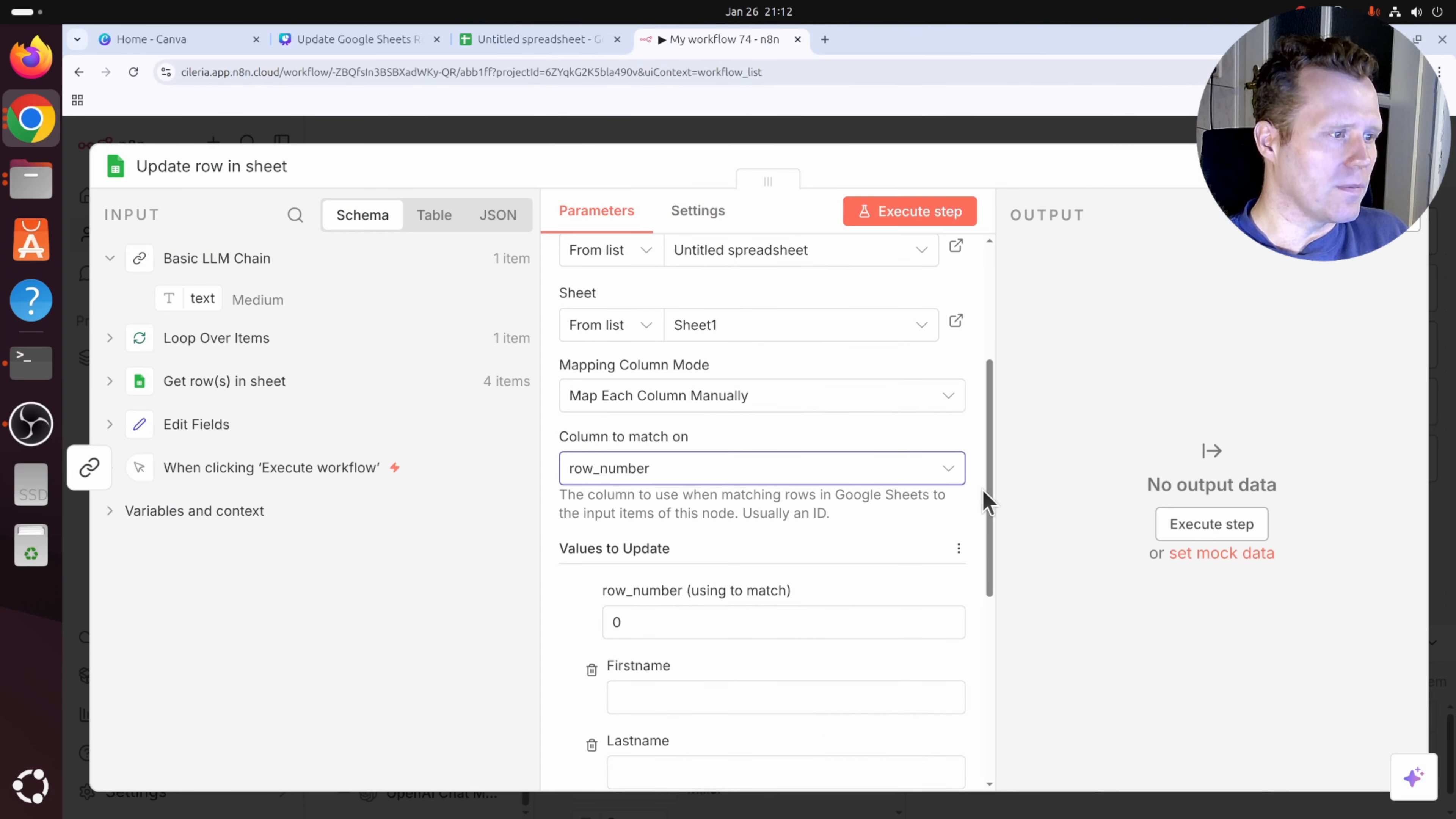
{"action": "scroll", "coordinate": [994, 487], "scroll_direction": "down", "scroll_amount": 1}
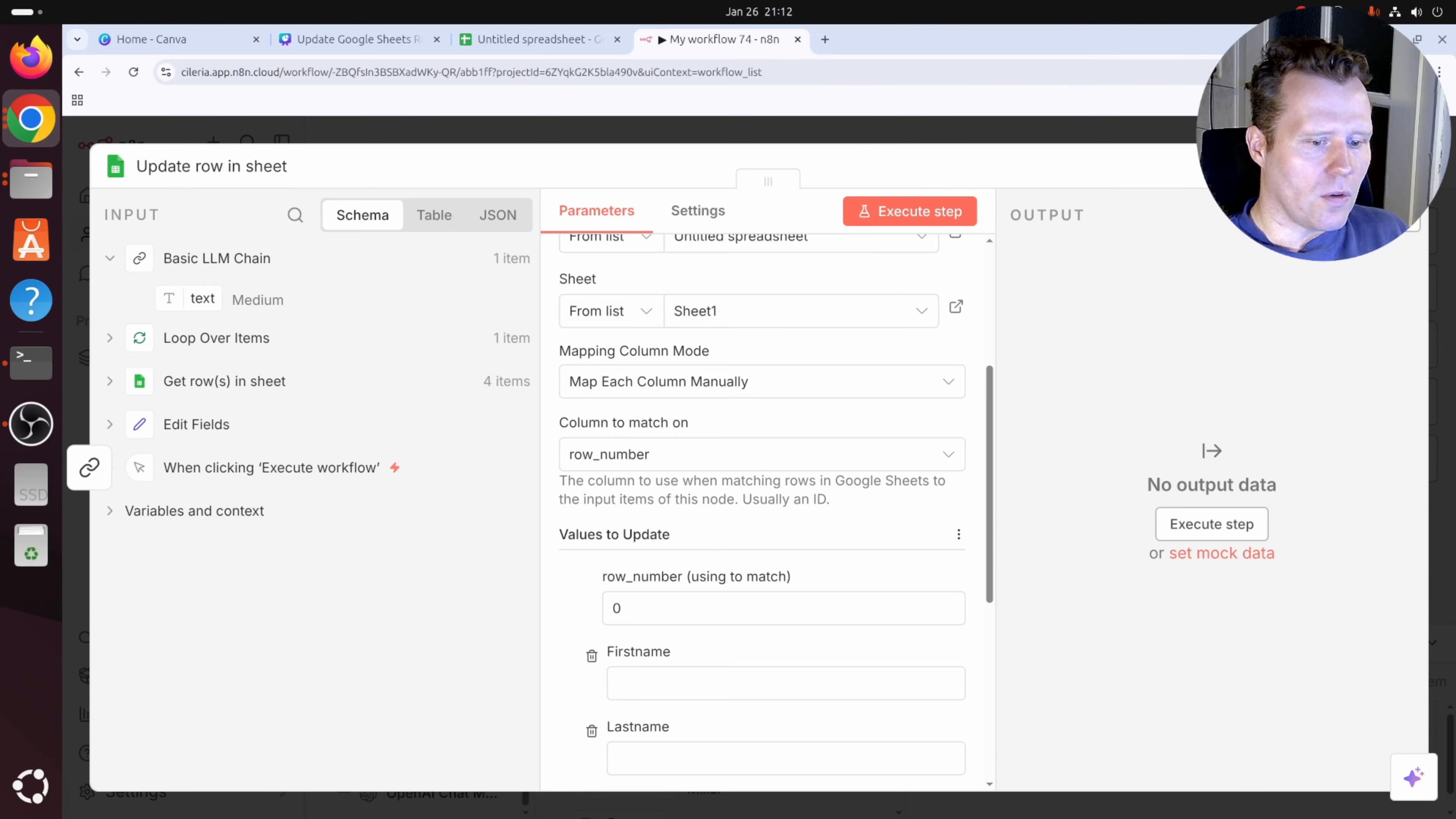
Replace the row_number match value with the row_number field from Loop Over Items as an expression.
{"action": "scroll", "coordinate": [780, 547], "scroll_direction": "down", "scroll_amount": 3}
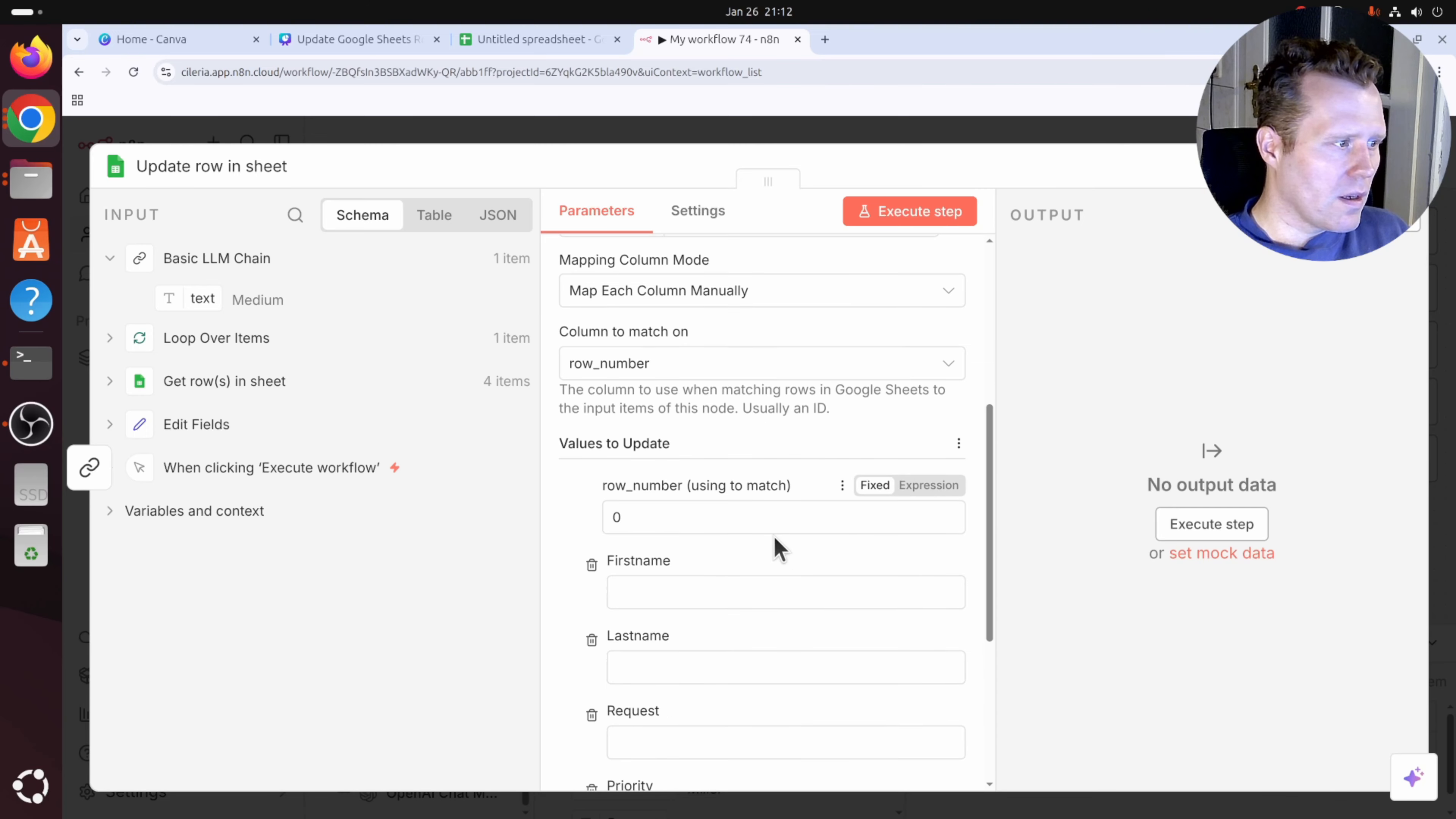
{"action": "double_click", "coordinate": [616, 516]}
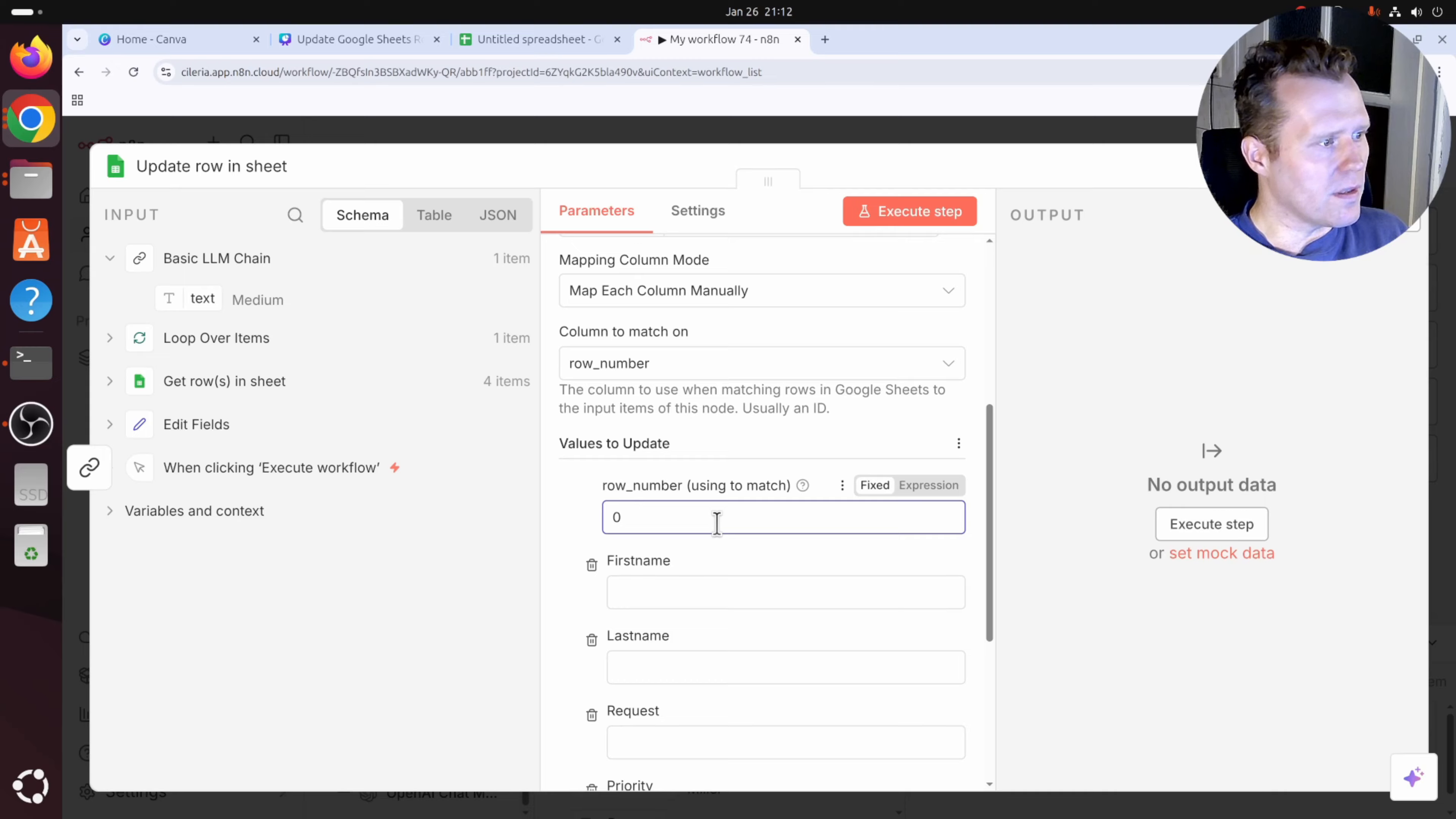
{"action": "left_click", "coordinate": [109, 339]}
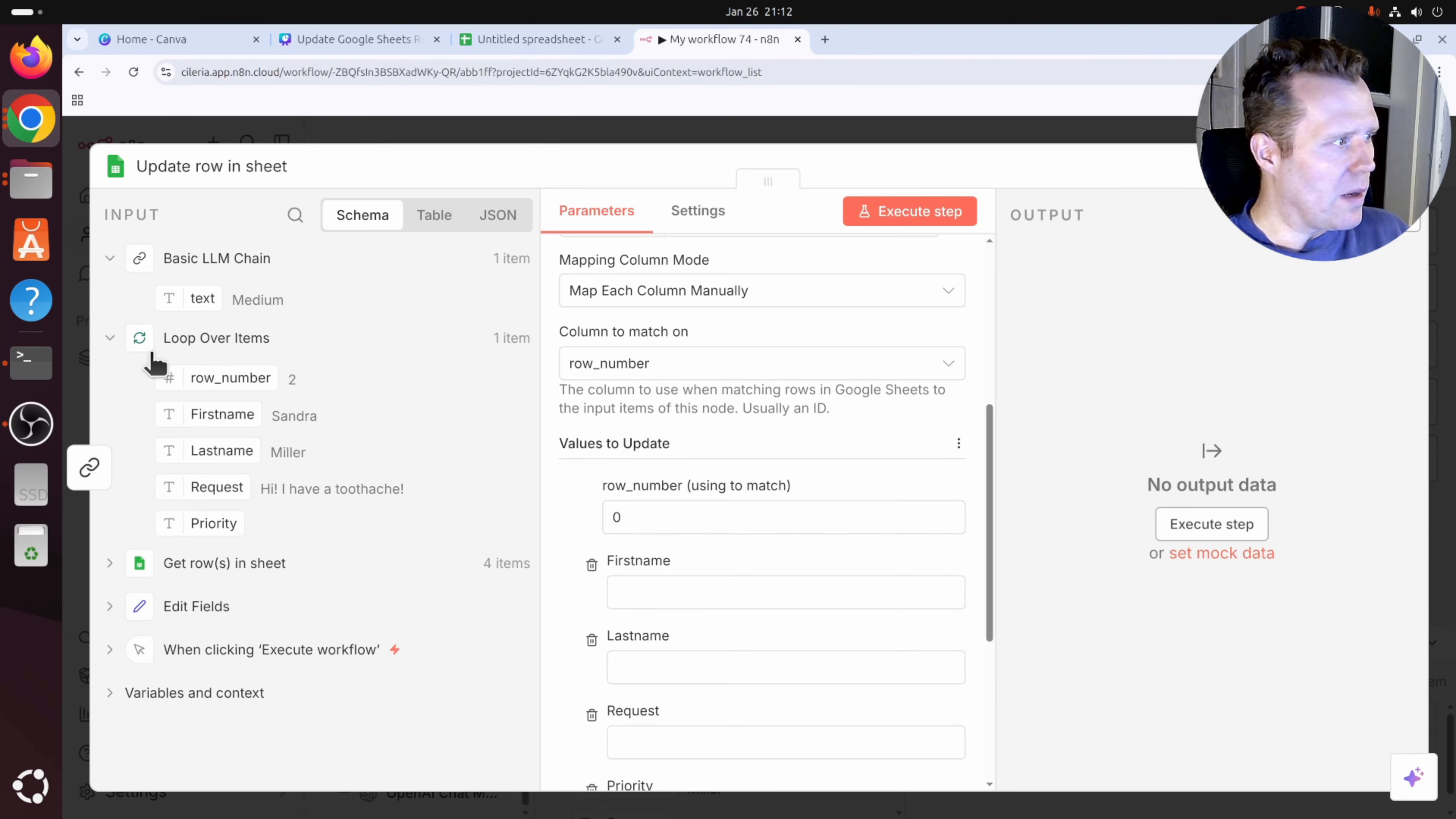
{"action": "double_click", "coordinate": [618, 517]}
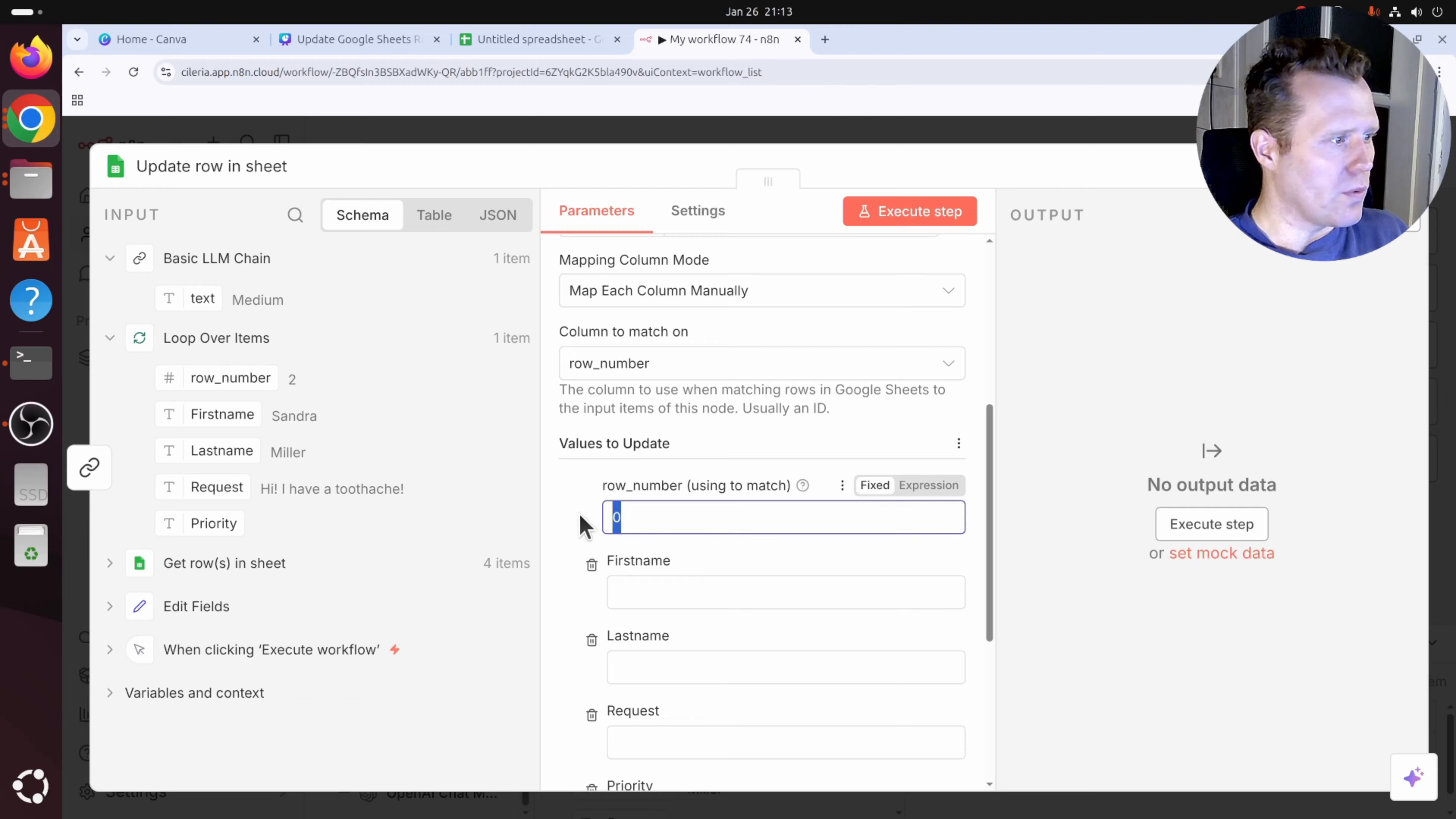
{"action": "key", "text": "BackSpace"}
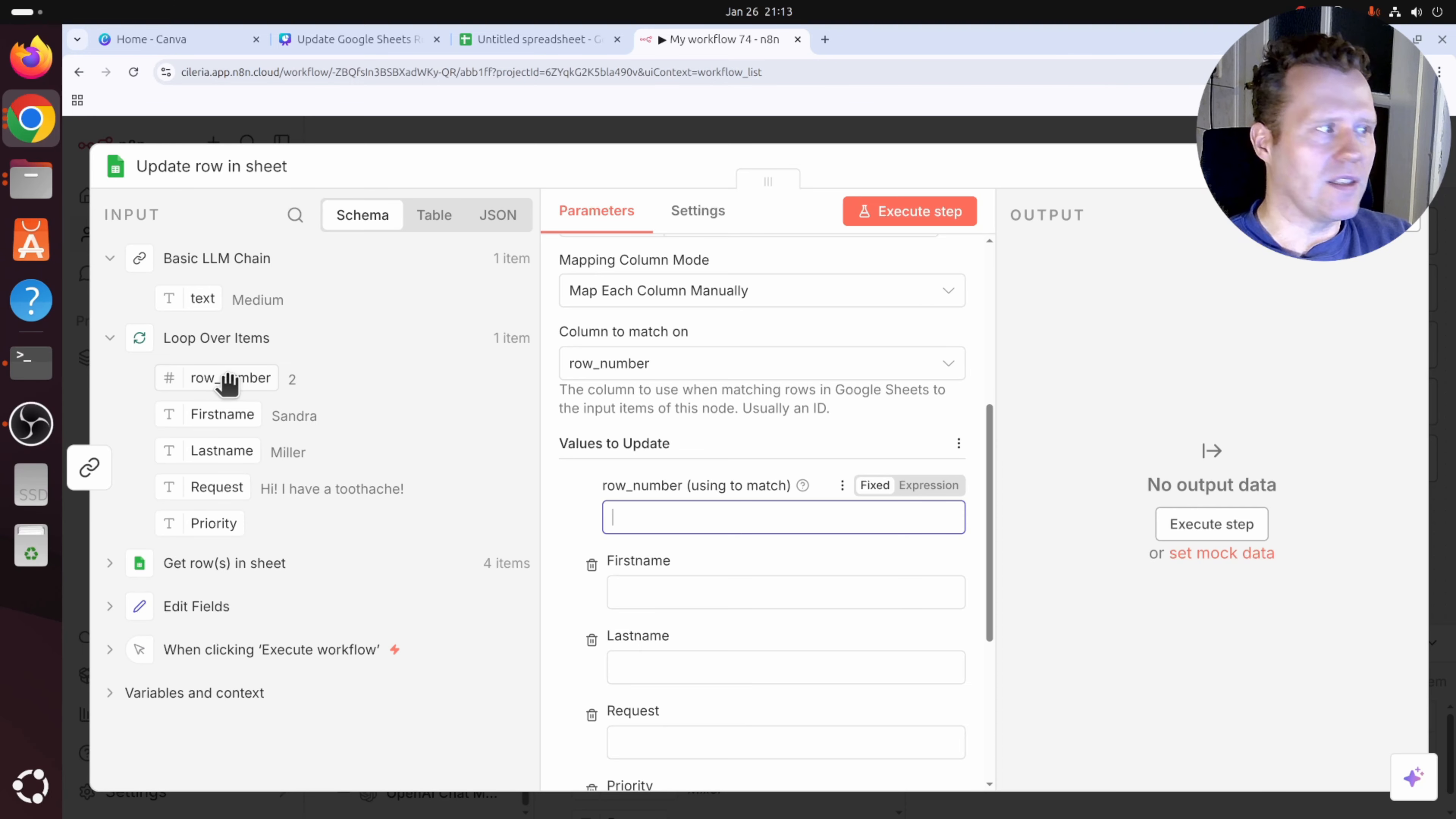
{"action": "left_click_drag", "start_coordinate": [227, 383], "coordinate": [665, 521]}
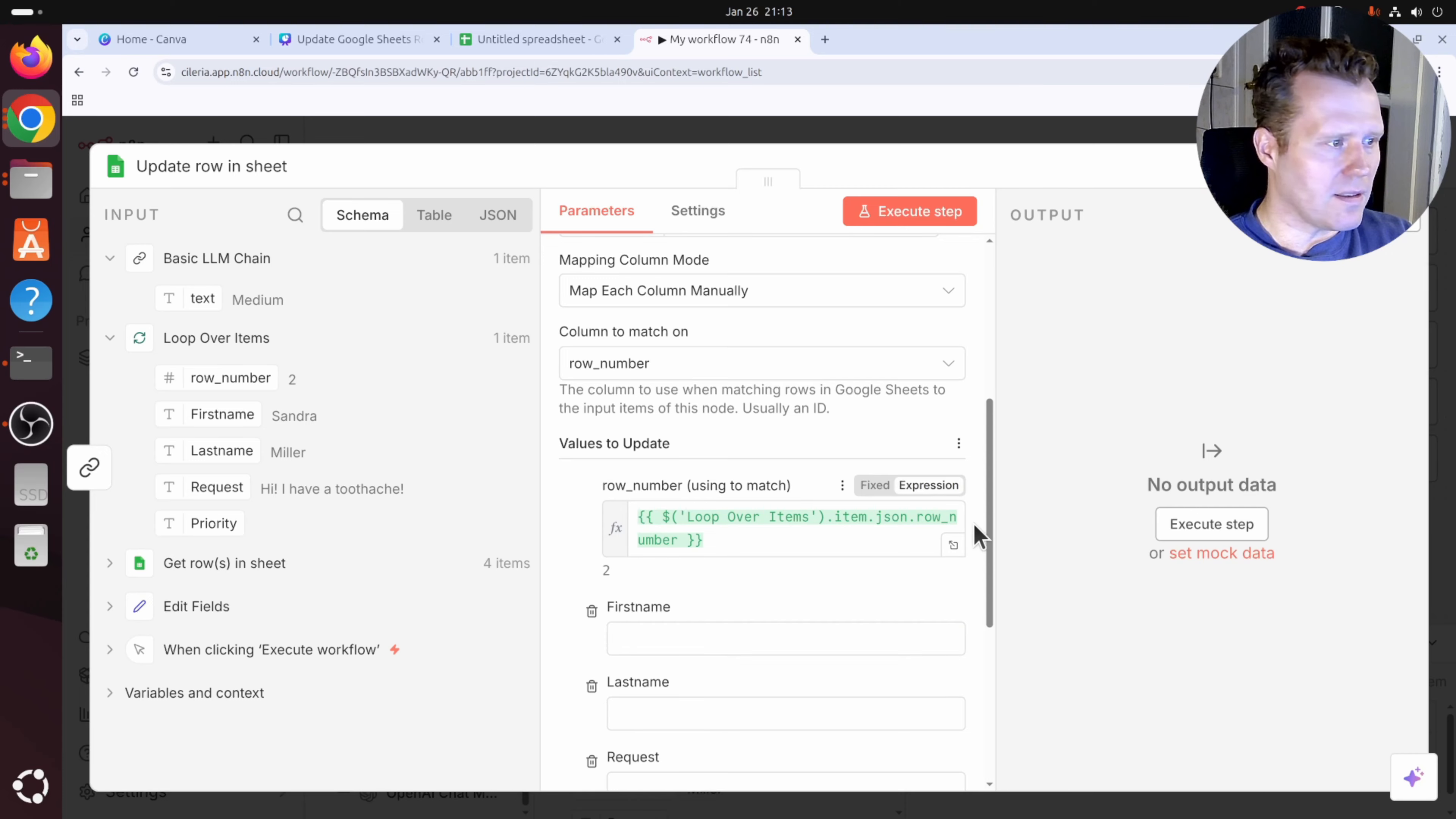
Map the Priority column to the Basic LLM Chain's text output, leaving Firstname, Lastname and Request empty.
{"action": "scroll", "coordinate": [810, 521], "scroll_direction": "down", "scroll_amount": 3}
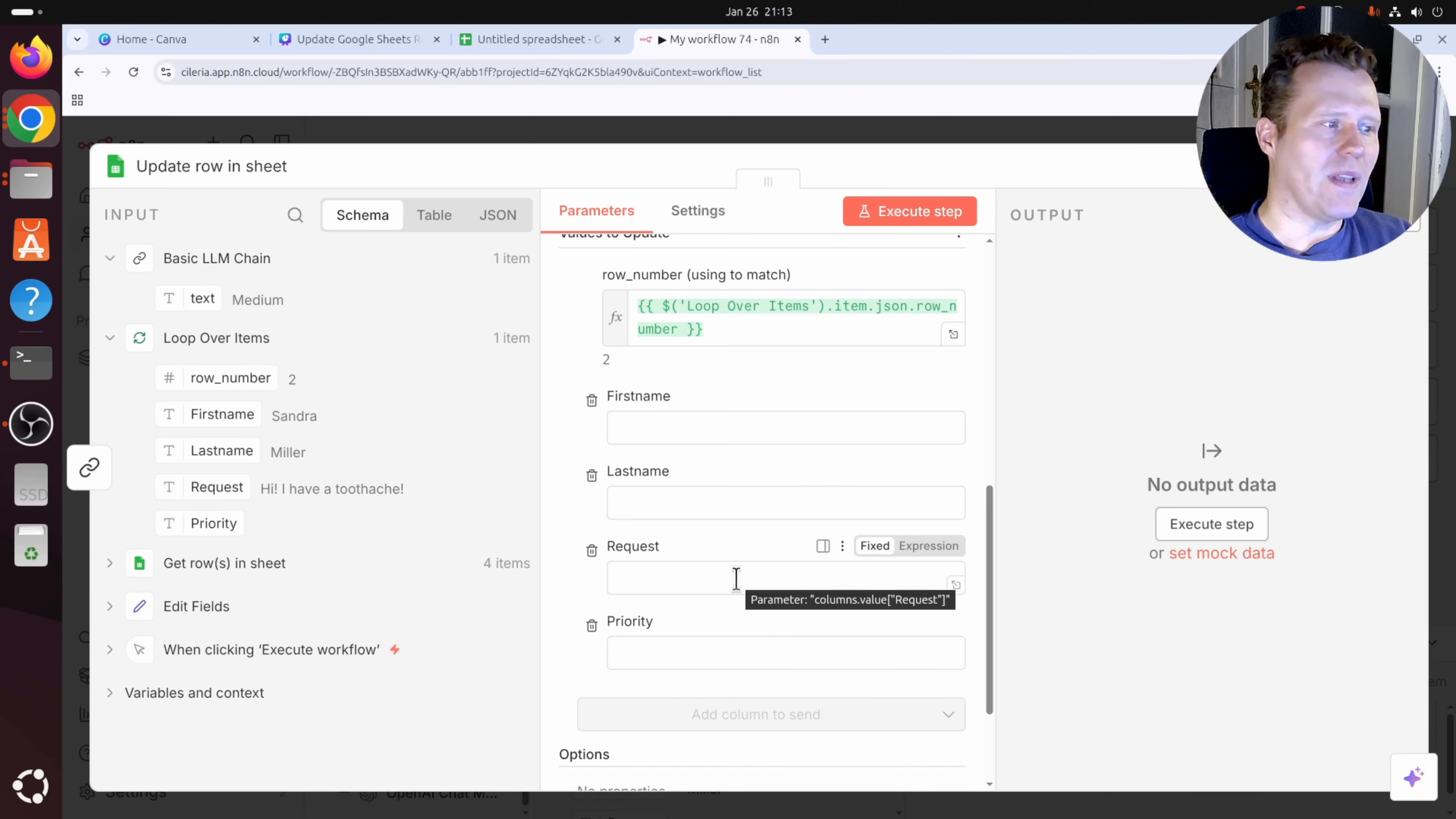
{"action": "scroll", "coordinate": [995, 604], "scroll_direction": "down", "scroll_amount": 2}
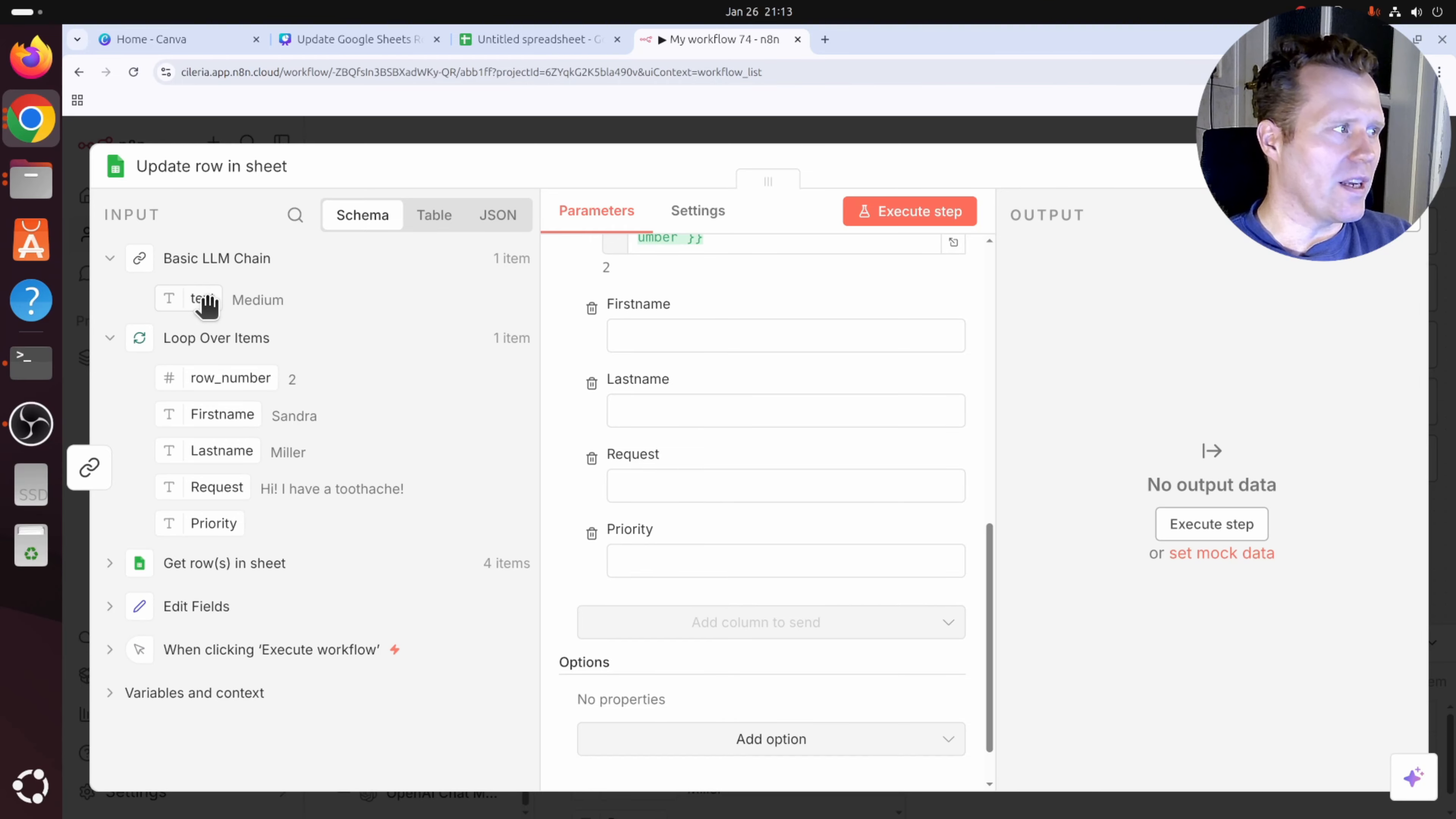
{"action": "left_click_drag", "start_coordinate": [208, 294], "coordinate": [667, 559]}
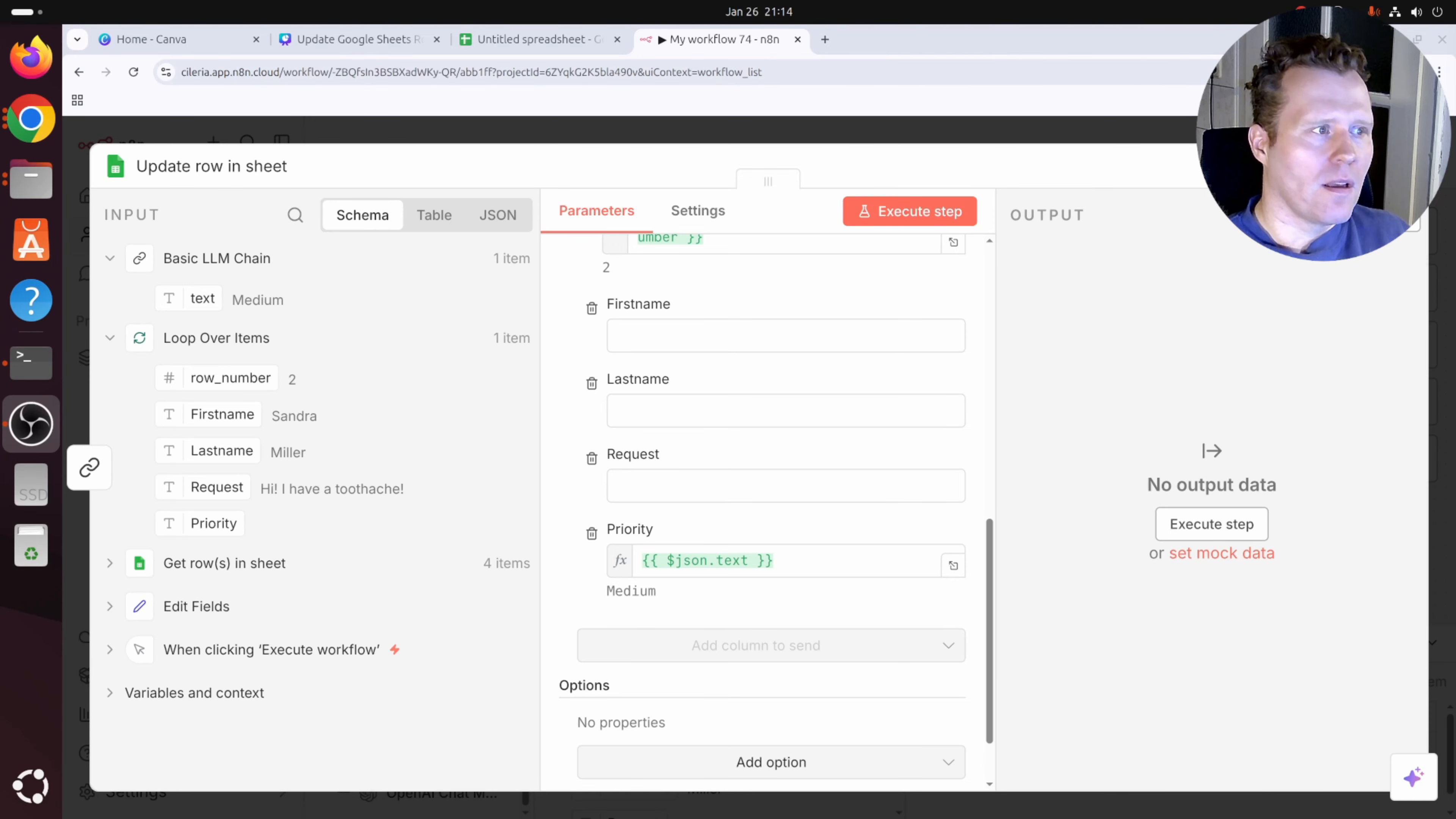
Execute the Update row in sheet node on its own, check row 2 in the spreadsheet, and return to the workflow canvas.
{"action": "left_click", "coordinate": [930, 220]}
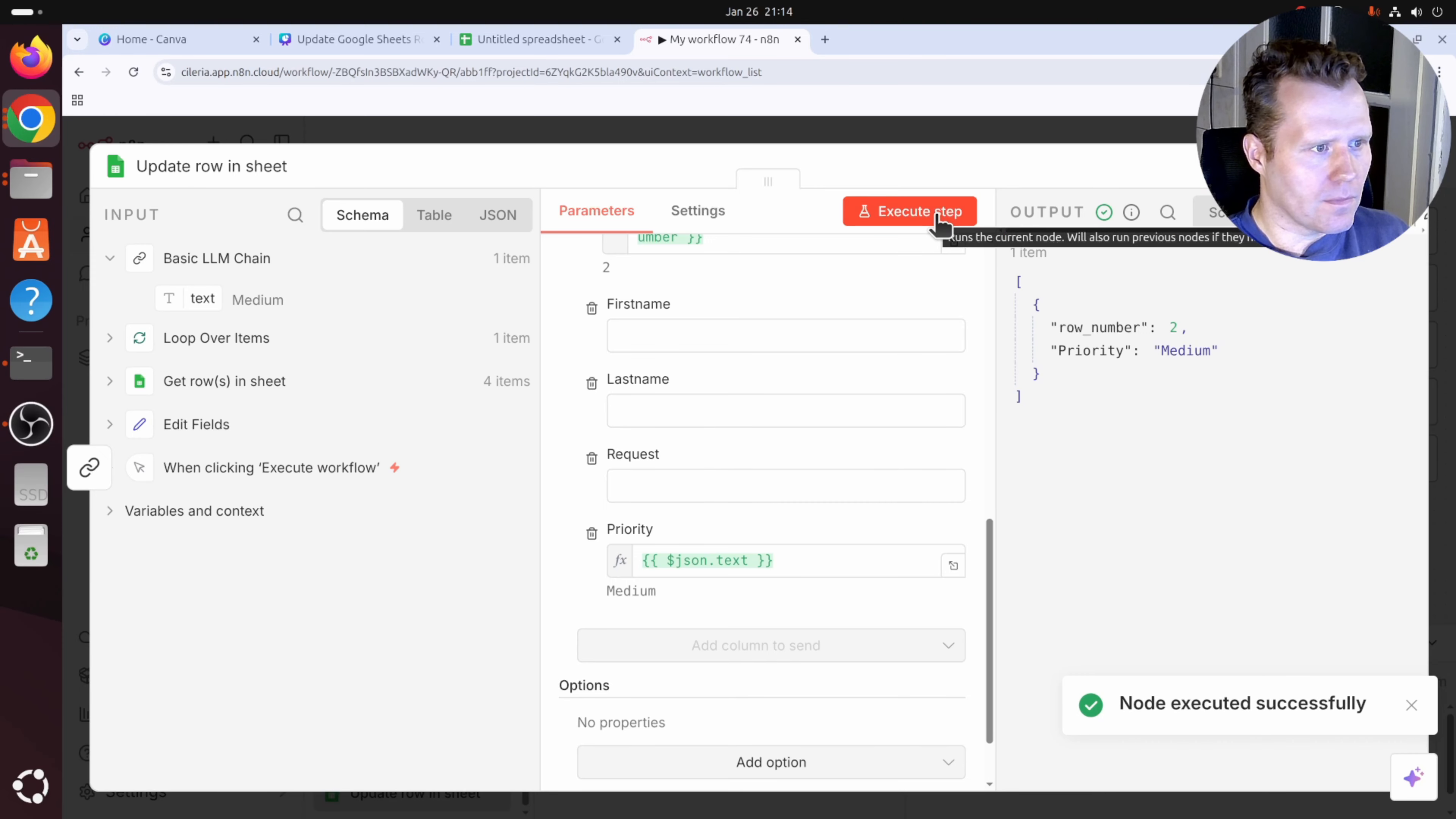
{"action": "left_click", "coordinate": [538, 43]}
{"action": "left_click_drag", "start_coordinate": [182, 383], "coordinate": [712, 388]}
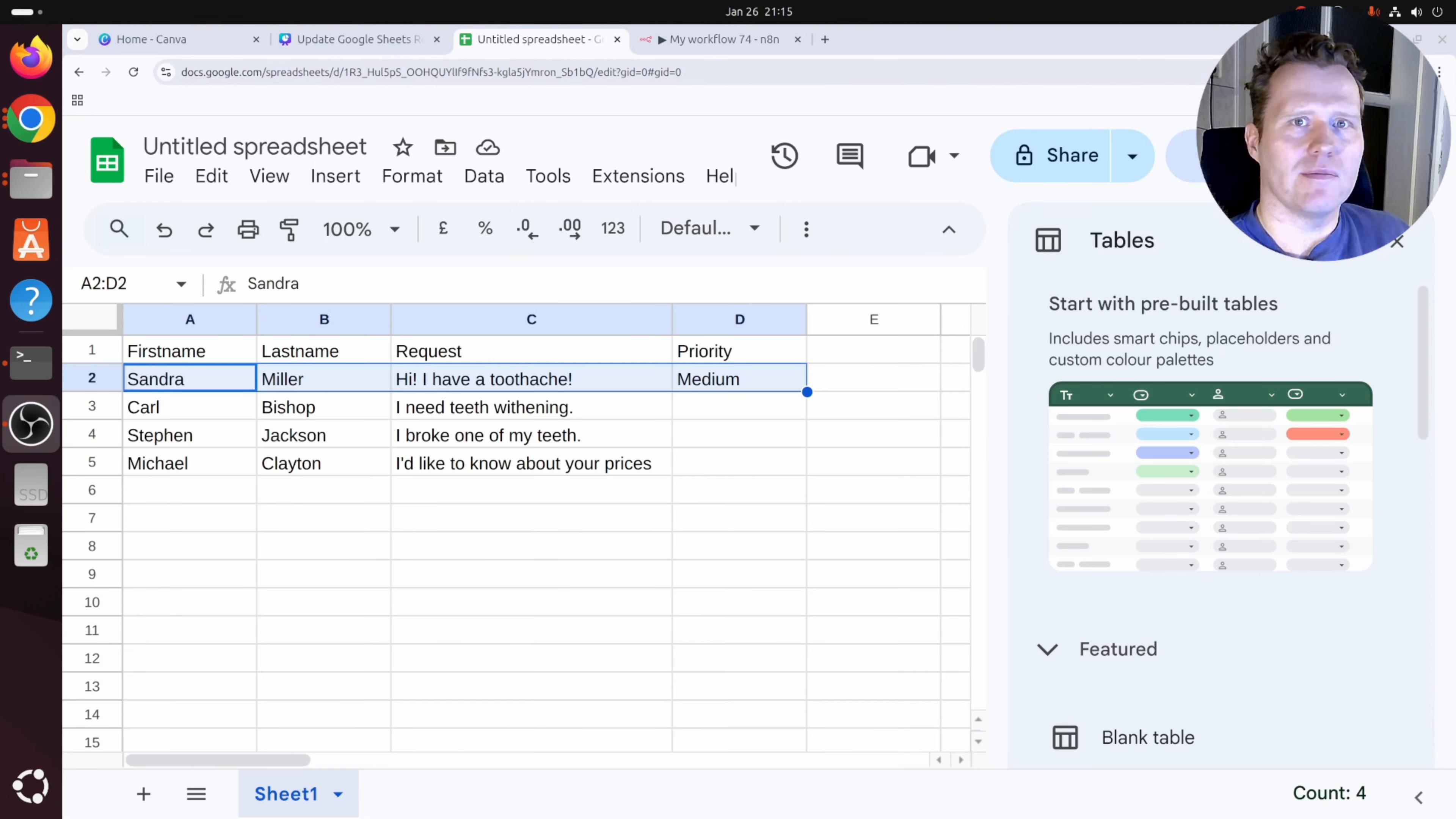
{"action": "left_click", "coordinate": [698, 40]}
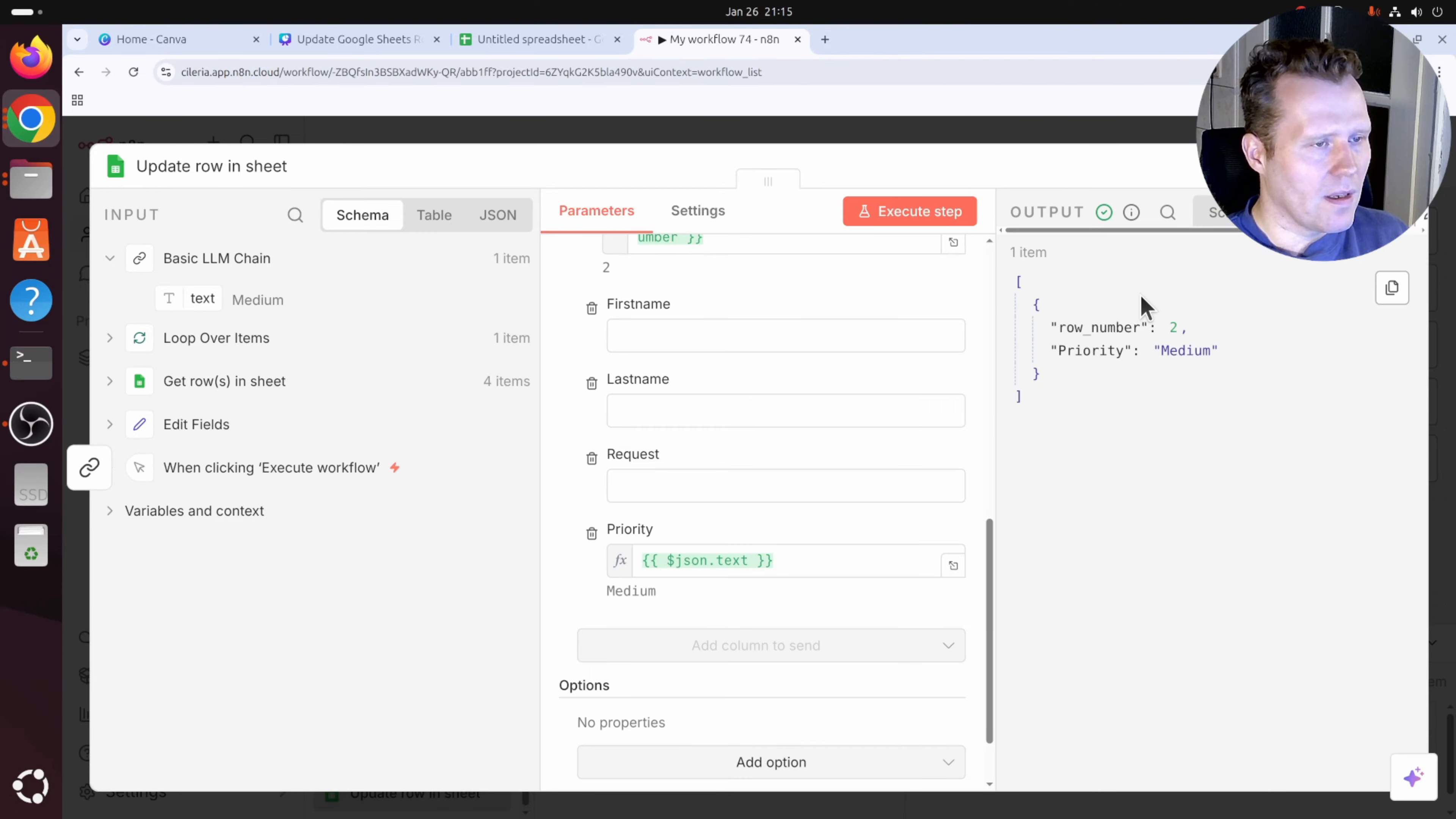
{"action": "left_click", "coordinate": [1427, 217]}
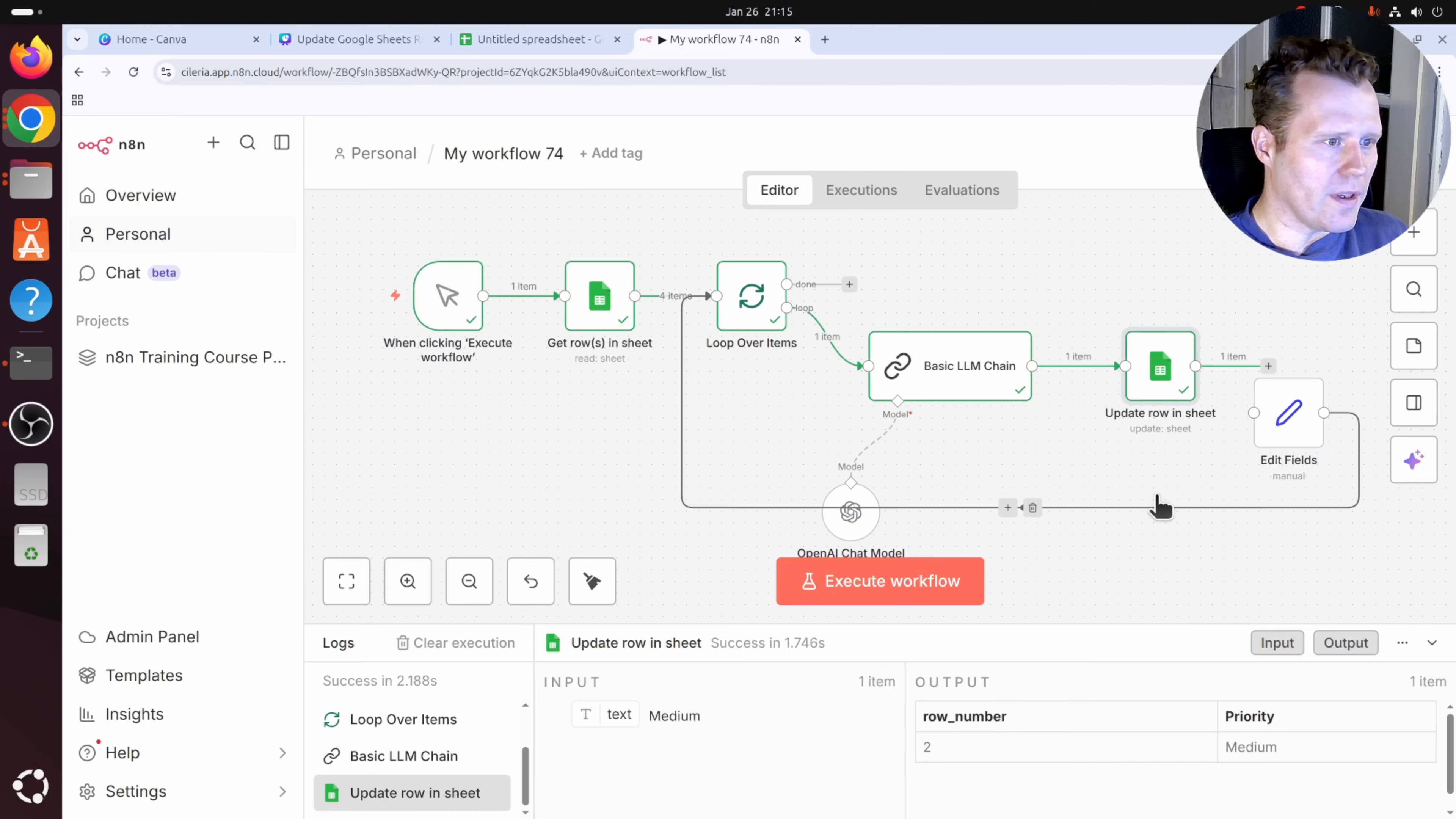
Delete the Edit Fields node from the workflow.
{"action": "left_click_drag", "start_coordinate": [1130, 465], "coordinate": [1056, 429]}
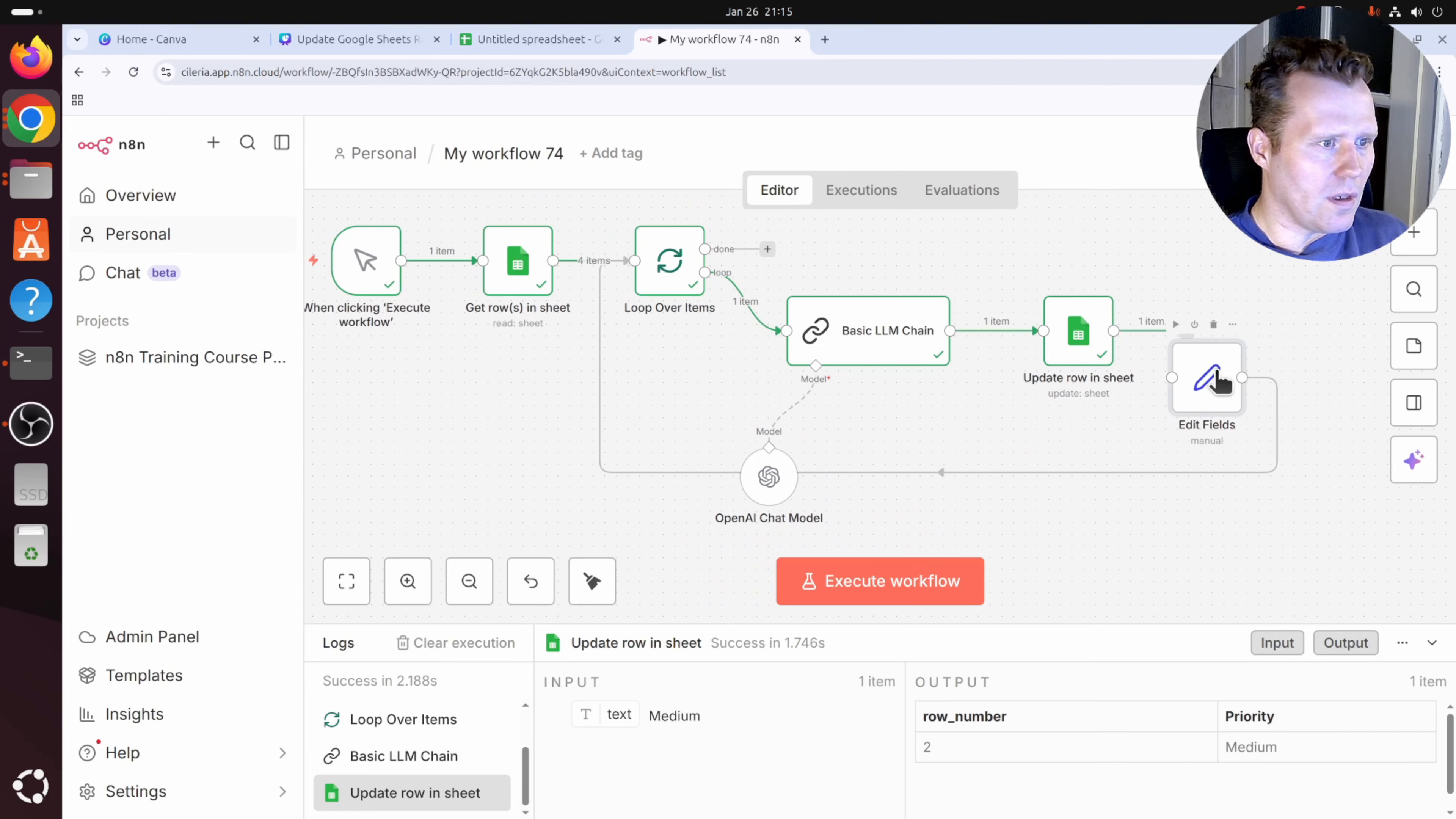
{"action": "left_click_drag", "start_coordinate": [1218, 382], "coordinate": [1218, 406]}
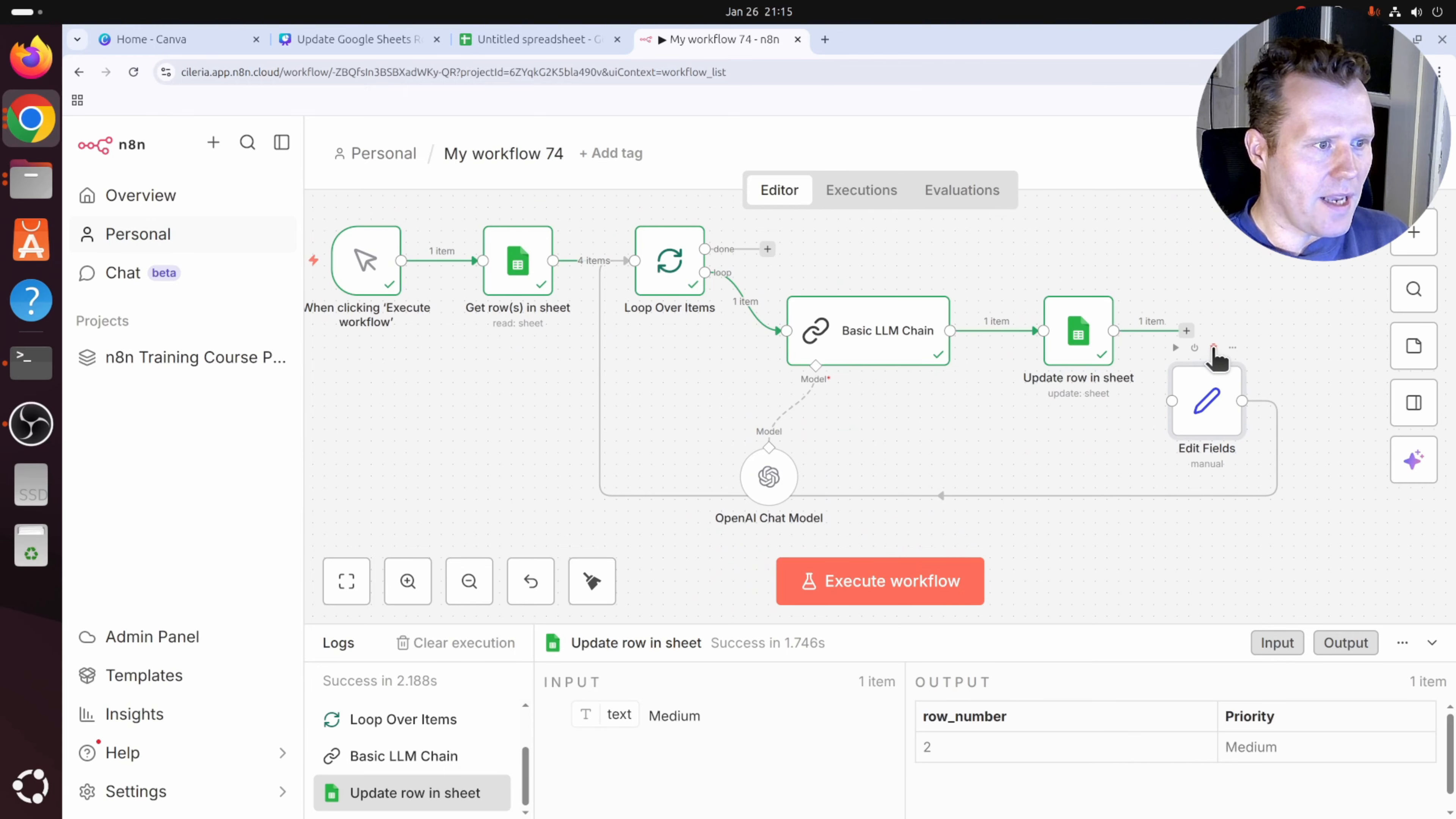
{"action": "left_click", "coordinate": [1214, 348]}
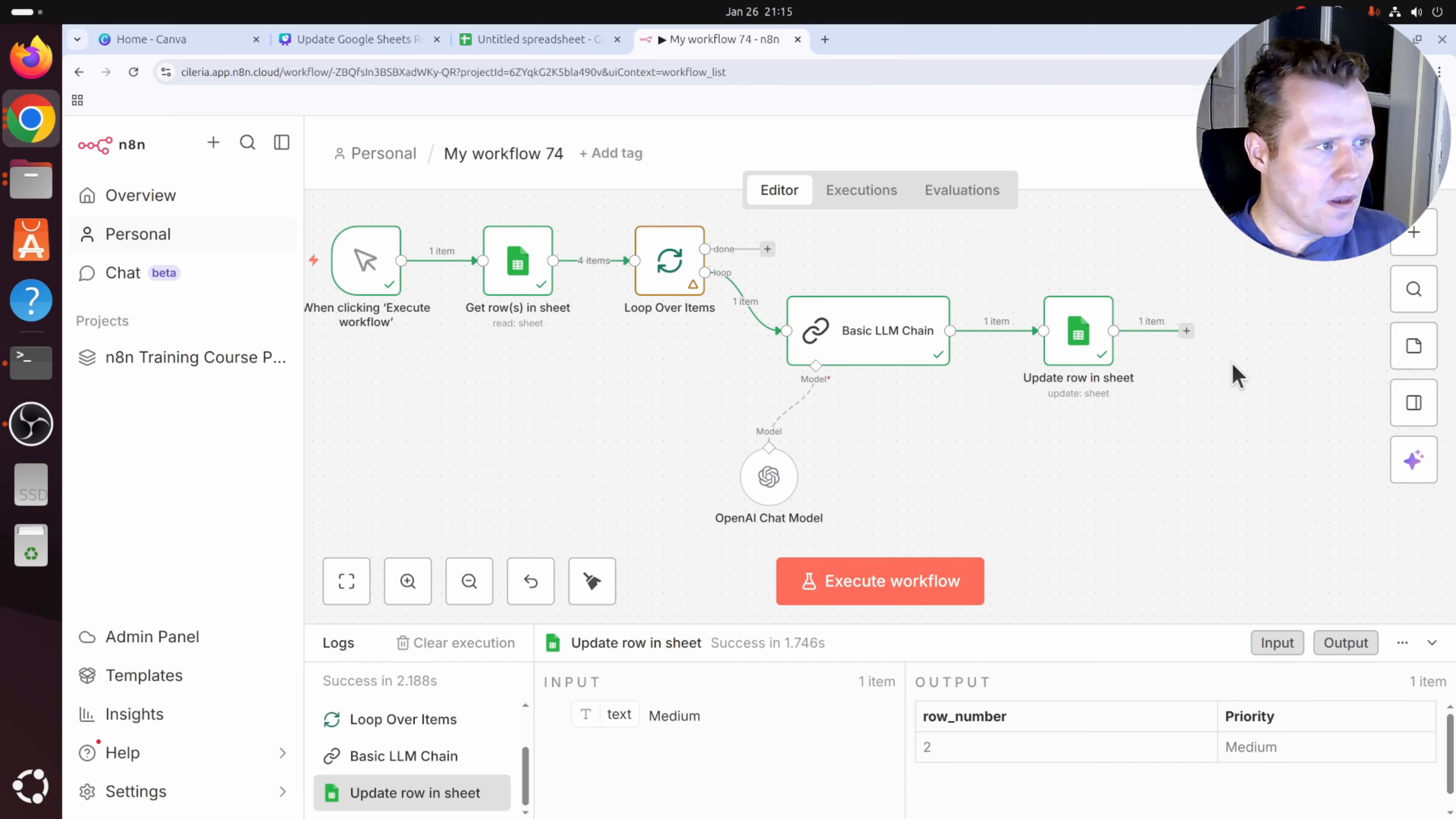
Move OpenAI Chat Model directly beneath Basic LLM Chain and connect the Update row in sheet output back to the Loop Over Items input.
{"action": "left_click_drag", "start_coordinate": [787, 471], "coordinate": [833, 425]}
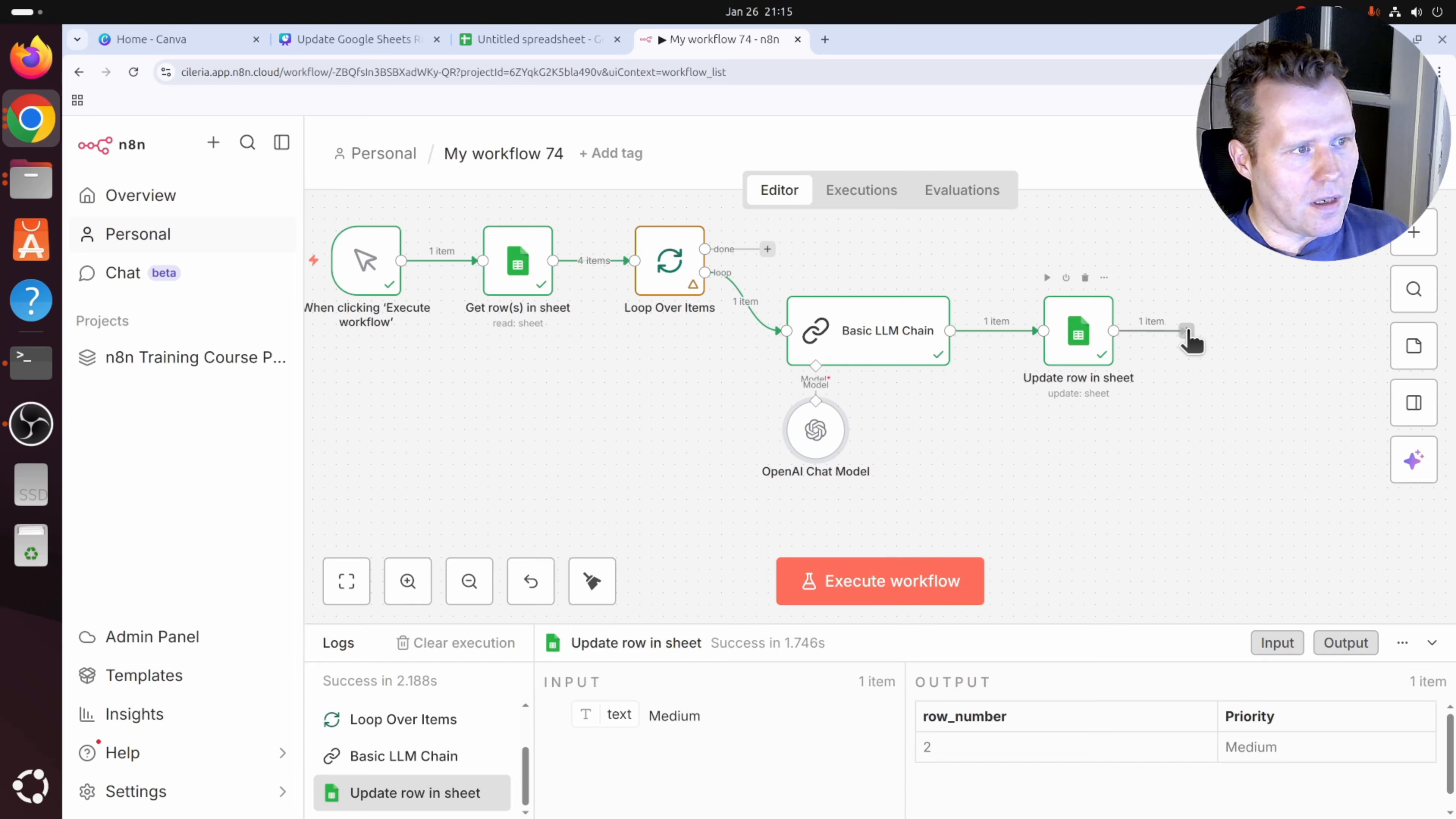
{"action": "left_click_drag", "start_coordinate": [1186, 331], "coordinate": [629, 263]}
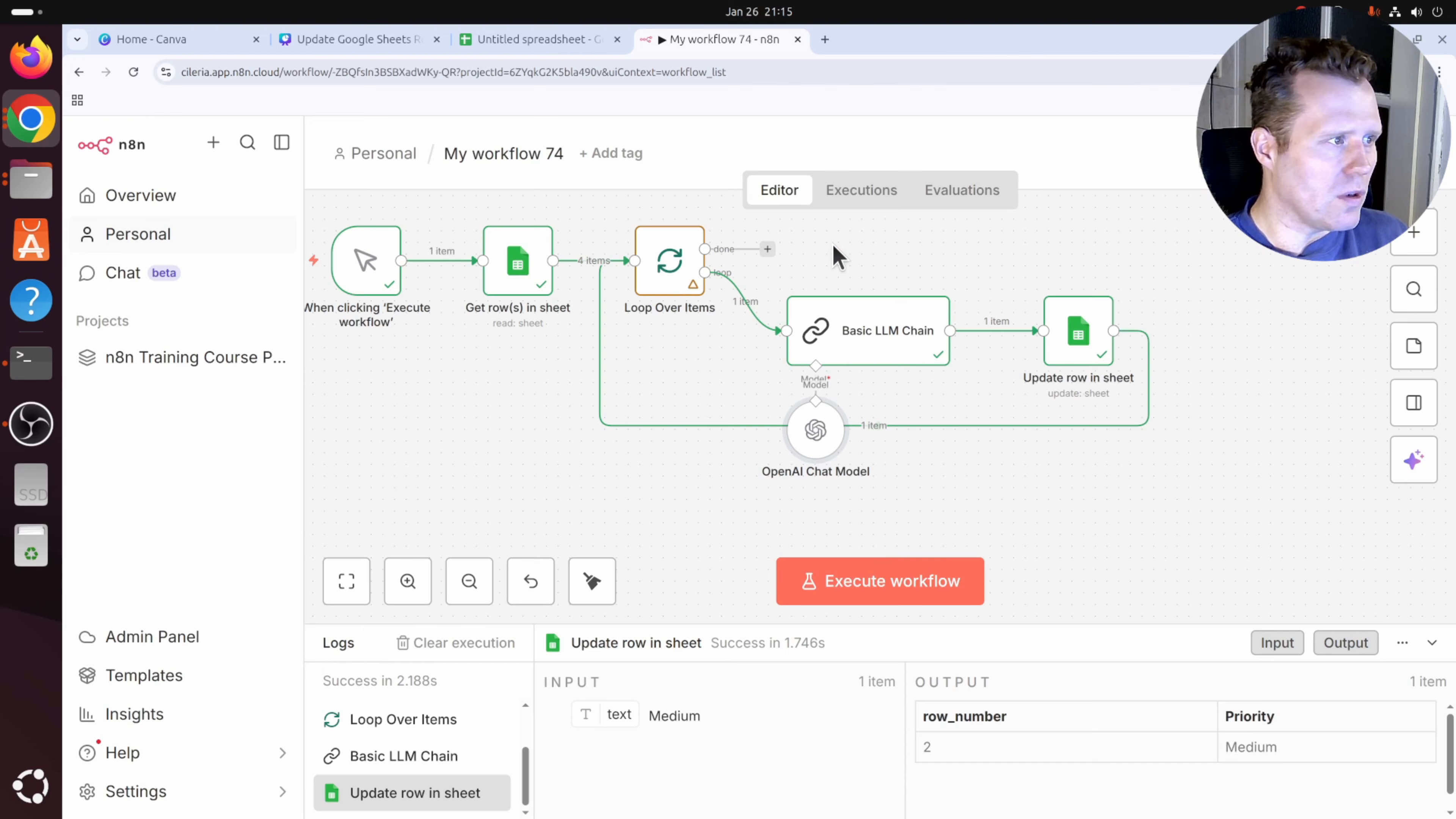
{"action": "left_click_drag", "start_coordinate": [852, 240], "coordinate": [966, 271]}
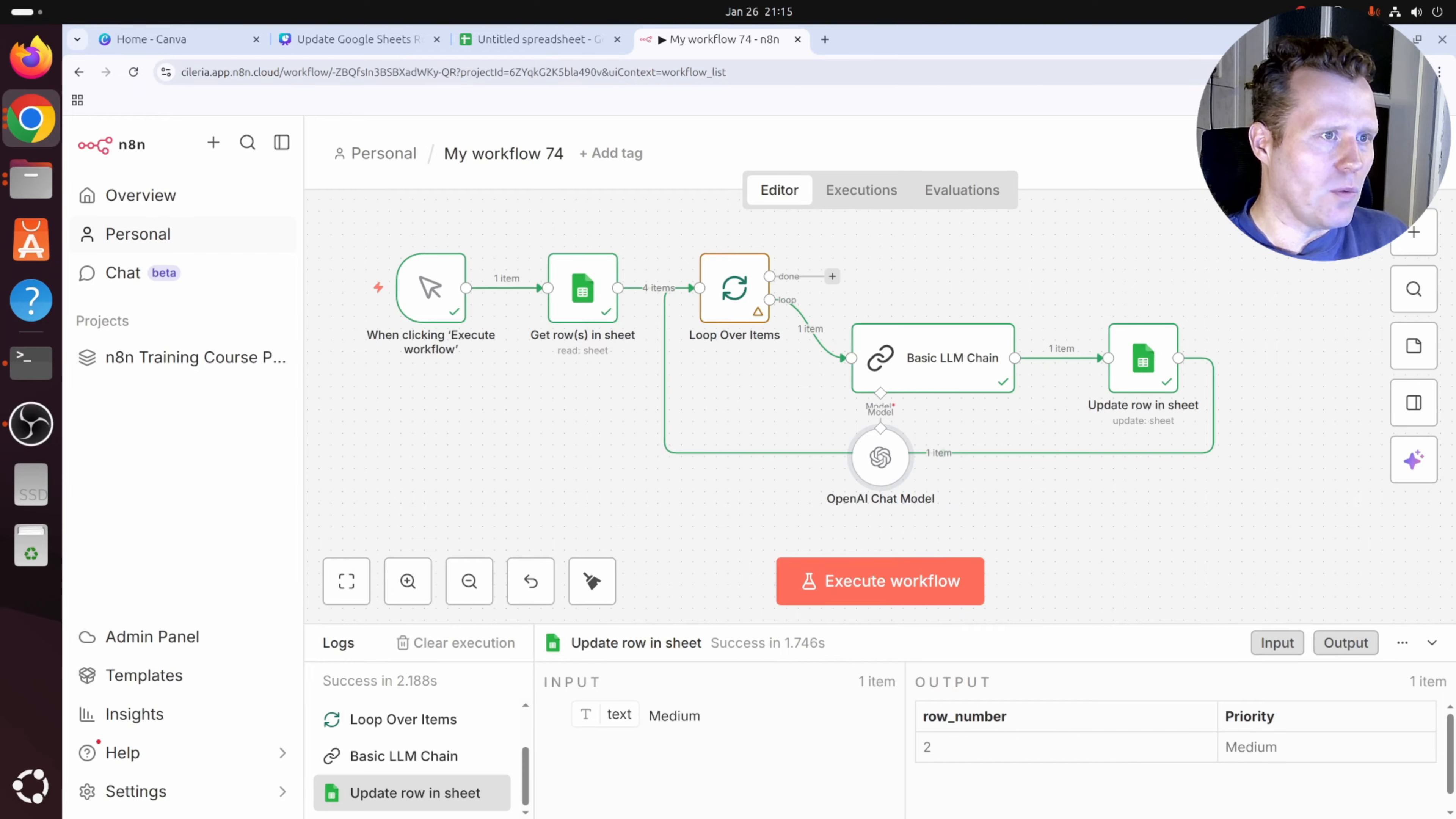
Execute the whole workflow with an enlarged log area and watch the Priority column in the Untitled spreadsheet.
{"action": "left_click", "coordinate": [895, 581]}
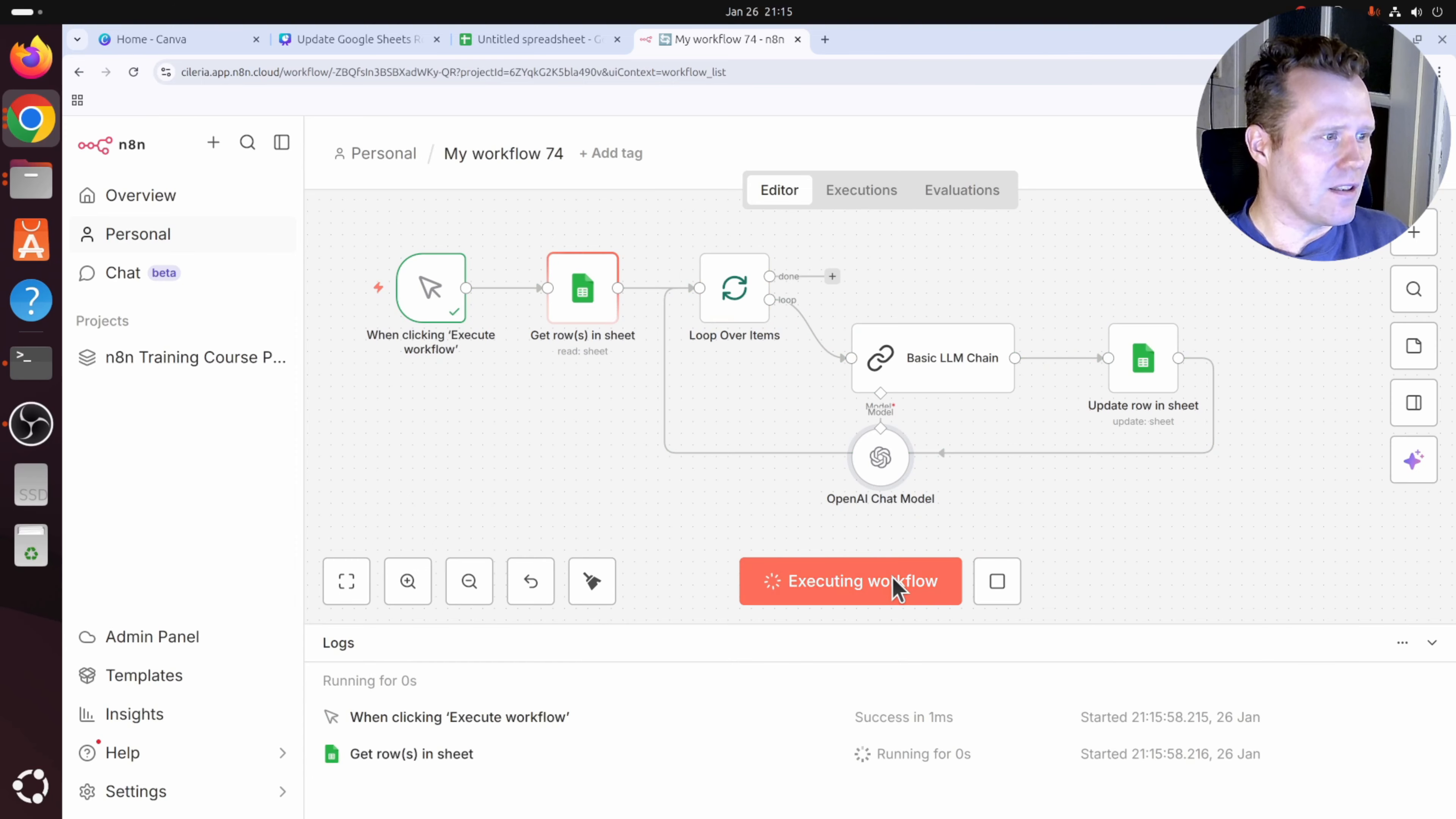
{"action": "left_click_drag", "start_coordinate": [715, 627], "coordinate": [721, 401]}
{"action": "left_click", "coordinate": [518, 40]}
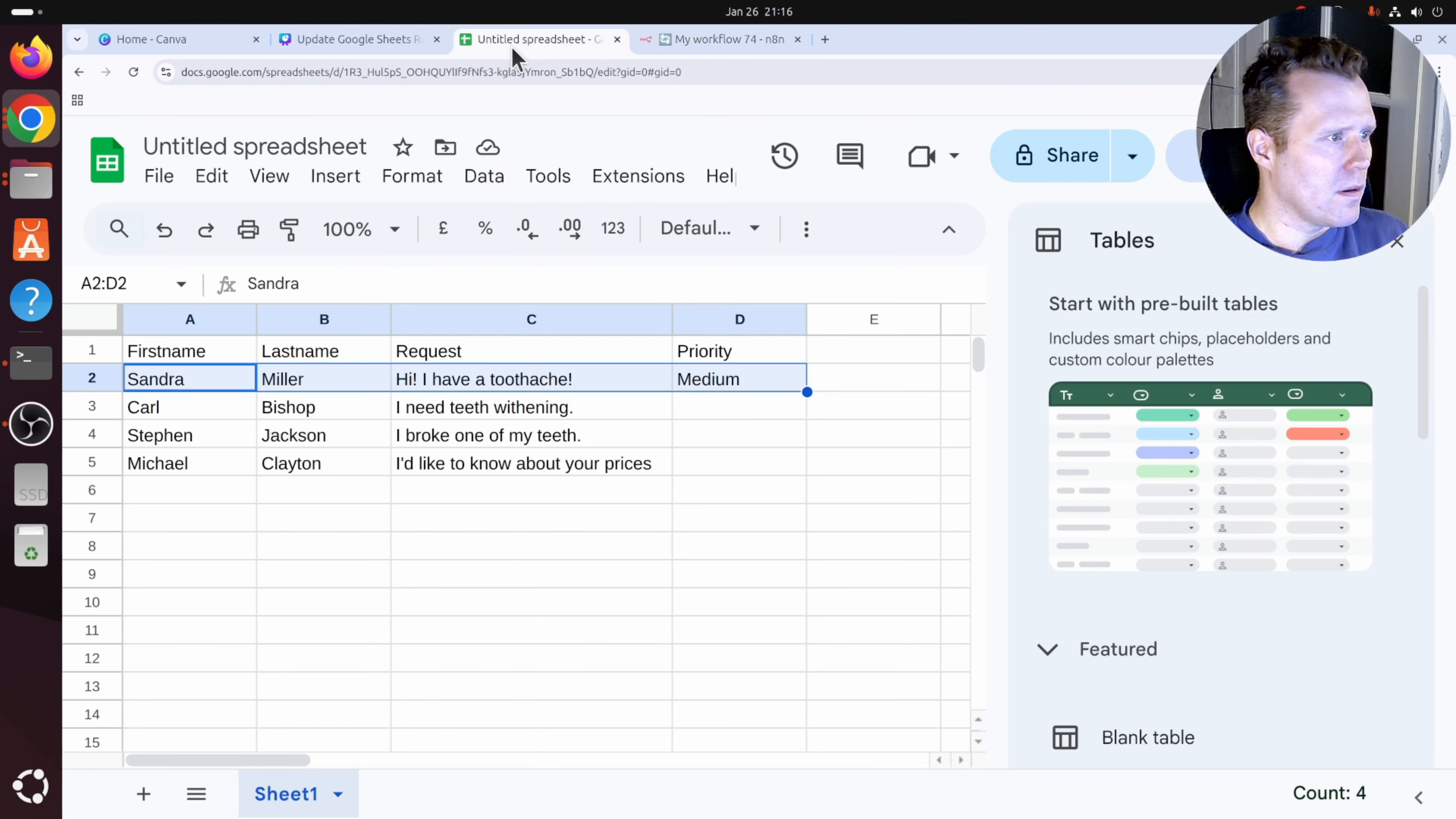
{"action": "left_click", "coordinate": [932, 409]}
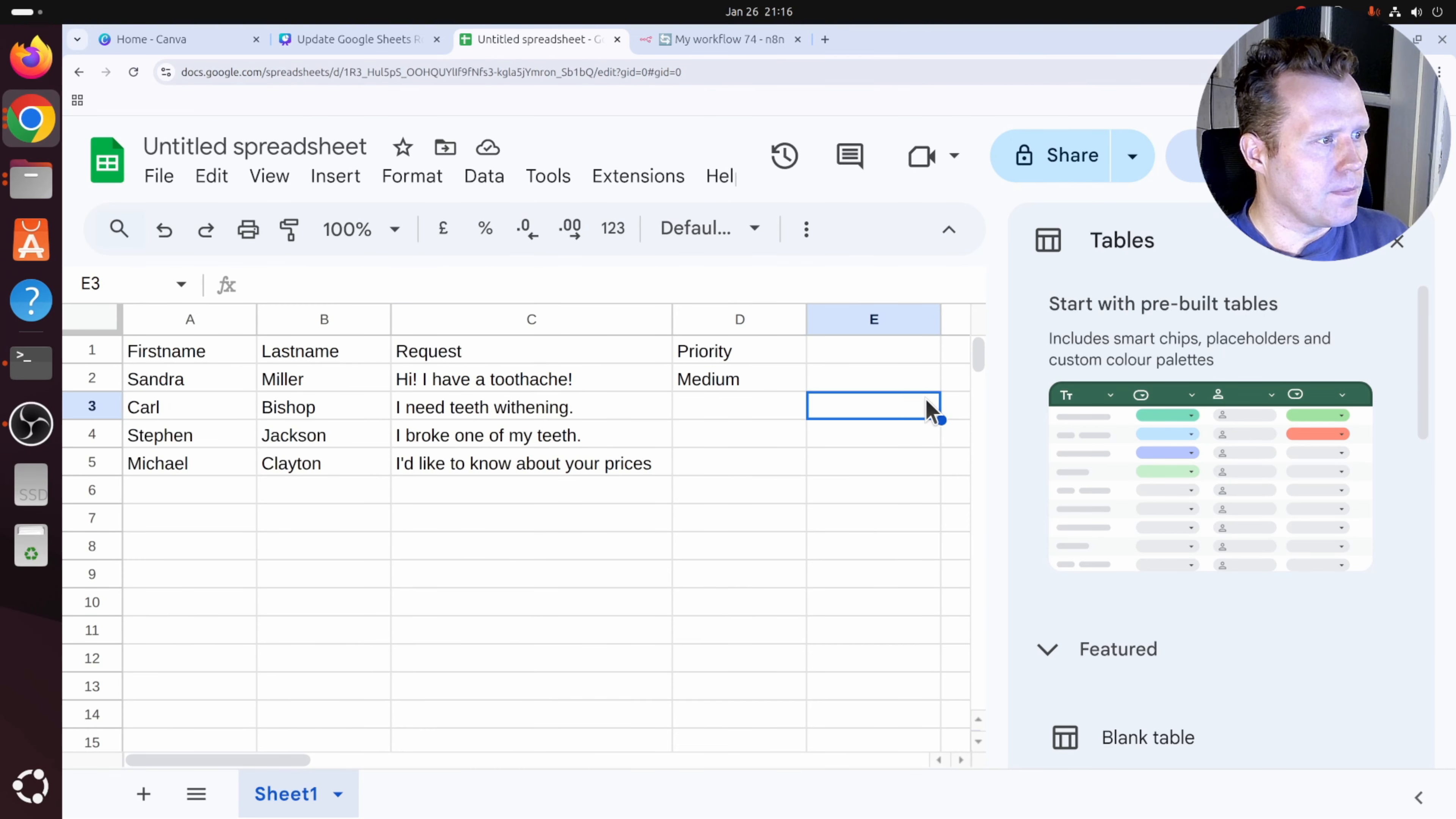